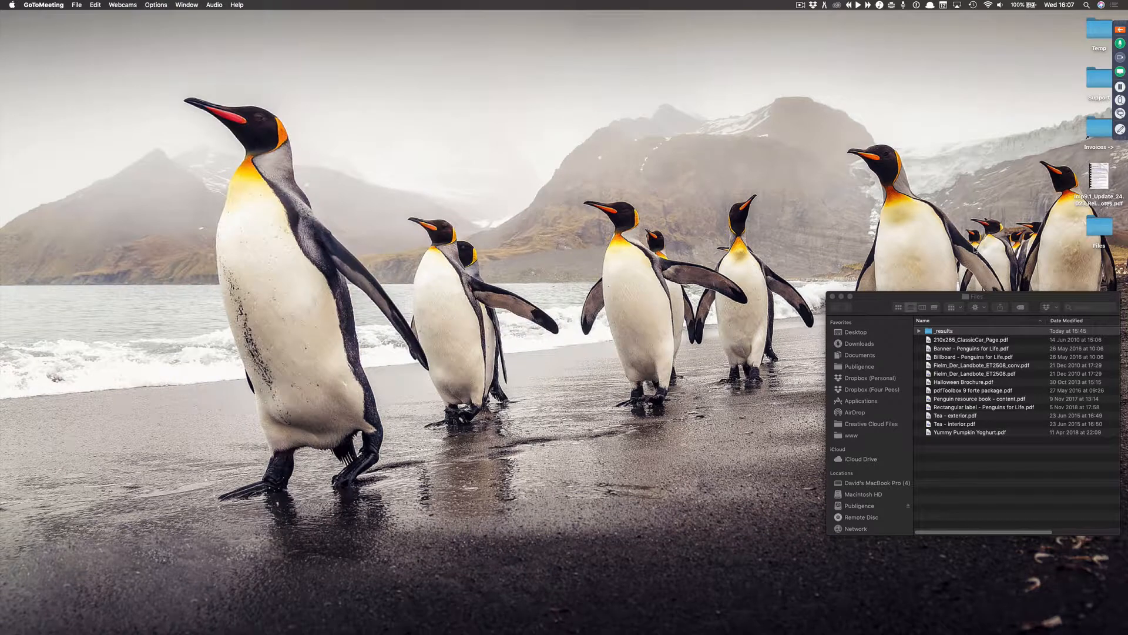
- Switch to callas pdfToolbox to bring its start window to the front
key(super+Tab)
key(super+Tab)
key(super+Tab)
key(super+Tab)
key(super+Tab)
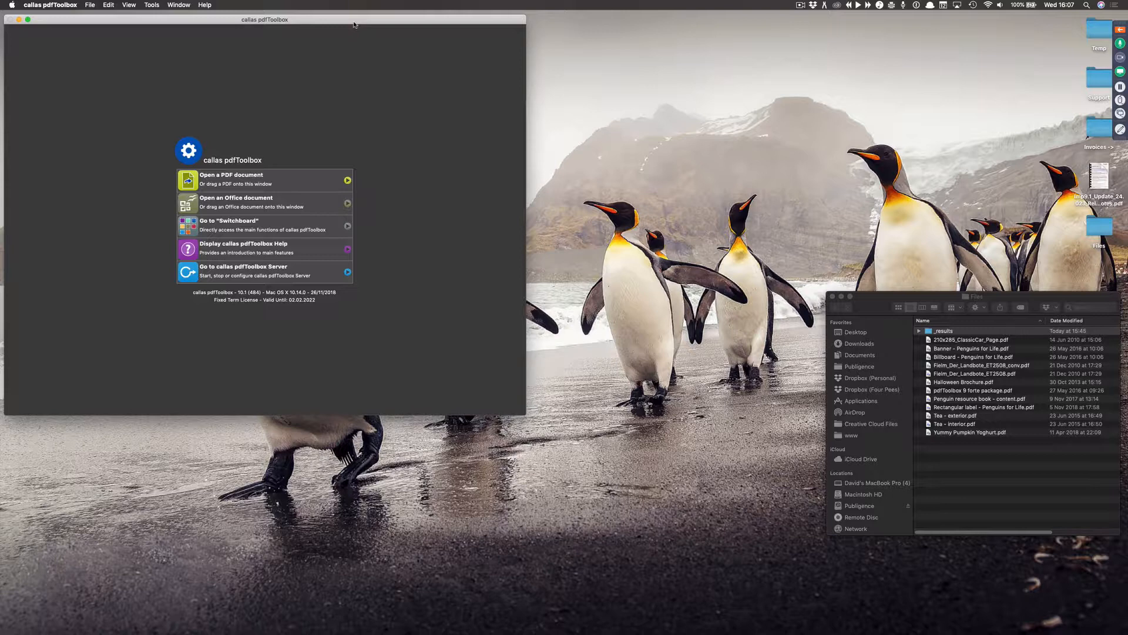
click(1122, 31)
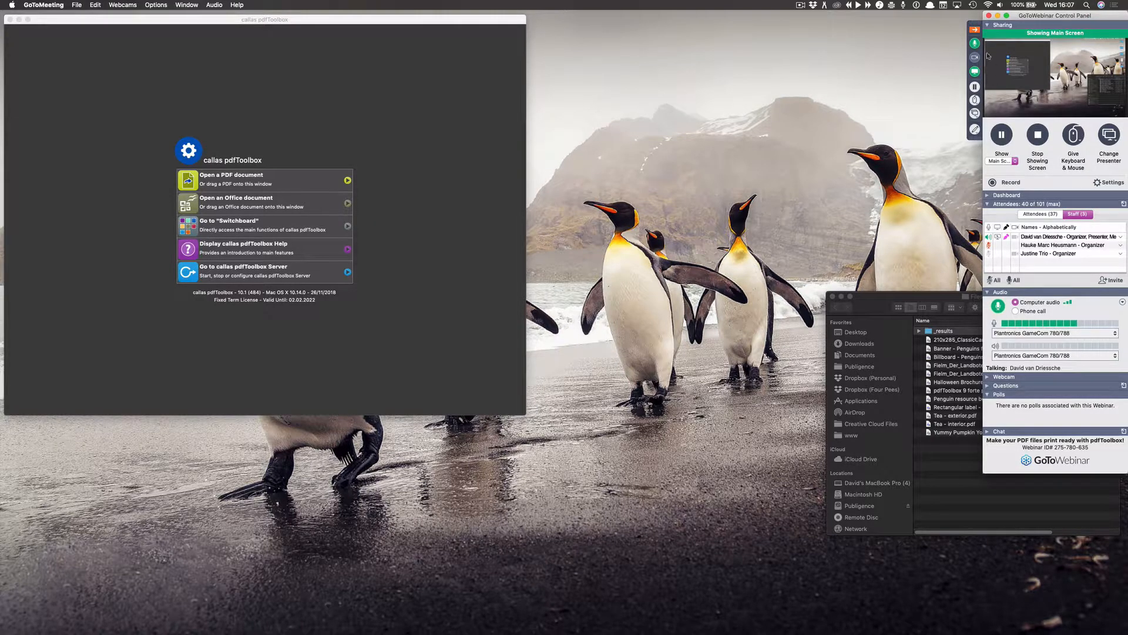
click(974, 34)
click(343, 72)
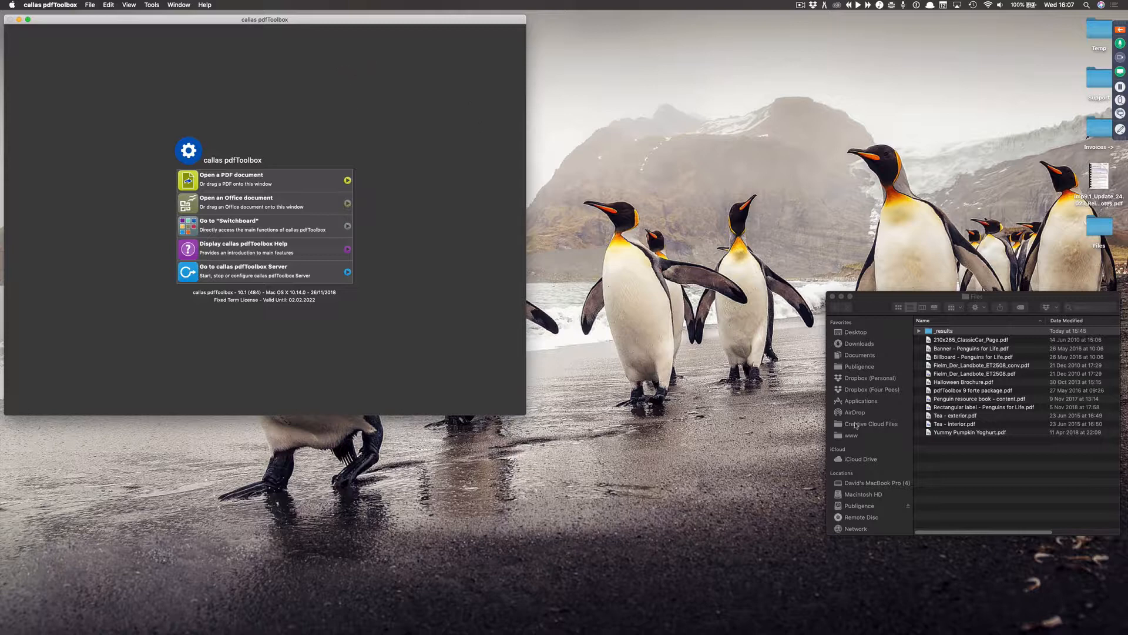
- Open 210x285_ClassicCar_Page.pdf and Fielm_Der_Landbote_ET2508.pdf from the Files folder in pdfToolbox
drag(987, 340, 413, 155)
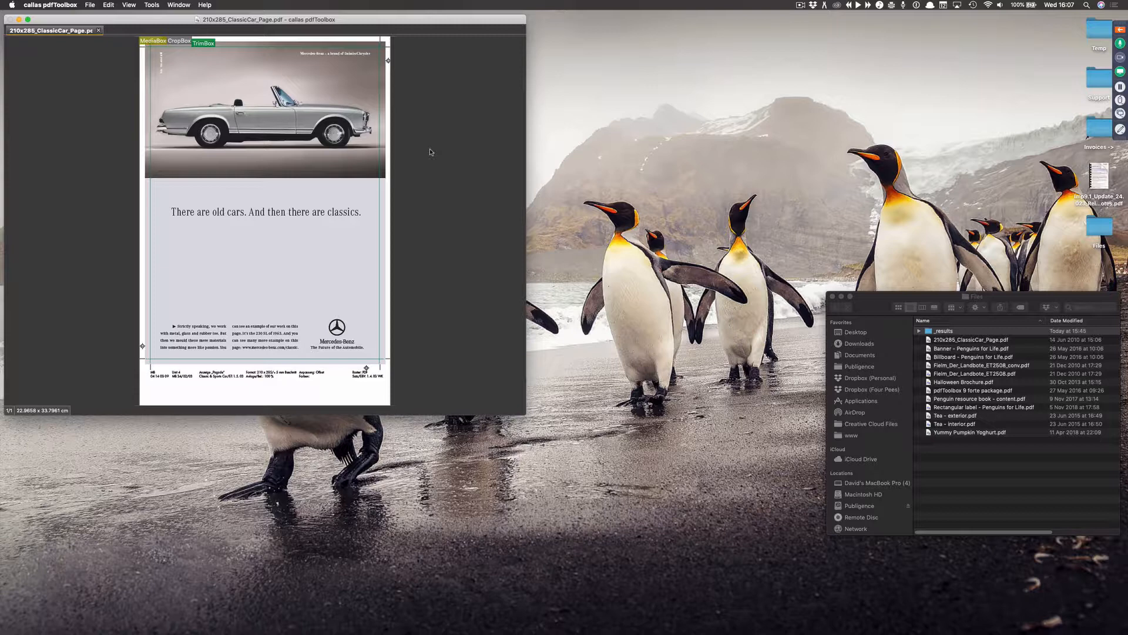
drag(993, 374, 383, 215)
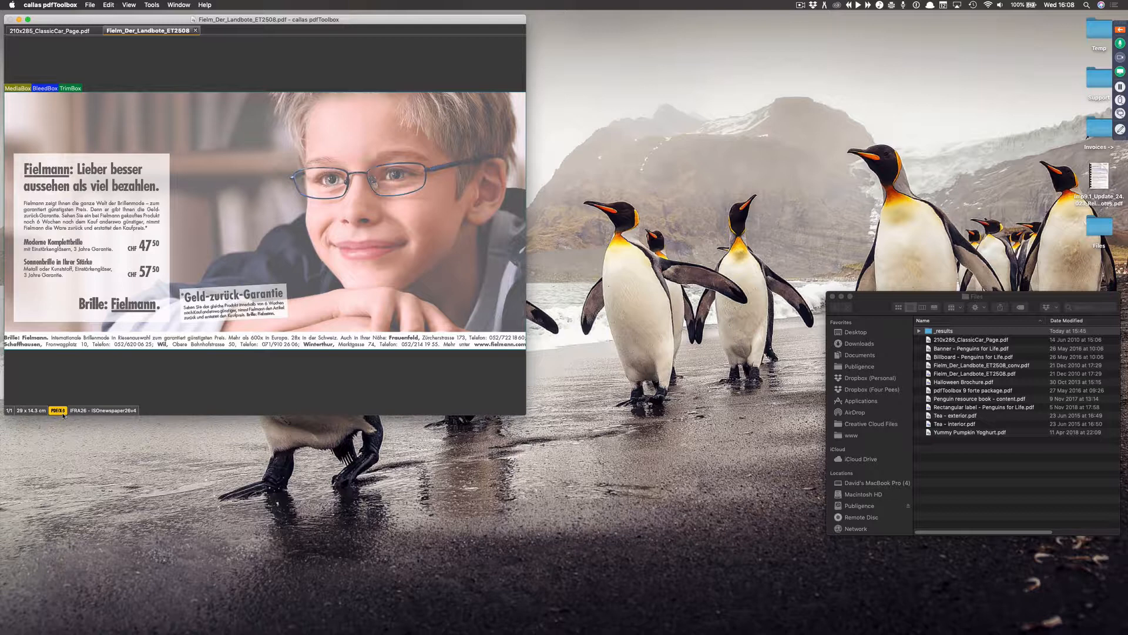
- Verify the PDF/X compliance of Fielm_Der_Landbote_ET2508.pdf and close the preflight result
click(59, 411)
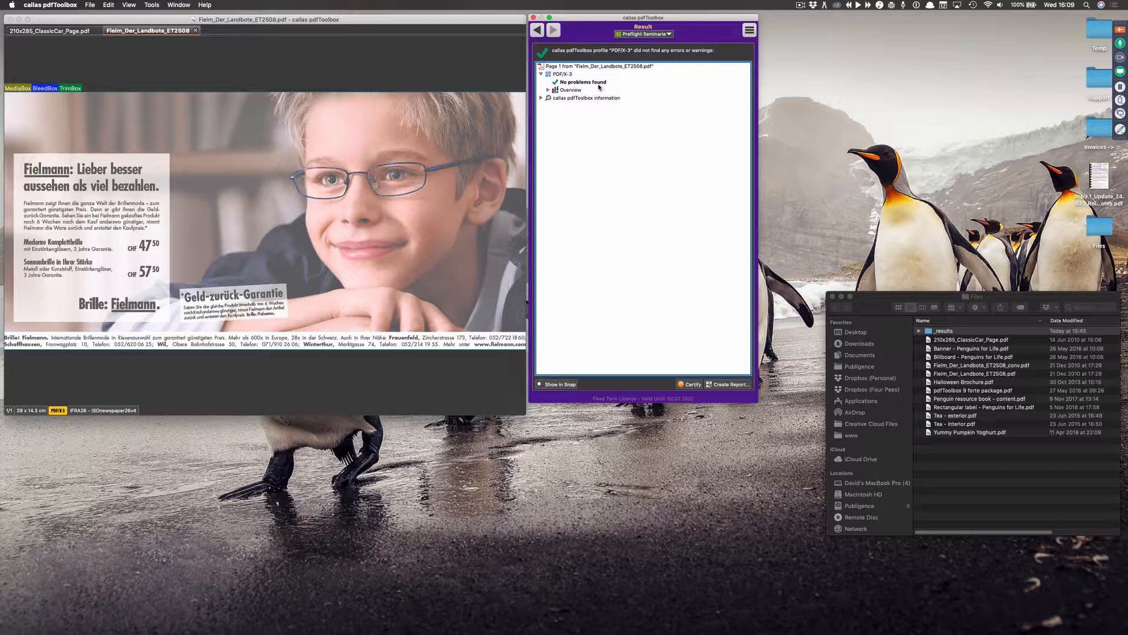
click(533, 18)
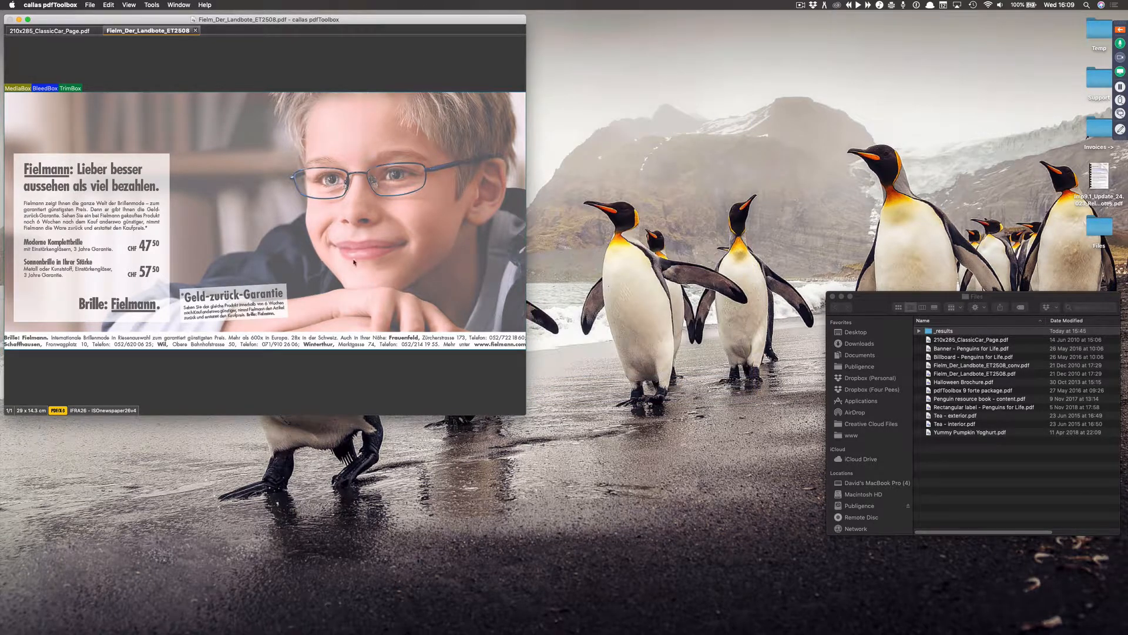
- Bring up 210x285_ClassicCar_Page.pdf and show the Switchboard
click(75, 31)
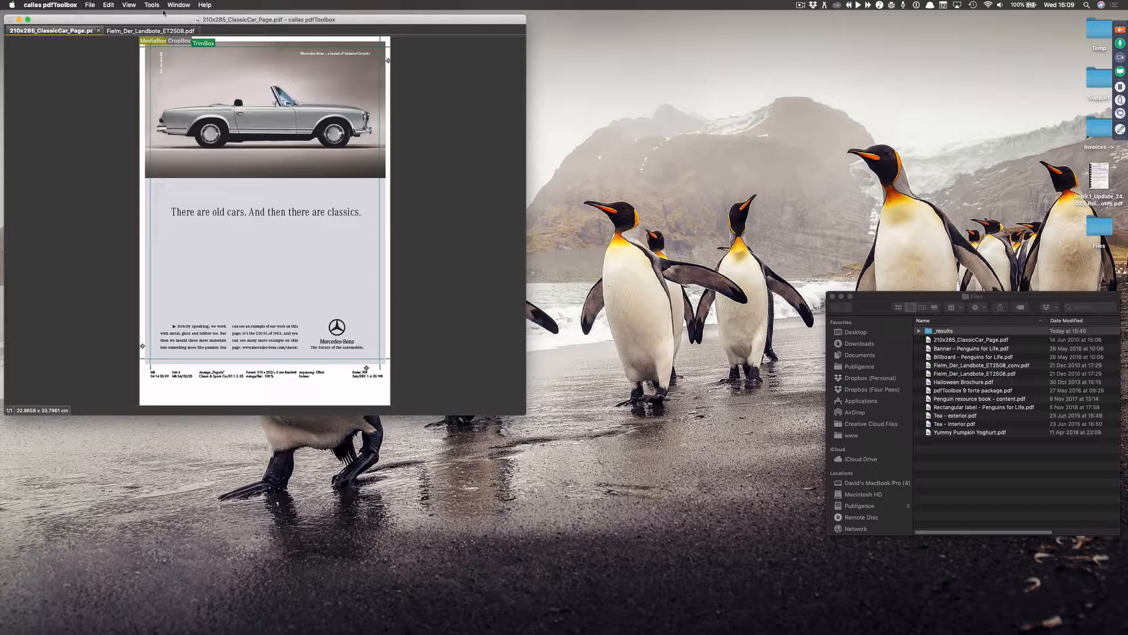
click(157, 6)
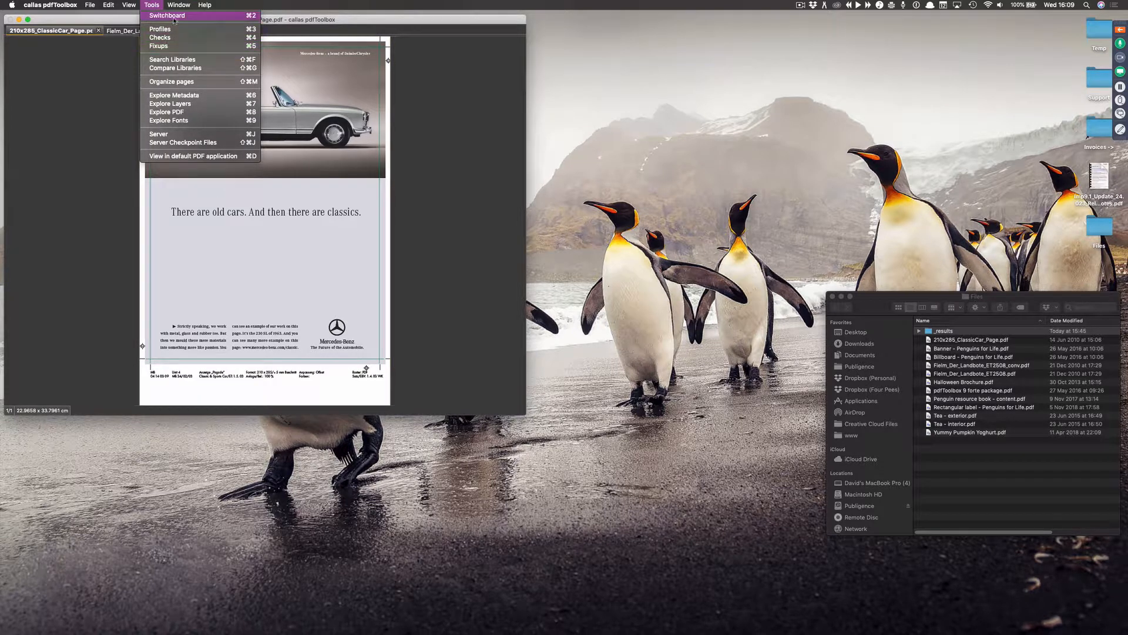
click(205, 21)
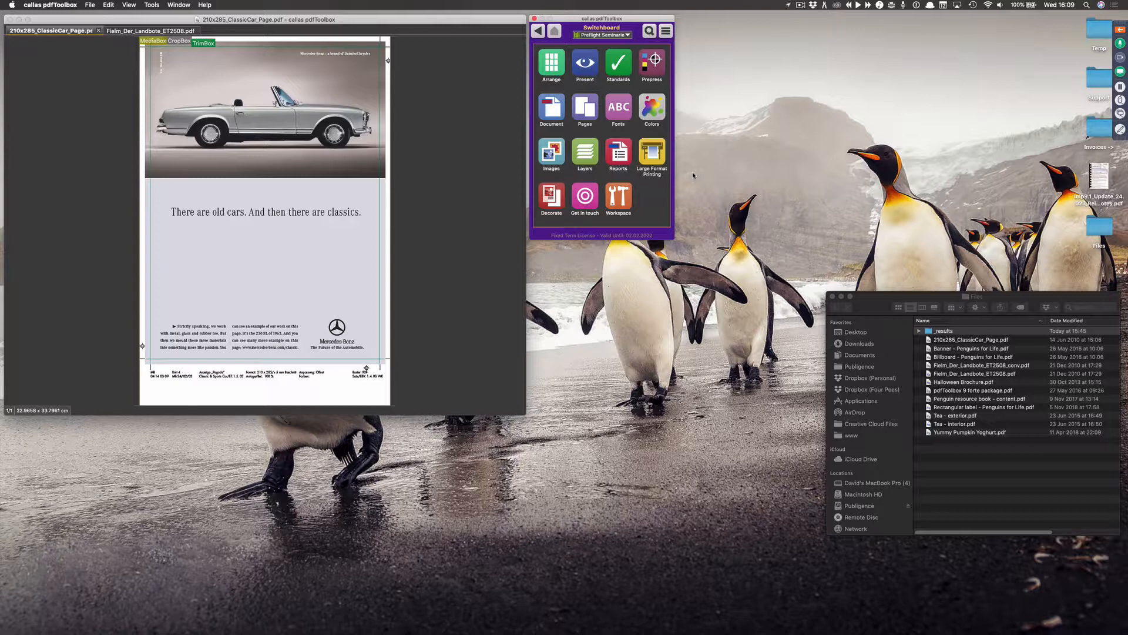
- Open the Profiles window and place it beside the Switchboard to view the available profiles
click(151, 4)
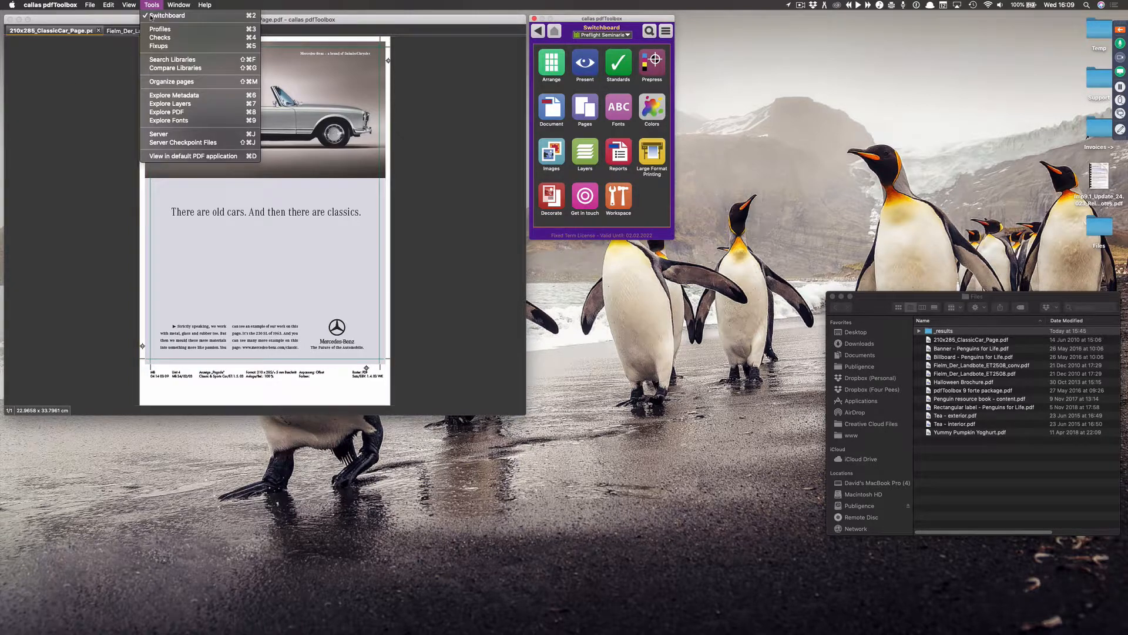
click(181, 30)
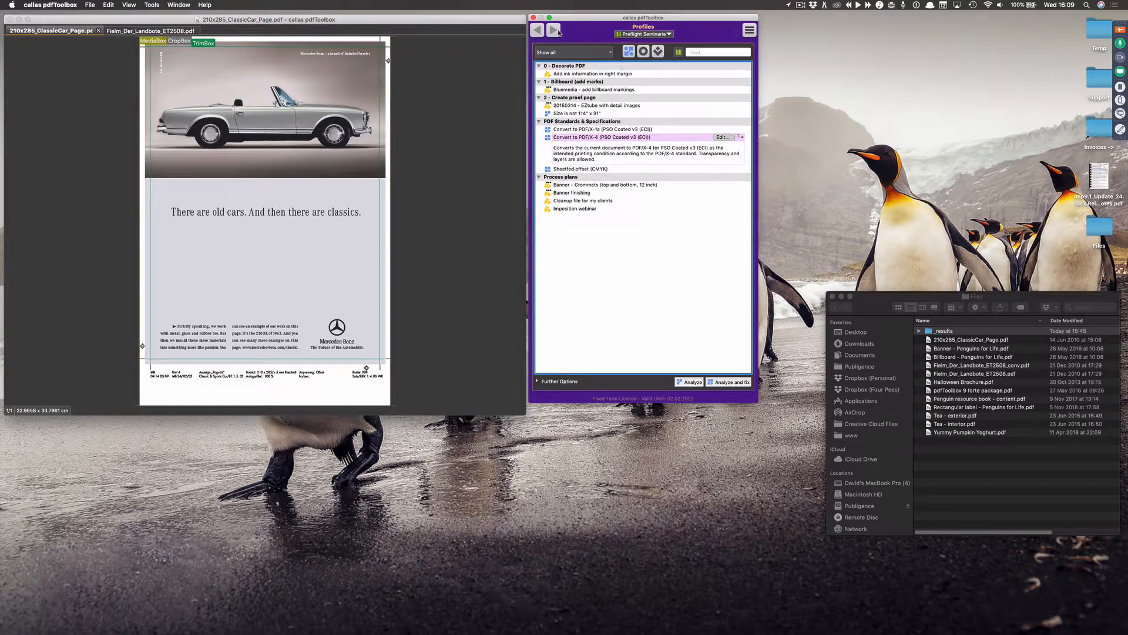
drag(561, 29, 711, 23)
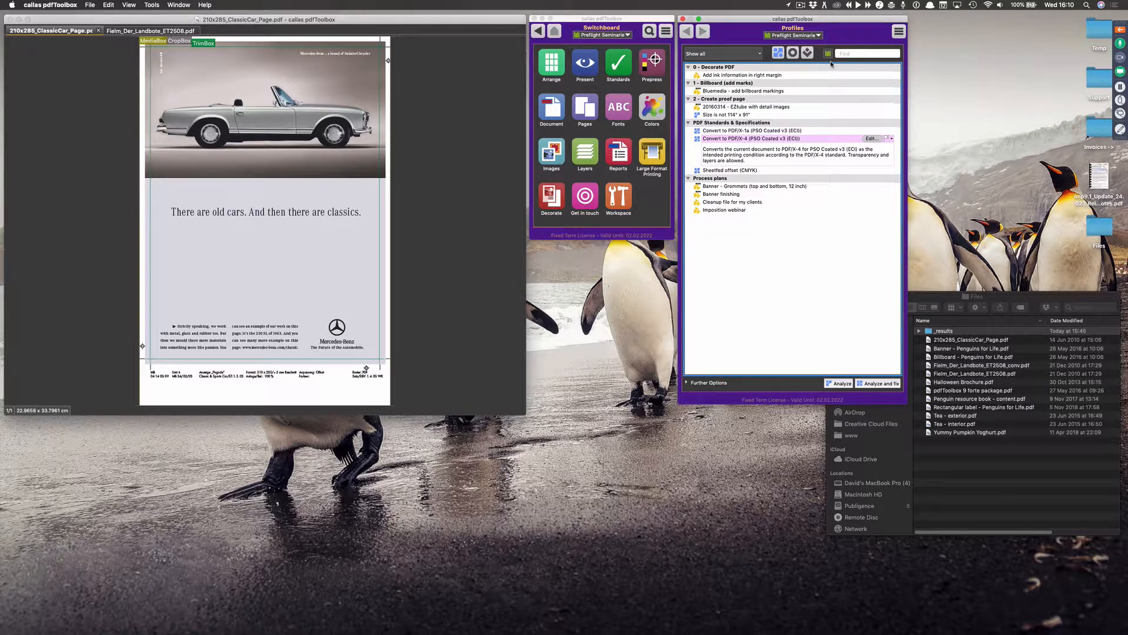
click(130, 5)
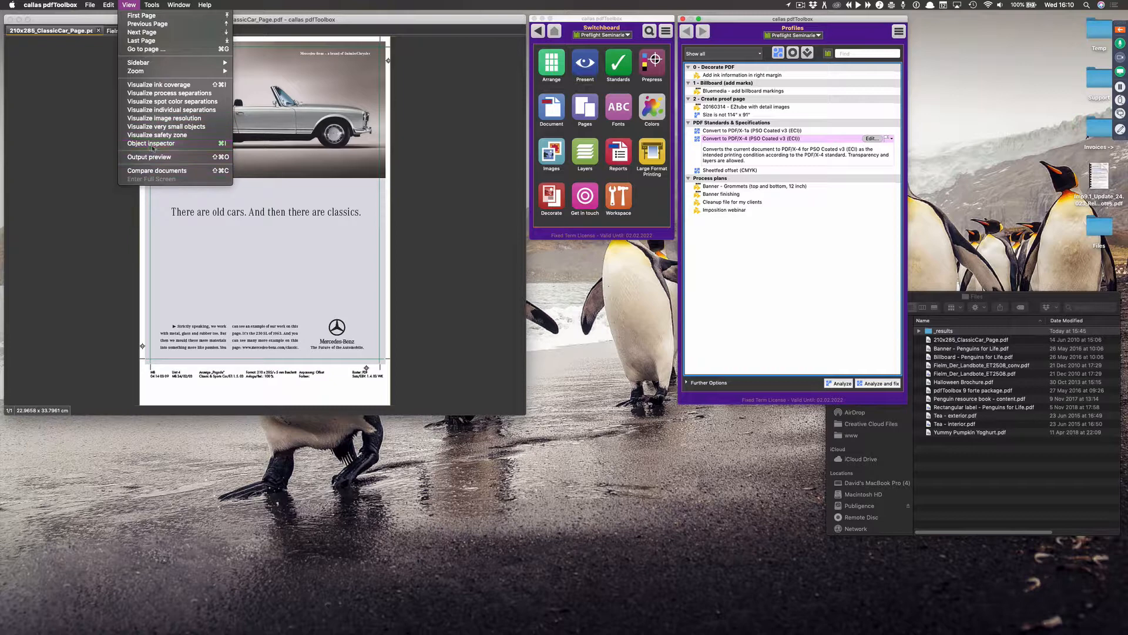
mouse_move(153, 6)
click(141, 135)
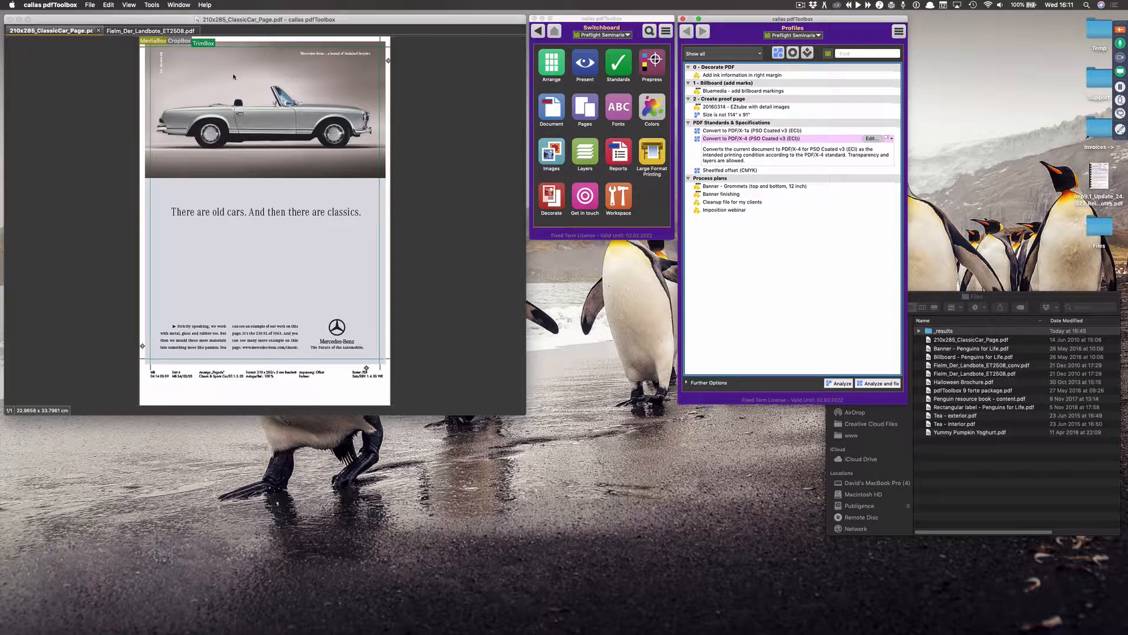
click(129, 4)
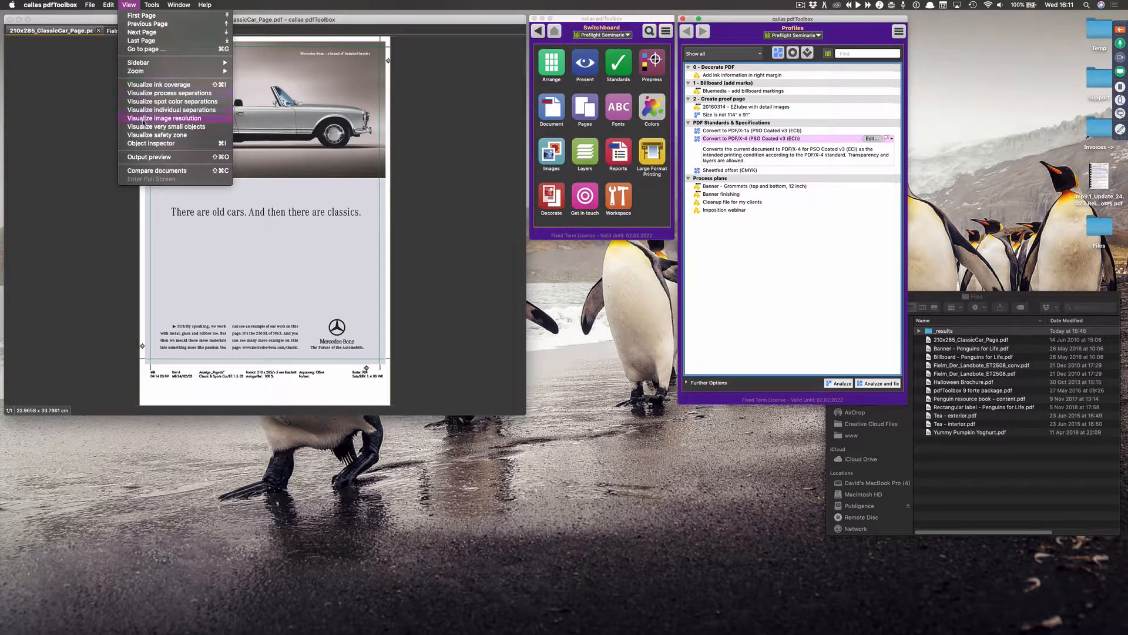
click(176, 134)
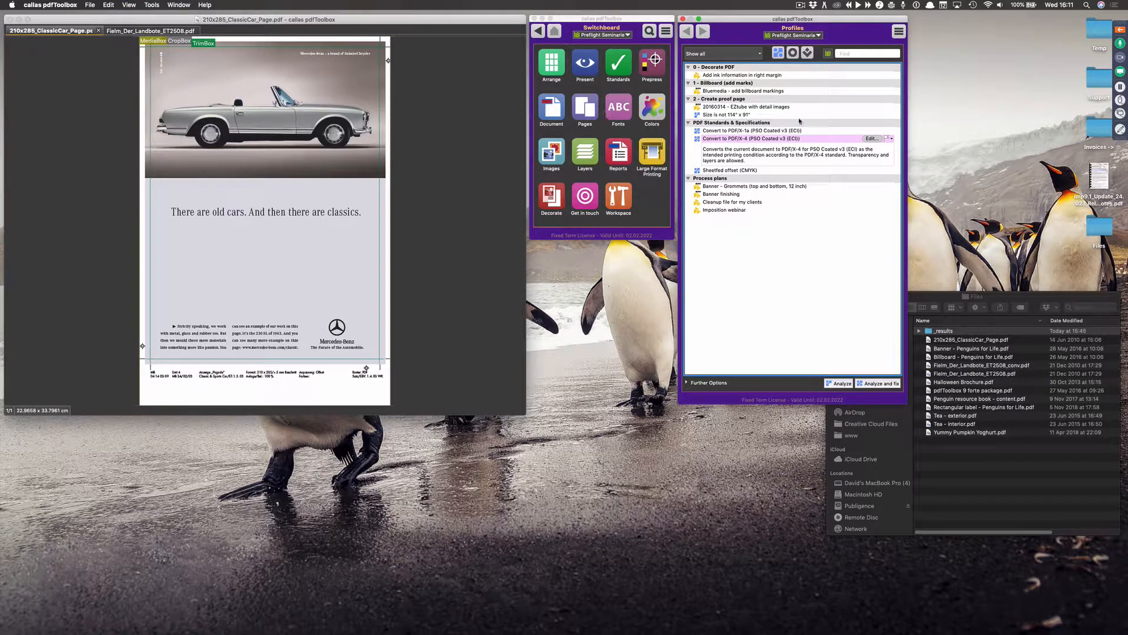
click(129, 4)
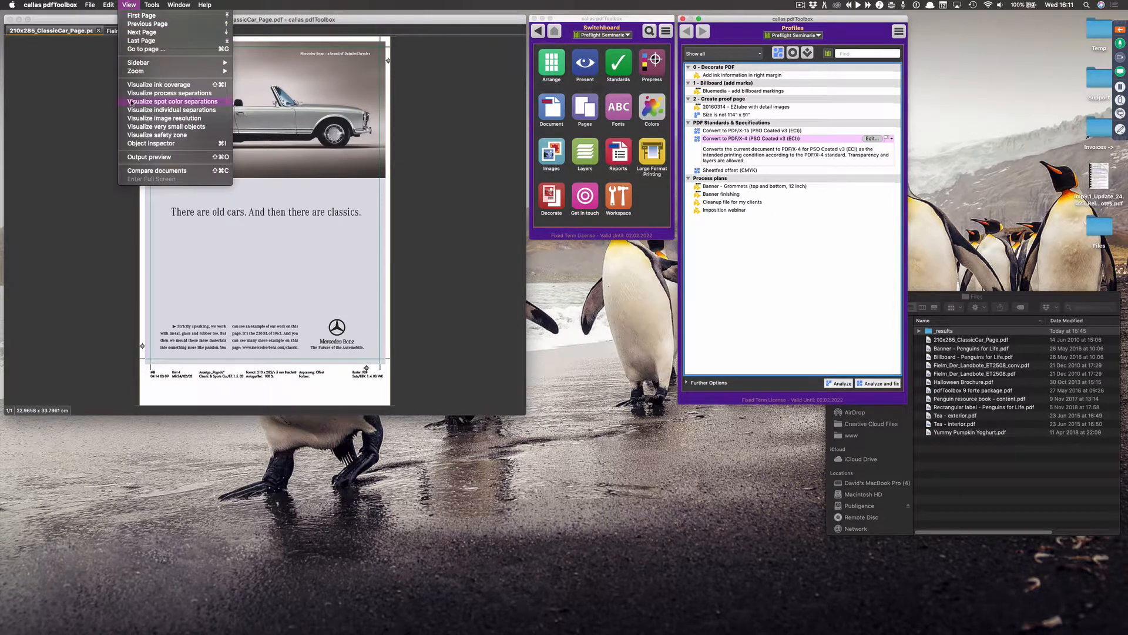
click(148, 135)
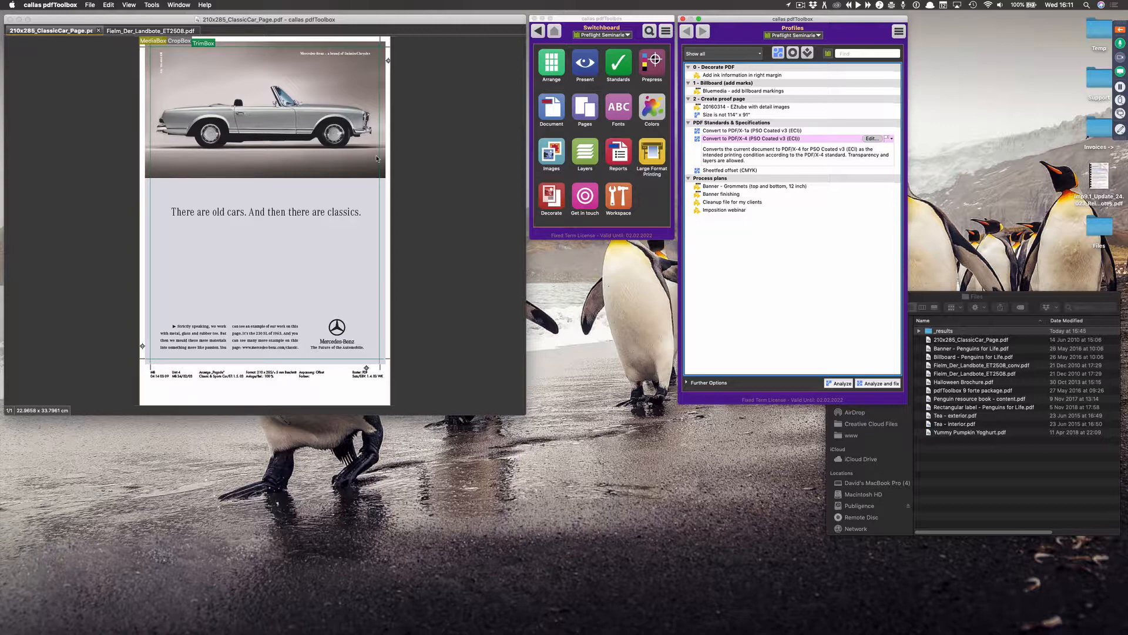
- Close the Profiles window and look through the Switchboard's Arrange and Document action groups
click(682, 20)
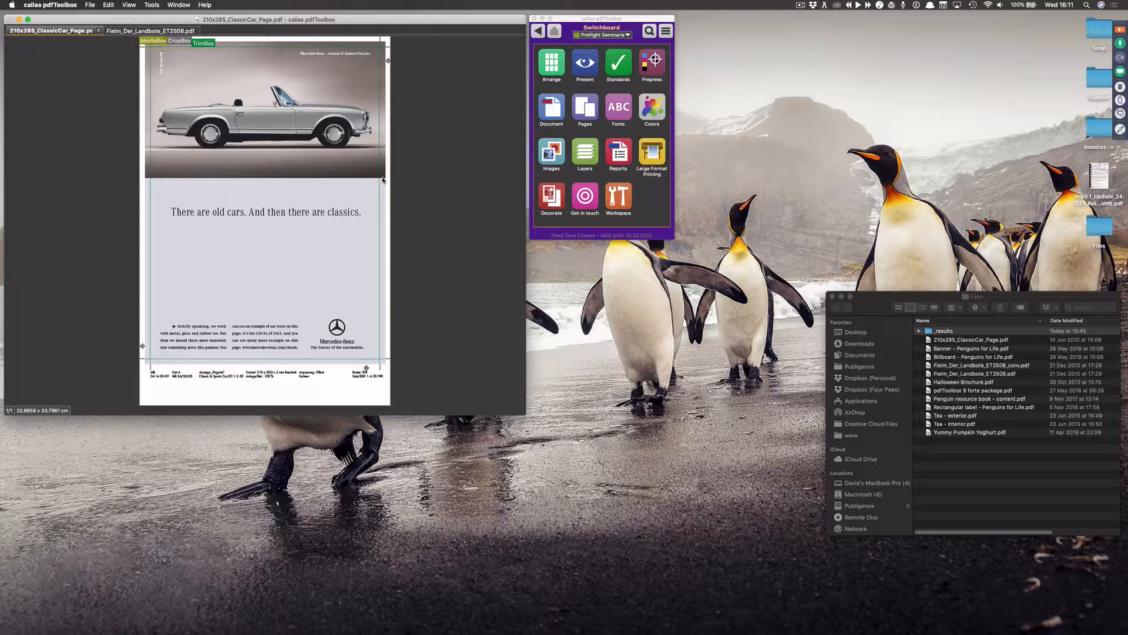
click(554, 69)
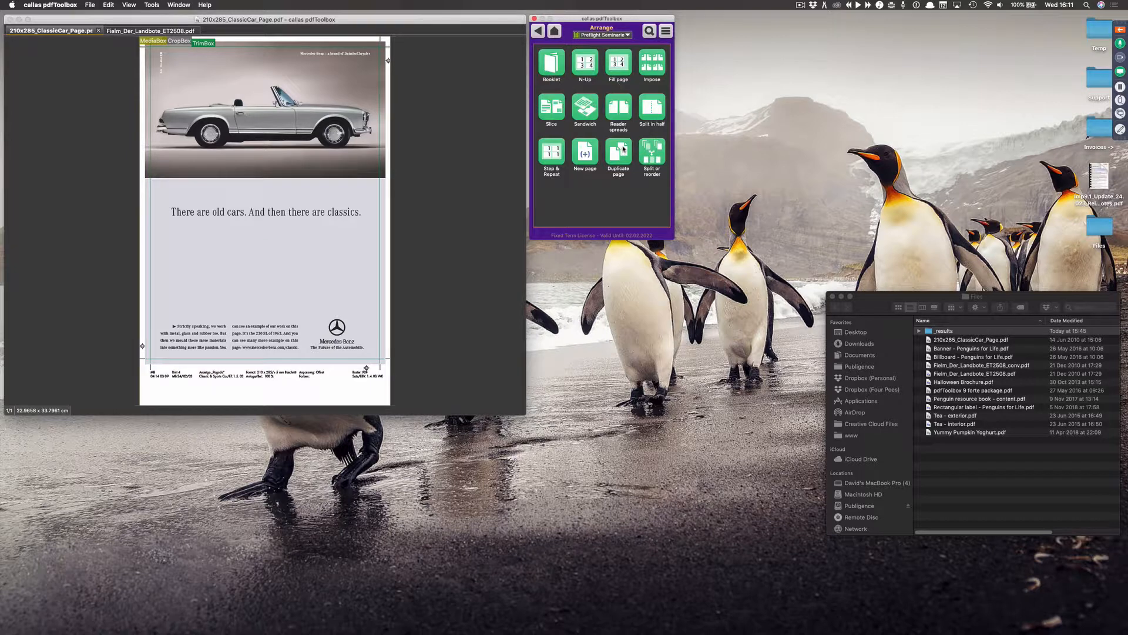
click(539, 34)
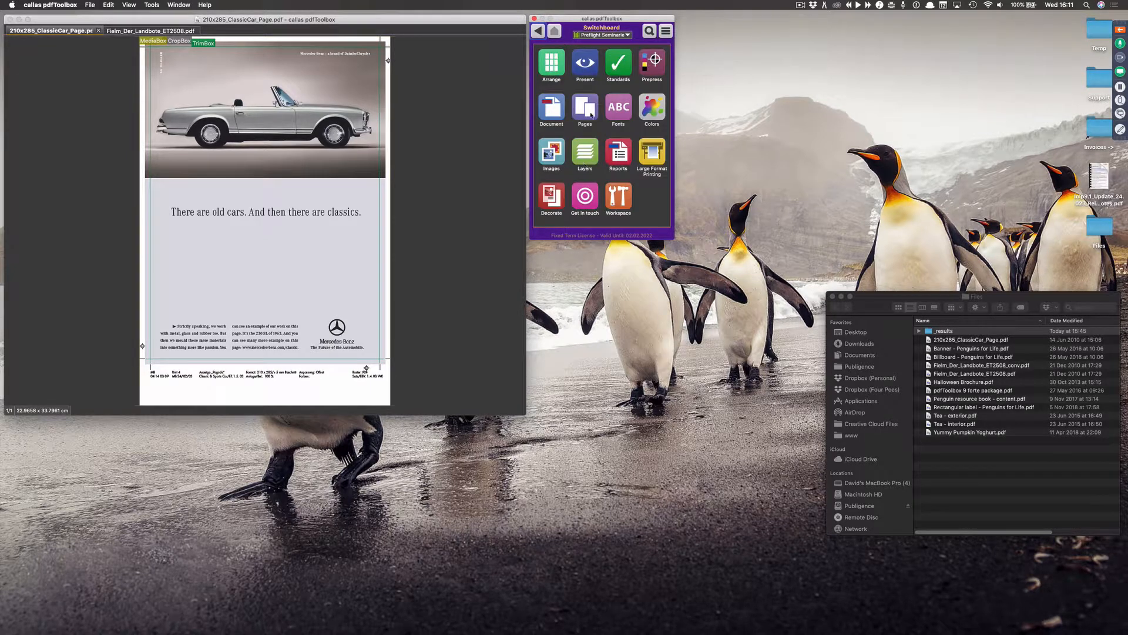
click(554, 117)
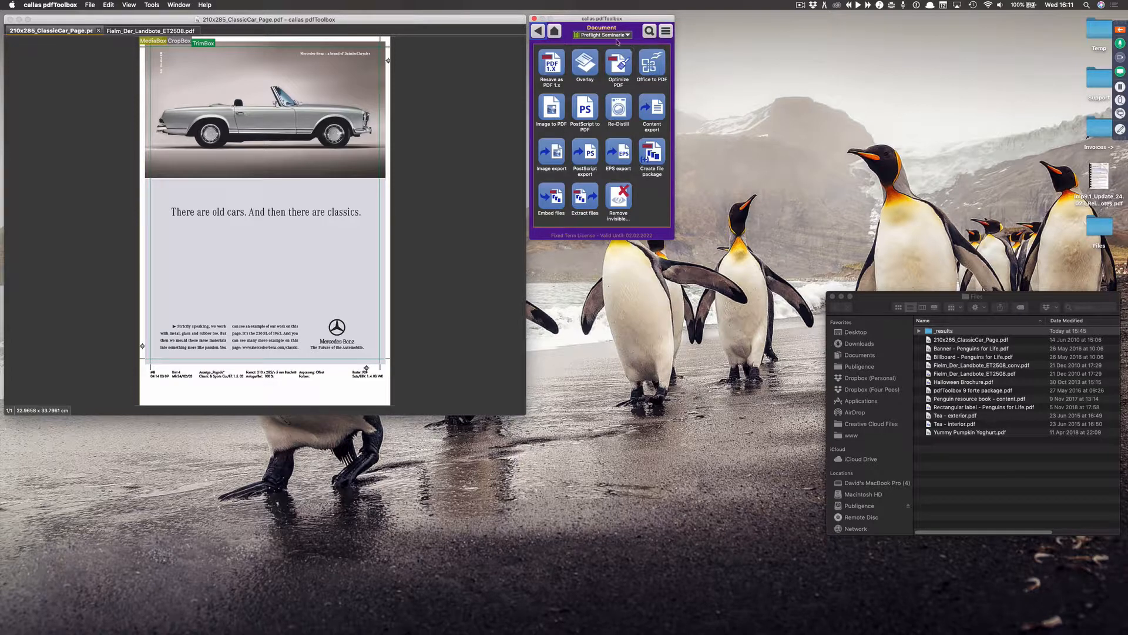
click(538, 31)
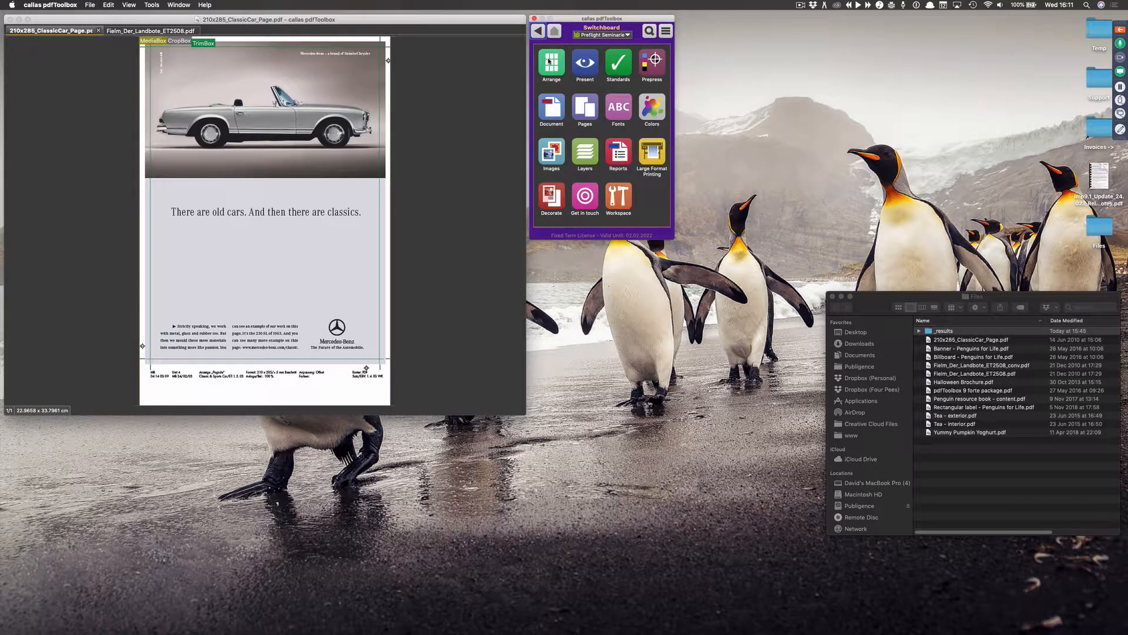
- Choose the Step & Repeat action from the Arrange group and open Rectangular label - Penguins for Life.pdf
click(547, 61)
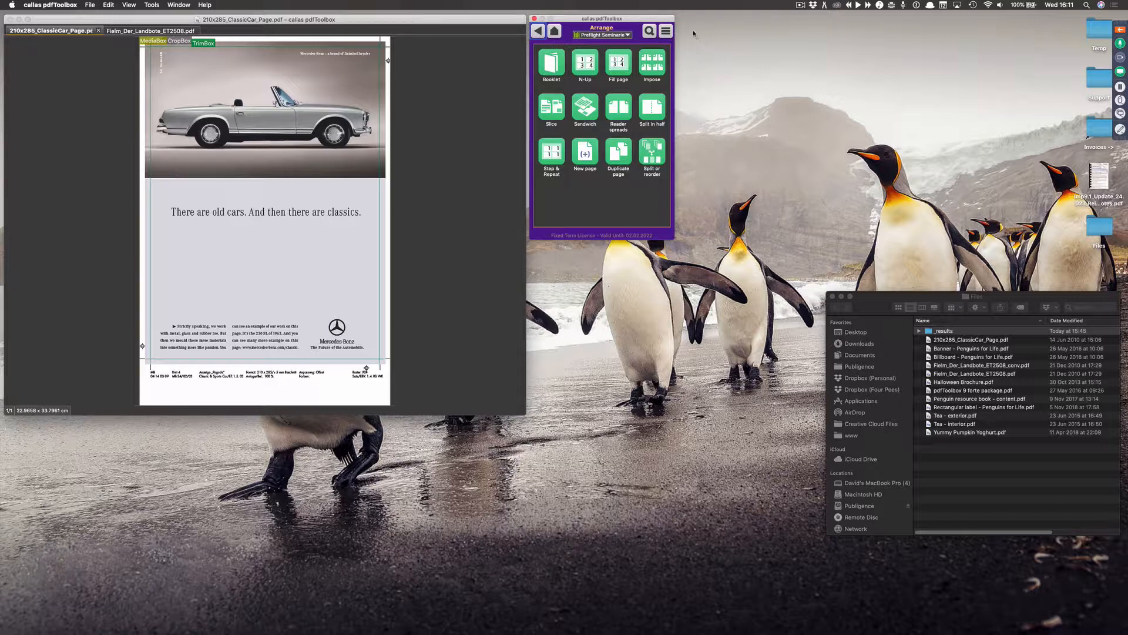
click(563, 155)
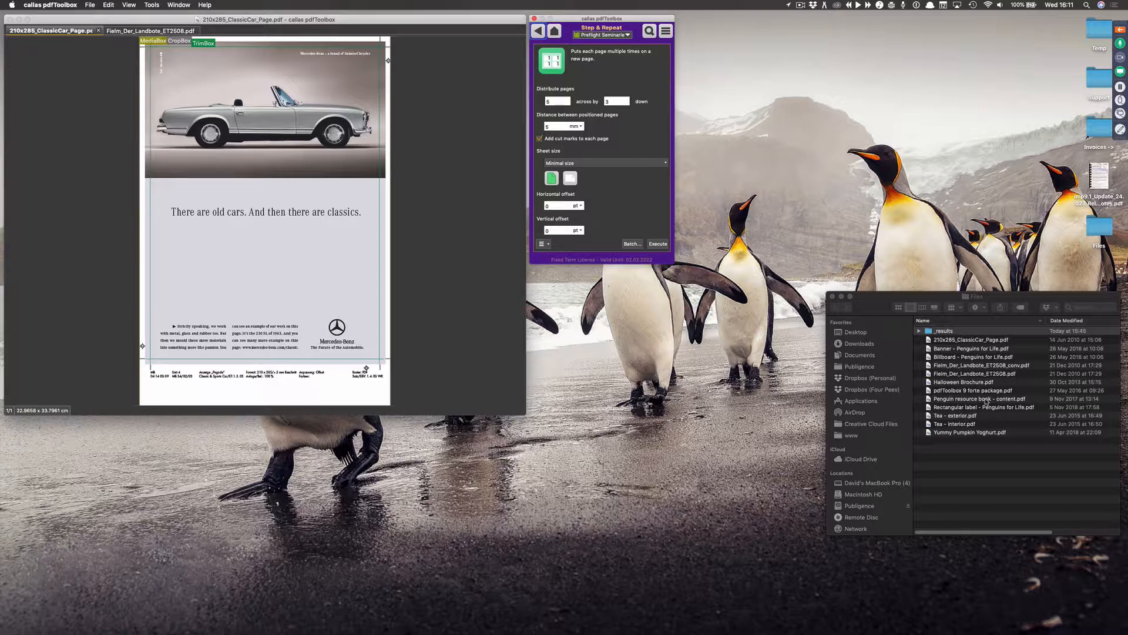
drag(988, 407, 365, 161)
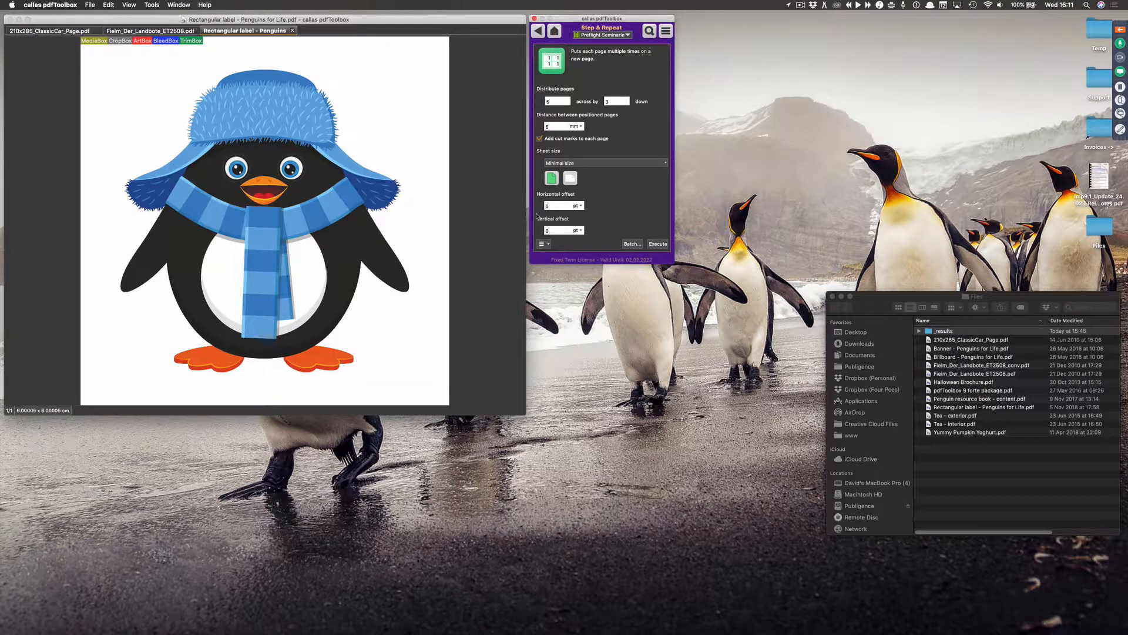
- Step and repeat the penguin label 5 across by 3 down with cut marks, and revert the file
click(556, 102)
click(658, 244)
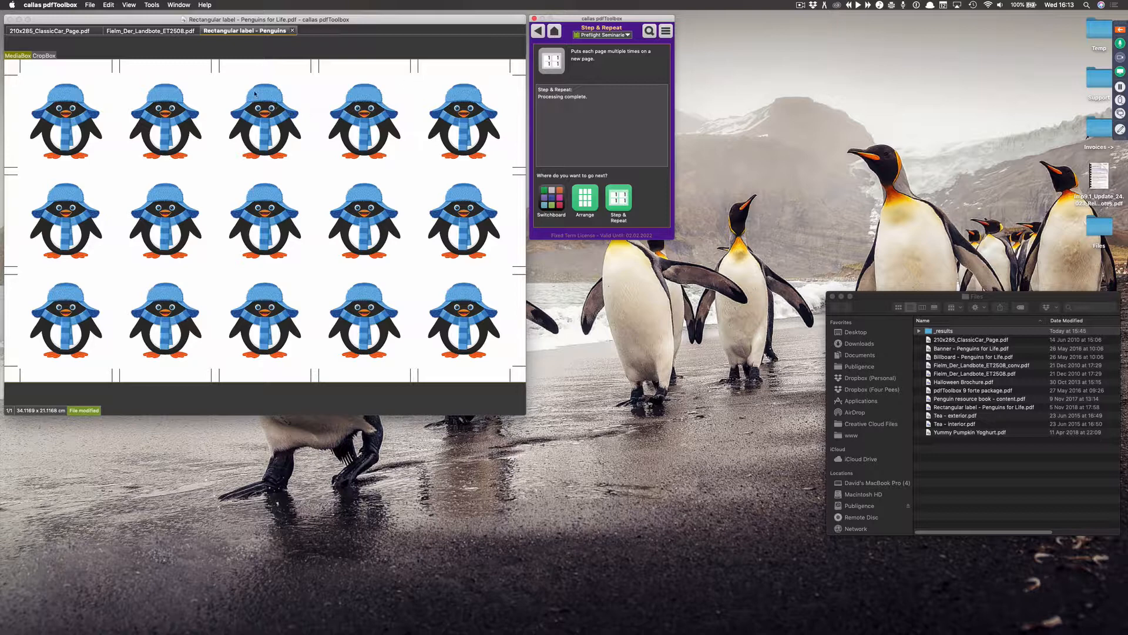
click(536, 35)
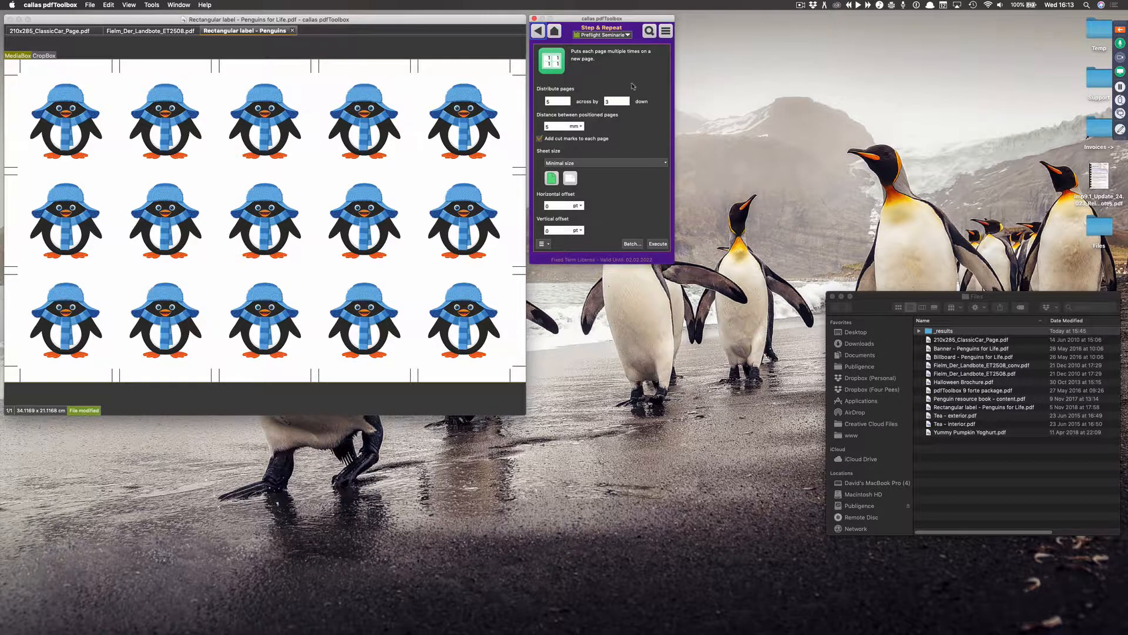
key(super+r)
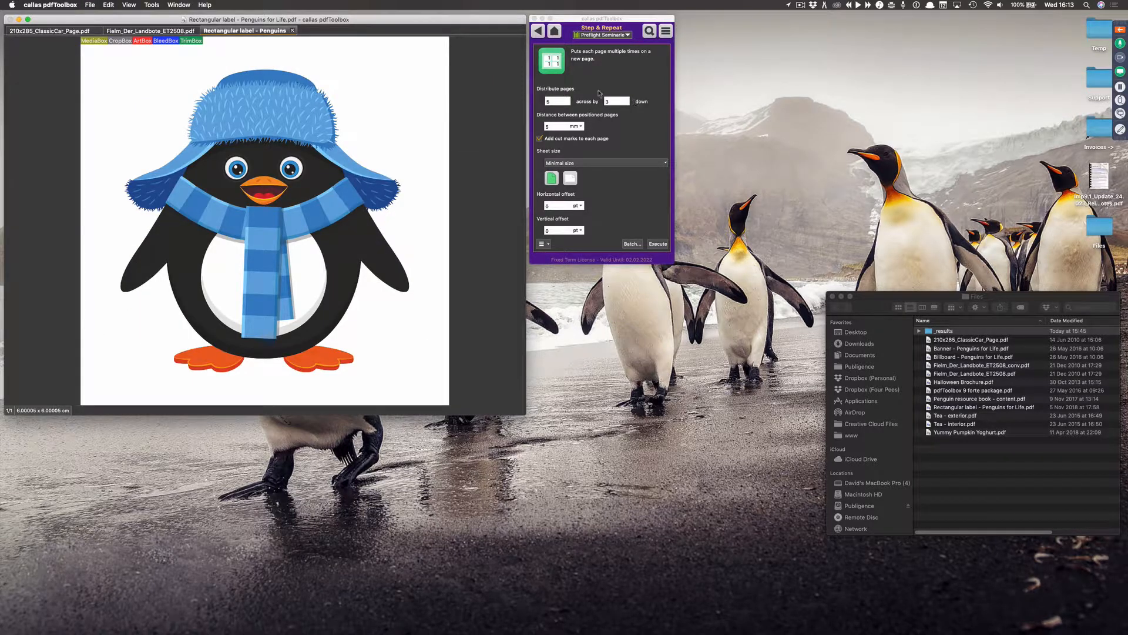
- Set the distribution to 4 down and run Step & Repeat on the penguin label with 5 across
click(619, 101)
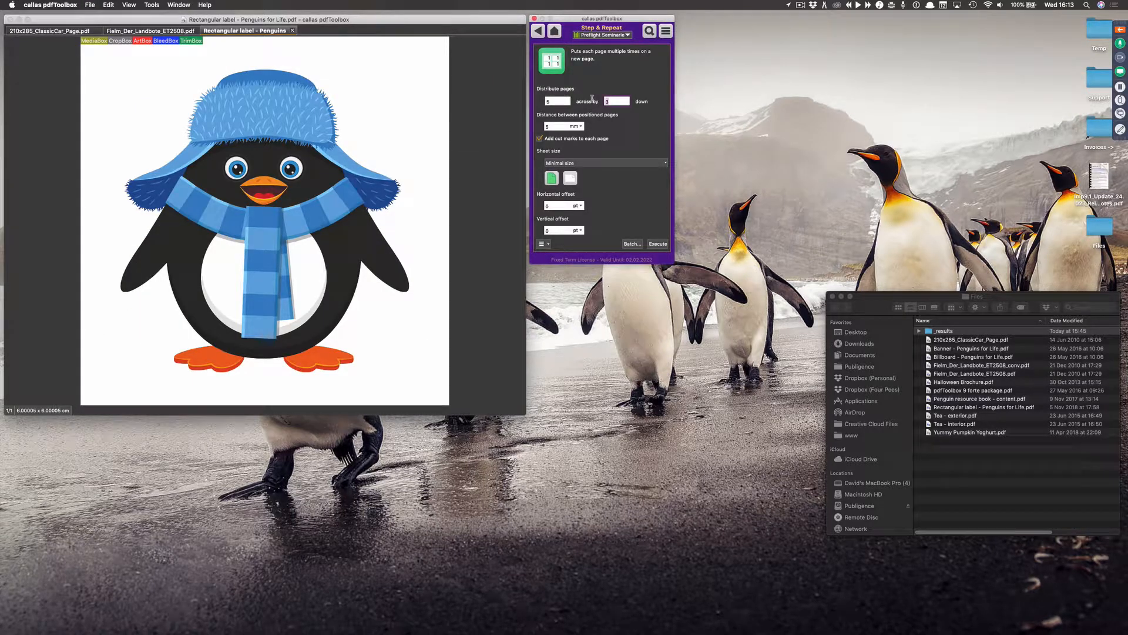
text(4)
click(657, 243)
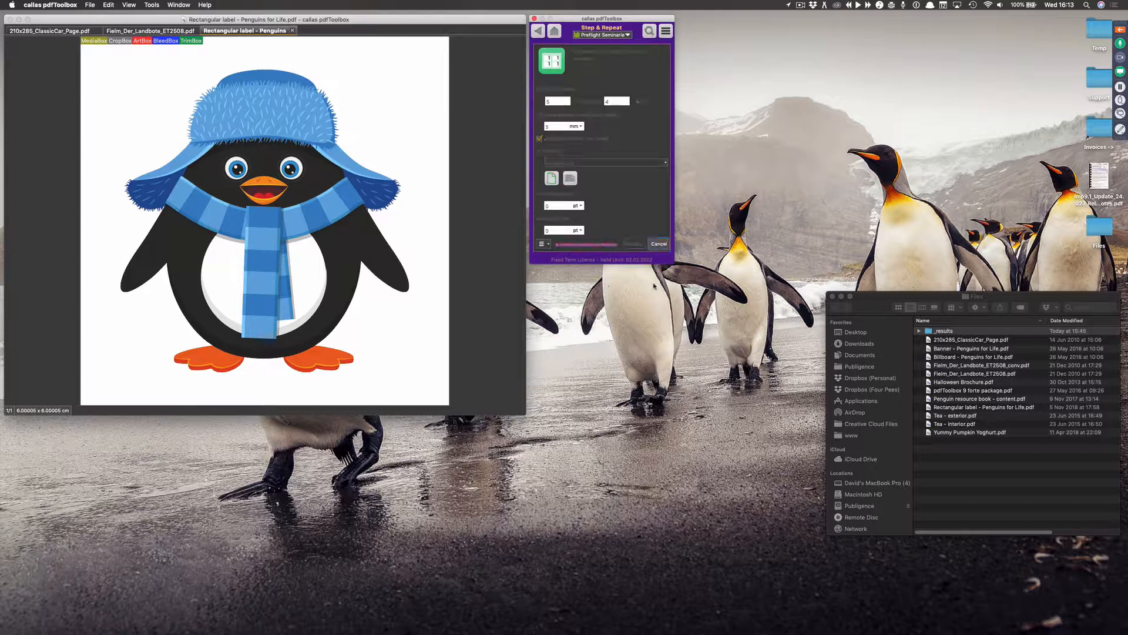
click(539, 32)
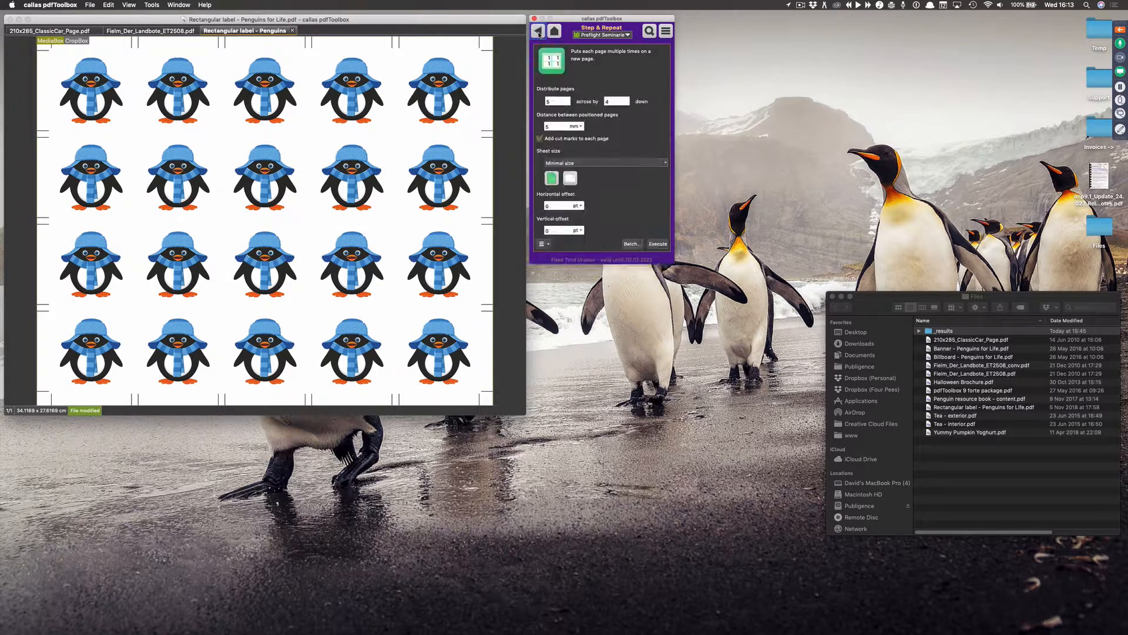
- Close the penguin label document without saving and return to the main Switchboard
click(292, 31)
click(332, 237)
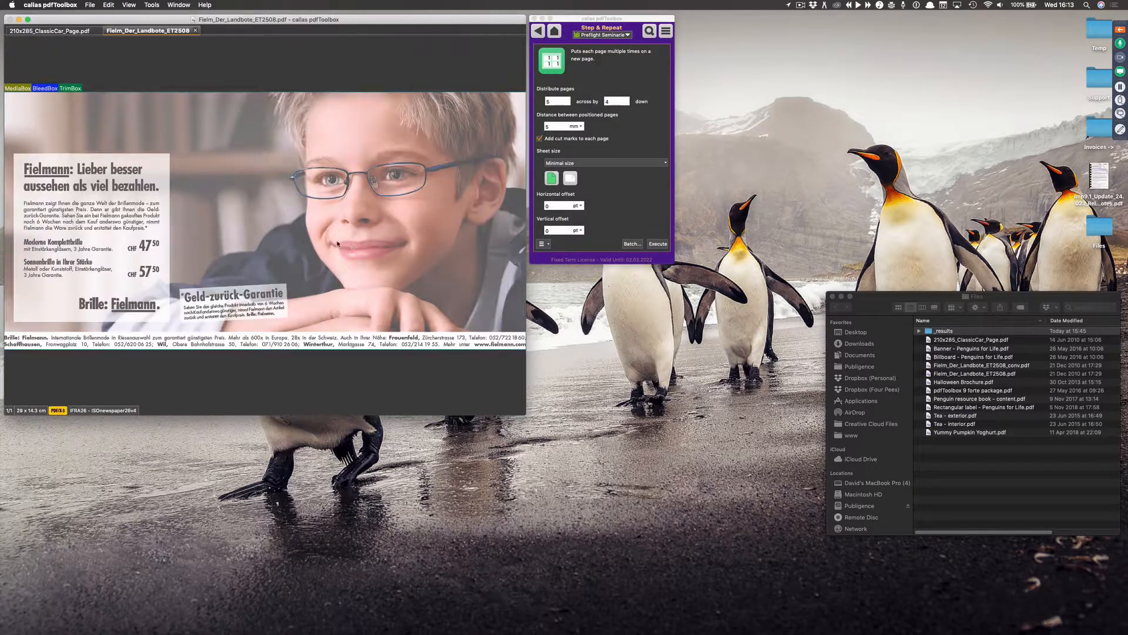
click(555, 31)
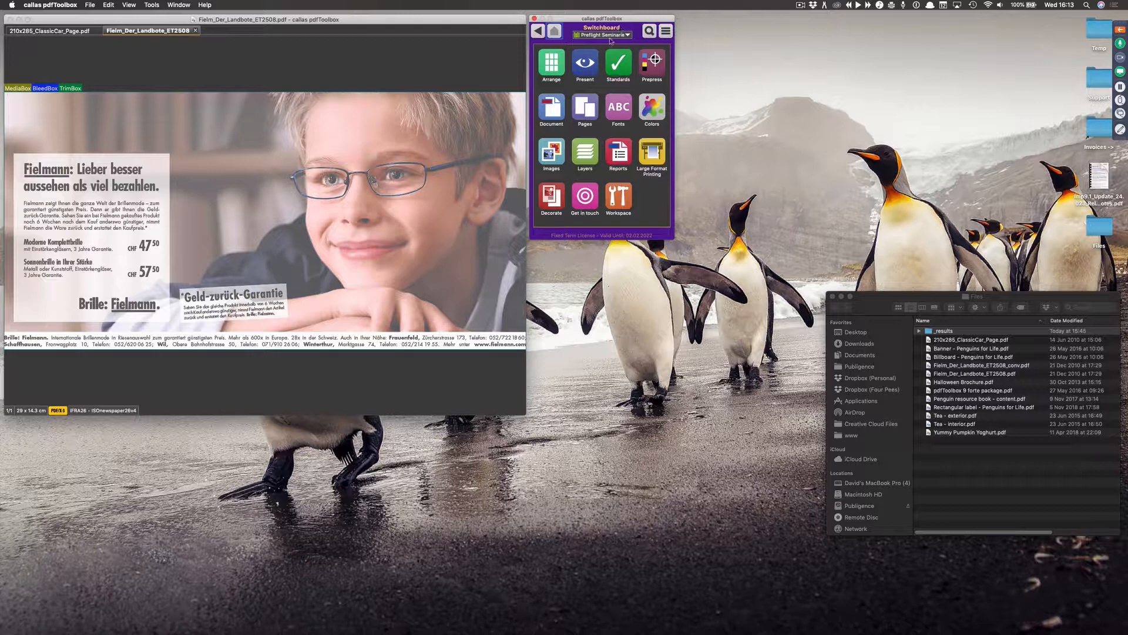
- Examine the Image export action's settings and format choices in the Document group, keeping PNG as the image format
click(560, 115)
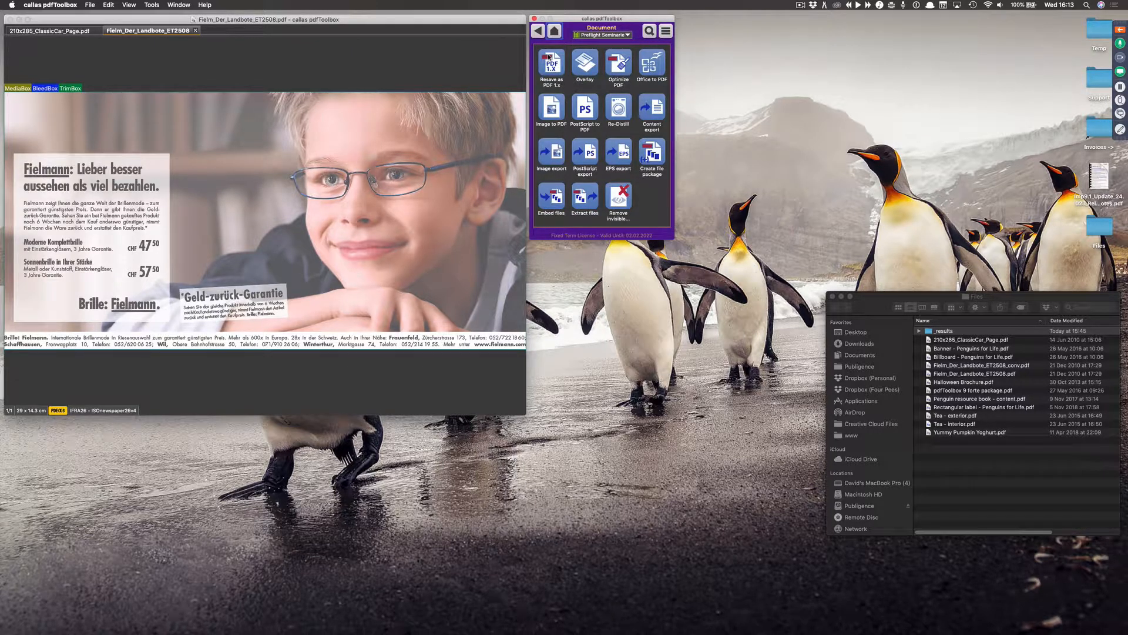
click(559, 160)
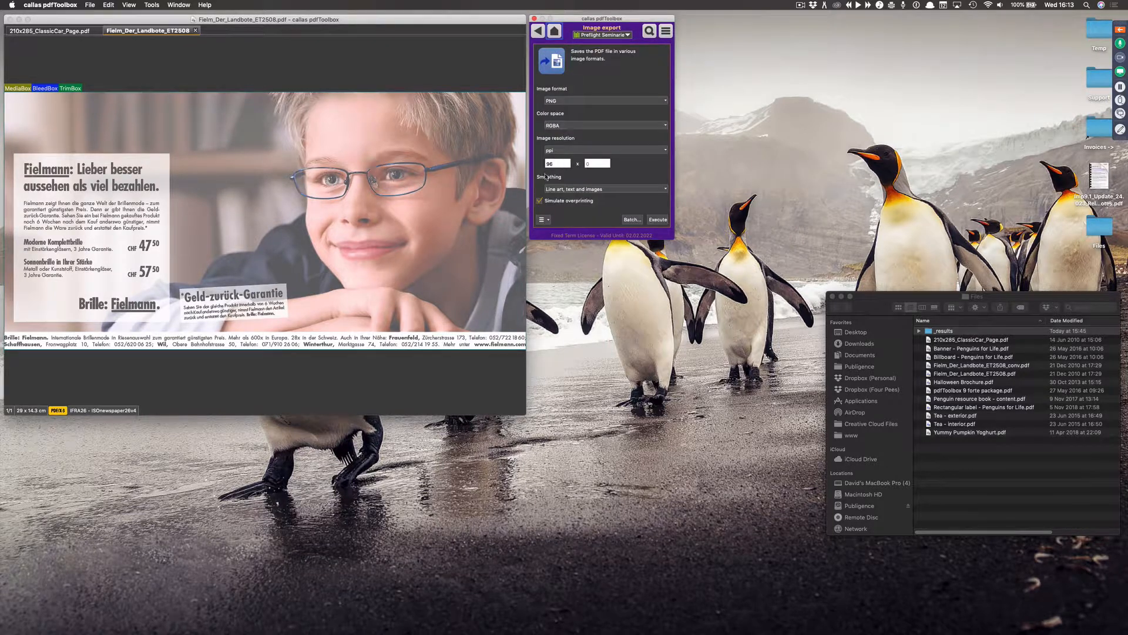
click(573, 101)
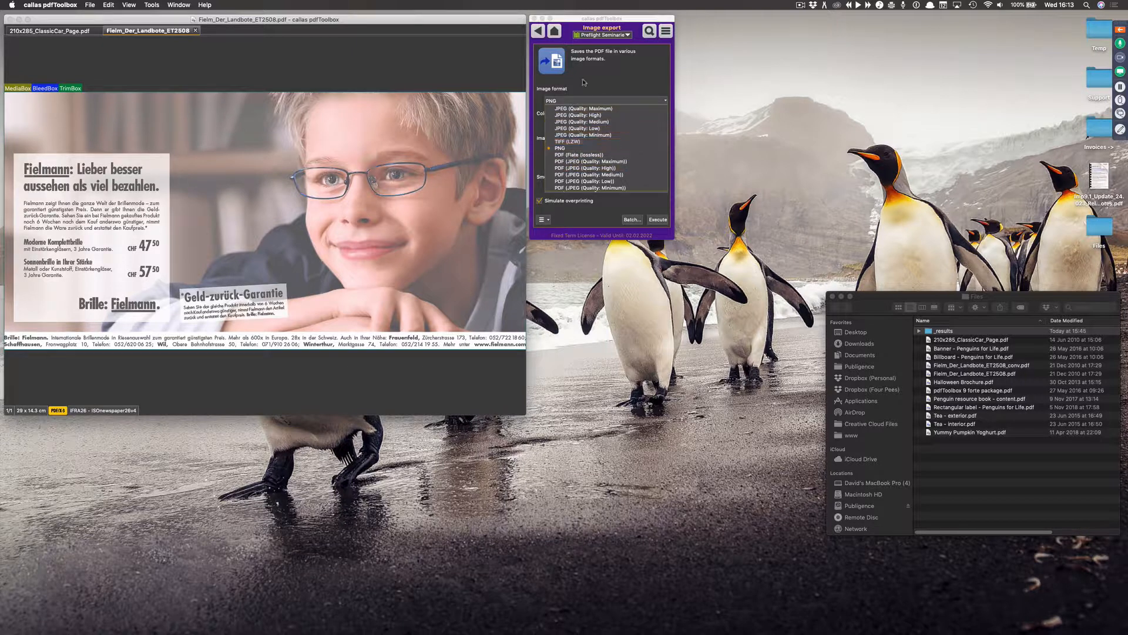
click(580, 149)
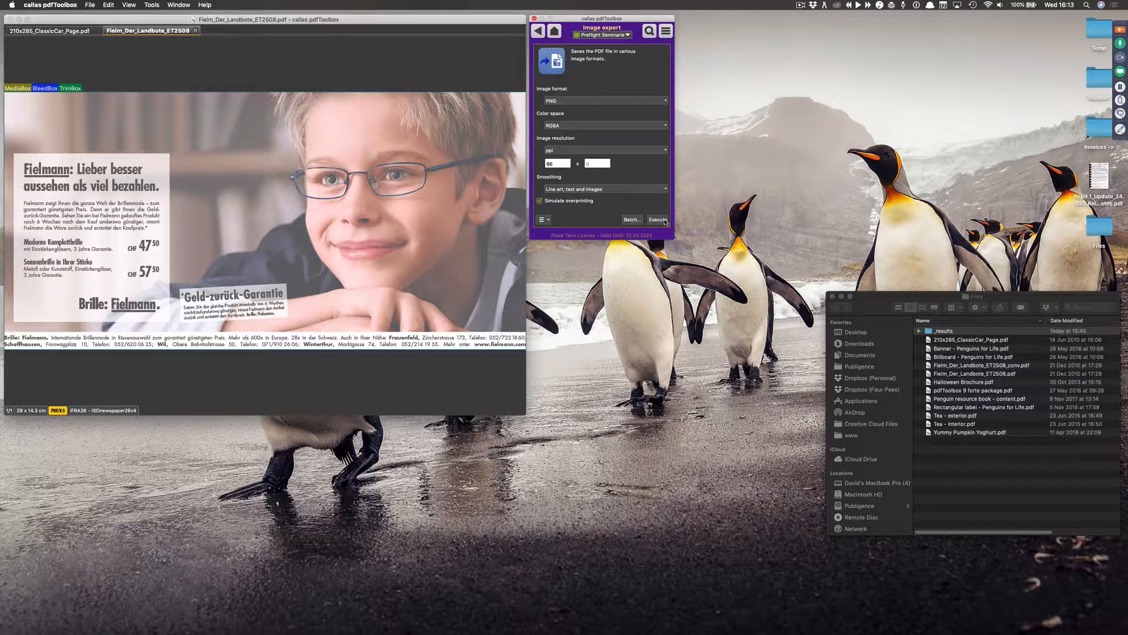
click(556, 32)
- Show the Pages group's actions and open Penguin resource book - content.pdf from the Files folder
click(586, 111)
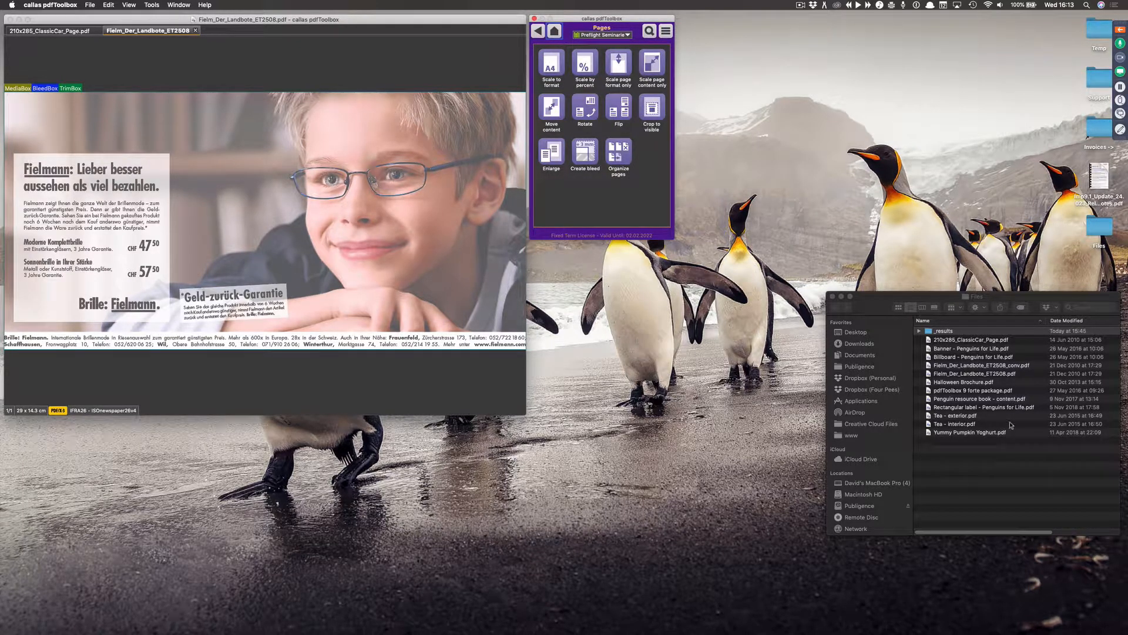
click(1005, 400)
drag(1005, 399, 349, 131)
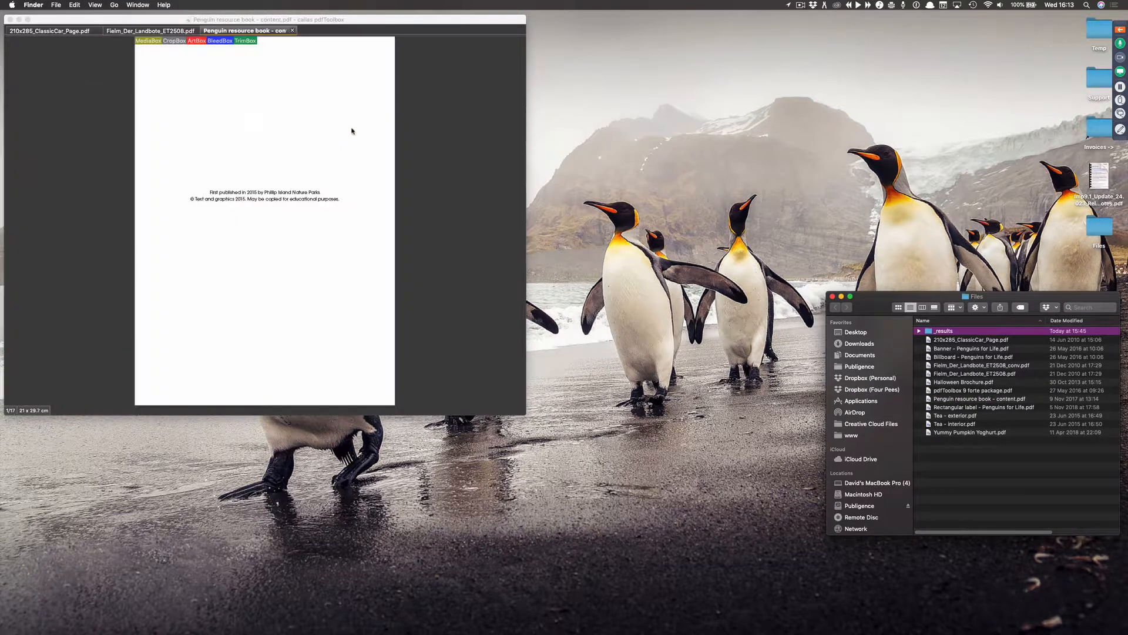
click(349, 131)
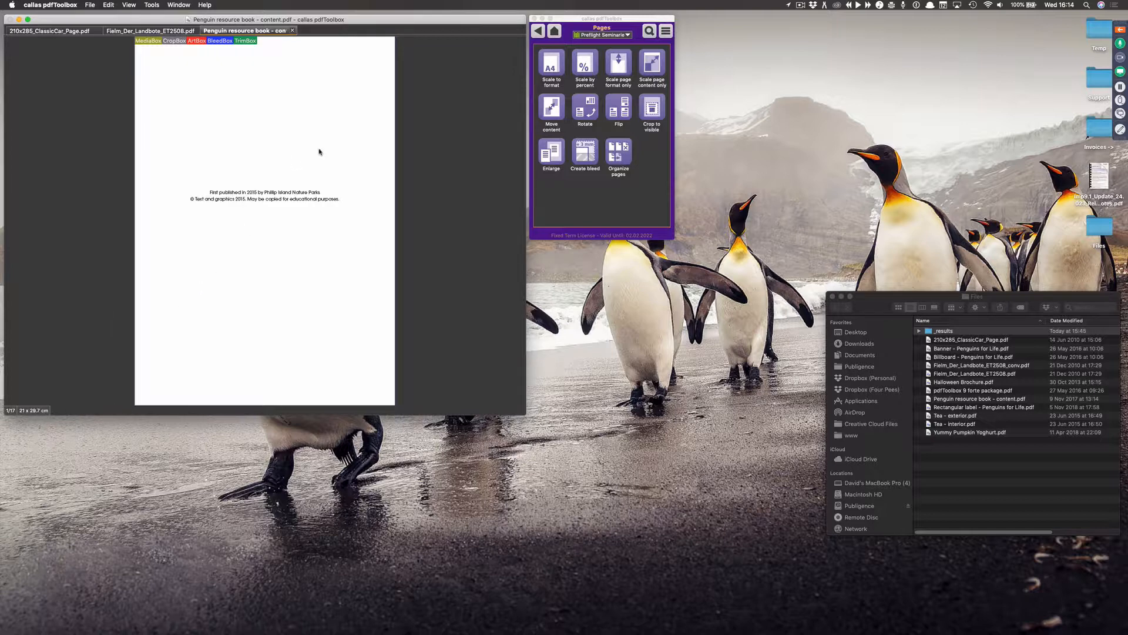
- Scale the penguin resource book to A5 with Scale to format and return to the Pages group
click(552, 86)
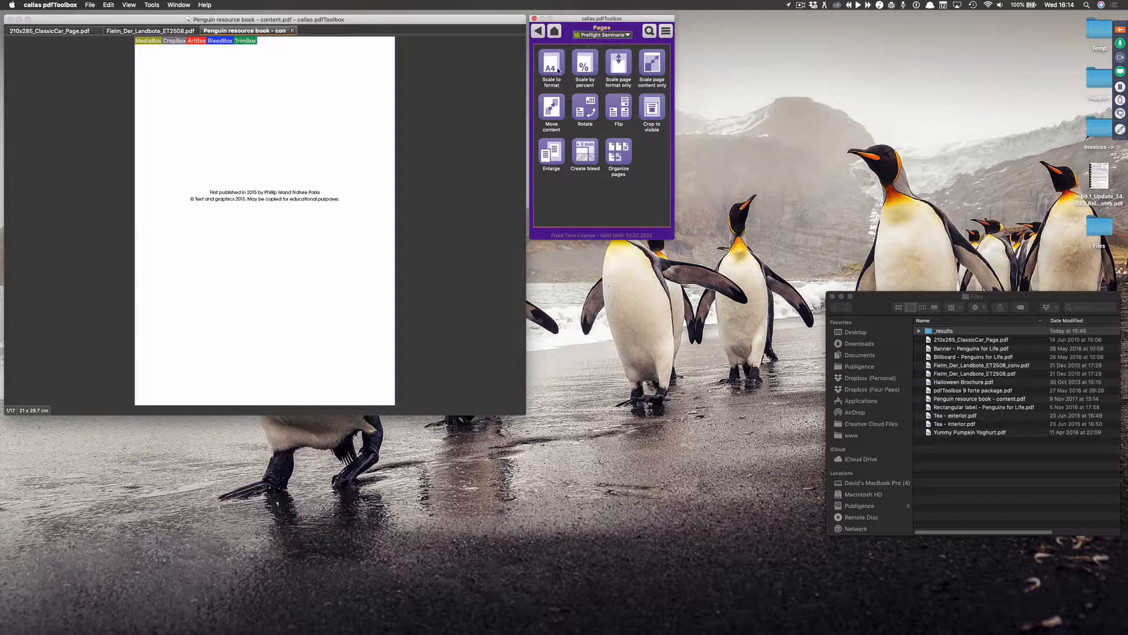
double_click(557, 77)
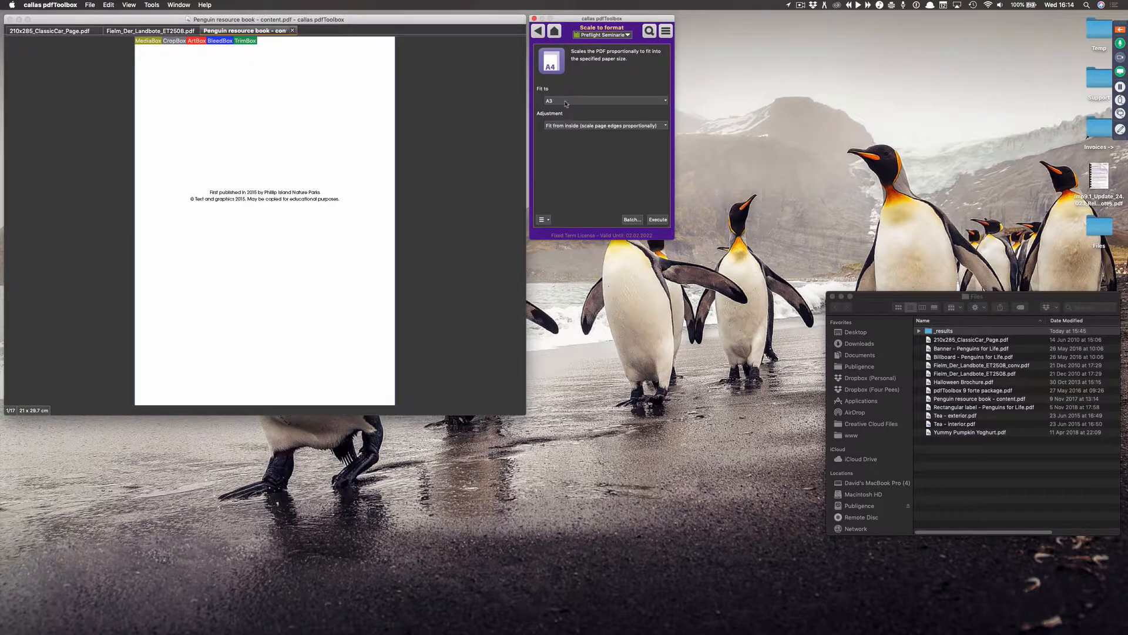
click(567, 103)
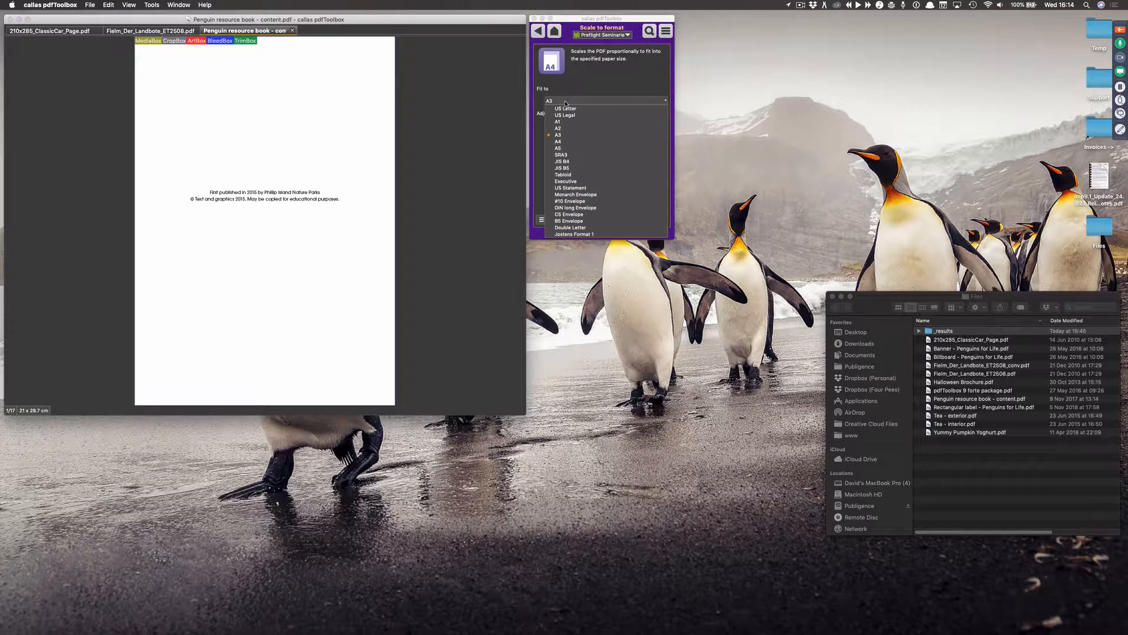
click(567, 148)
click(659, 221)
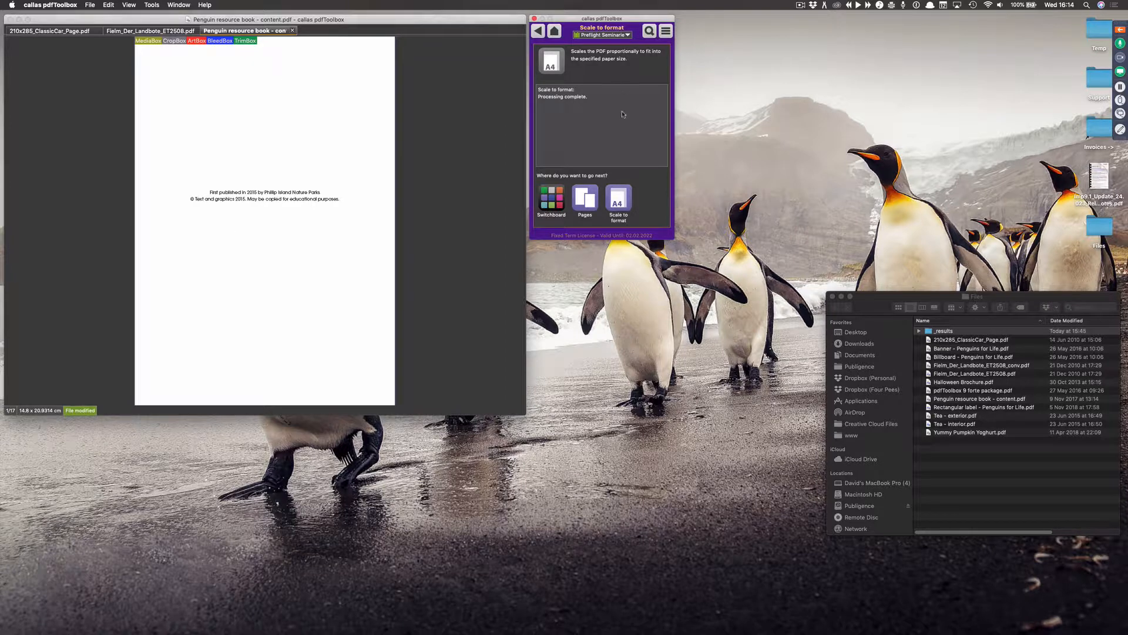
click(538, 32)
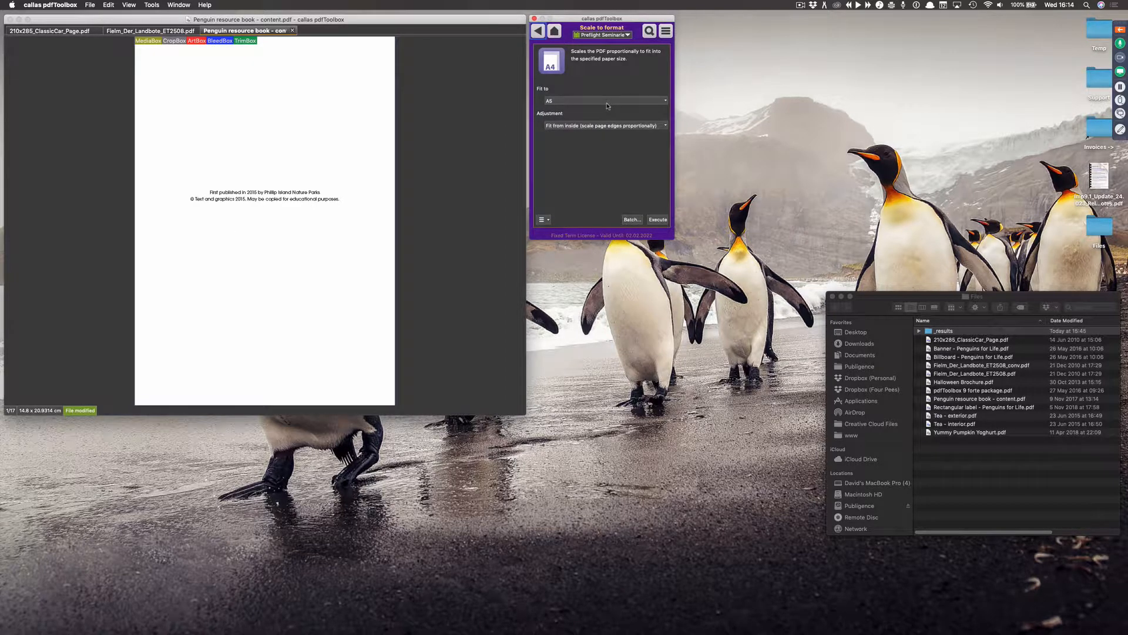
click(538, 32)
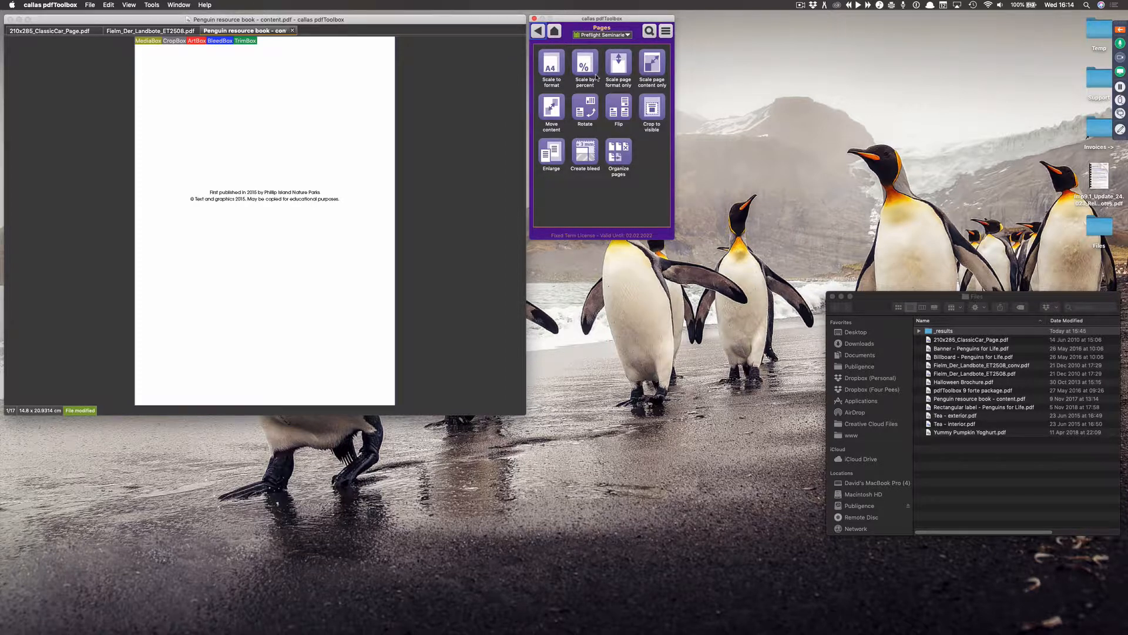
click(539, 32)
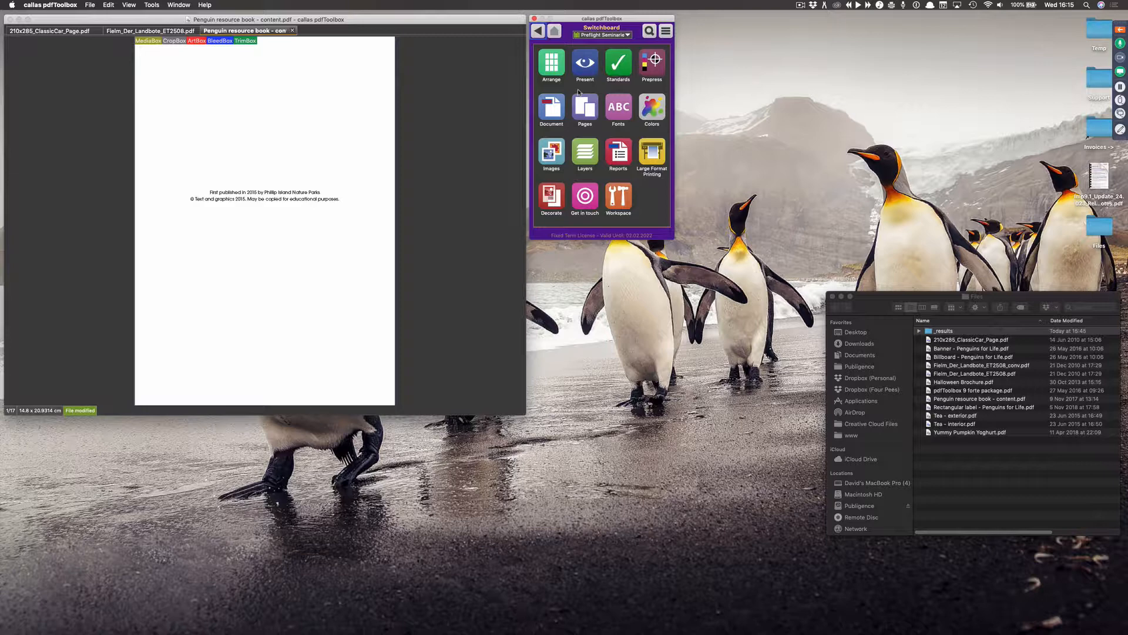
click(584, 107)
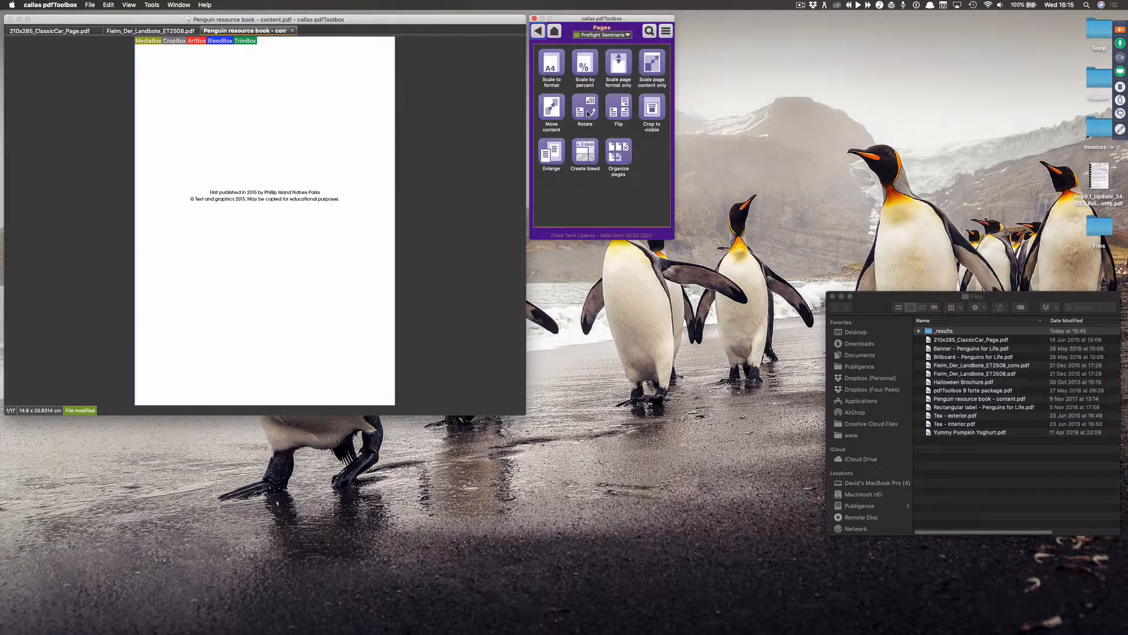
click(546, 67)
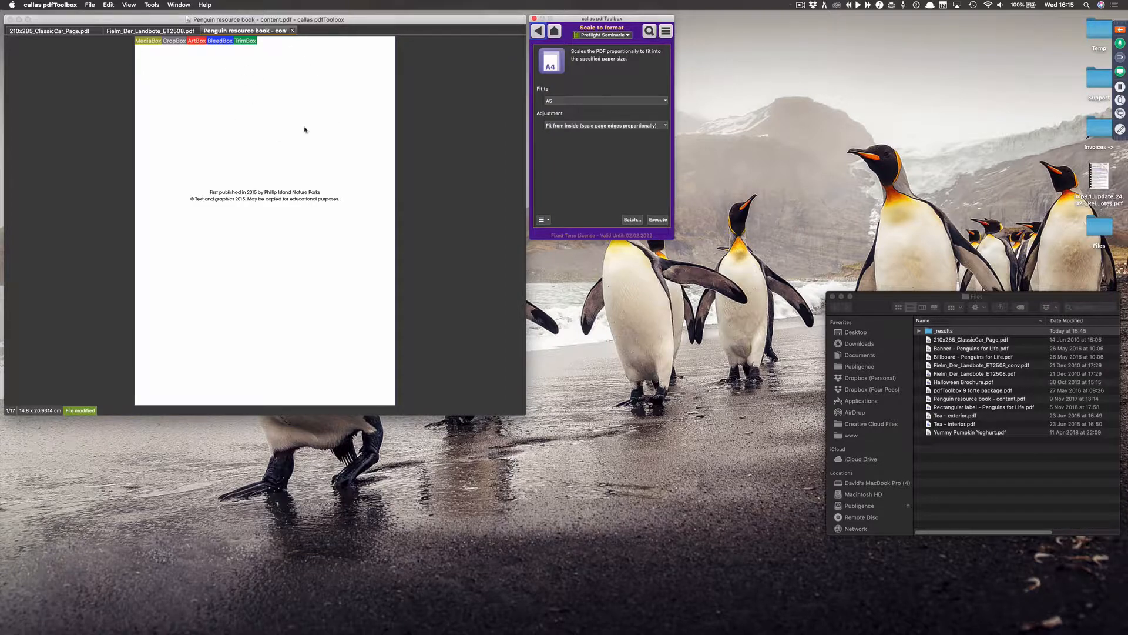
- Close the penguin resource book without saving its changes and switch to the 210x285_ClassicCar_Page.pdf document
click(292, 31)
click(333, 235)
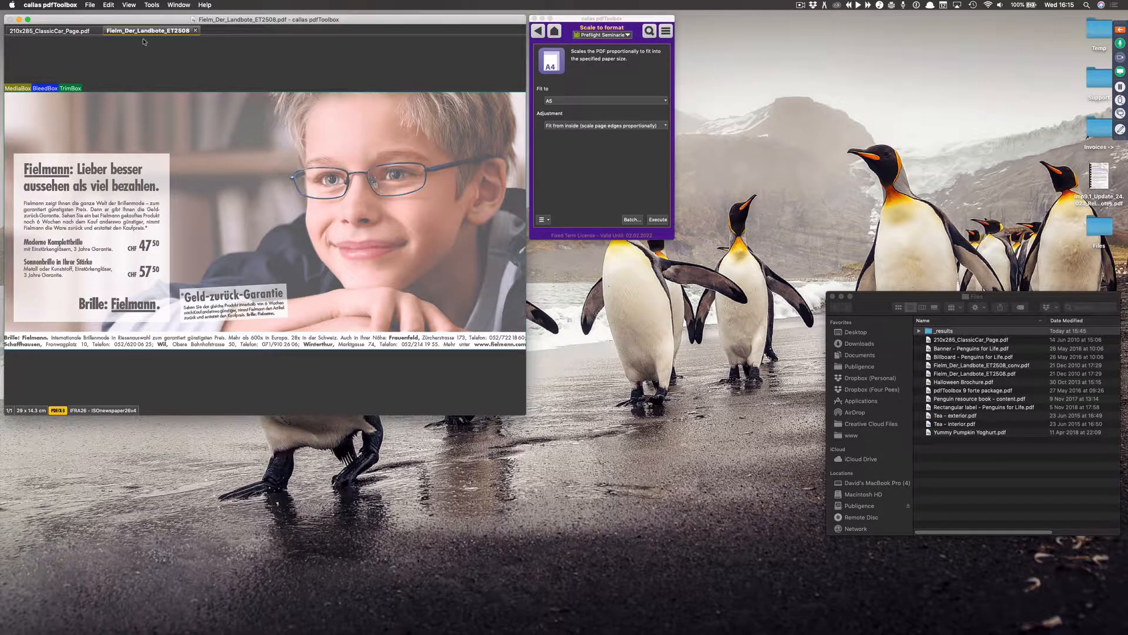
click(81, 32)
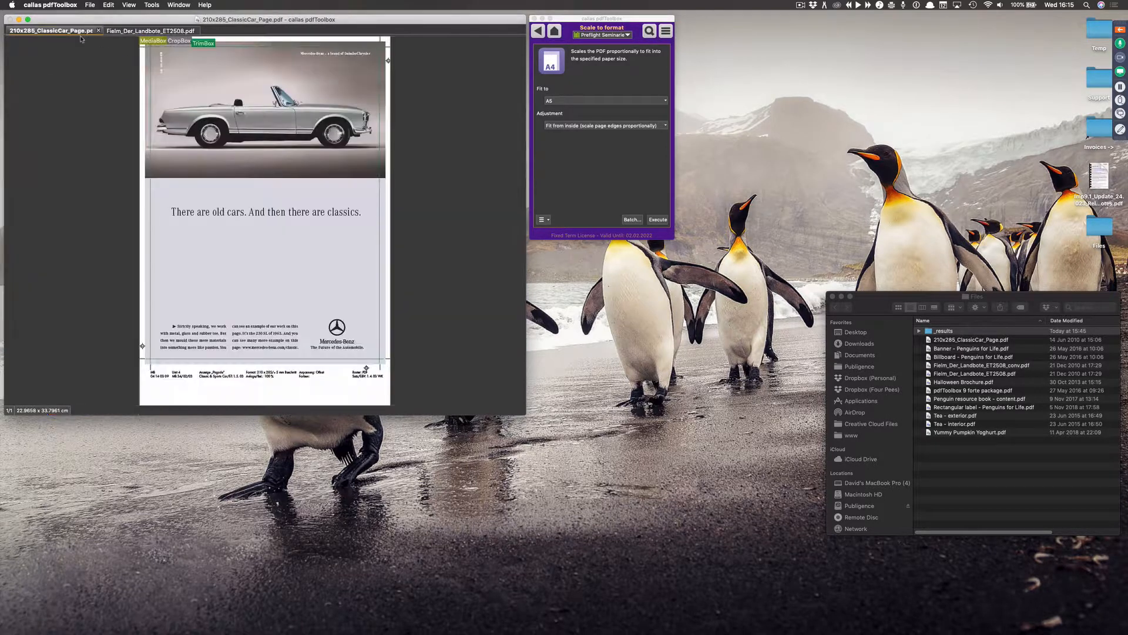
- Show the Arrange group's actions, reopen Penguin resource book - content.pdf and browse through its pages
click(555, 32)
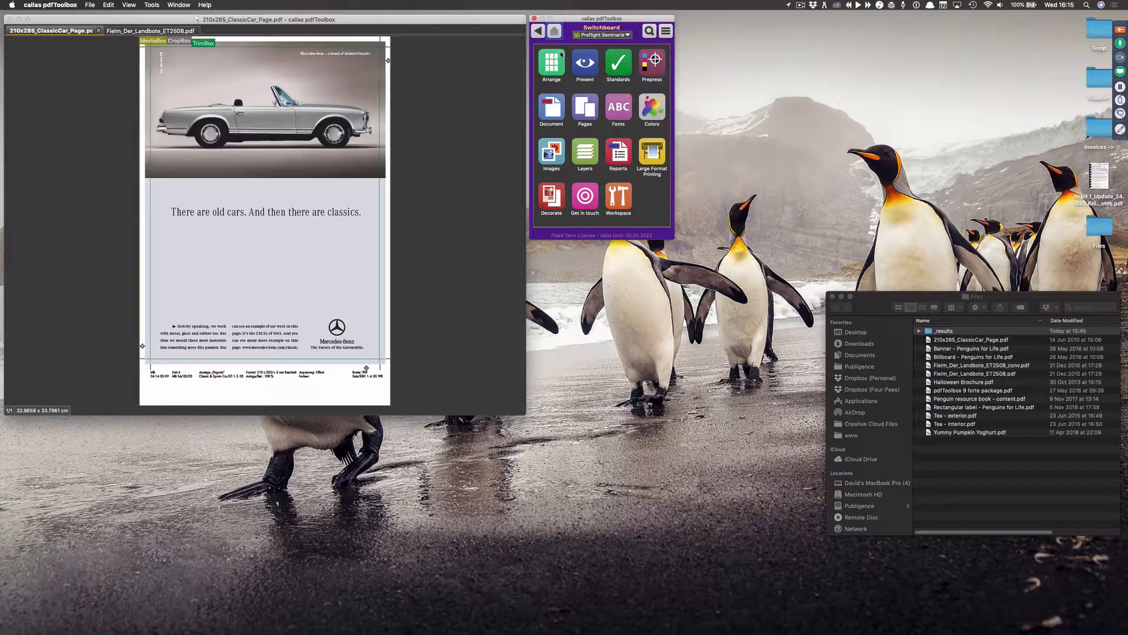
click(561, 78)
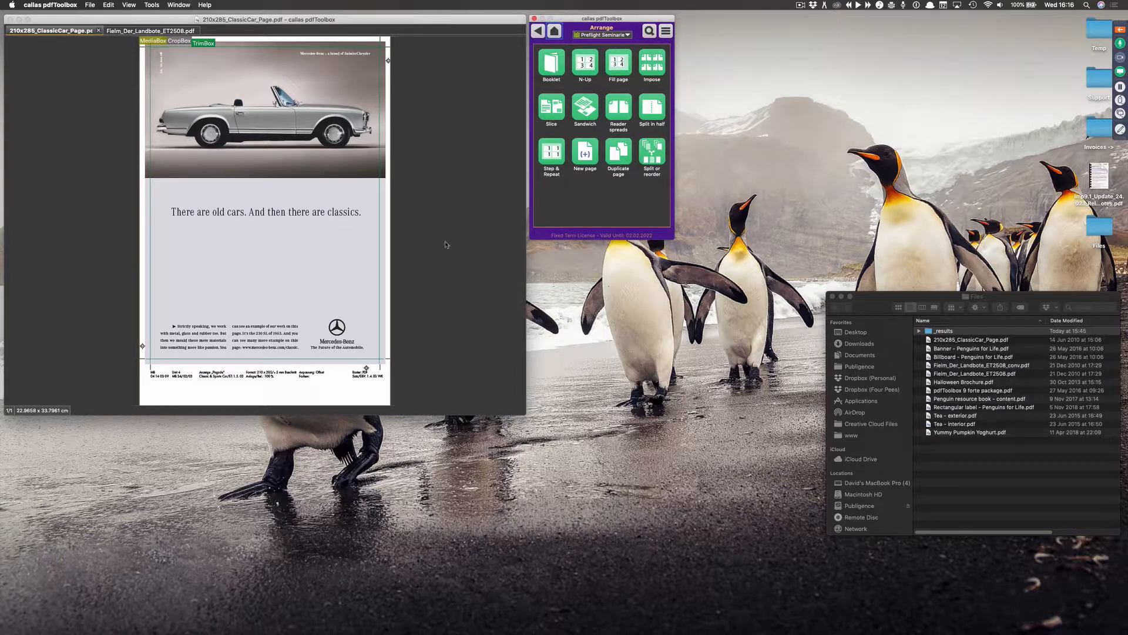
drag(998, 399, 326, 180)
scroll(364, 285, down, 4)
scroll(364, 285, up, 4)
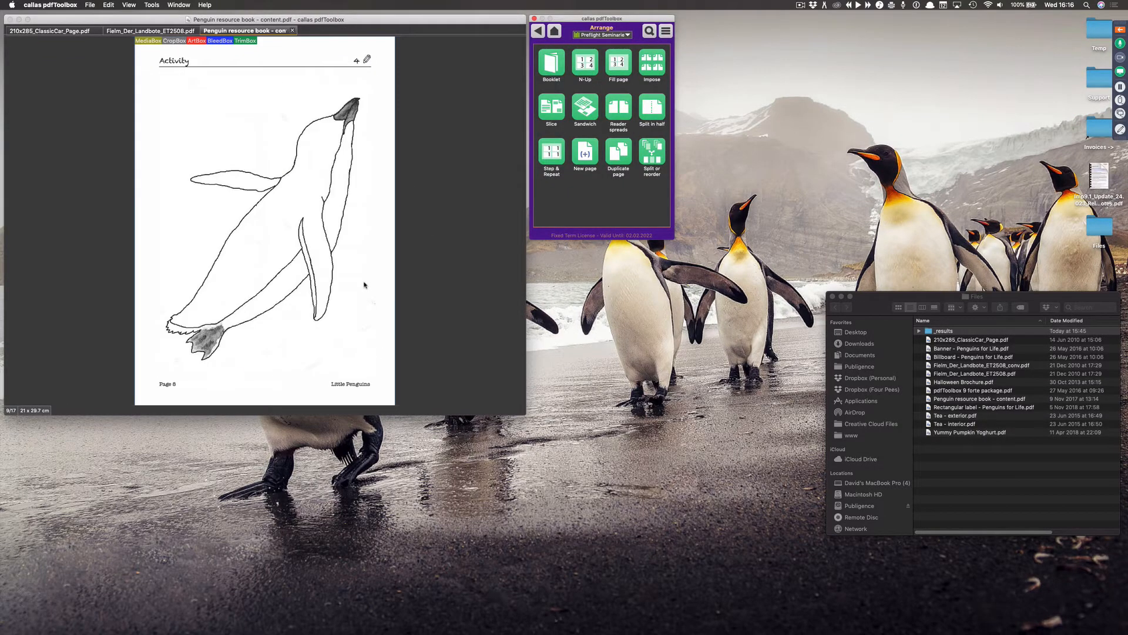
- Run Reader spreads on the penguin resource book at minimal sheet size with a cover page, and page through the spreads
click(609, 129)
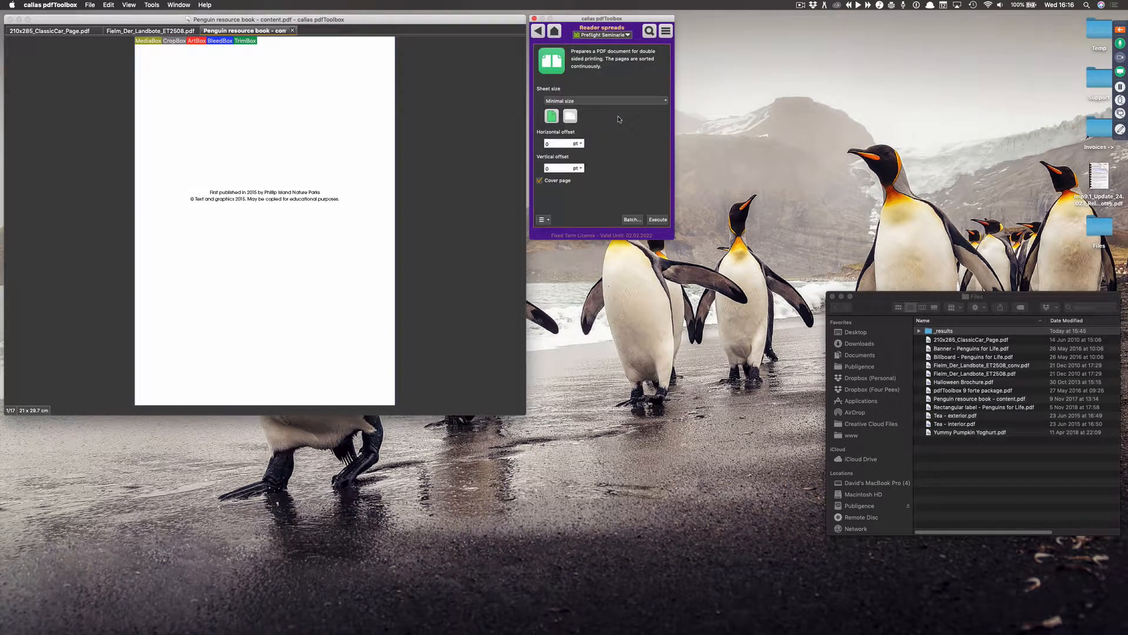
click(658, 220)
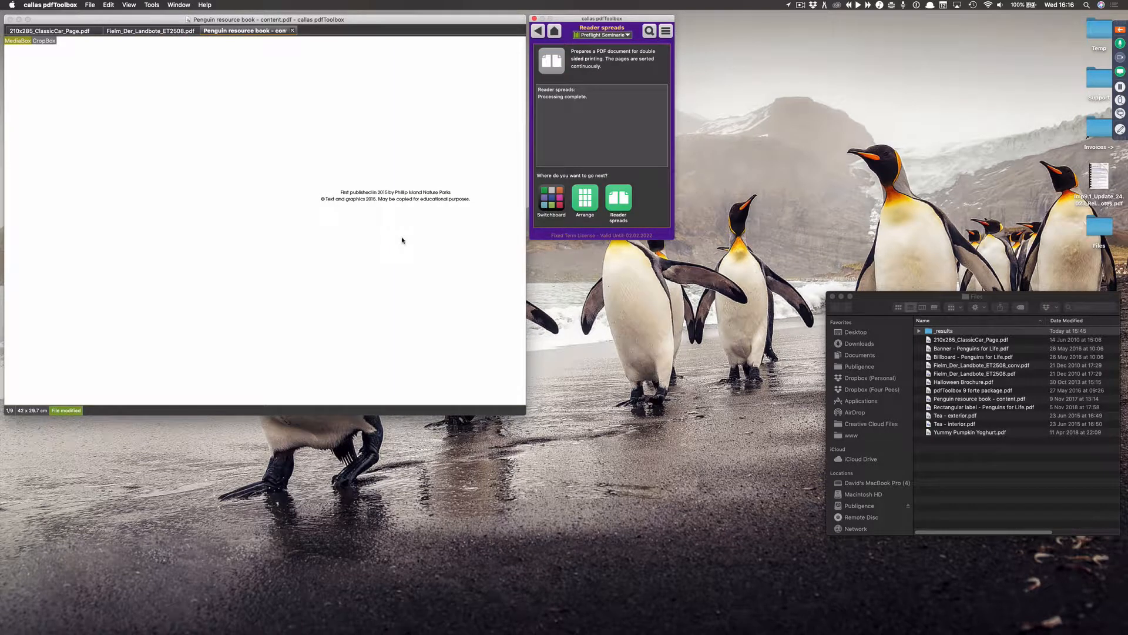
scroll(403, 240, down, 4)
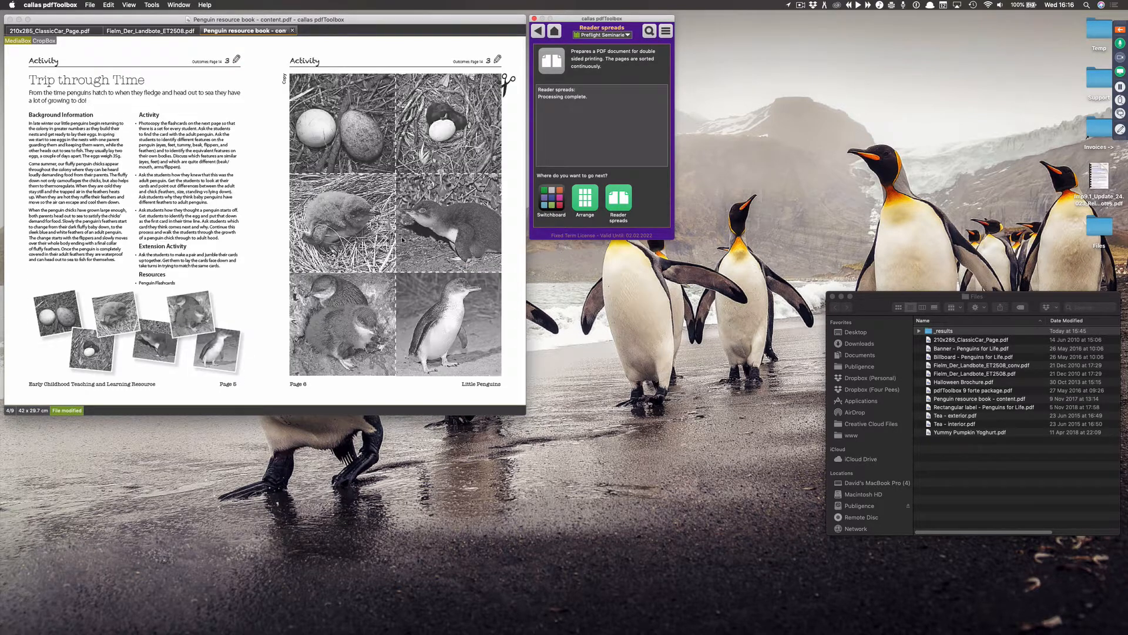
scroll(402, 240, down, 1)
- Close the penguin resource book without saving the reader spreads and return to the main Switchboard
click(292, 30)
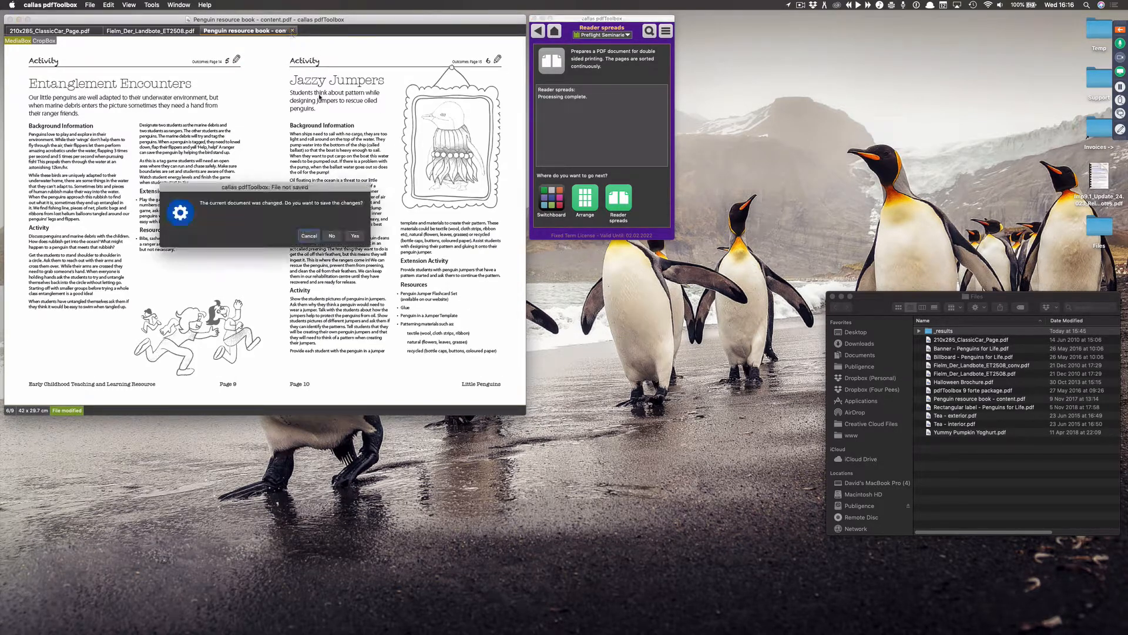
click(332, 236)
click(539, 32)
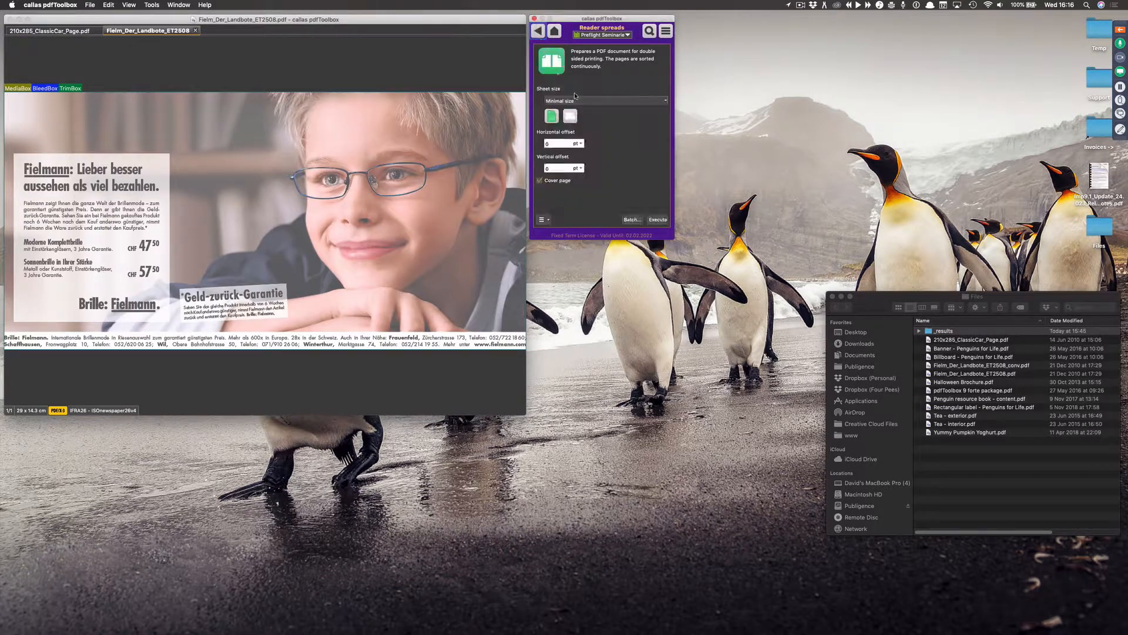
click(539, 32)
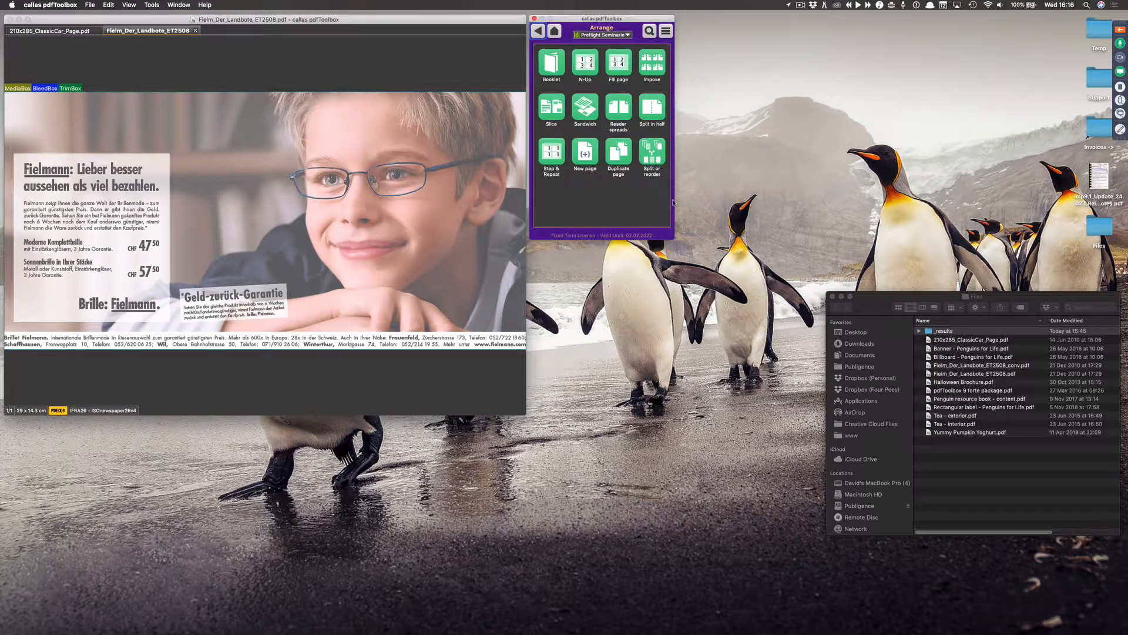
click(555, 32)
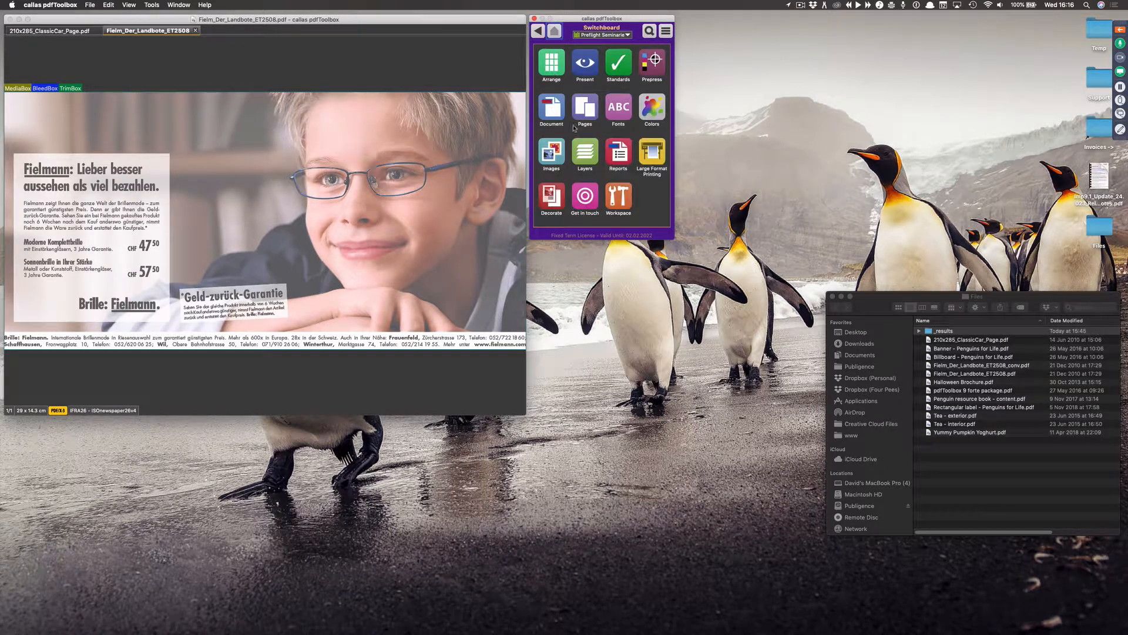
- Examine the settings of the Flatten transparency and Overprint & Knockout actions in the Prepress group
click(654, 81)
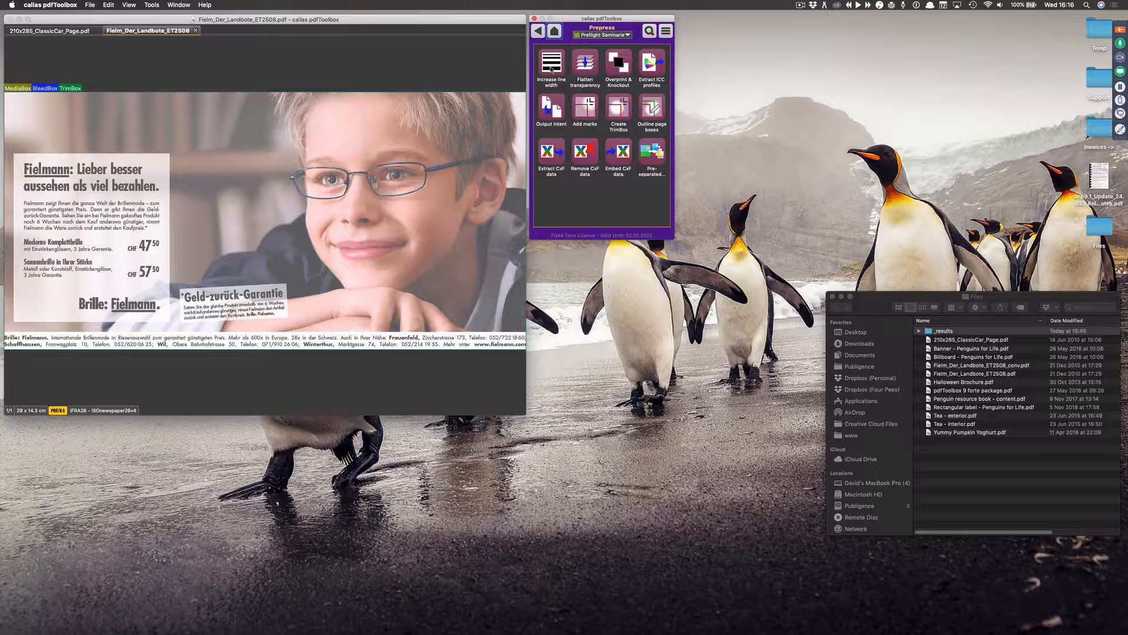
click(591, 73)
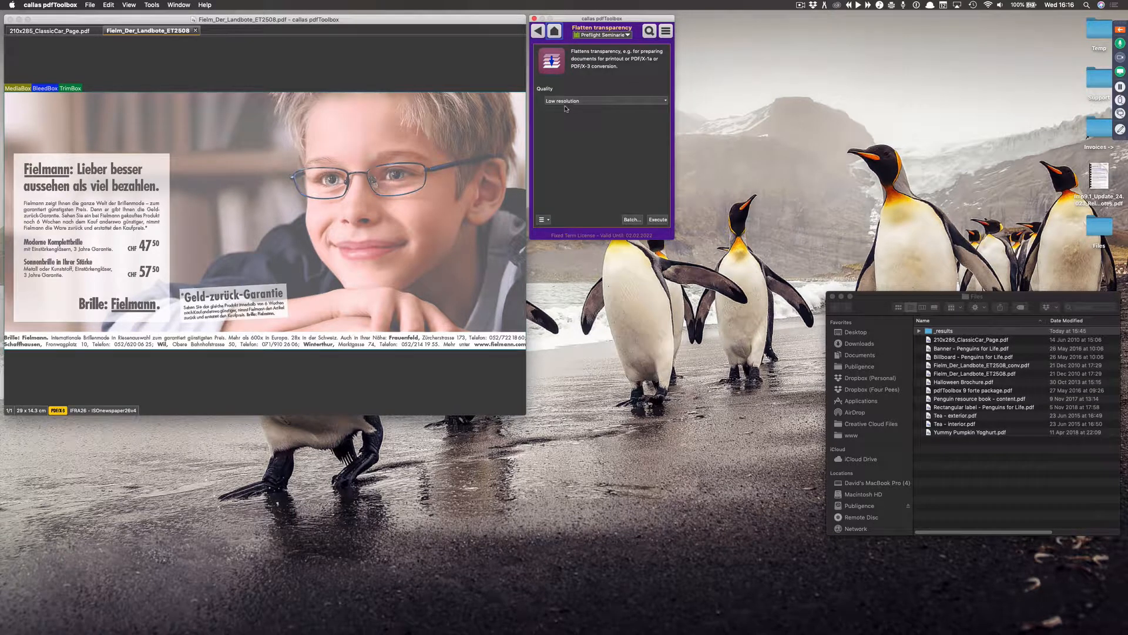
click(537, 33)
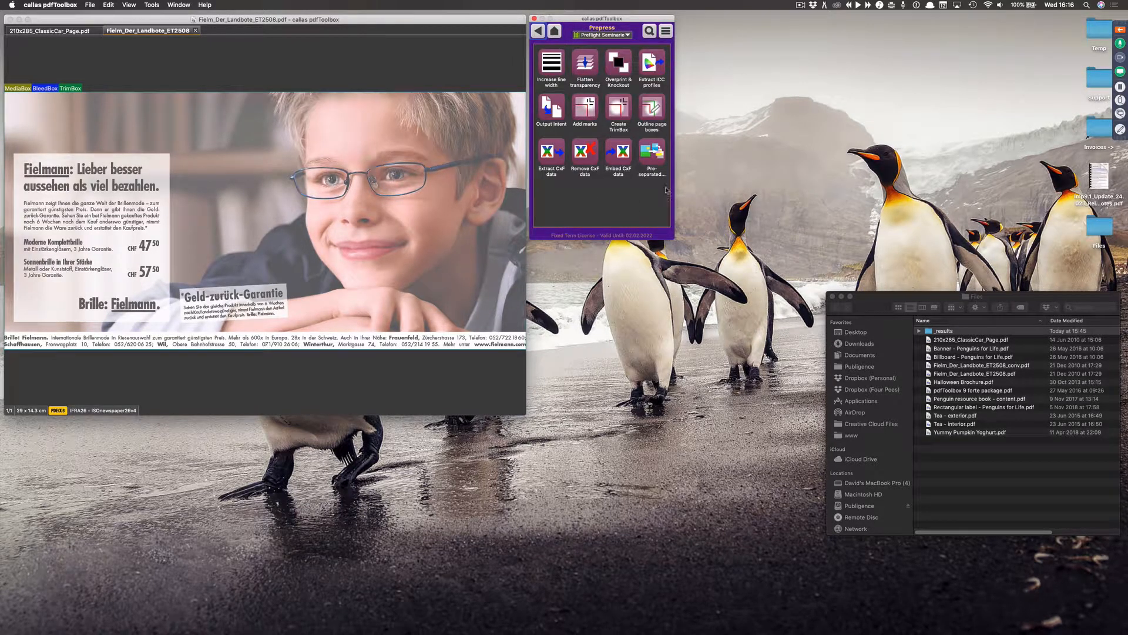
click(623, 67)
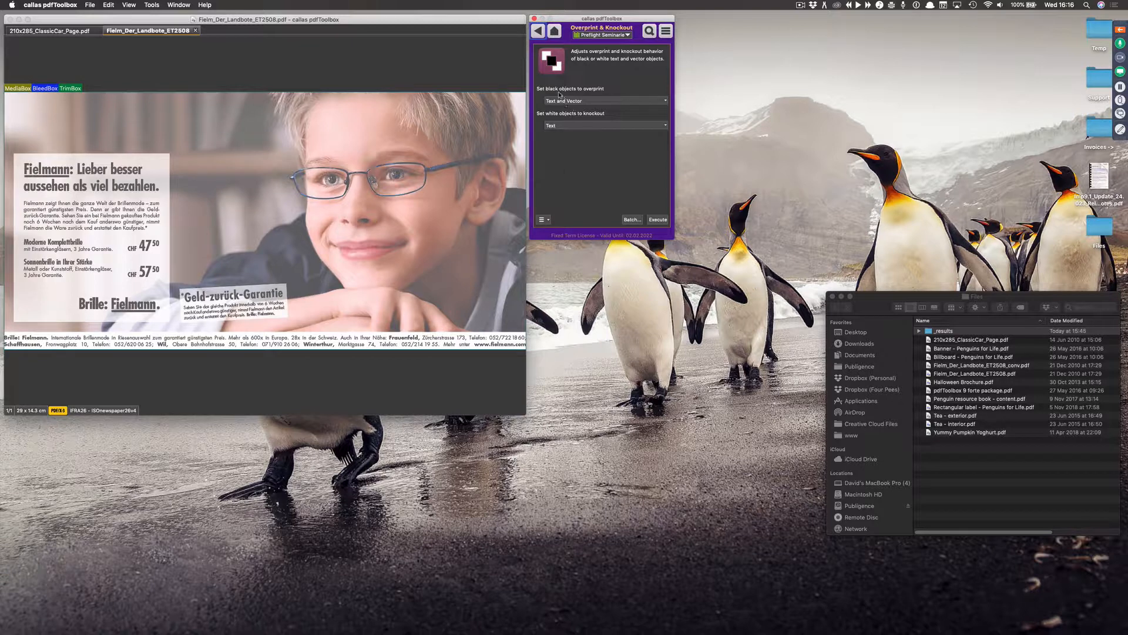
click(542, 30)
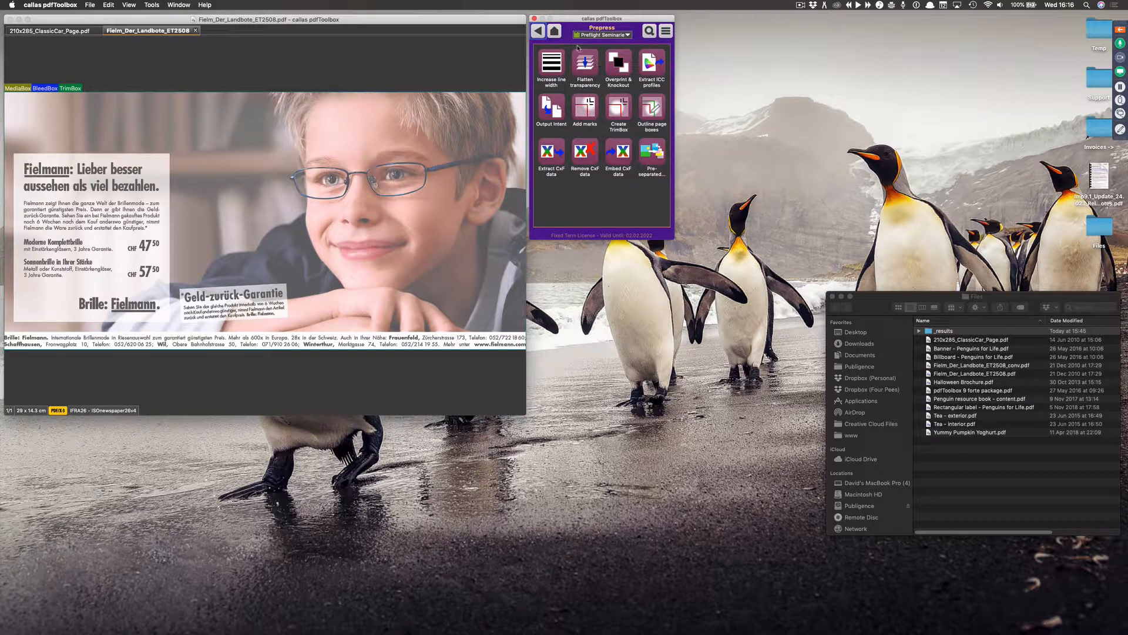
- Open Halloween Brochure.pdf and run the Colors group's Convert to B/W action on it
click(554, 33)
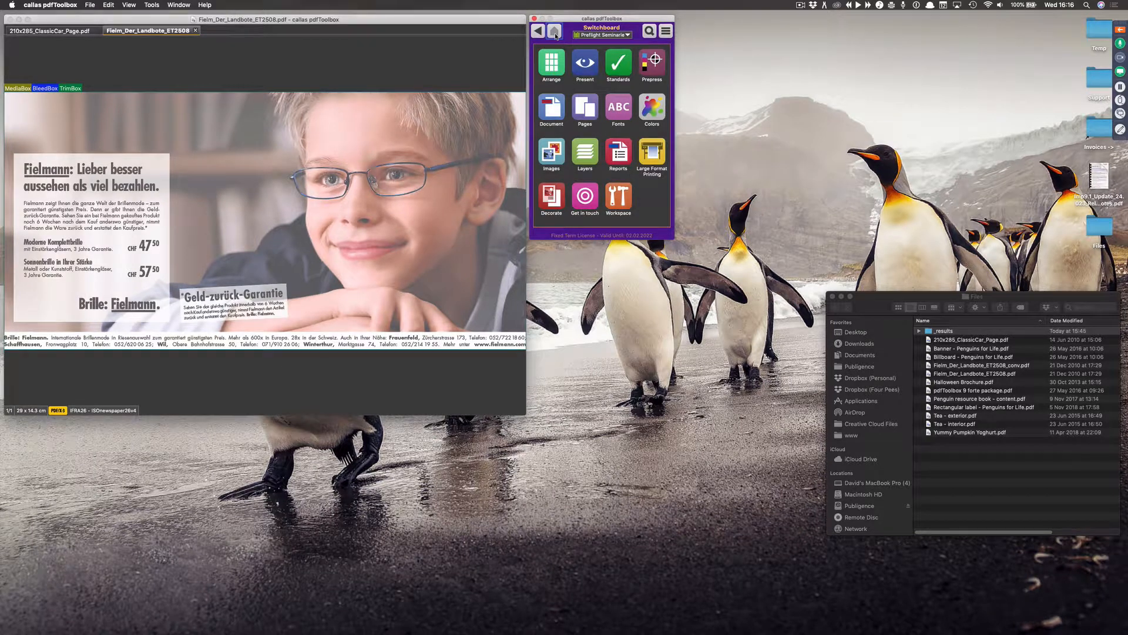
click(654, 119)
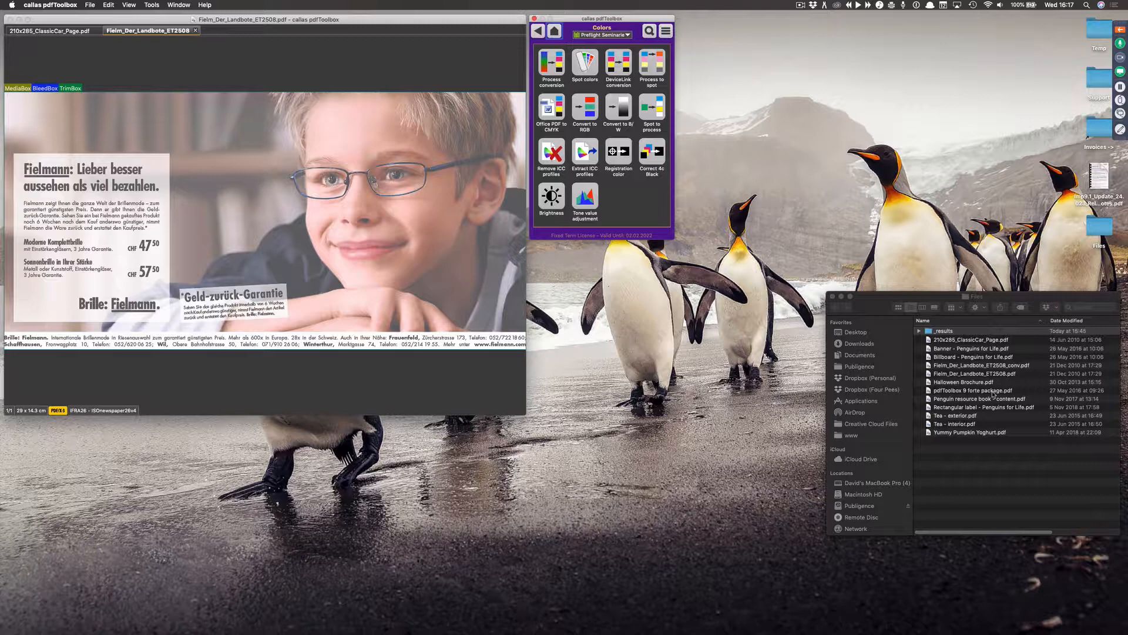
drag(987, 382, 406, 144)
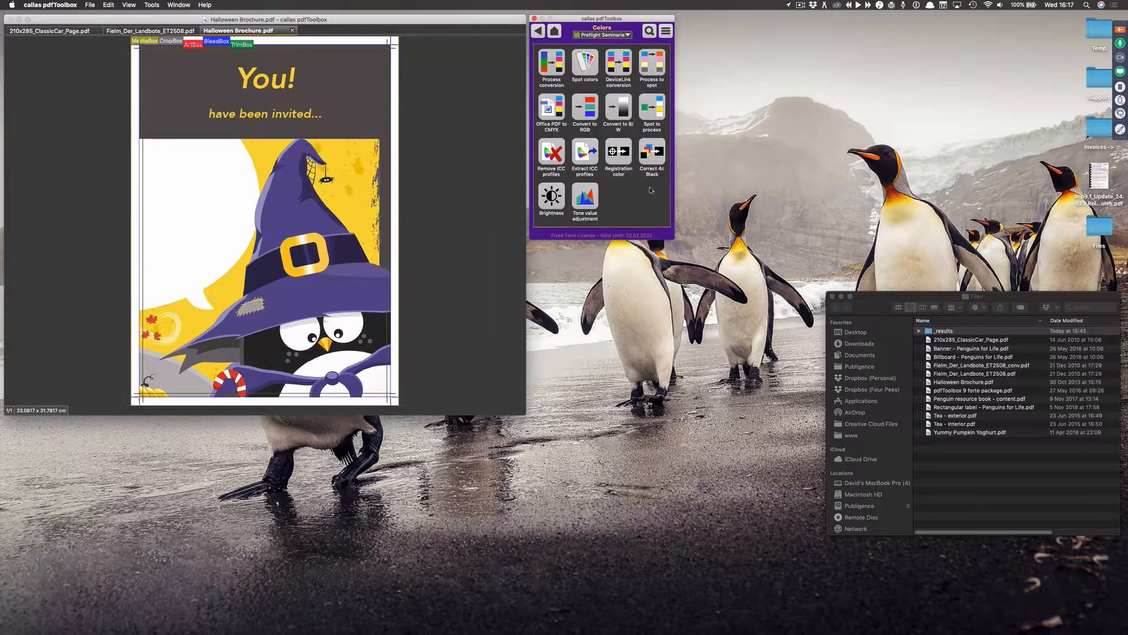
click(619, 112)
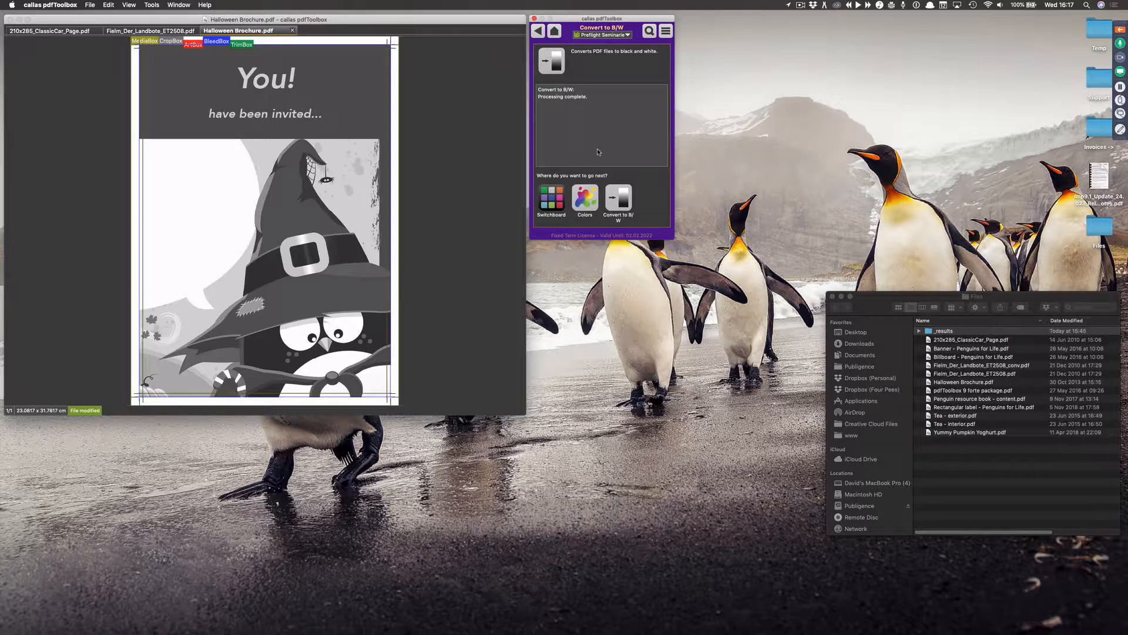
- Return to the Colors group and close Halloween Brochure.pdf without saving the black-and-white conversion
click(618, 198)
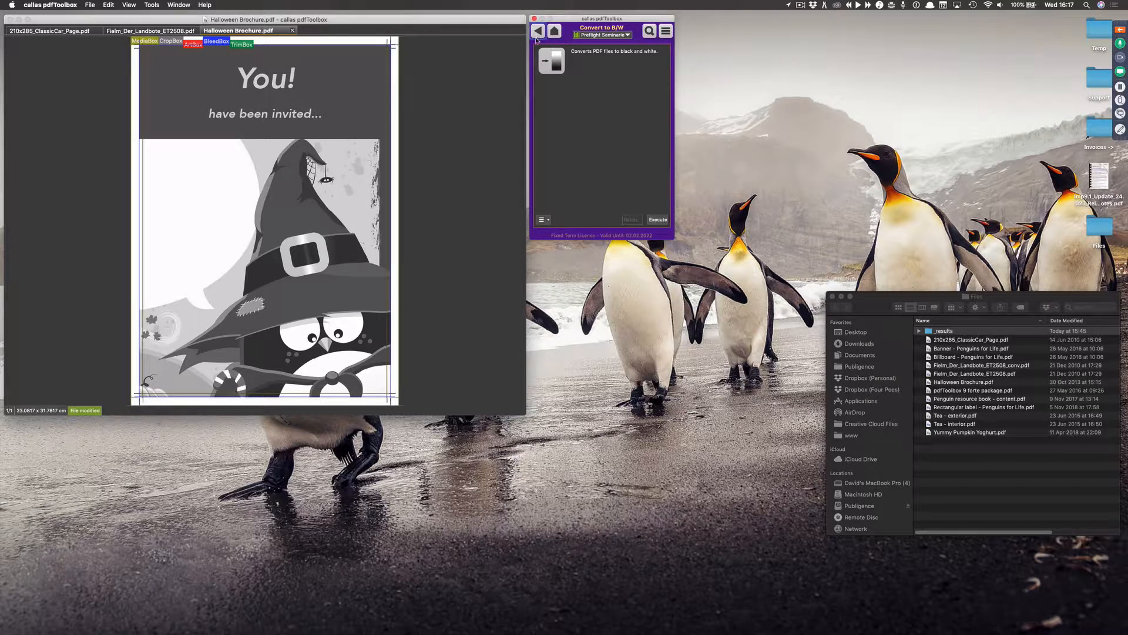
click(540, 33)
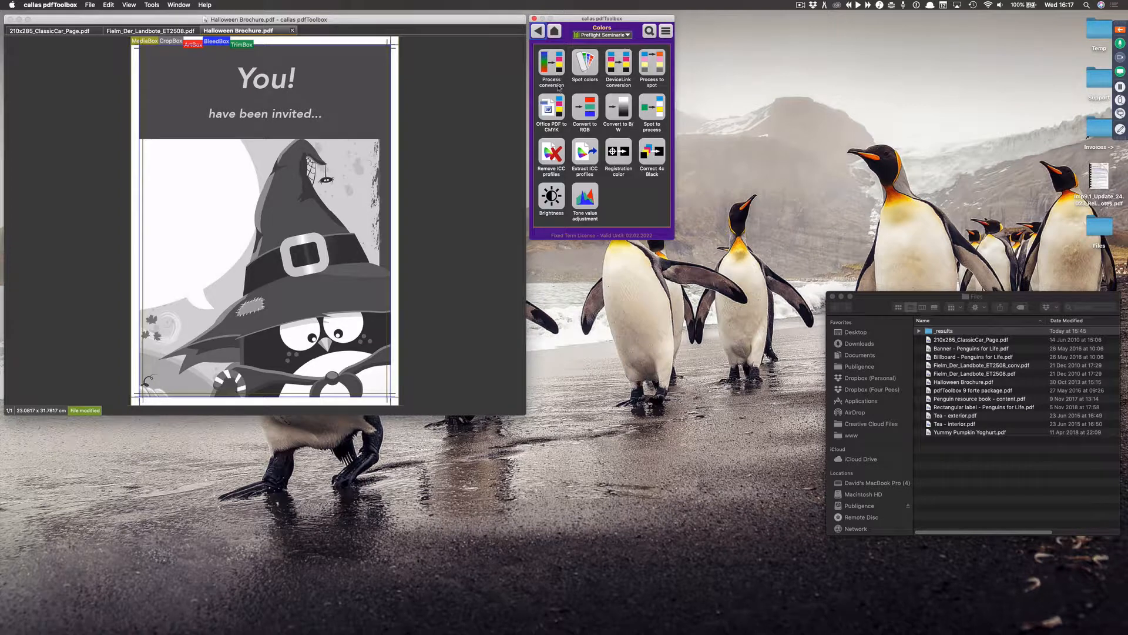
click(292, 30)
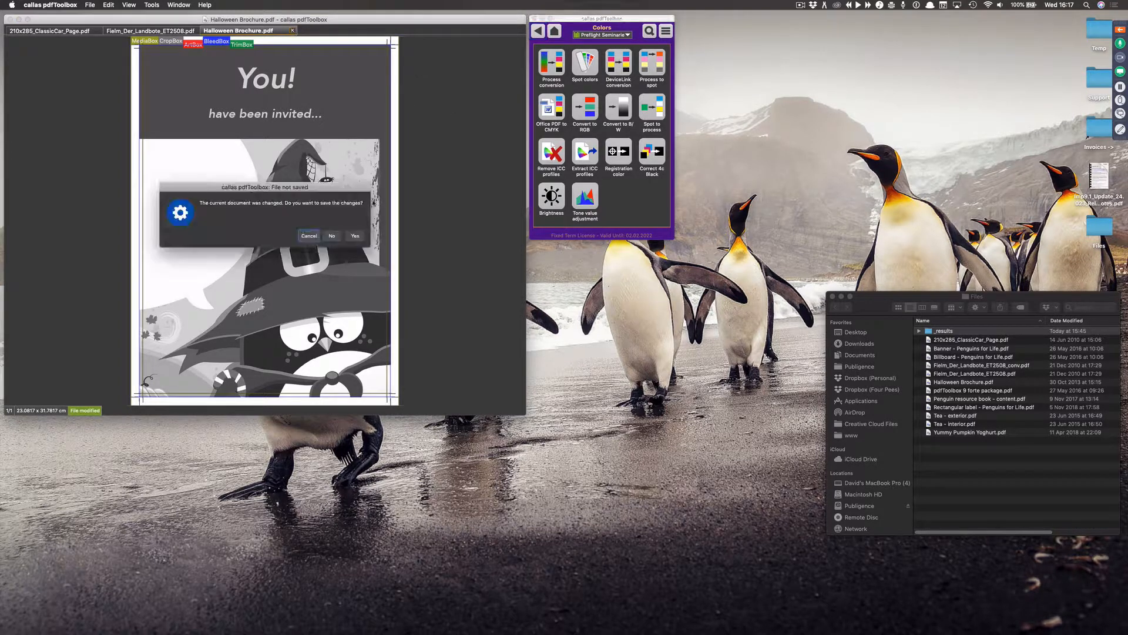
click(332, 236)
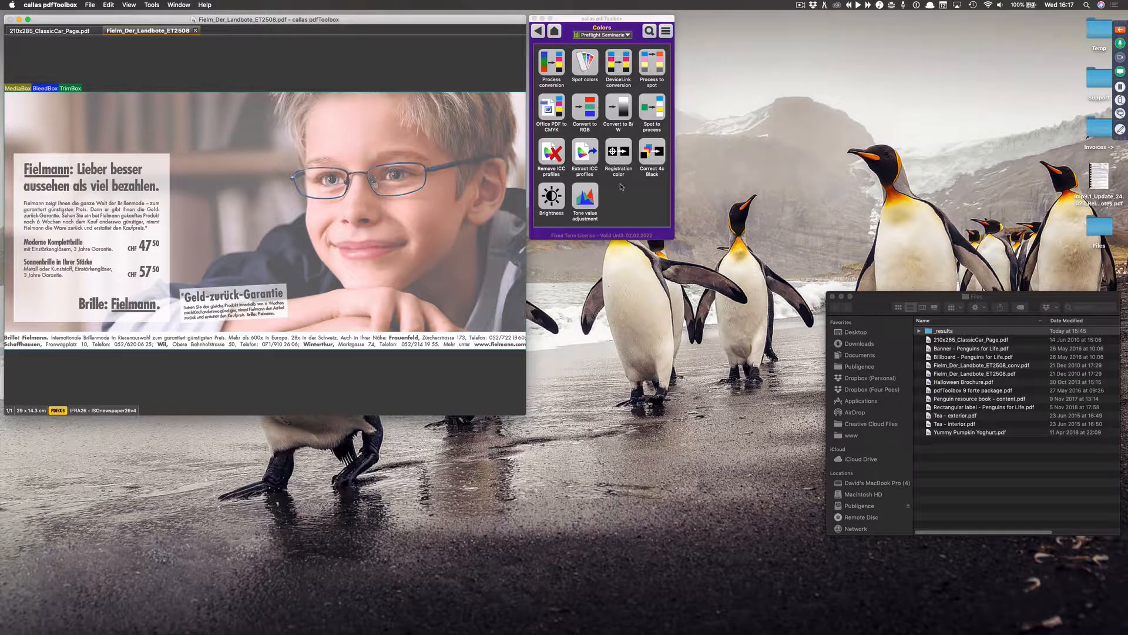
- Open Tea - exterior.pdf and examine its list of inks in the Spot colors action
drag(973, 420, 464, 200)
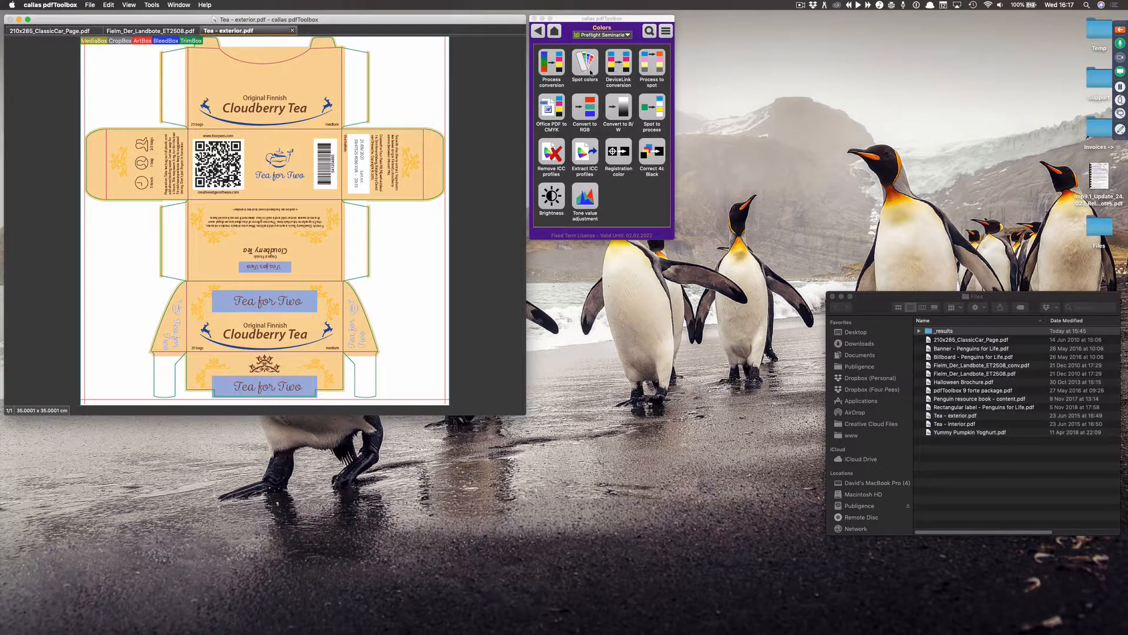
click(585, 63)
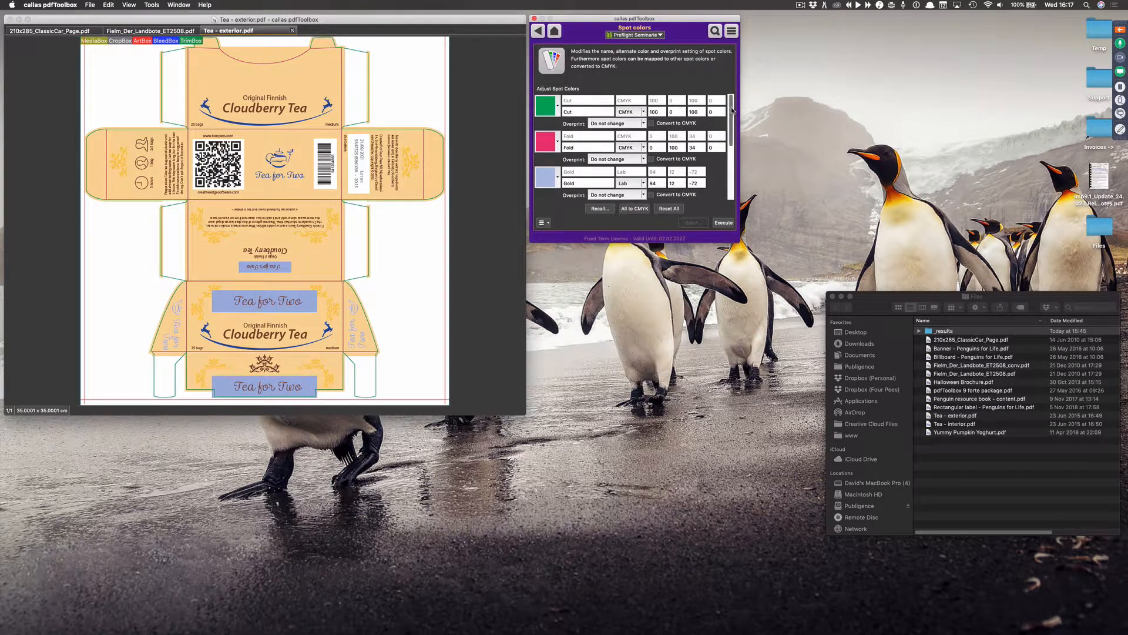
drag(731, 114, 729, 187)
drag(734, 140, 733, 176)
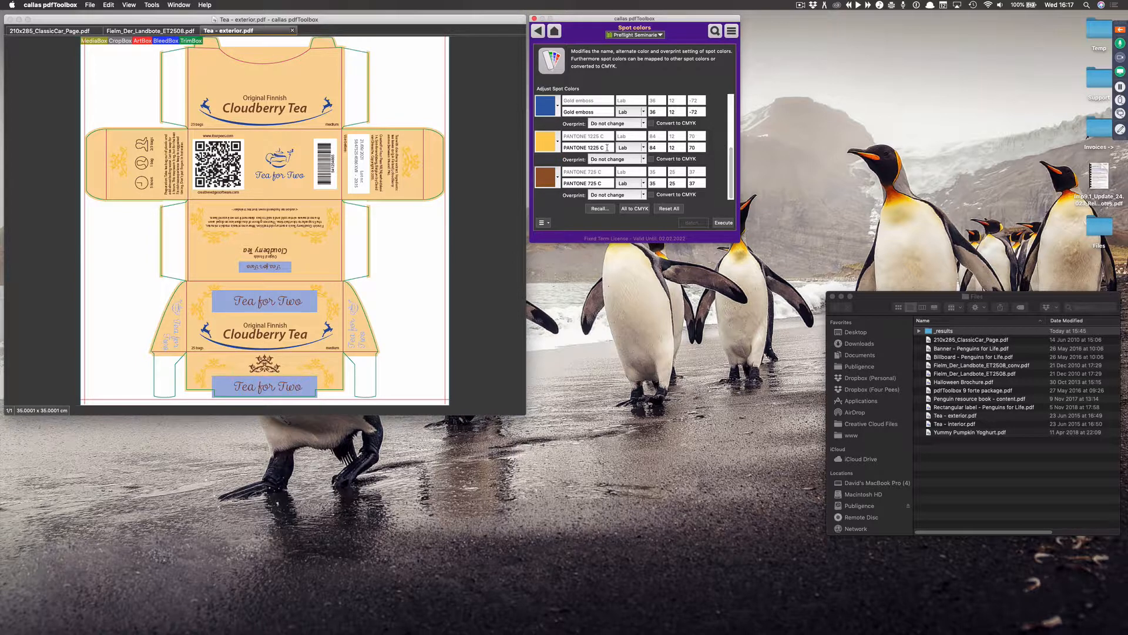
- Rename PANTONE 1225 C to PANTONE 1225 U, set its first Lab value to 25, enable Convert to CMYK, and leave Spot colors without executing
drag(605, 148, 601, 147)
text(U)
key(Tab)
text(25)
click(652, 159)
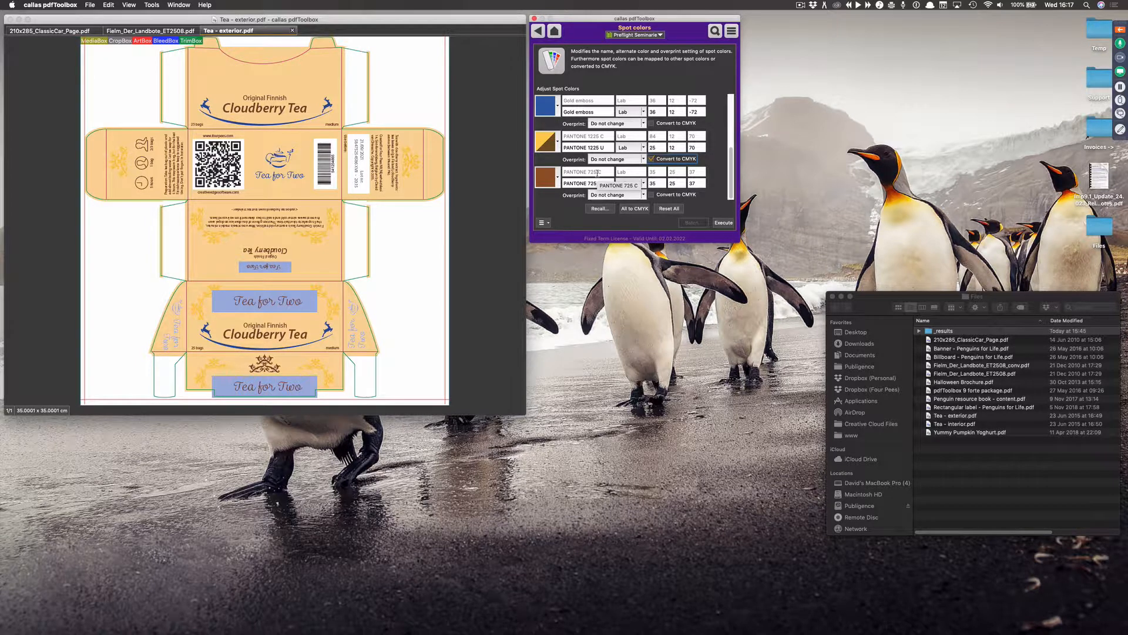
click(539, 32)
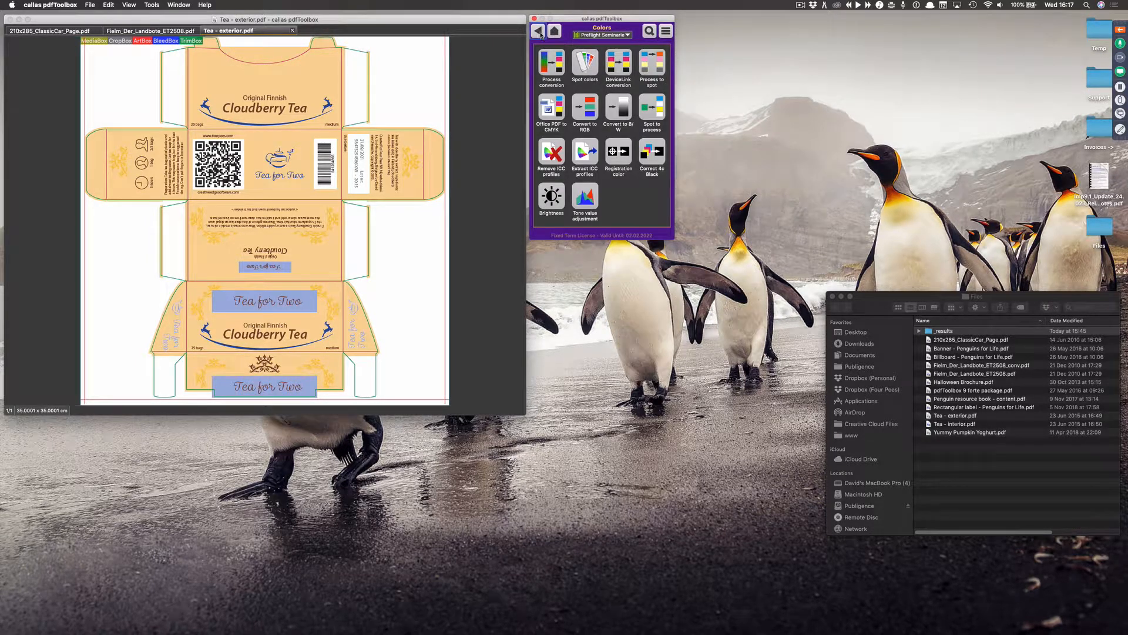
- Examine the Font to outlines action in the Fonts group without running it, and close Tea - exterior.pdf
click(538, 31)
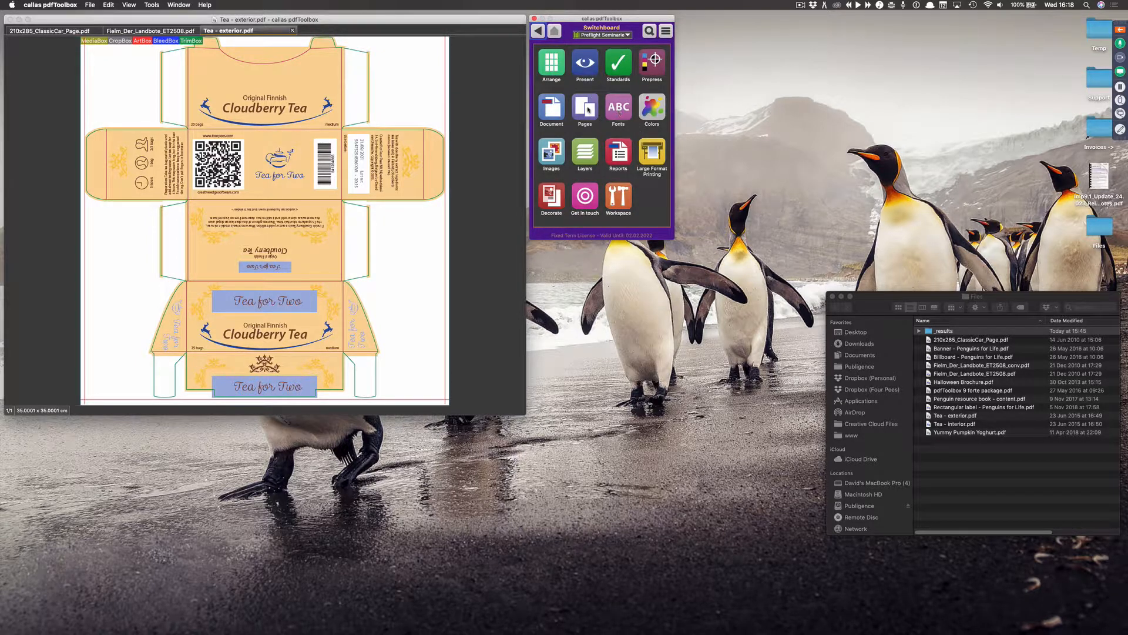
click(620, 114)
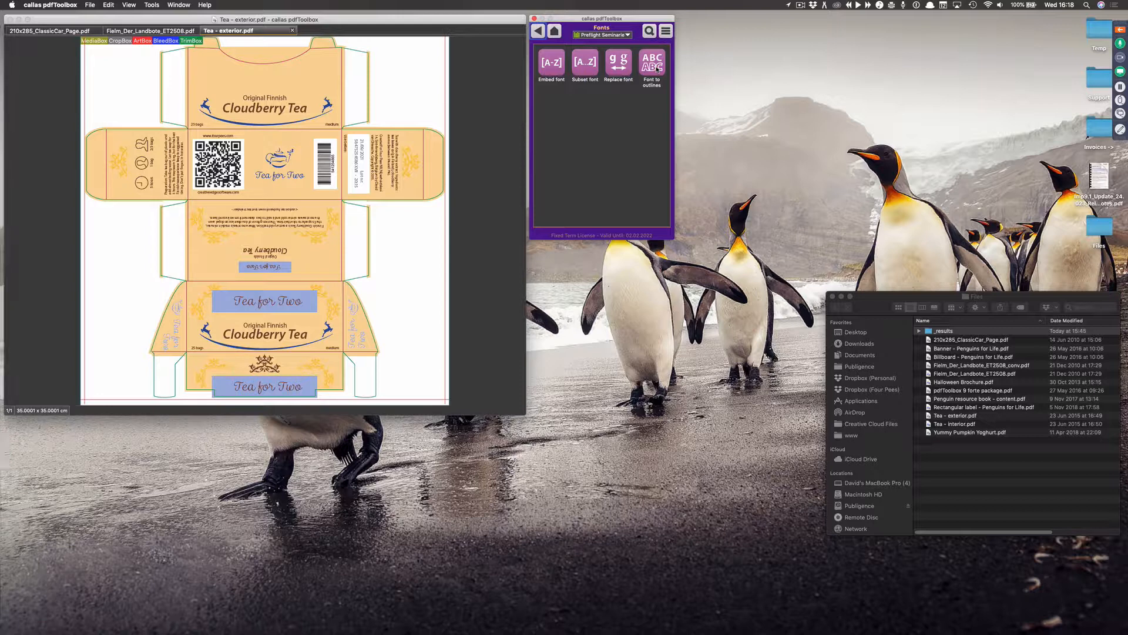
click(654, 82)
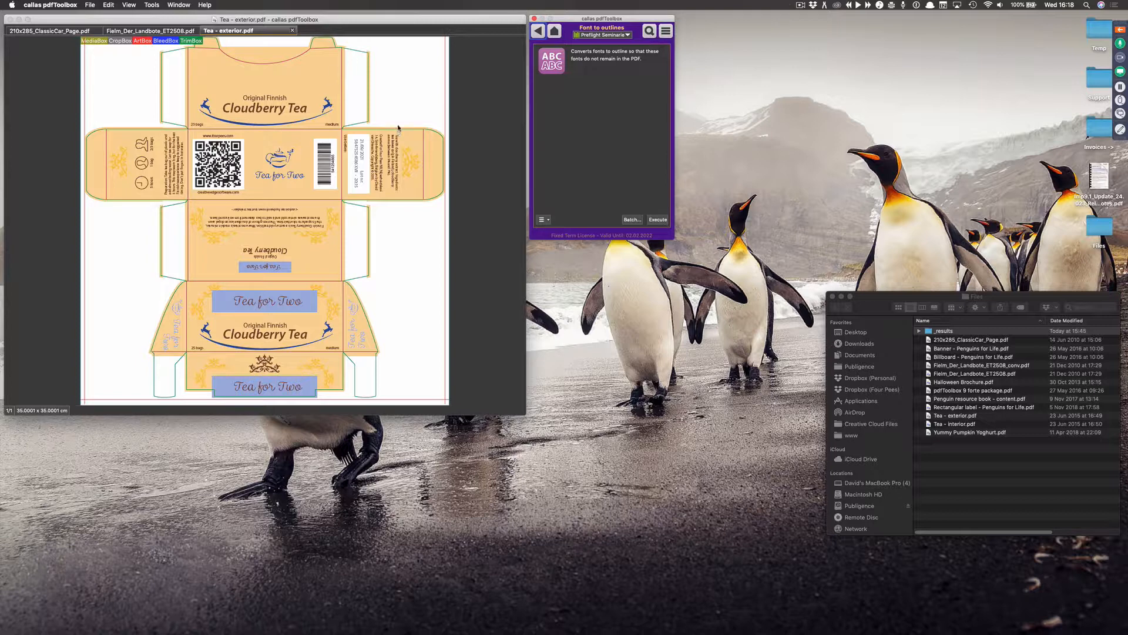
click(556, 31)
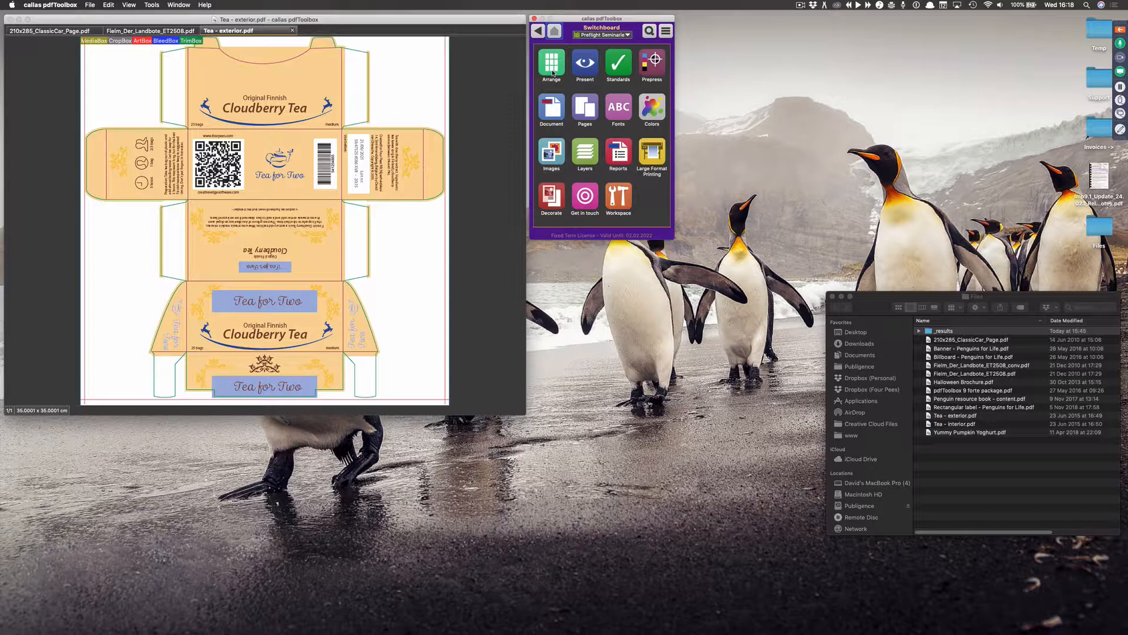
click(292, 30)
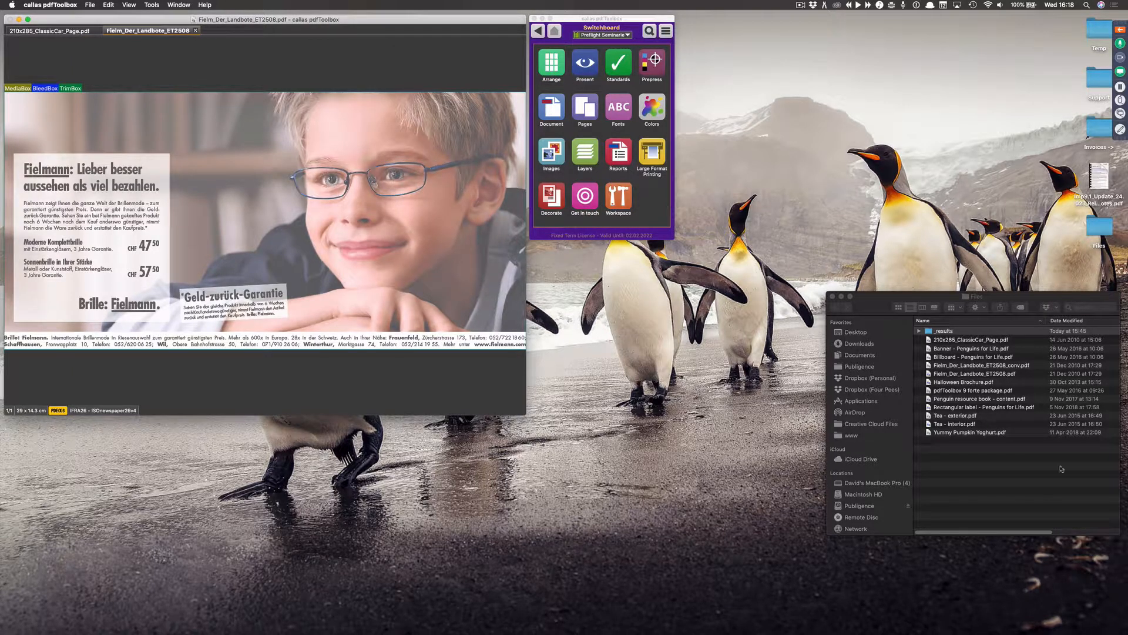
- Open Banner - Penguins for Life.pdf and run Grommets by number from Large Format Printing, saving the result as Banner - Penguins for Life - test.pdf
drag(1002, 348, 500, 214)
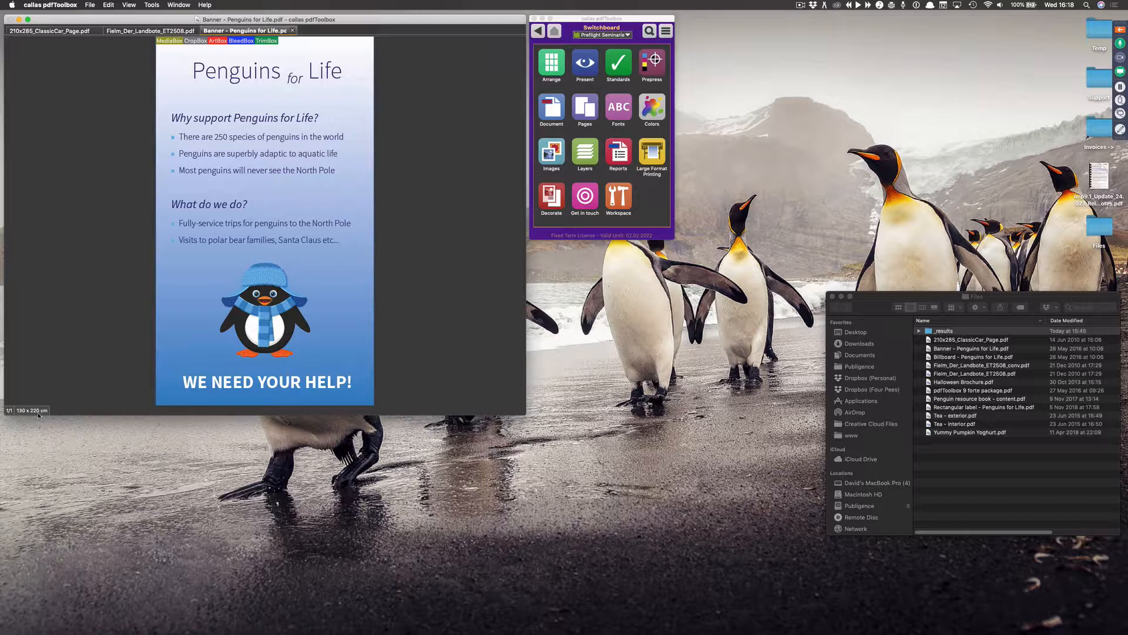
click(661, 152)
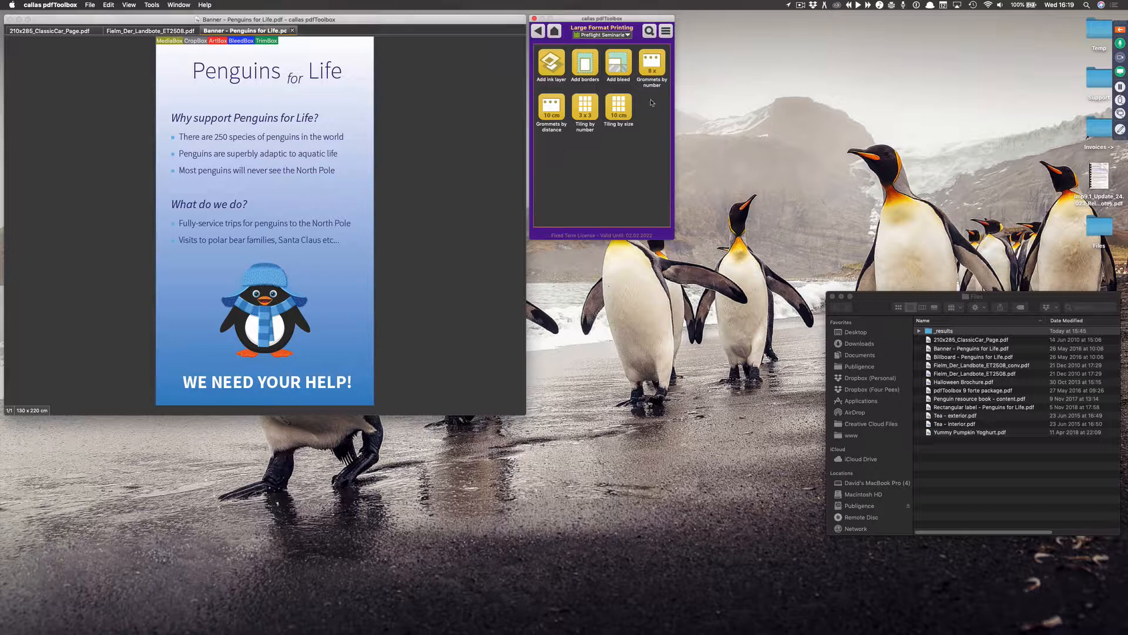
click(662, 69)
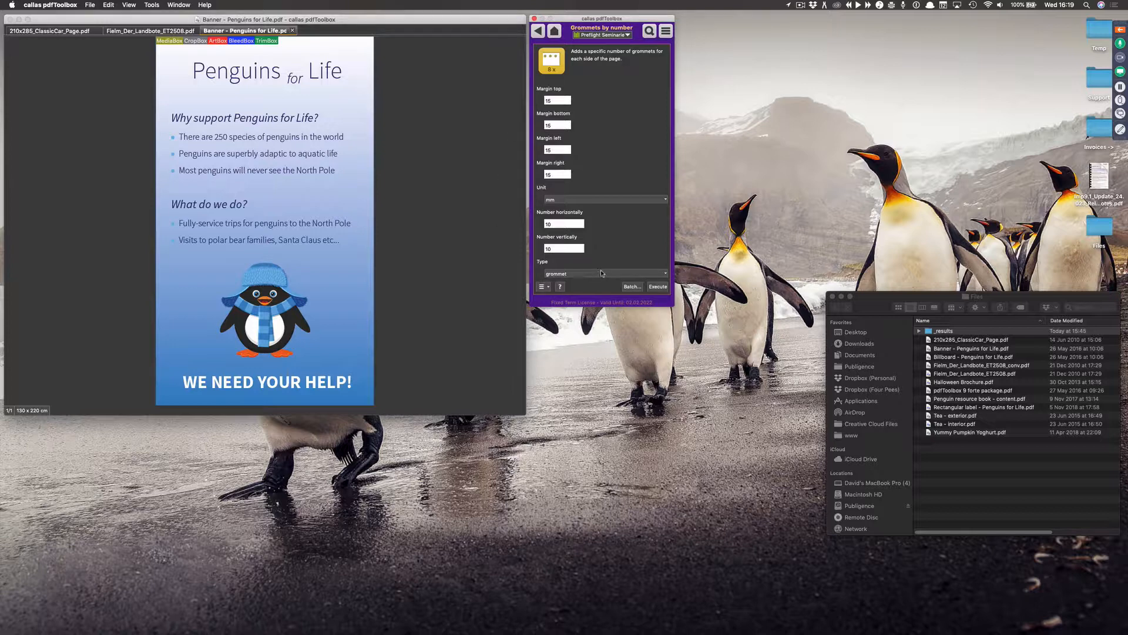
click(658, 286)
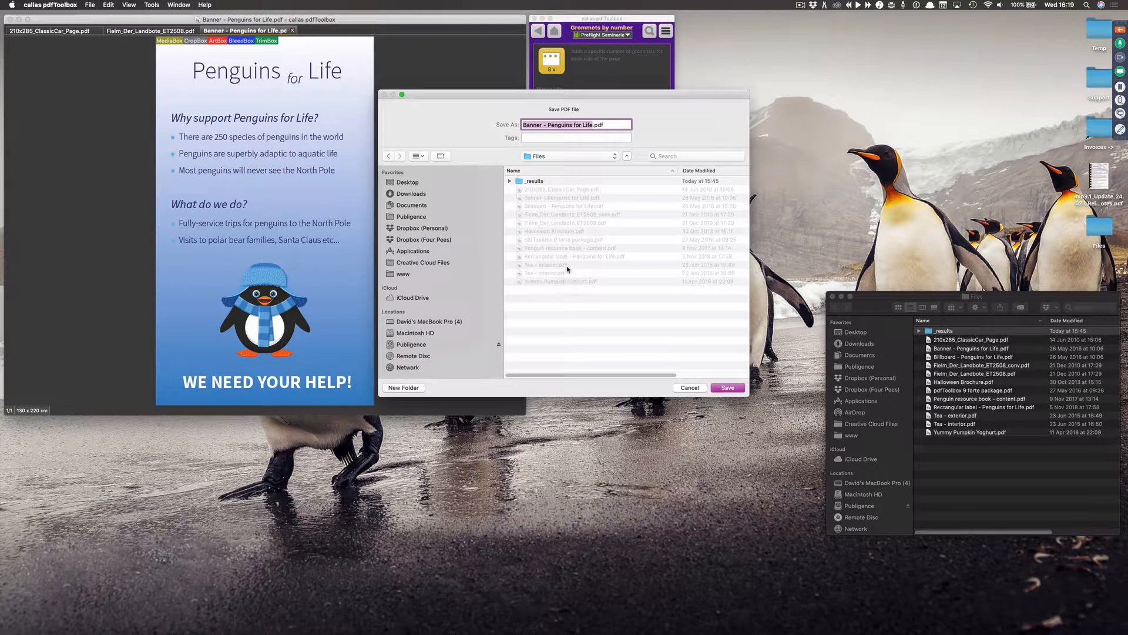
key(Right)
text(- test)
key(Return)
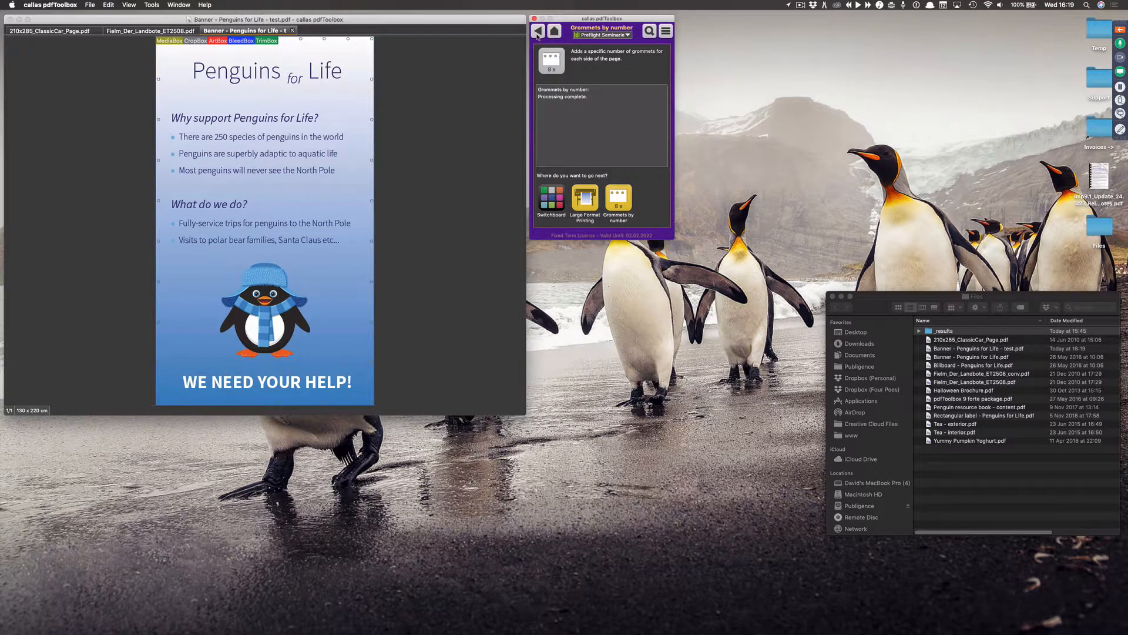
- Close Banner - Penguins for Life - test.pdf and return to the main Switchboard
click(538, 32)
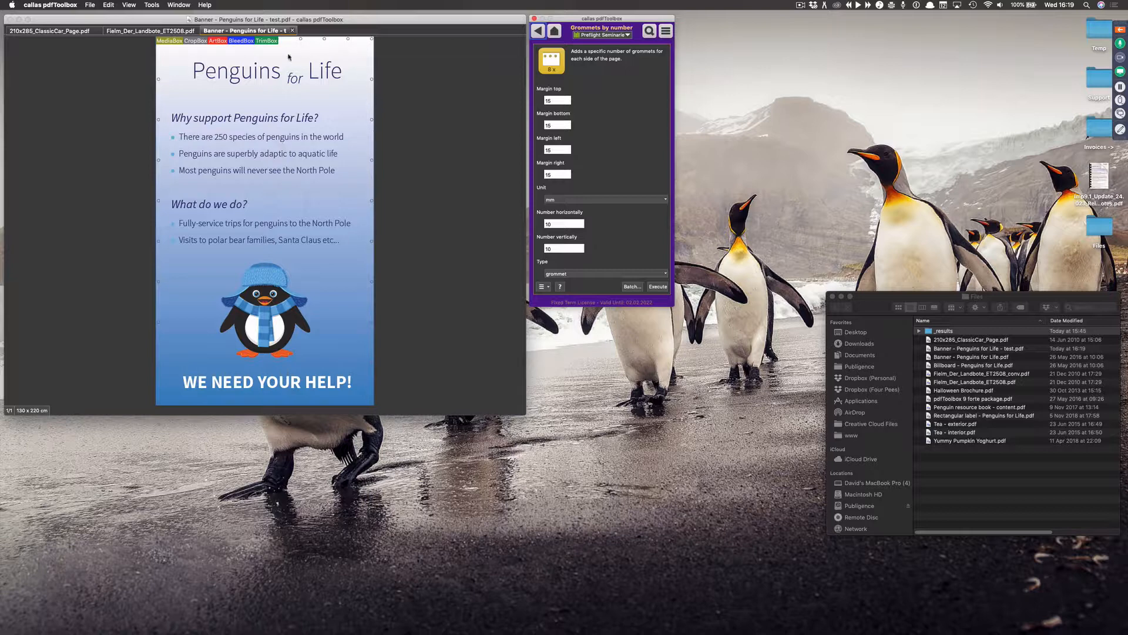
click(292, 30)
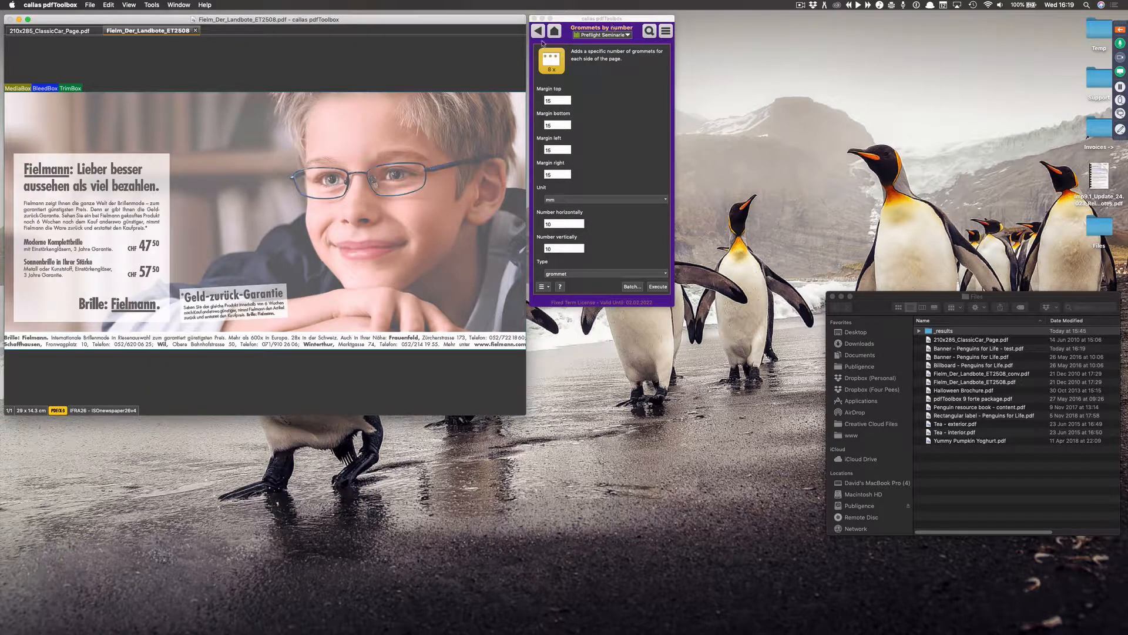
click(538, 31)
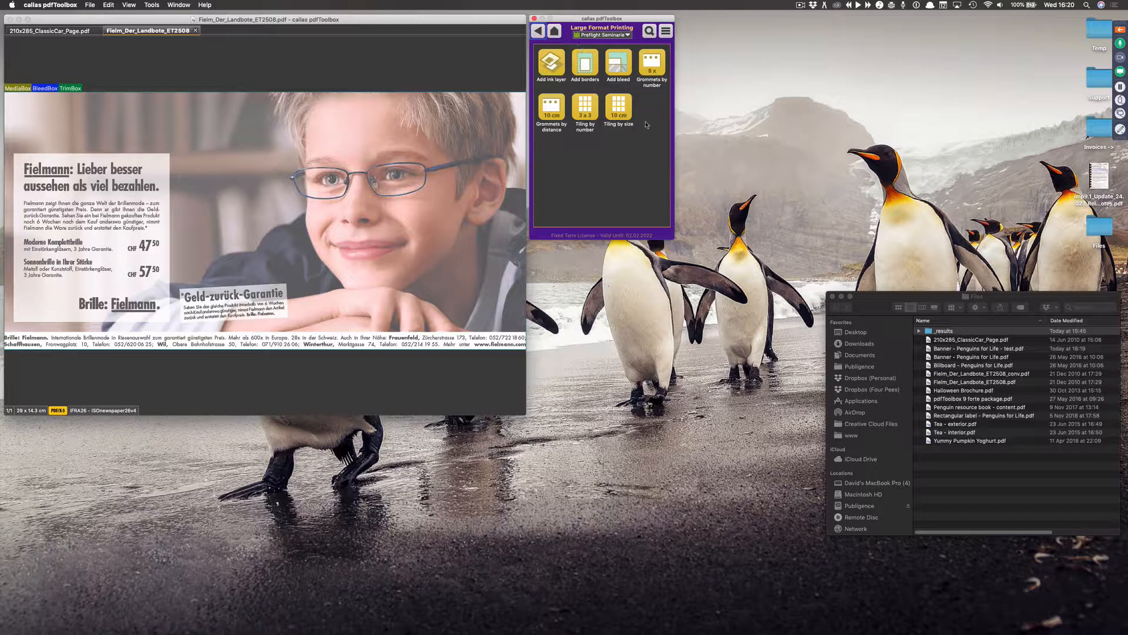
click(537, 31)
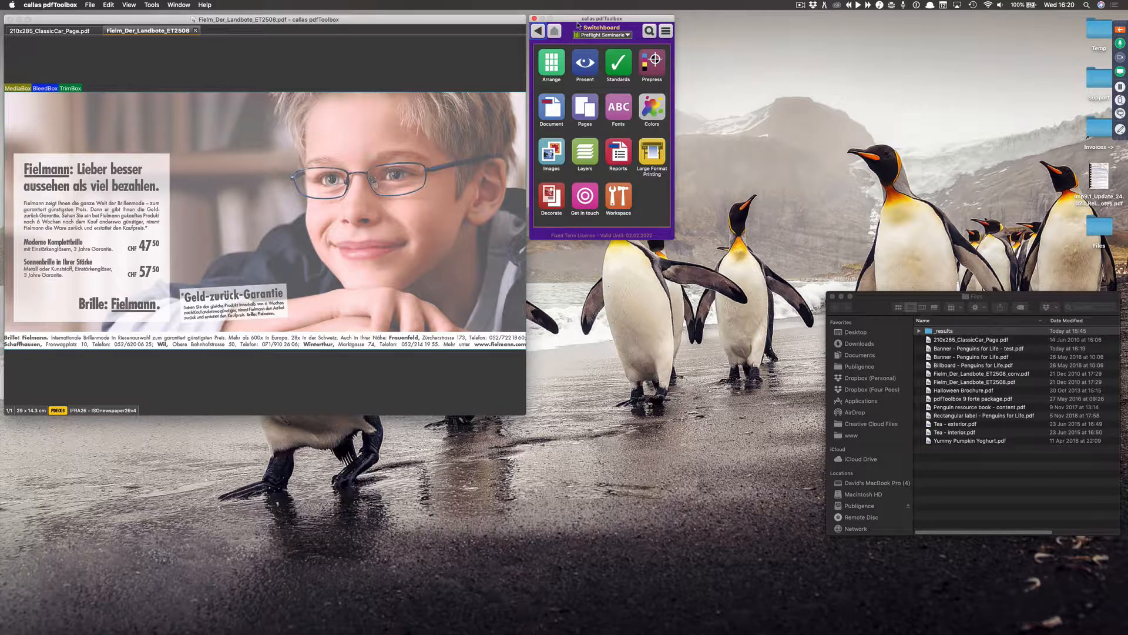
- Examine the quality options of the Flatten transparency action in the Prepress group
click(656, 73)
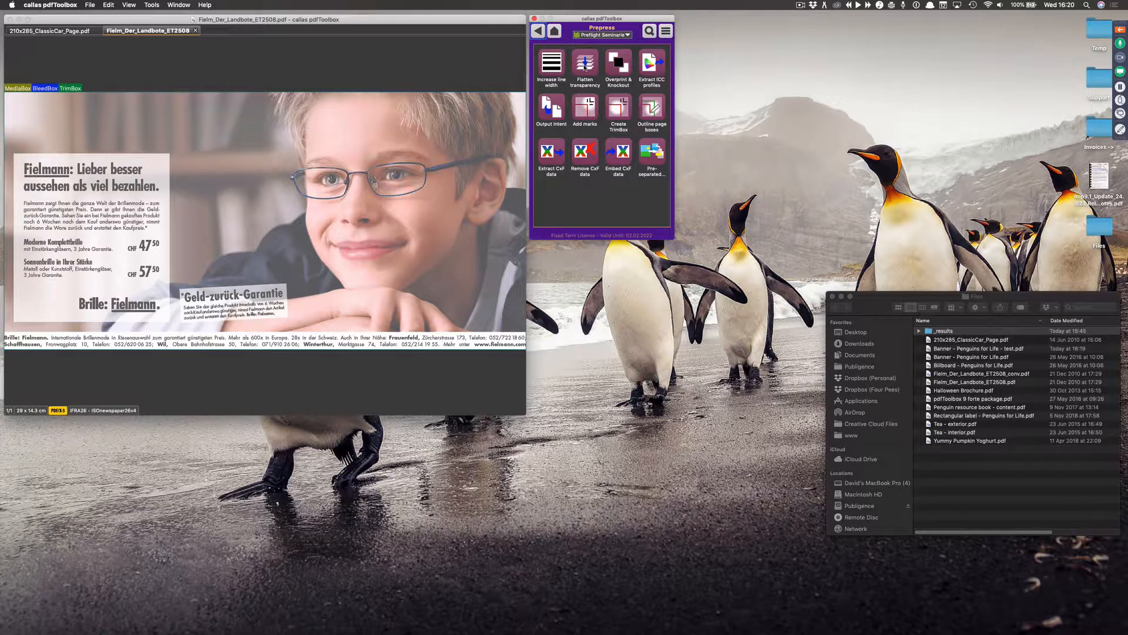
click(585, 66)
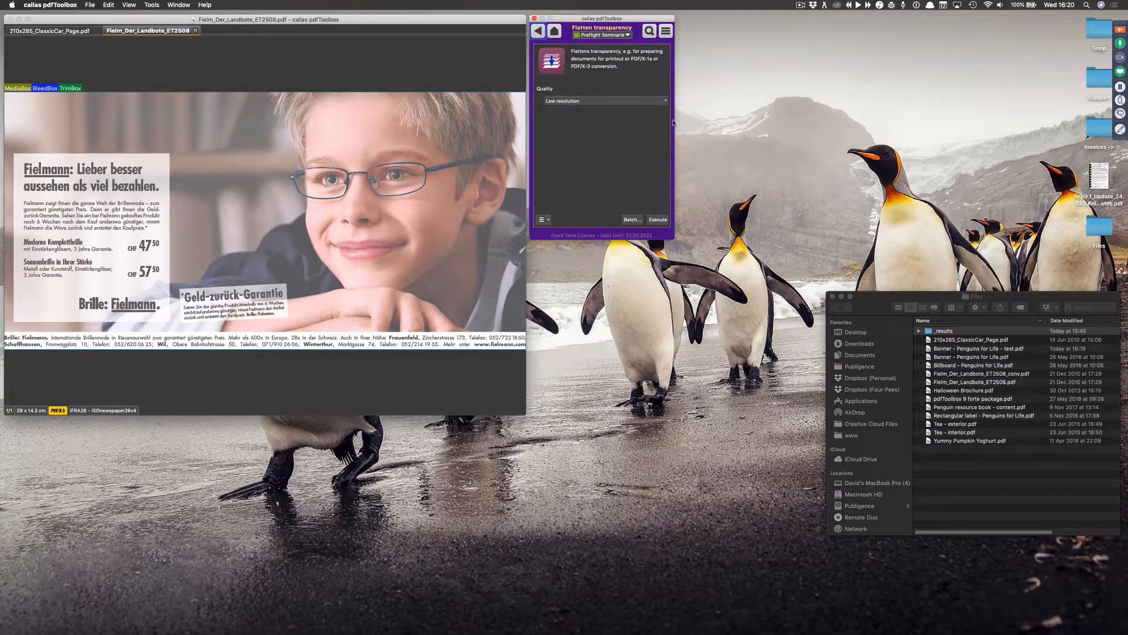
click(666, 102)
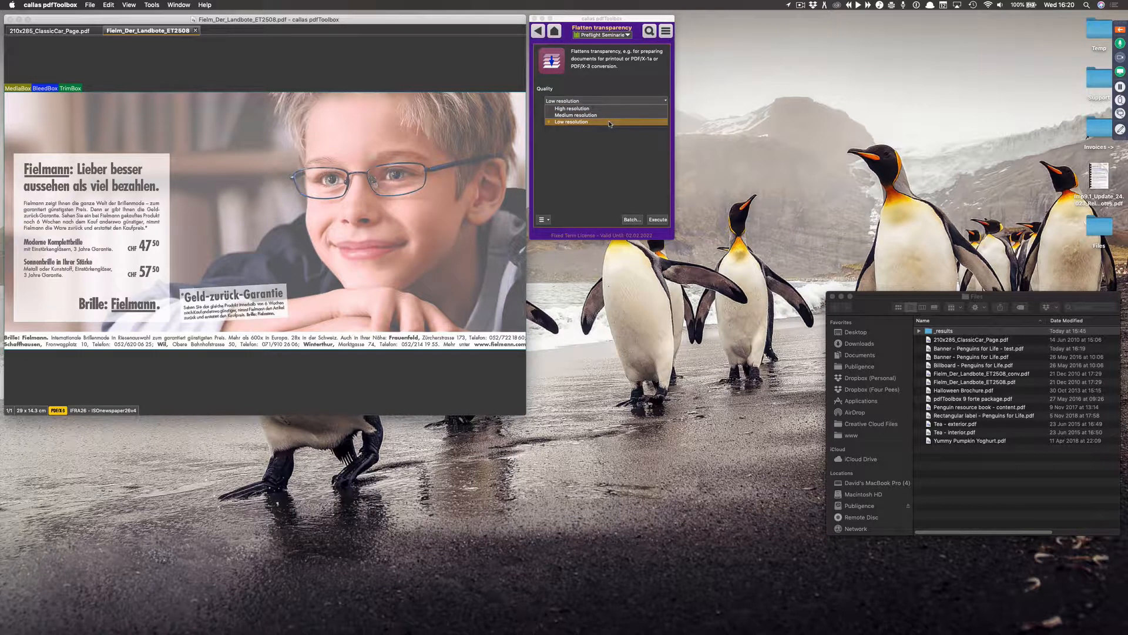
click(610, 90)
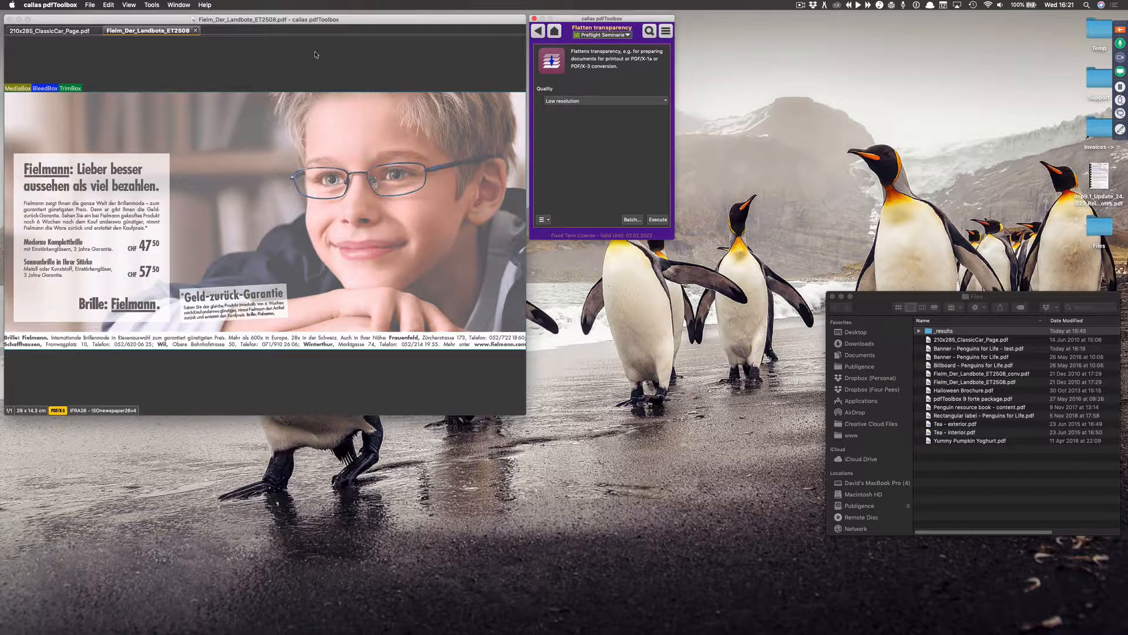
- Show the Profiles window and look through the available profiles, checks and fixups
click(152, 4)
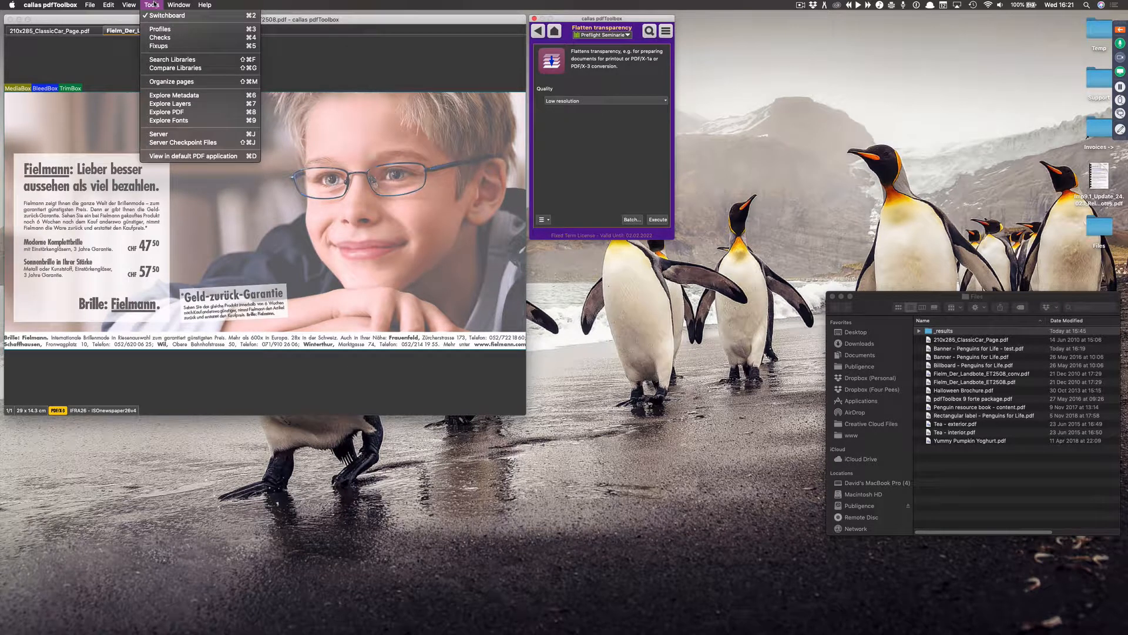
click(157, 28)
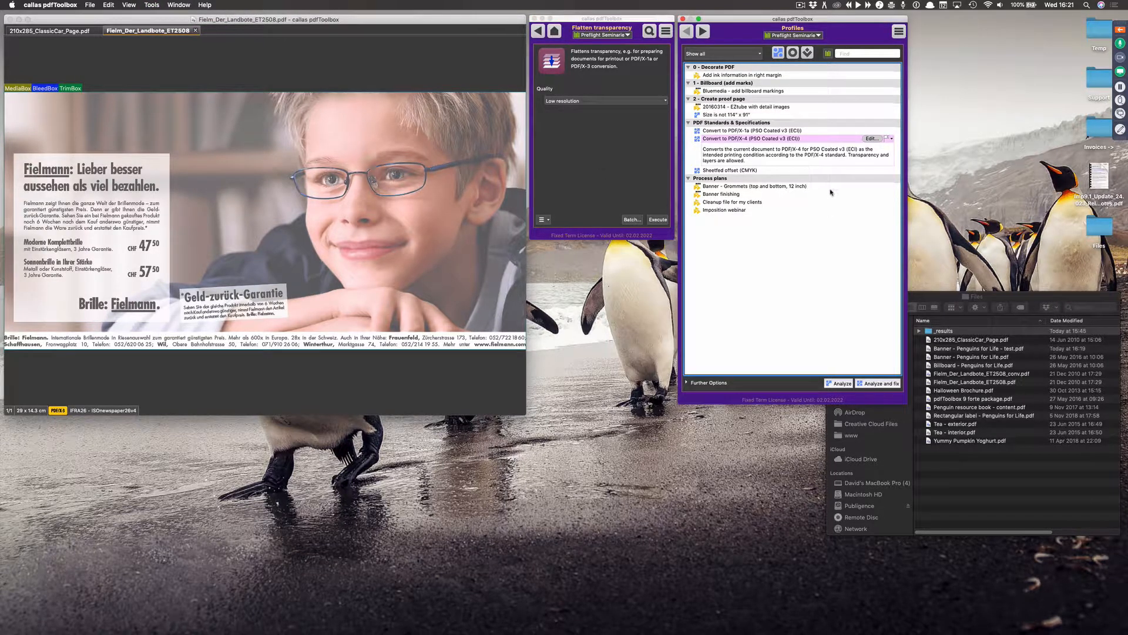
click(794, 53)
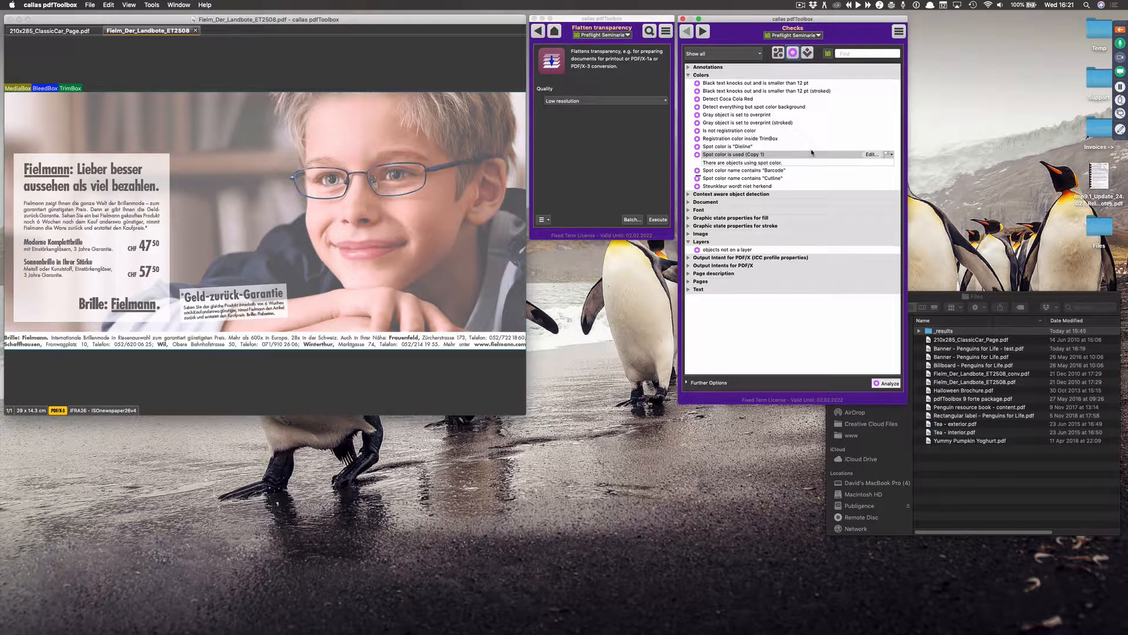
click(808, 54)
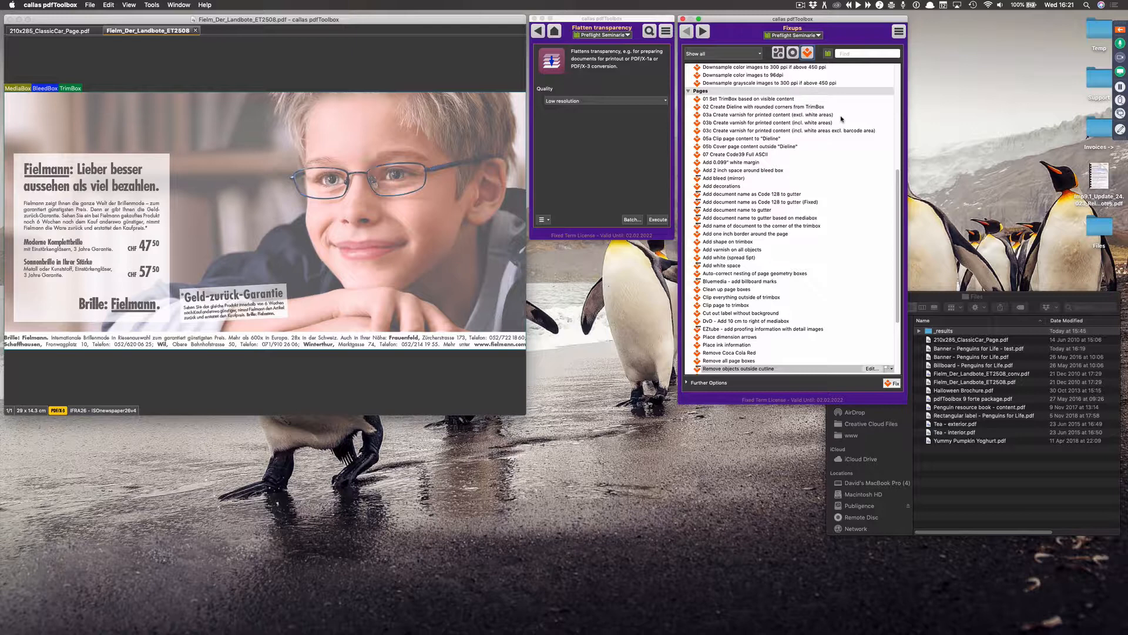
- Display the profiles of the Preflight Seminarie library and look through the list of available libraries
click(778, 53)
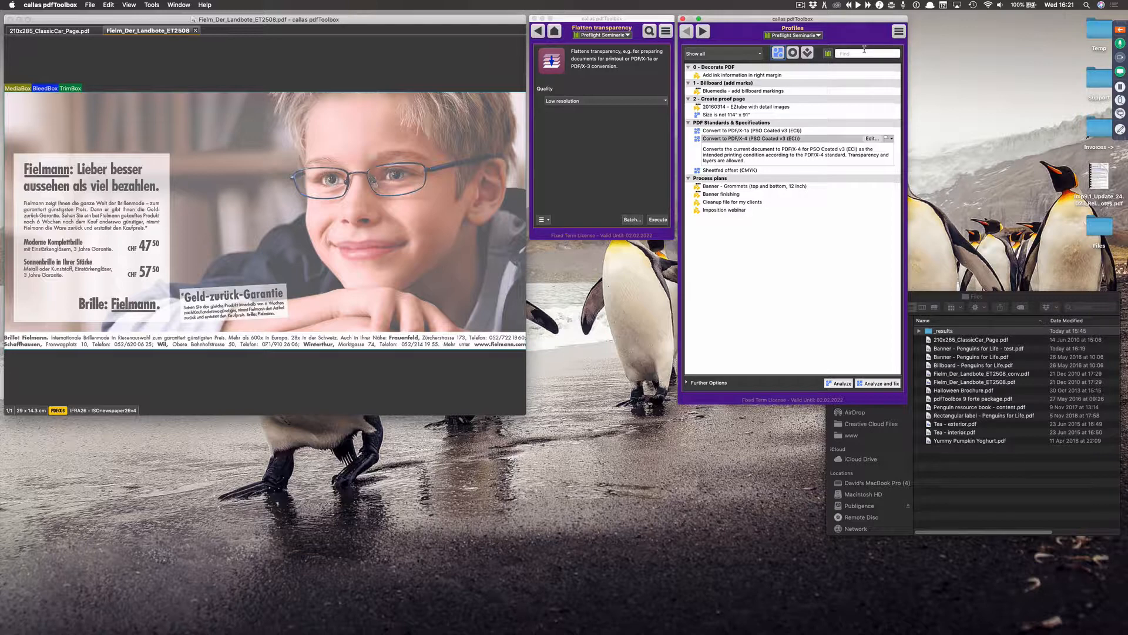
click(817, 36)
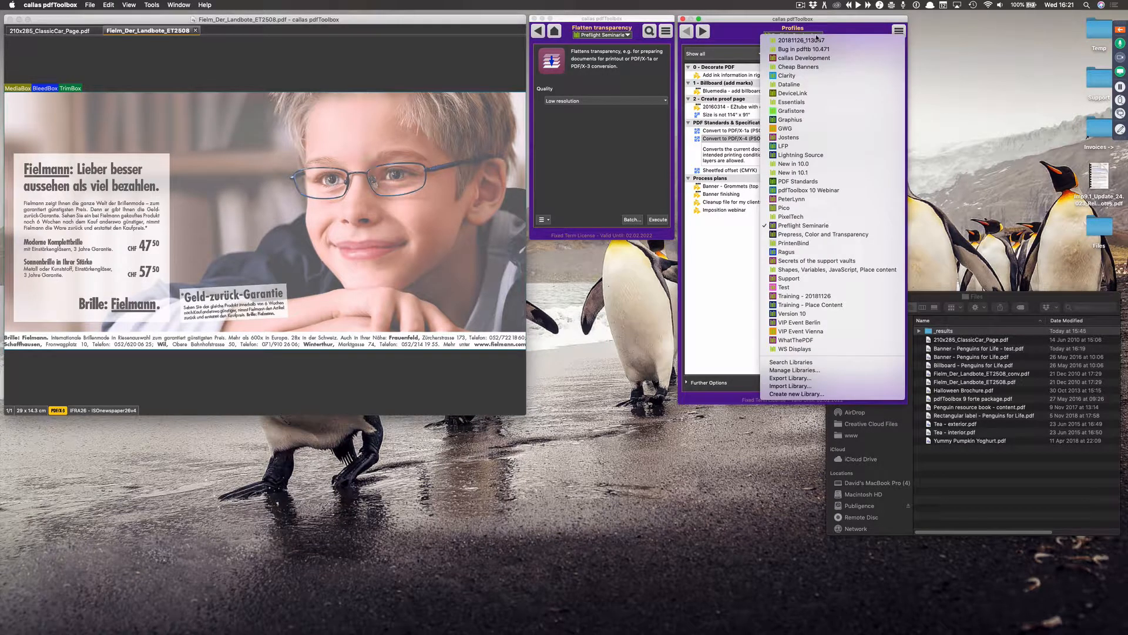
click(814, 34)
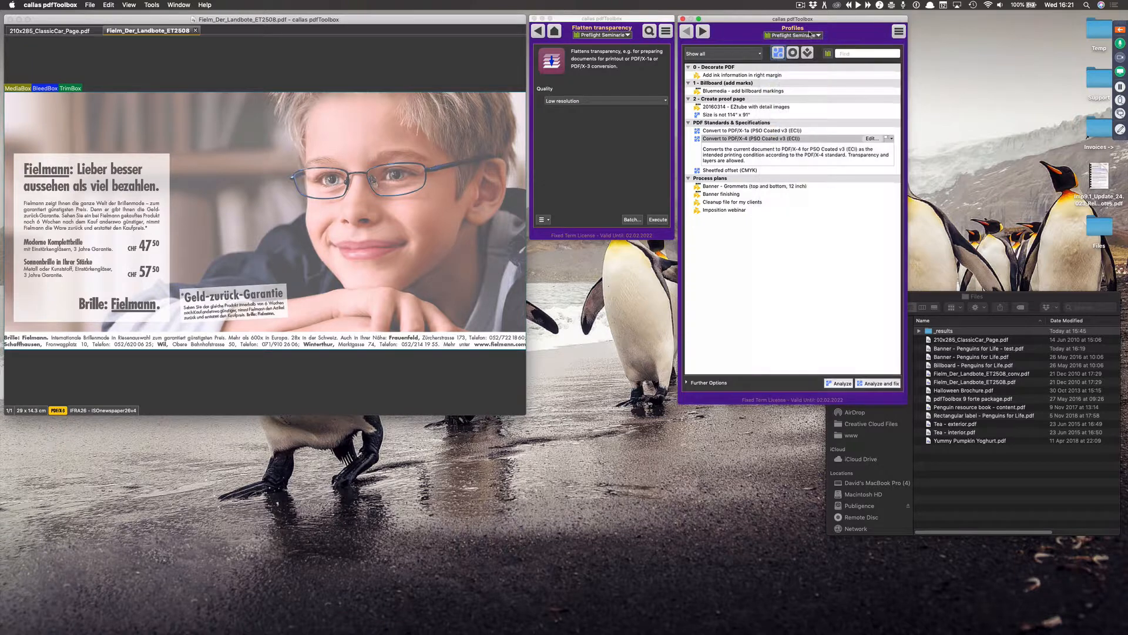
click(823, 35)
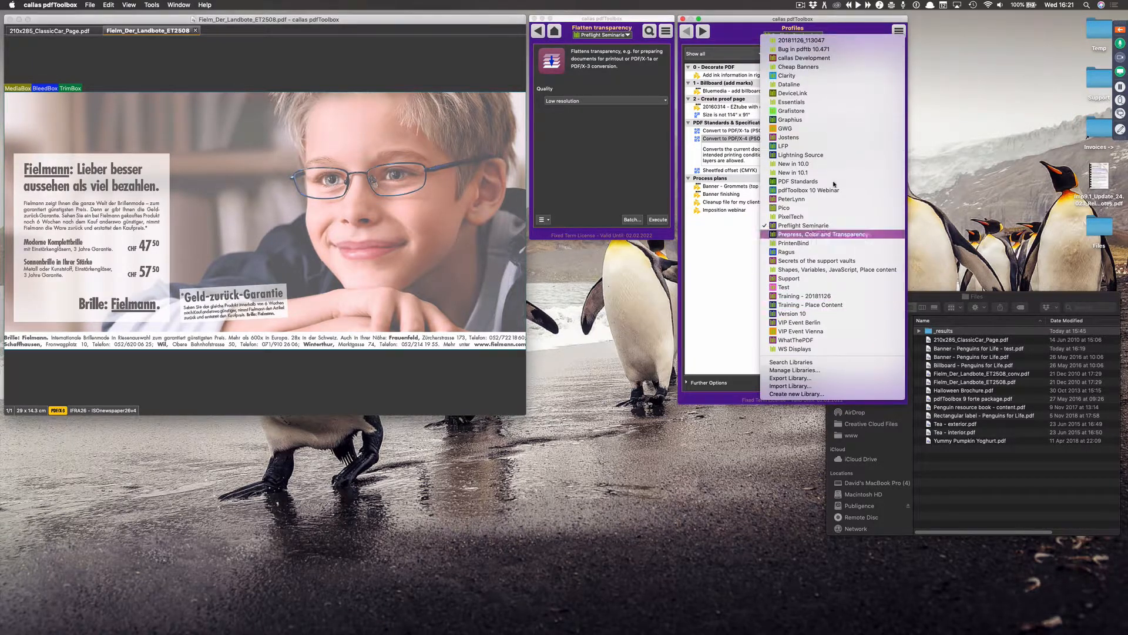
click(858, 31)
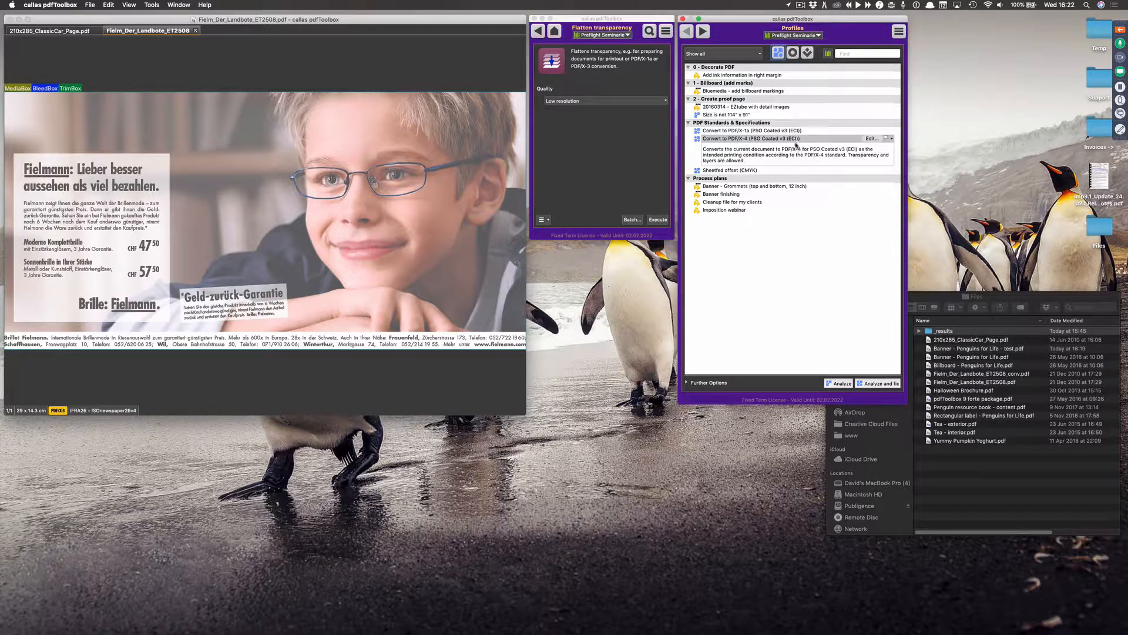
- Analyze 210x285_ClassicCar_Page.pdf with the Convert to PDF/X-1a (PSO Coated v3 (ECI)) profile and return to the profiles list
click(789, 131)
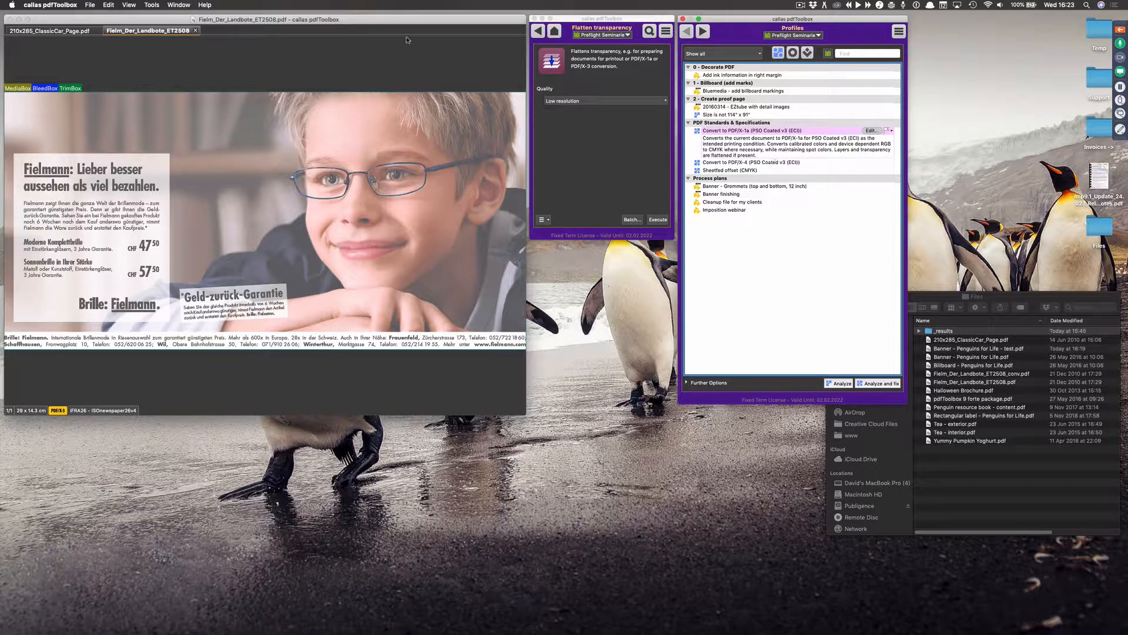
click(75, 31)
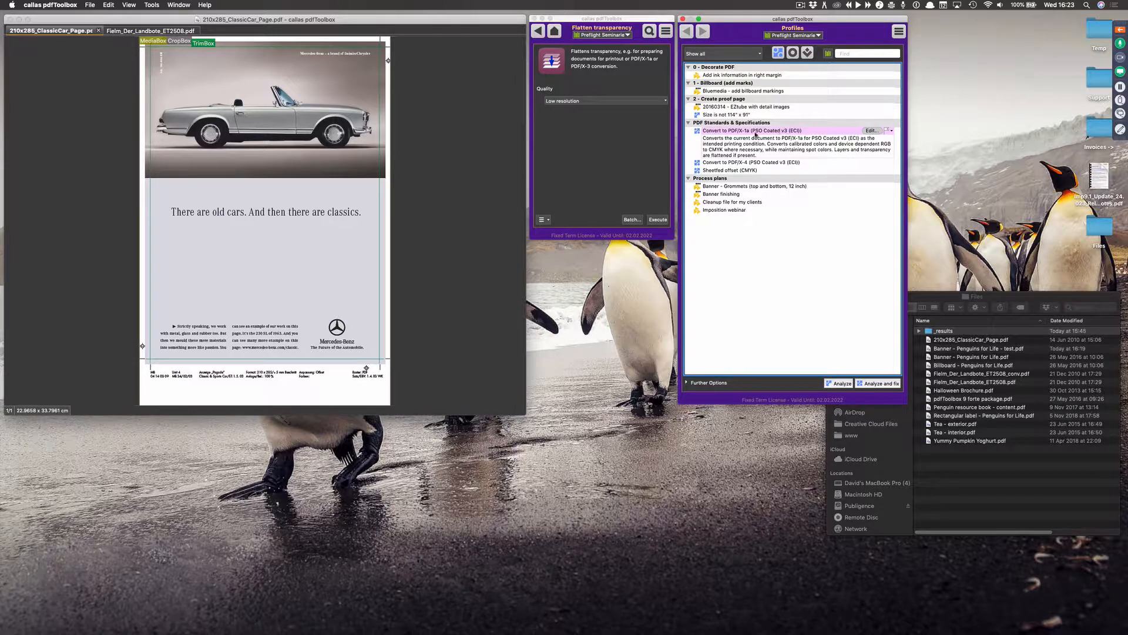
click(833, 386)
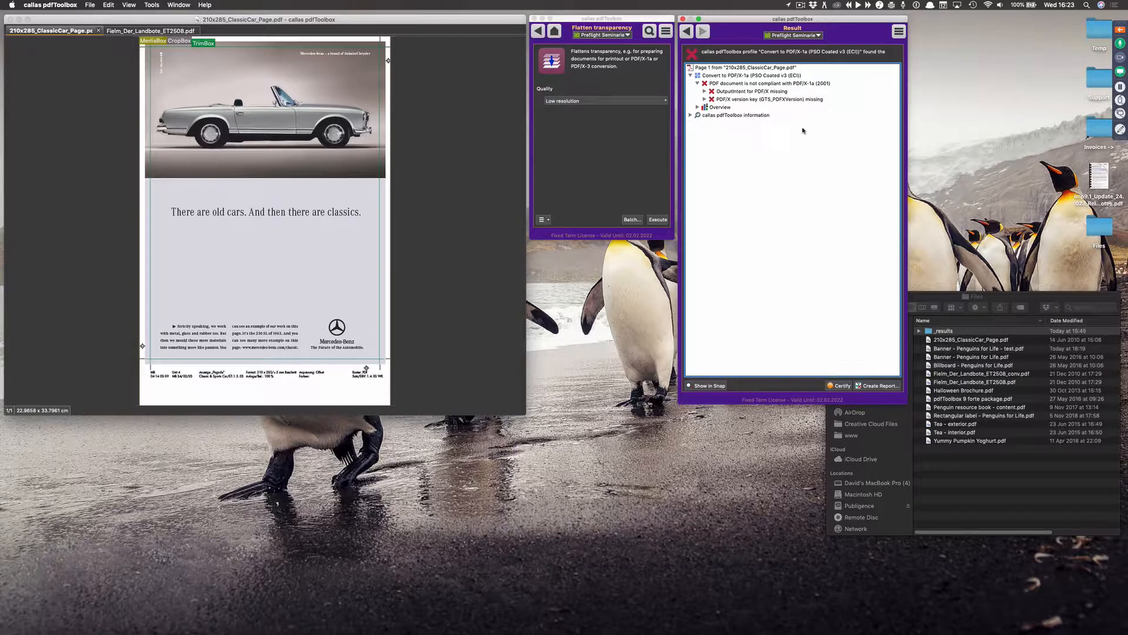
click(688, 31)
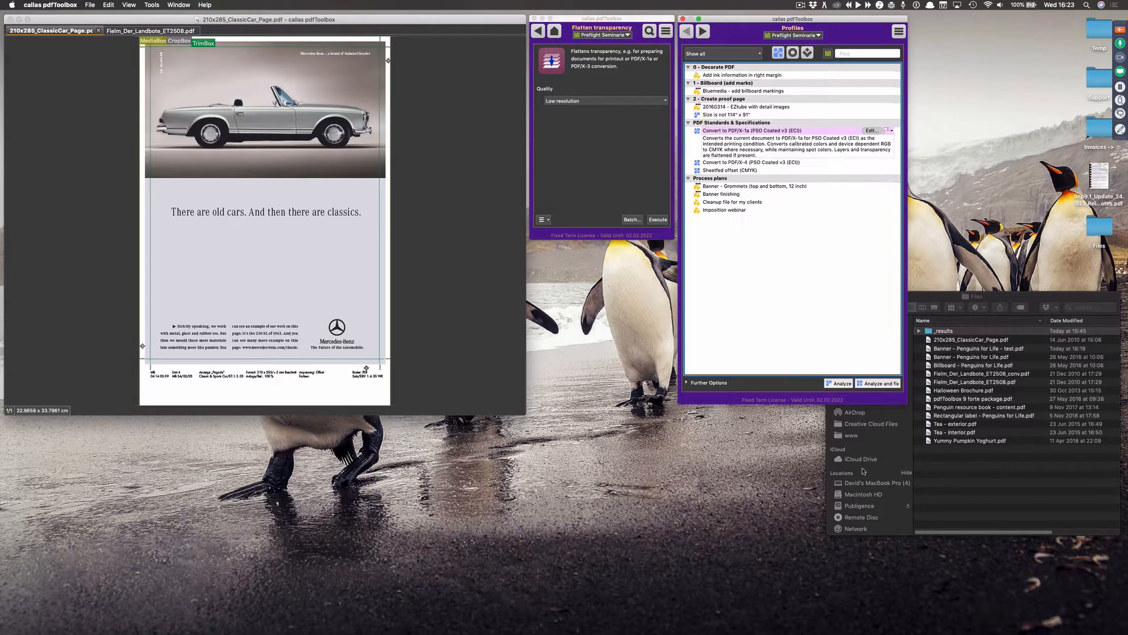
- Analyze and fix the classic car page with the Convert to PDF/X-1a profile, saving it as 210x285_ClassicCar_Page - test.pdf
click(887, 387)
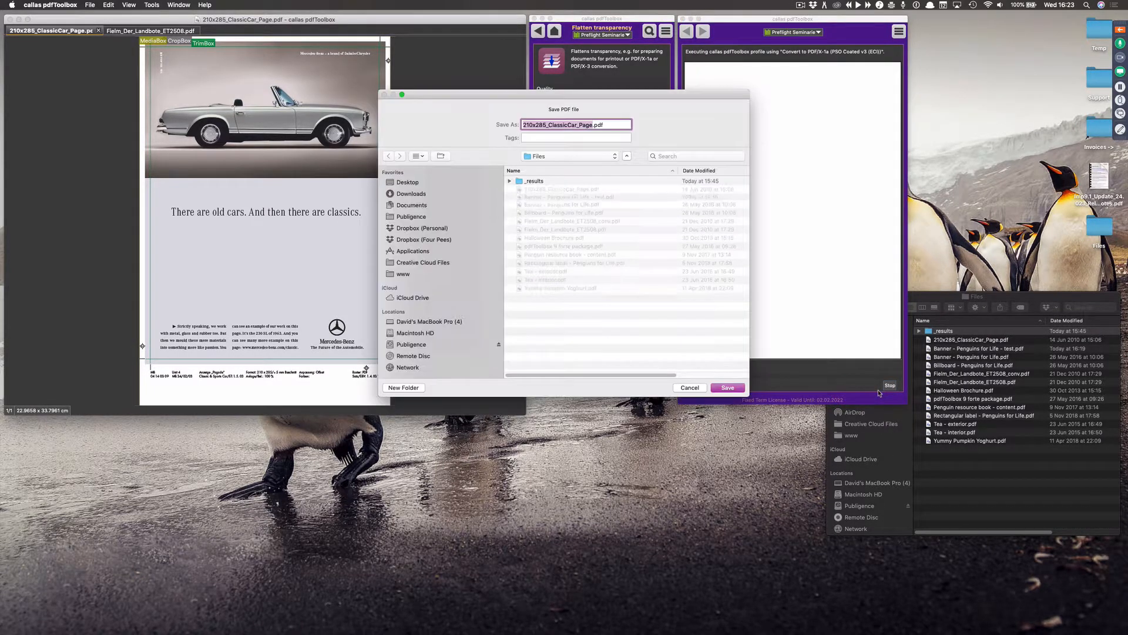
key(Right)
text(- test)
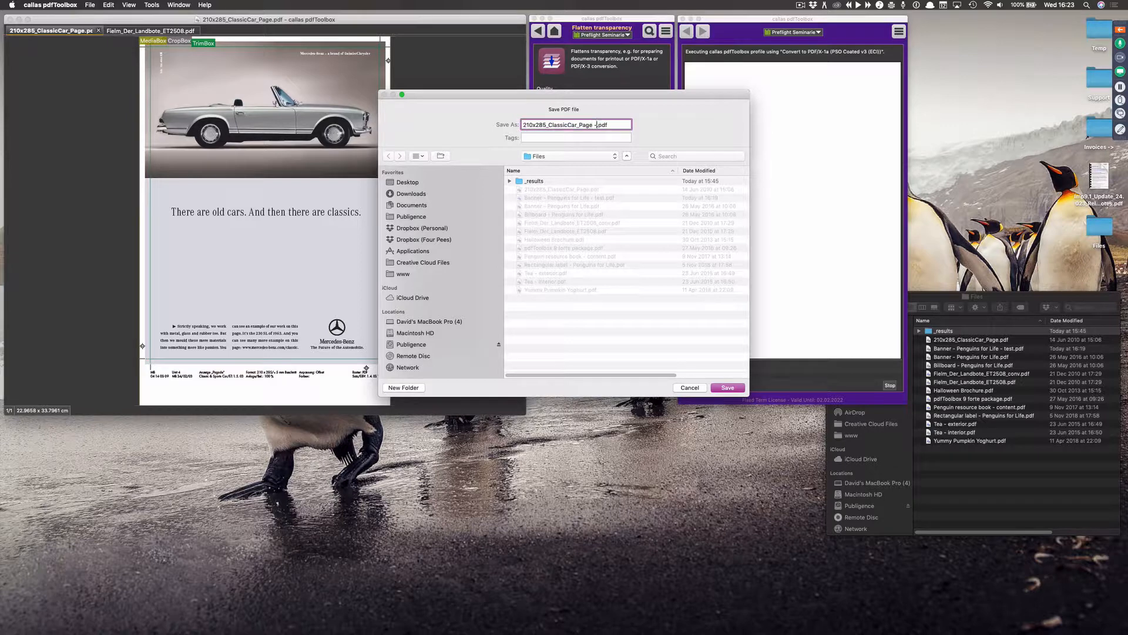
key(Return)
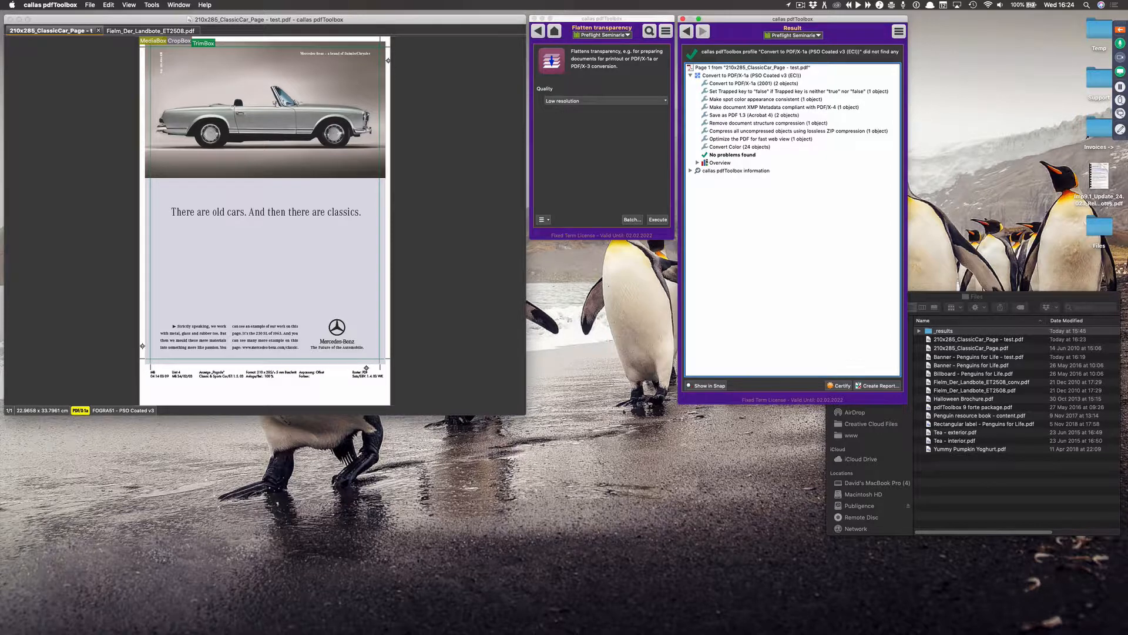
- Create a PDF report (Custom) of the PDF/X-1a conversion using the PDF report (Overview) template, keeping the suggested file name
click(885, 387)
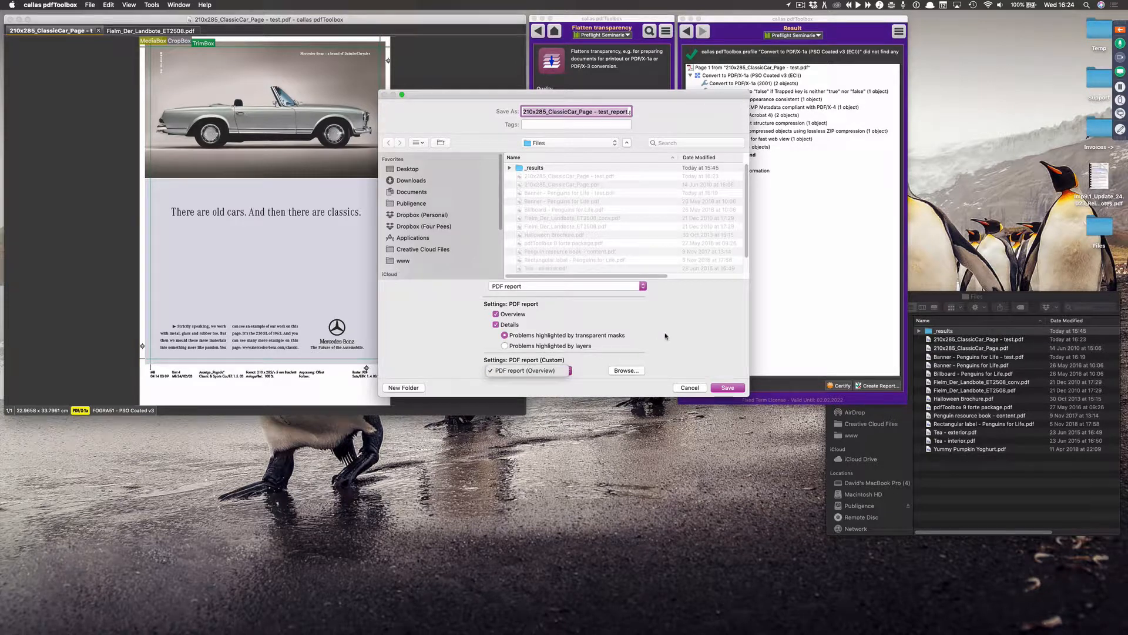
click(595, 287)
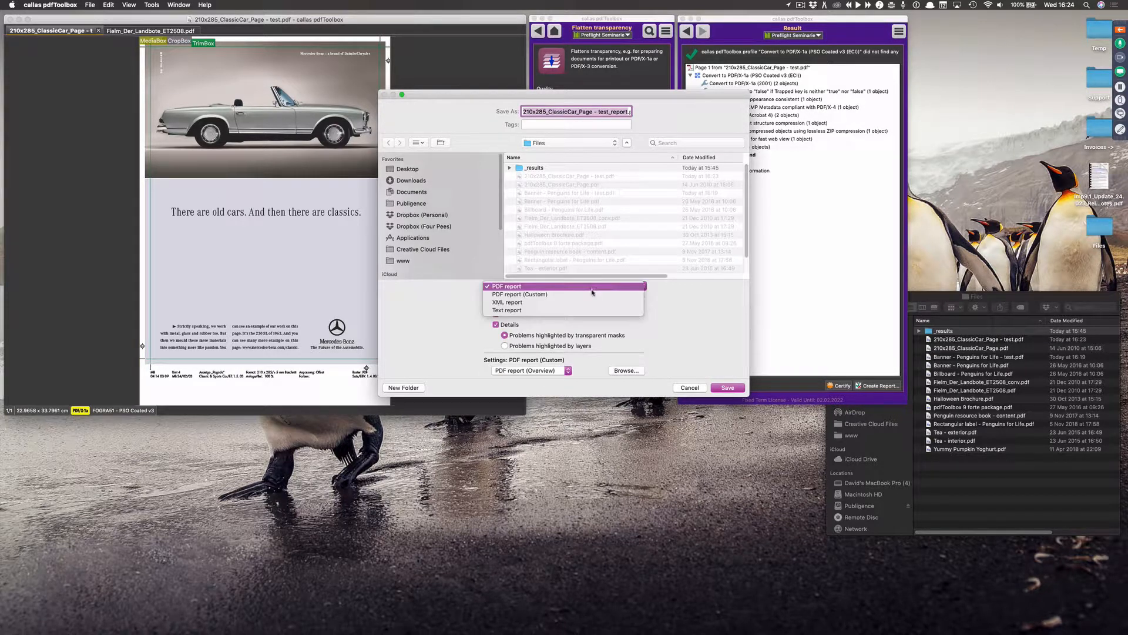
click(595, 294)
drag(719, 108, 595, 86)
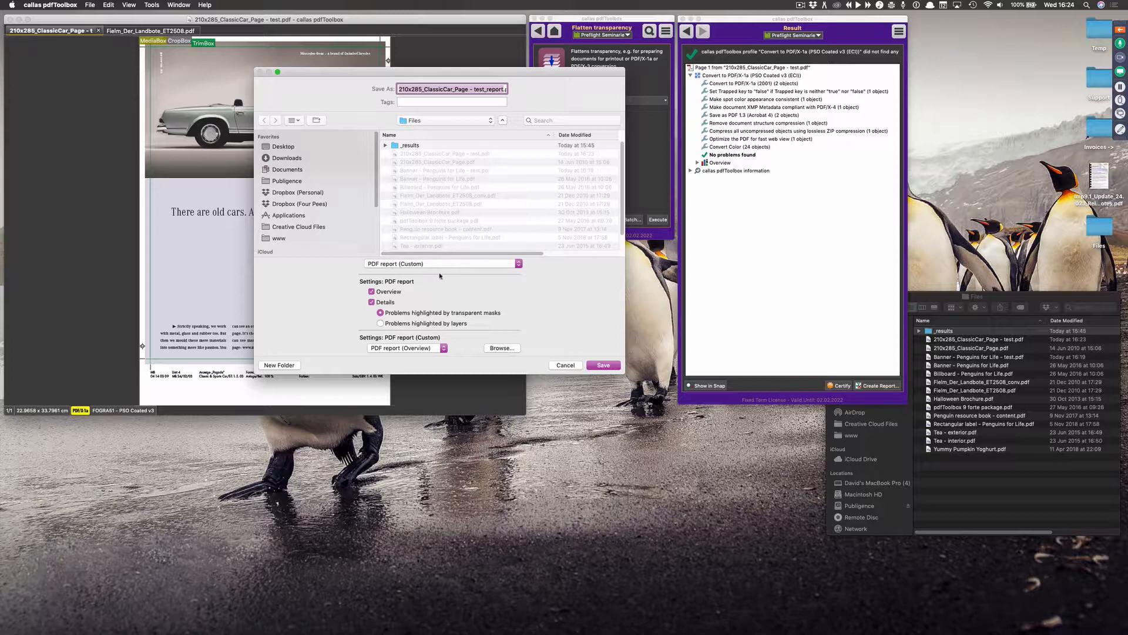
click(467, 264)
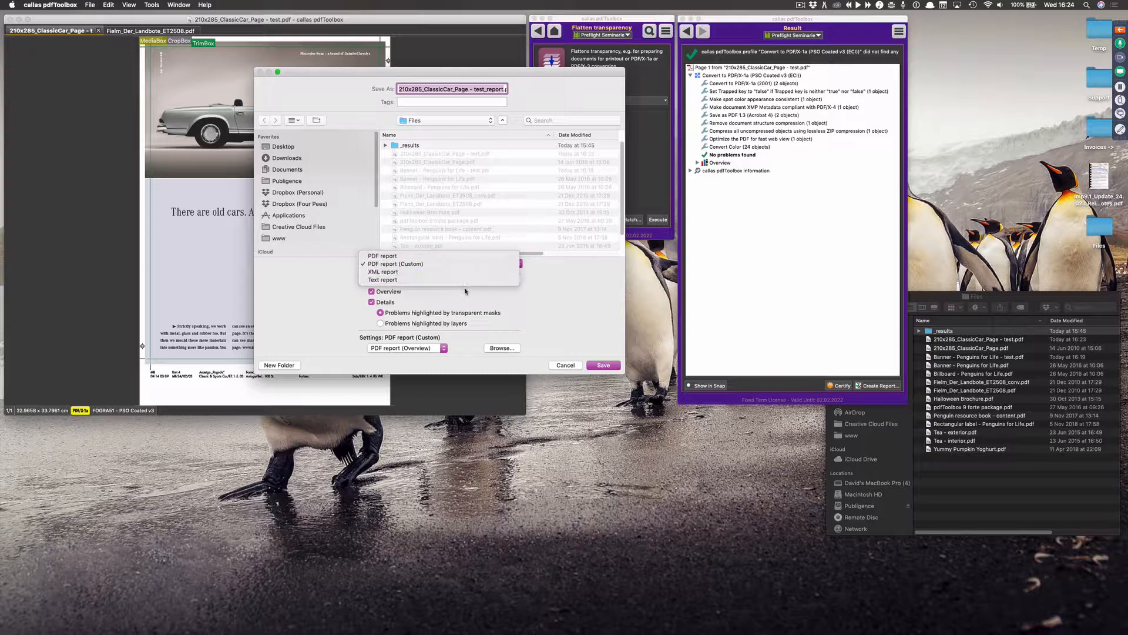
click(481, 264)
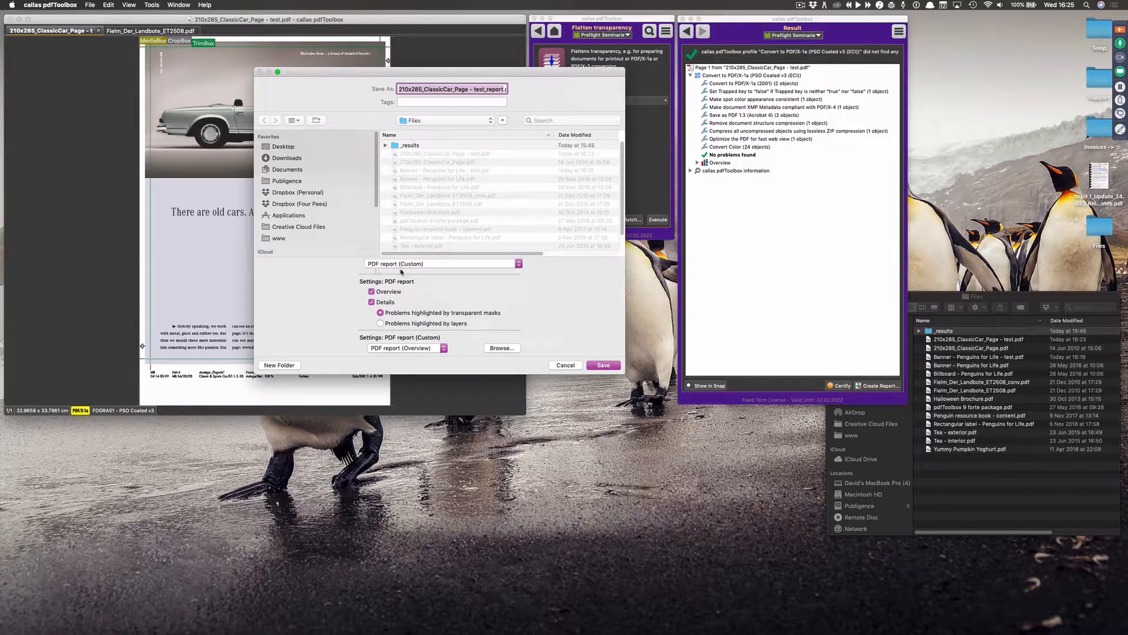
click(601, 365)
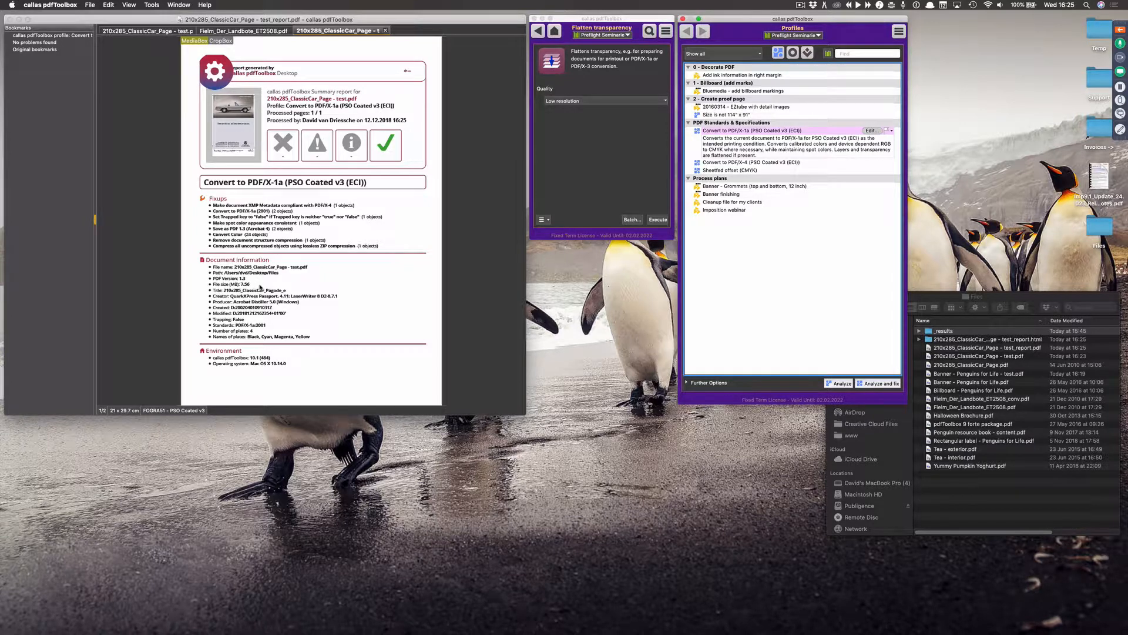
- Review both pages of the conversion report and close it
scroll(260, 287, down, 3)
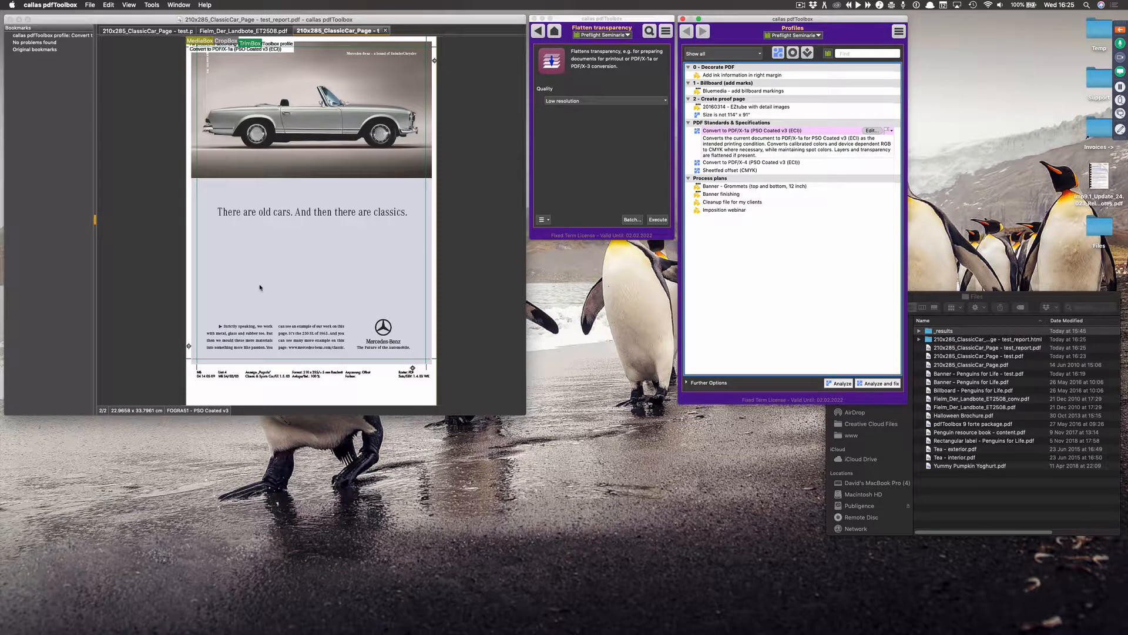
scroll(261, 287, up, 3)
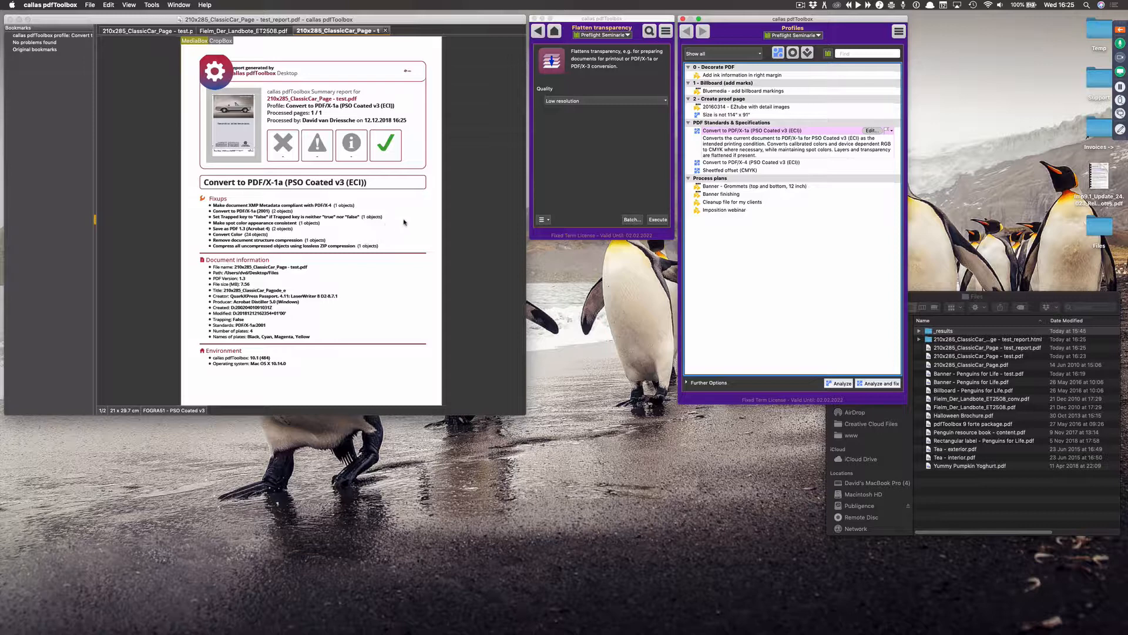
click(386, 31)
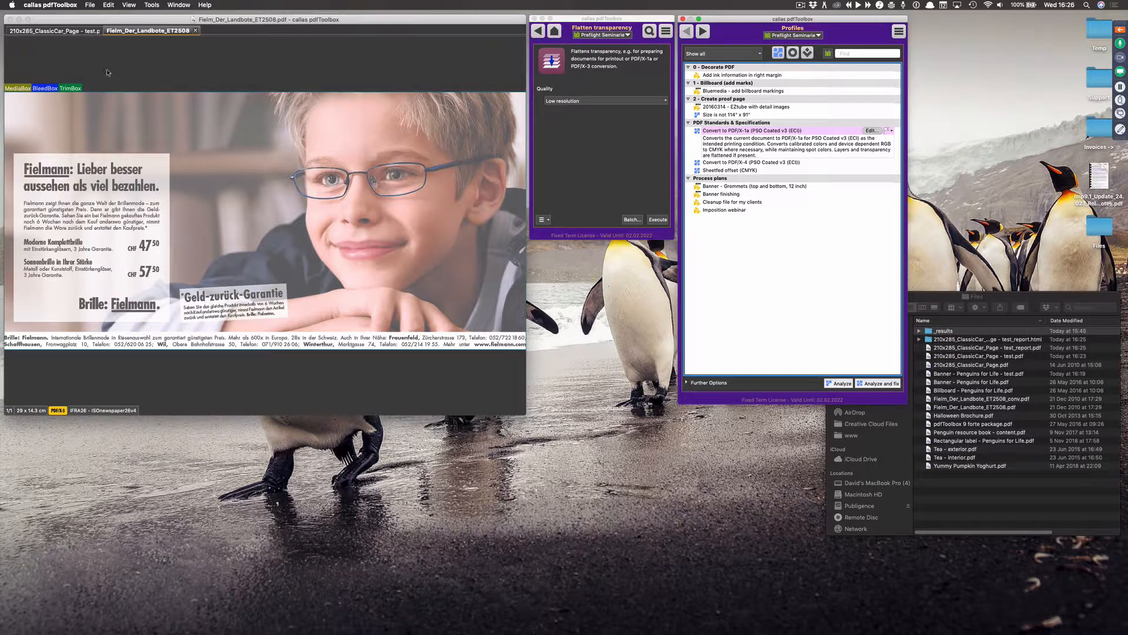
- Convert 210x285_ClassicCar_Page - test.pdf to PDF/X-4 (PSO Coated v3 (ECI)), overwriting the existing file, and return to the profiles list
click(77, 33)
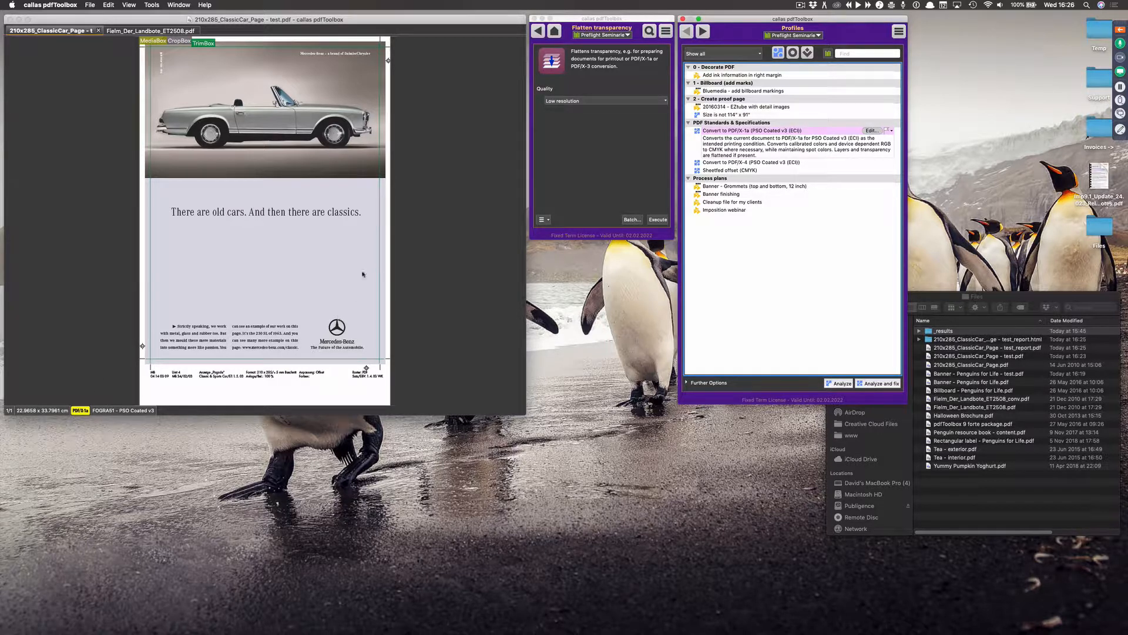
click(755, 164)
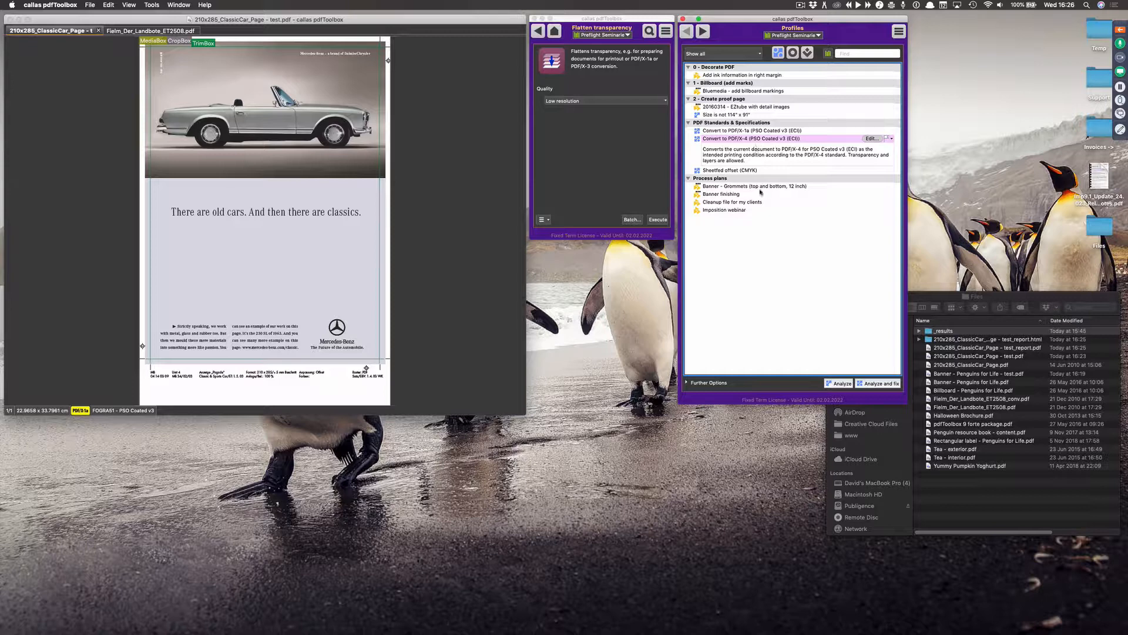
click(879, 385)
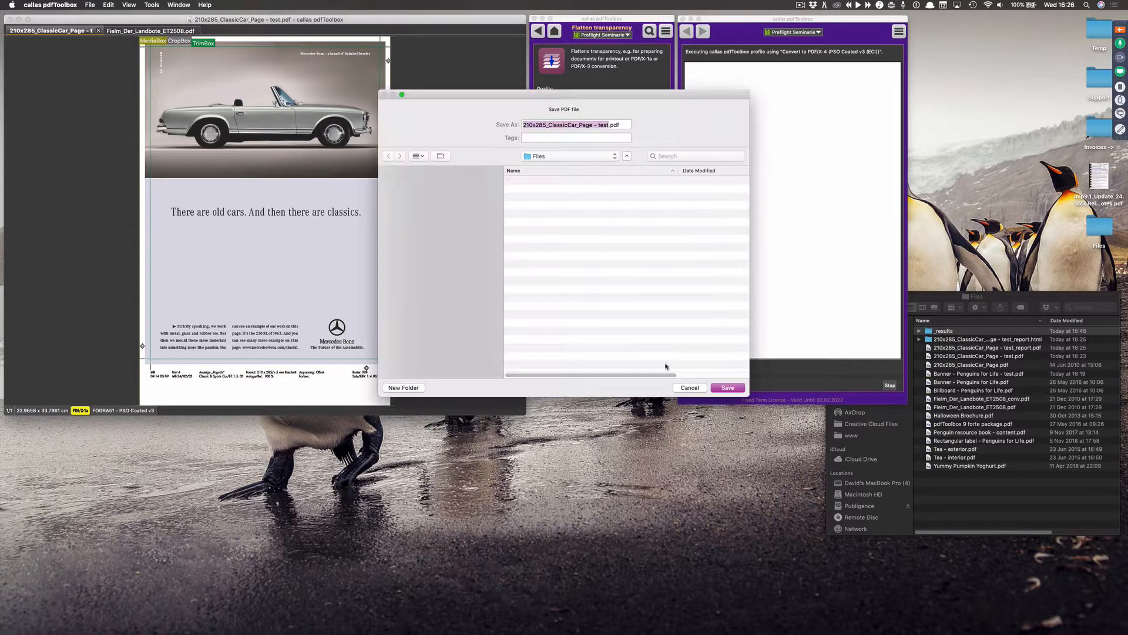
click(728, 389)
click(632, 154)
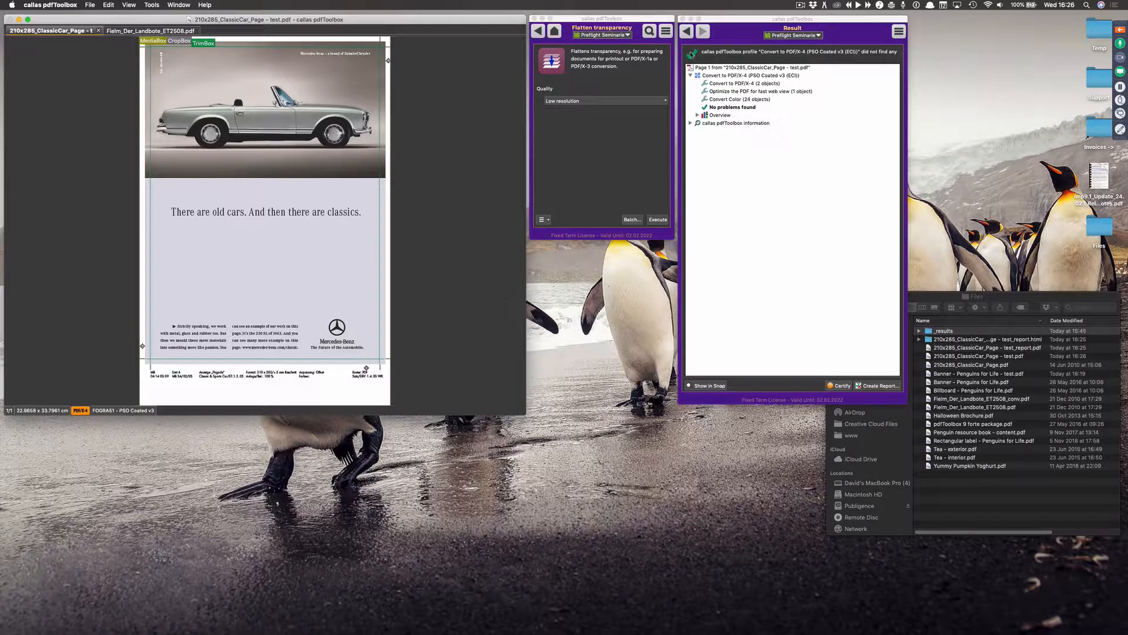
click(686, 31)
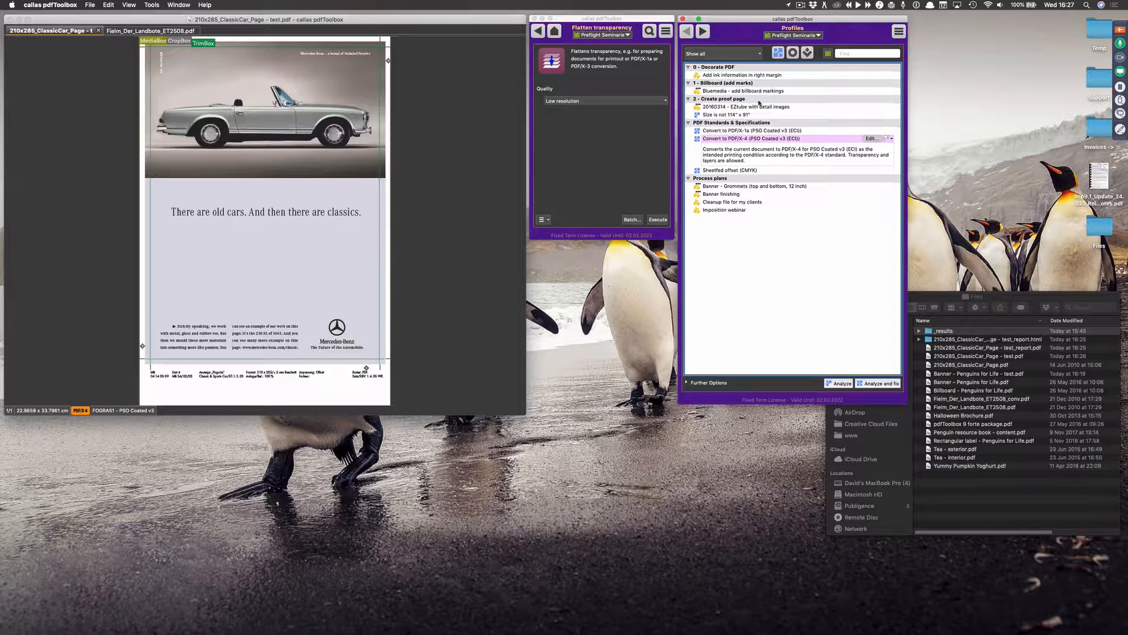
- Examine the PDF/X and Prepress profiles in the Prepress, Color and Transparency library and return to the Preflight Seminarie library
click(818, 35)
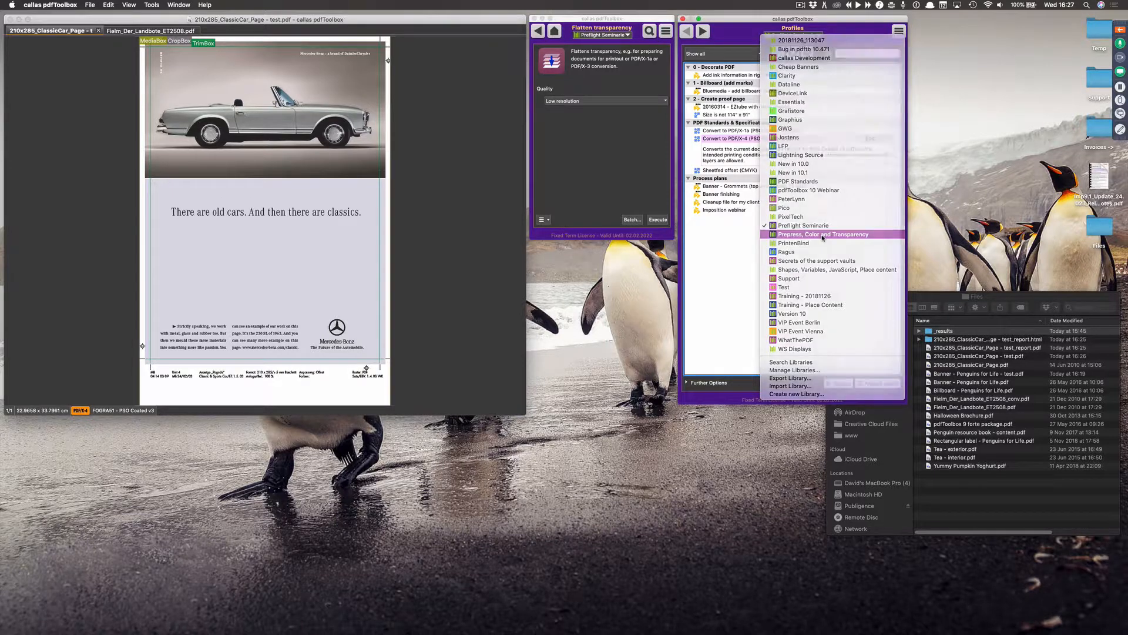
click(822, 235)
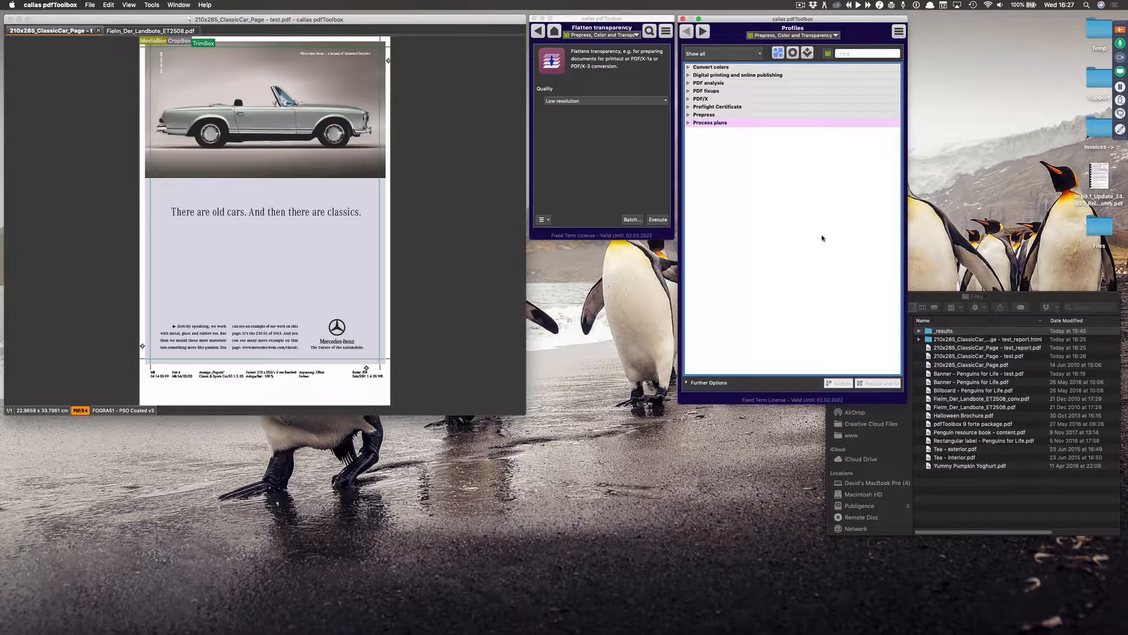
click(690, 99)
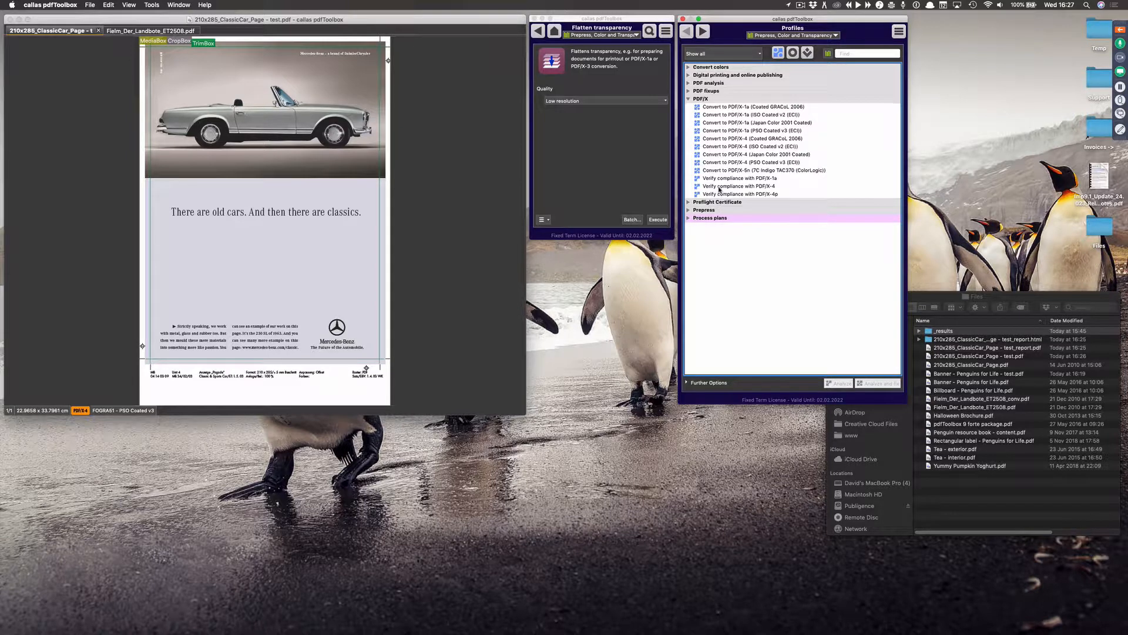
click(689, 210)
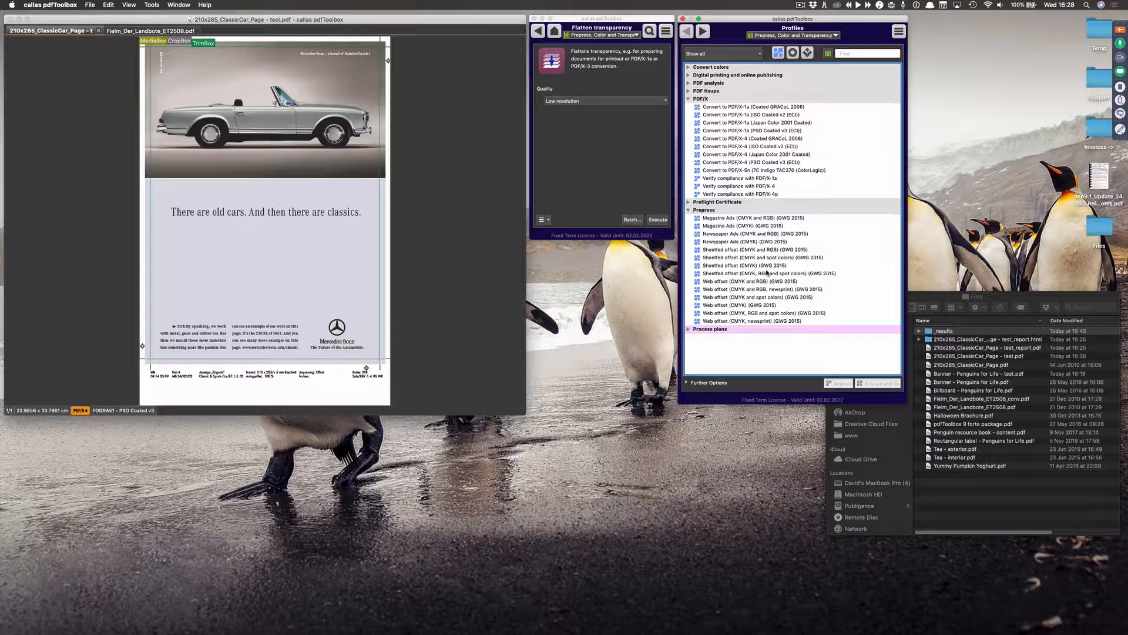
click(688, 98)
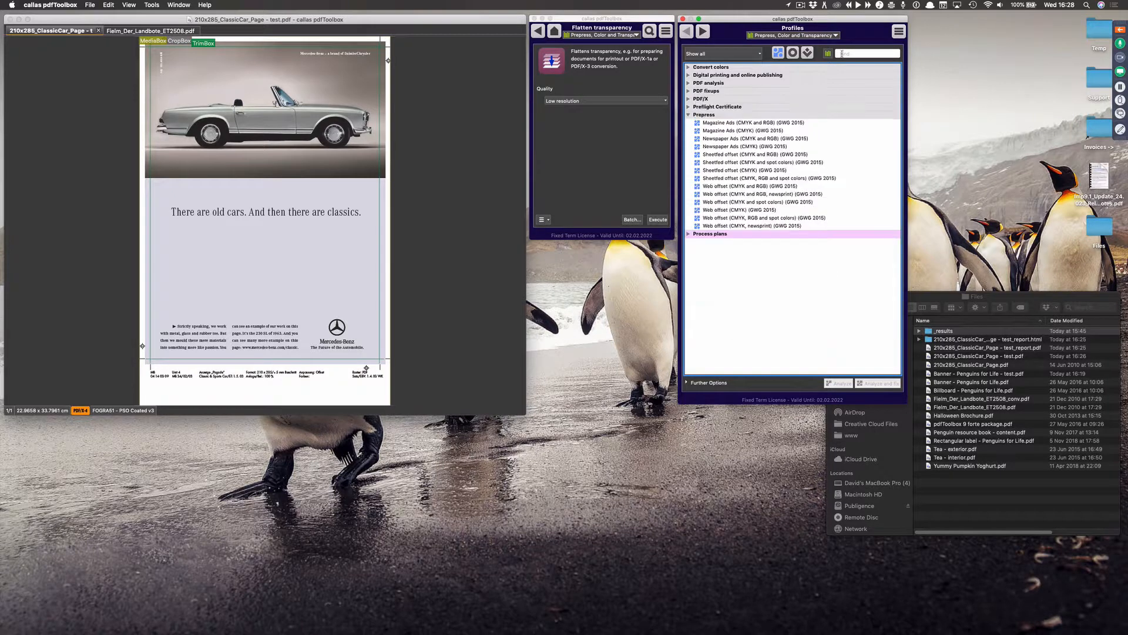
click(835, 35)
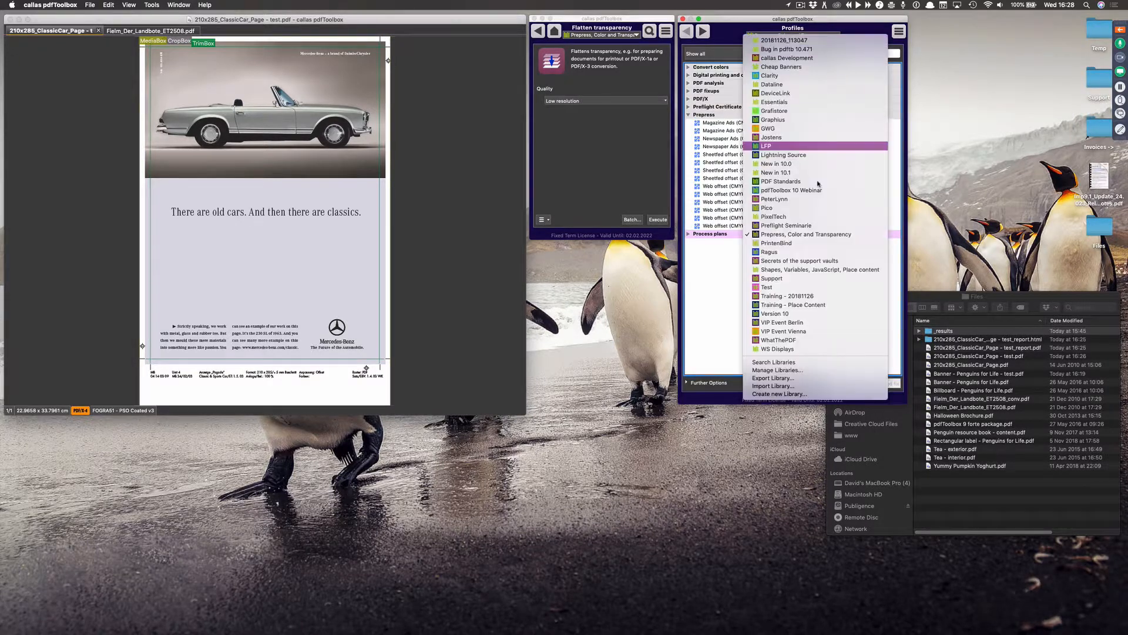
click(816, 227)
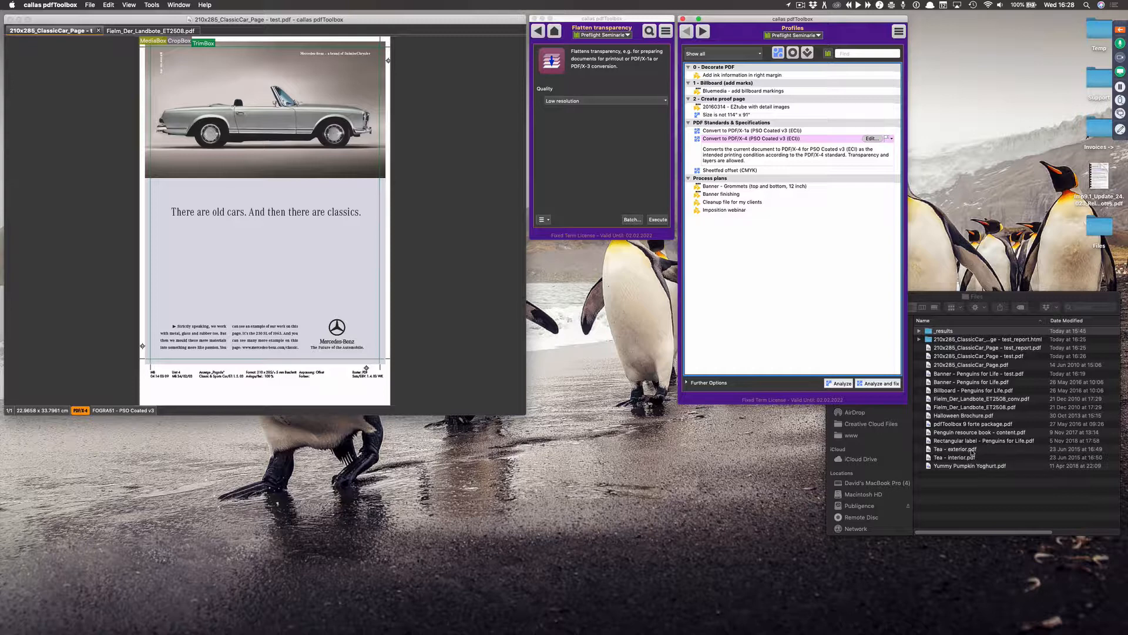
- Open Tea - exterior.pdf and apply the "Add ink information in right margin" profile, saving the result as Tea - exterior - test.pdf
drag(973, 453, 441, 214)
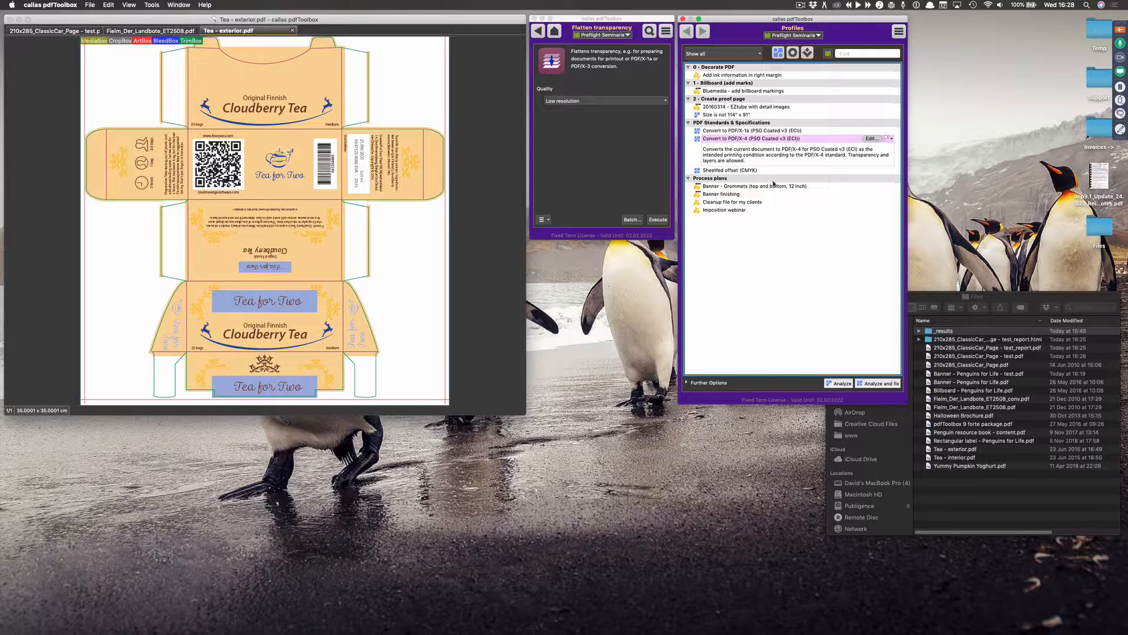
double_click(794, 75)
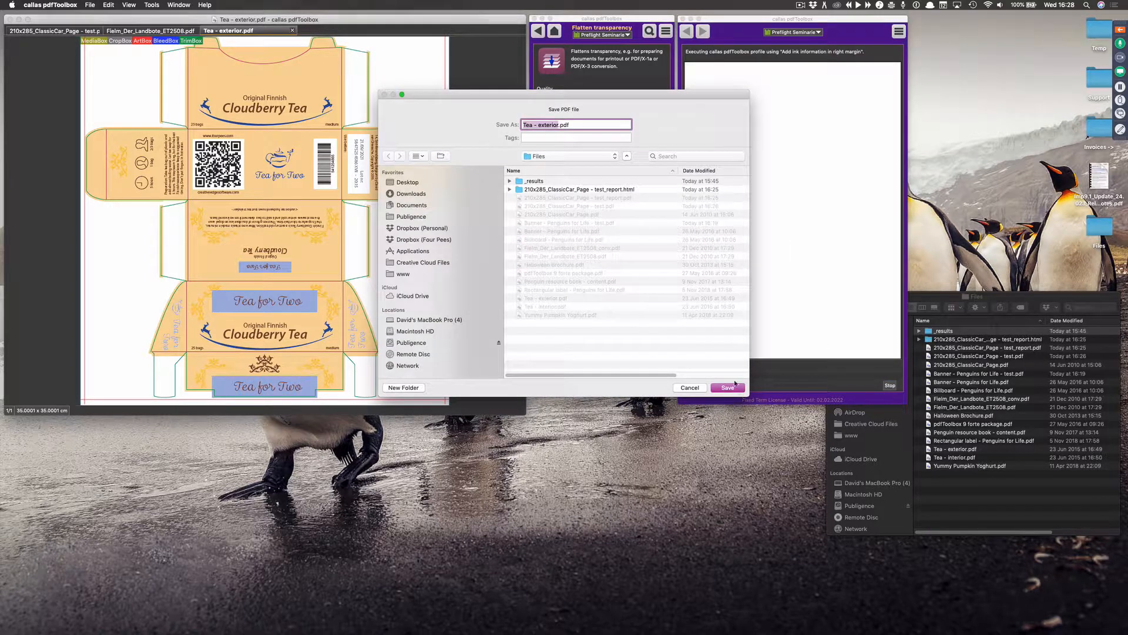
key(Right)
text(- test)
key(Return)
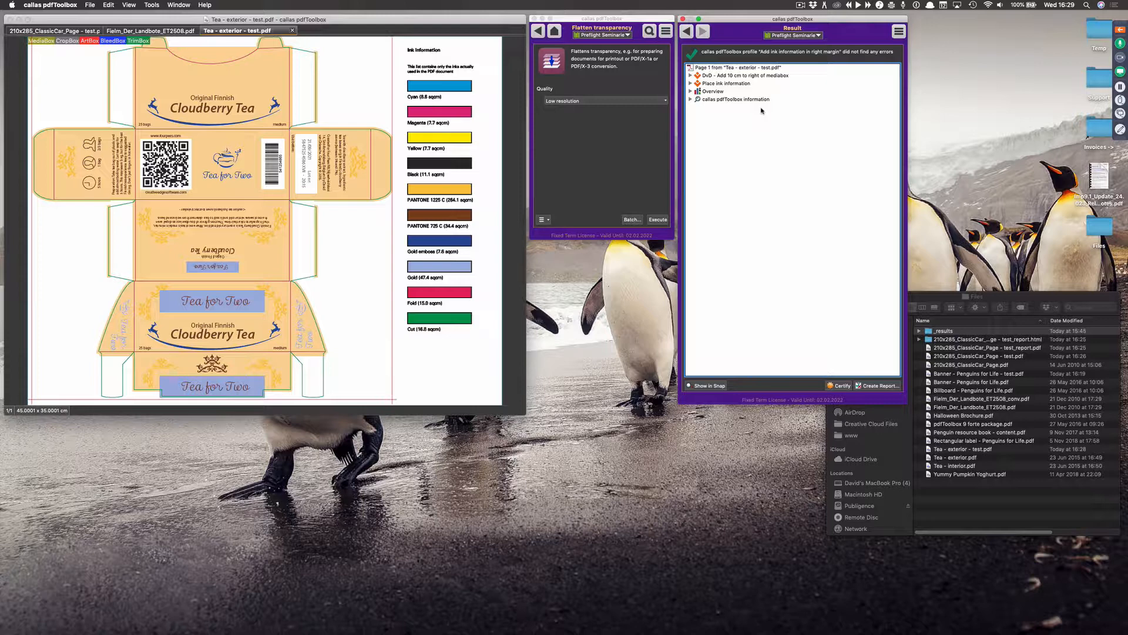
- Review the "DvD - Add 10 cm to right of mediabox" and "Place ink information" fixup results, and close Tea - exterior - test.pdf
click(705, 78)
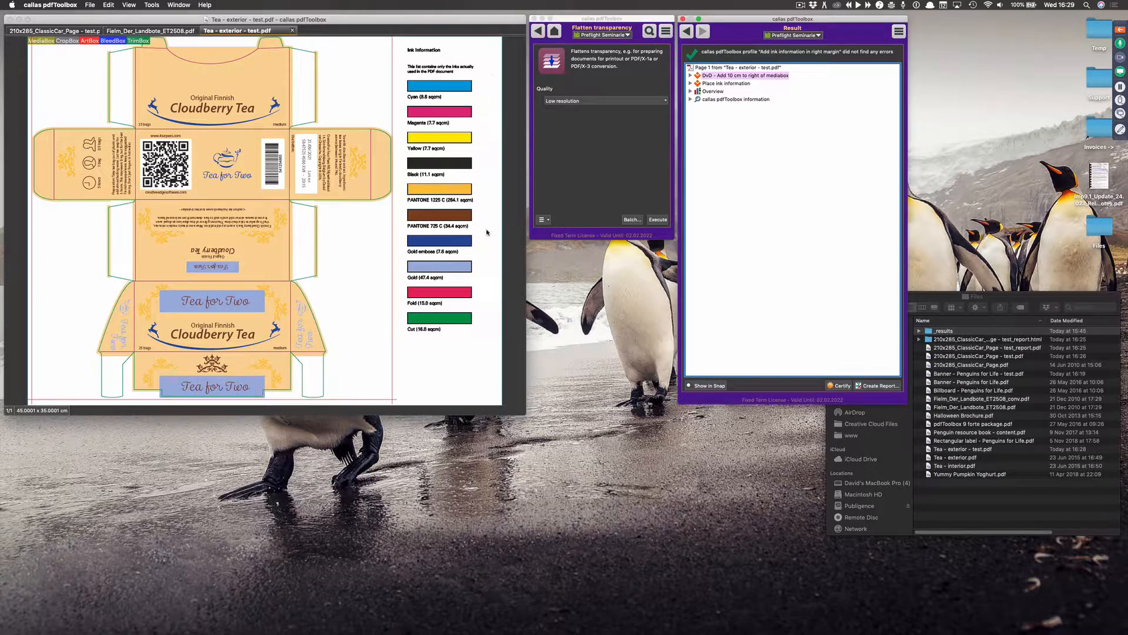
click(728, 84)
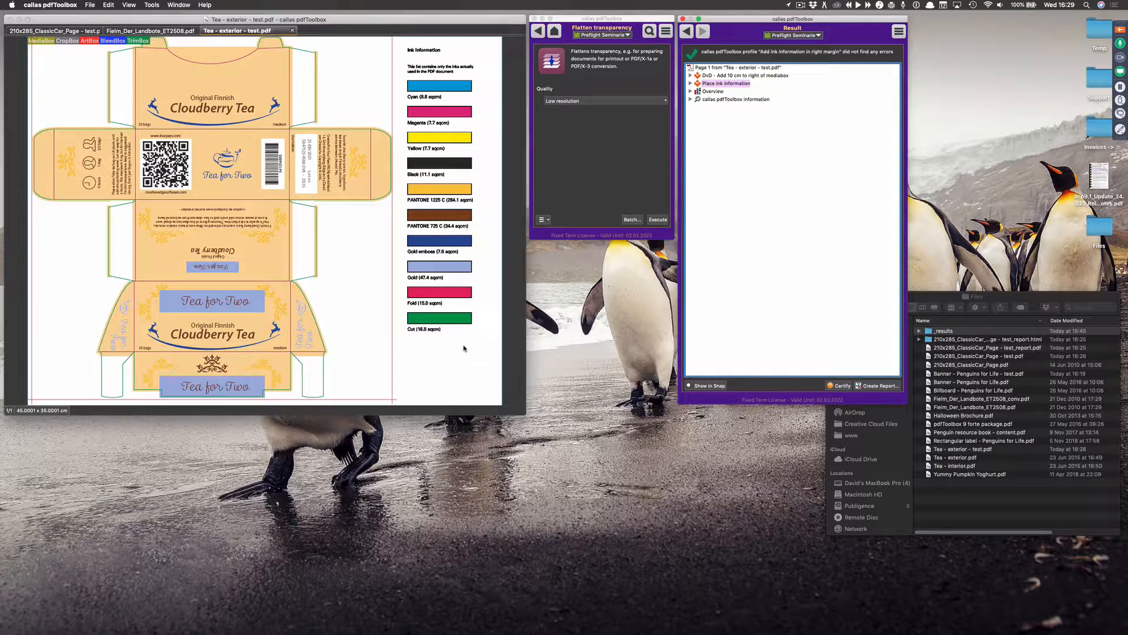
click(298, 45)
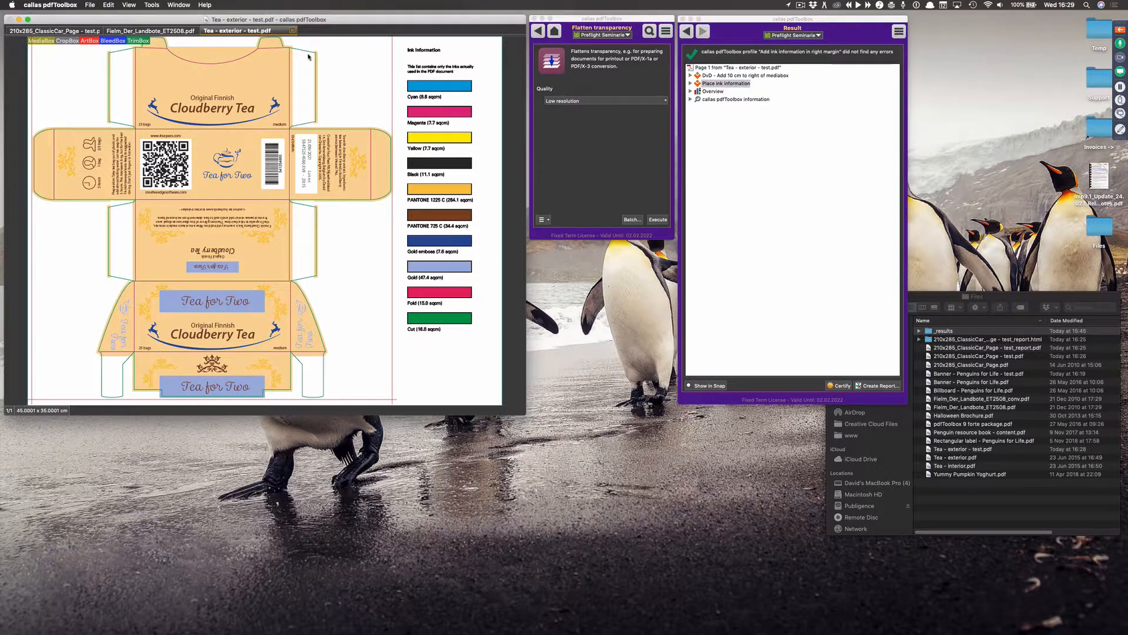
click(292, 30)
click(76, 32)
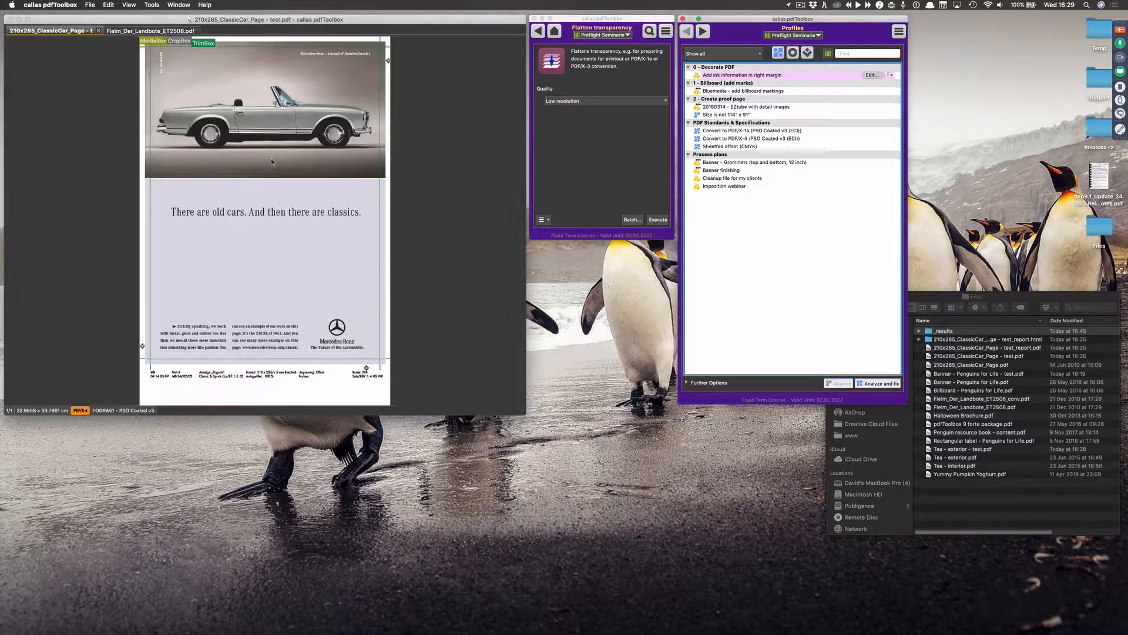
- Apply the "Add document name as Code 128 to gutter" fixup to 210x285_ClassicCar_Page - test.pdf, overwriting the existing file
click(807, 53)
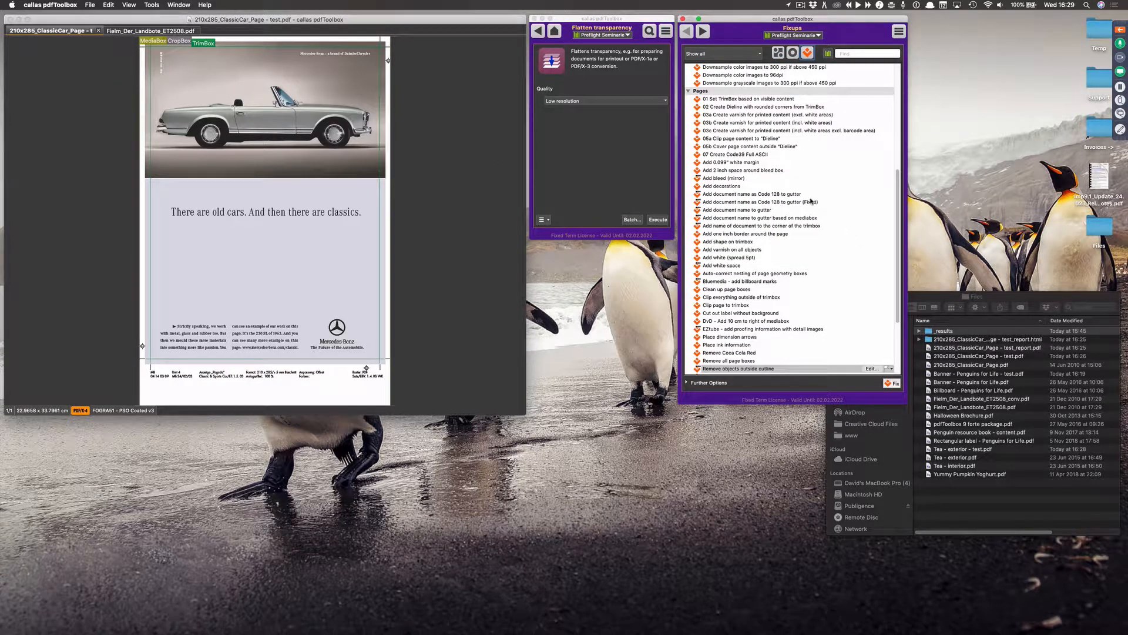
click(796, 194)
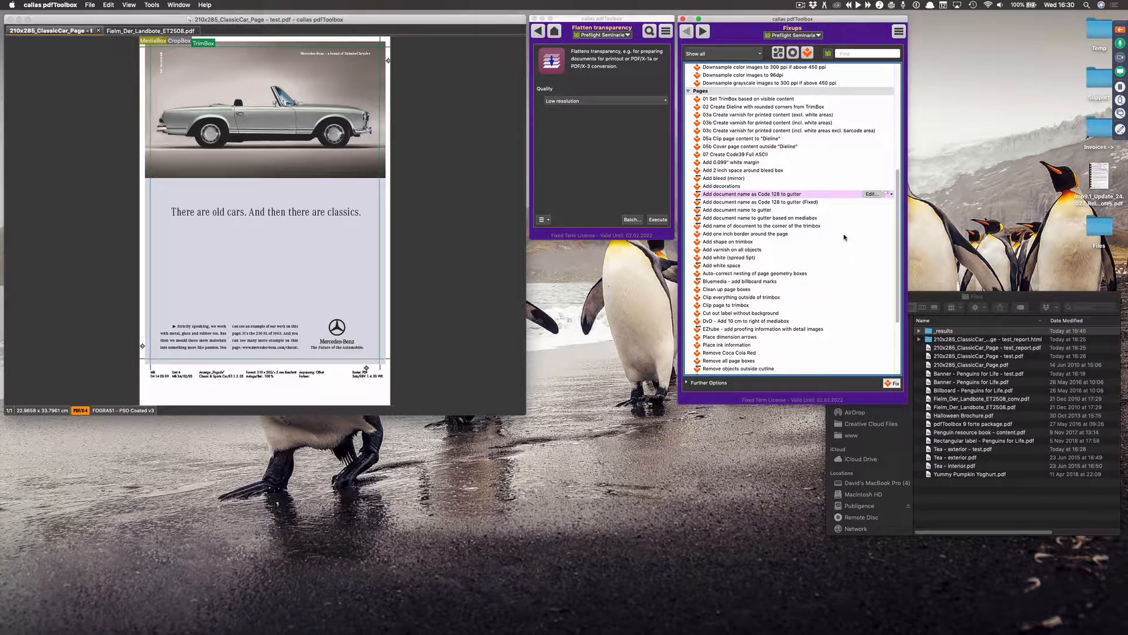
click(893, 383)
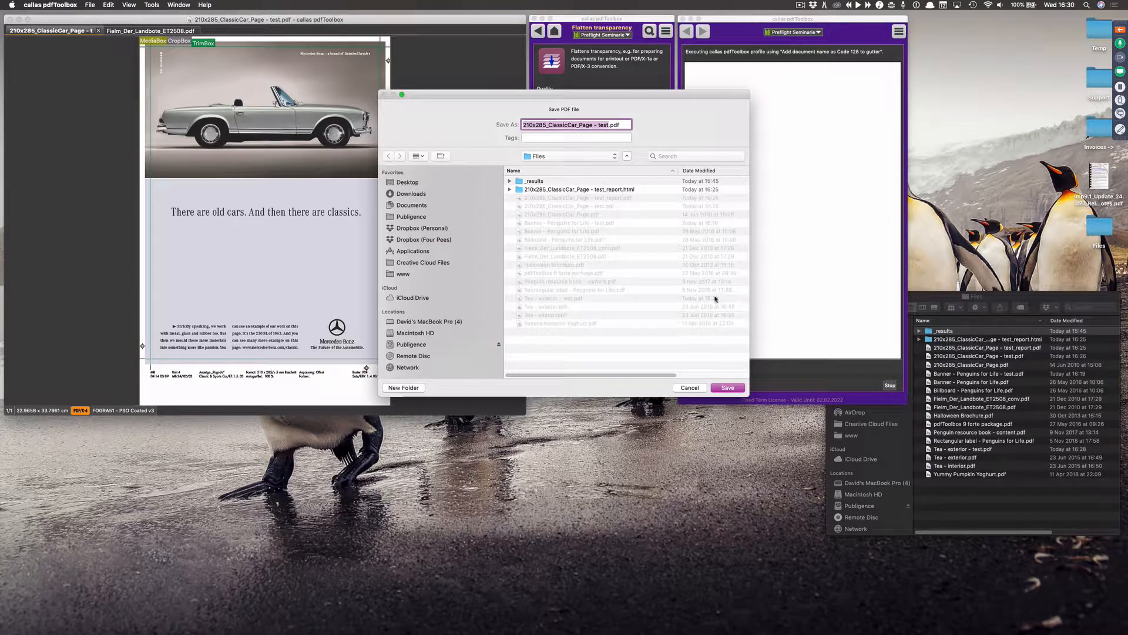
key(Return)
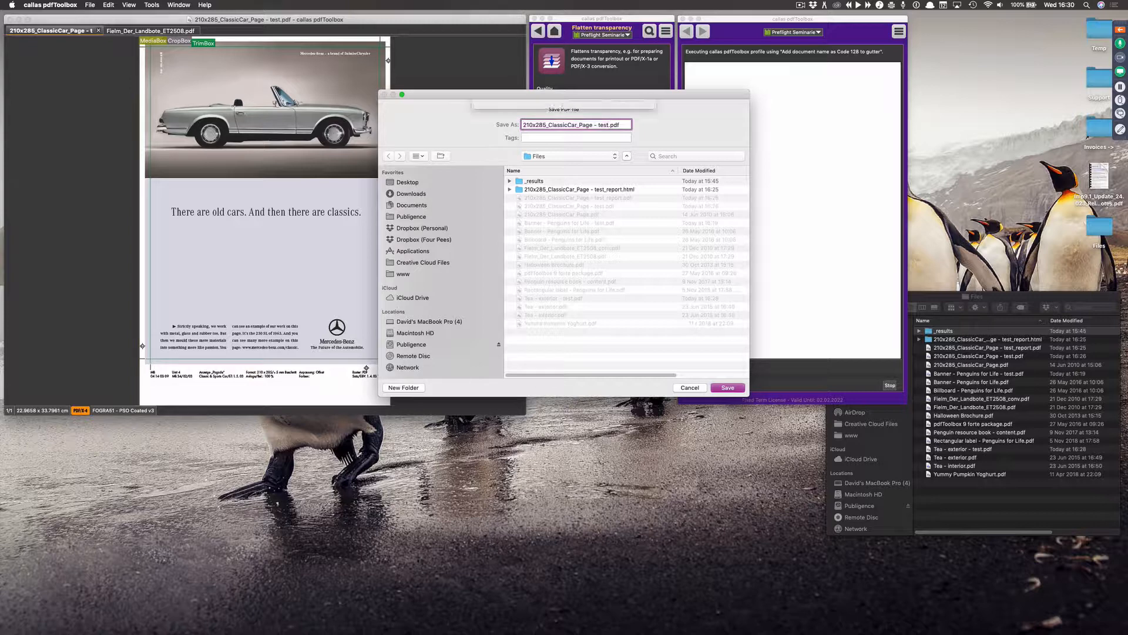
click(628, 152)
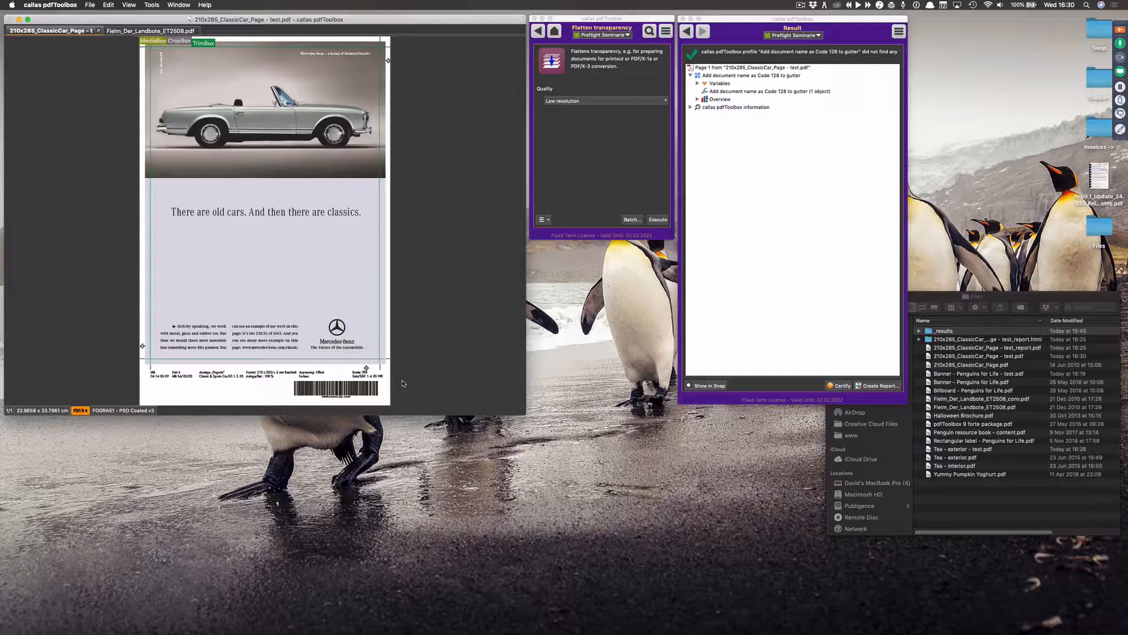
- Magnify the barcode below the car advertisement in the Loupe to check it, and close the Loupe
drag(285, 367, 391, 411)
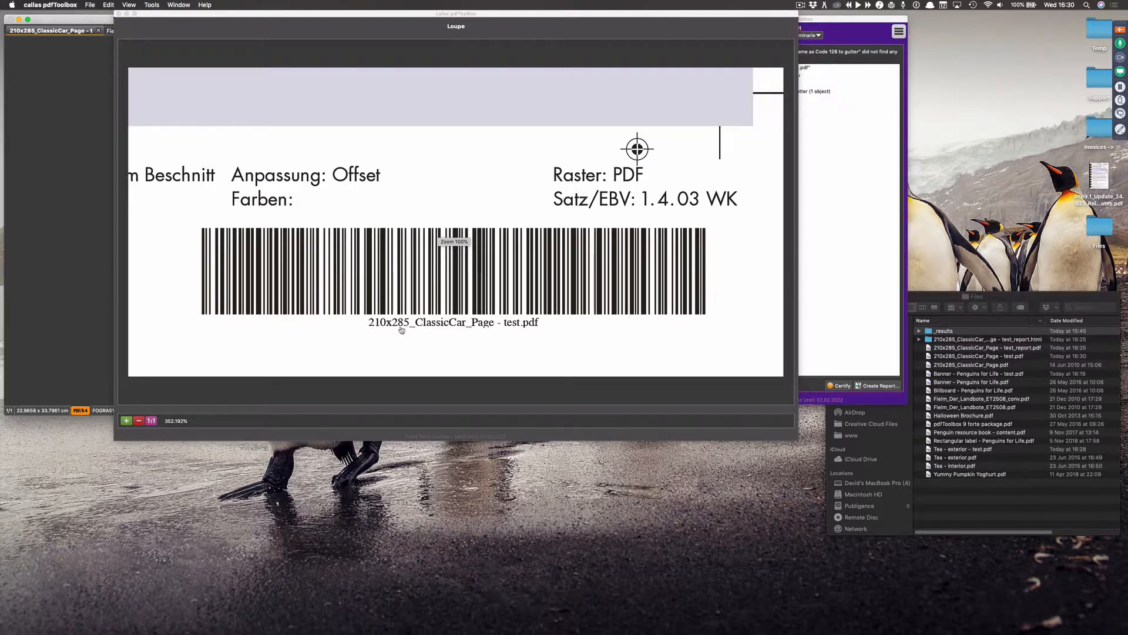
click(119, 13)
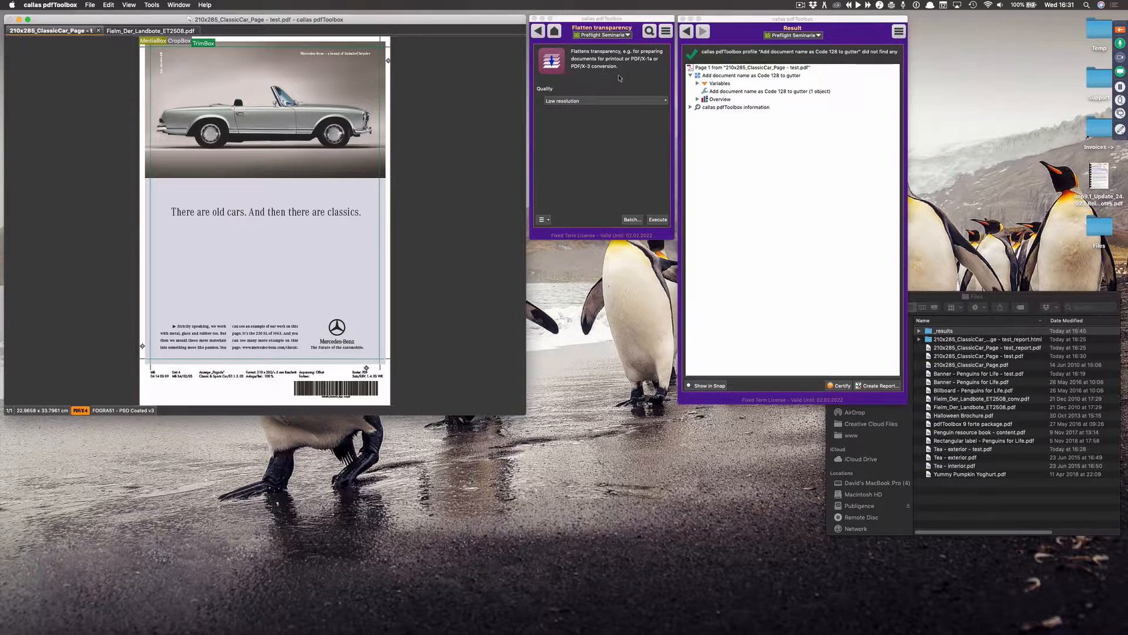
- Return the Switchboard to its overview and the fixups list to Profiles, and close both windows
click(554, 31)
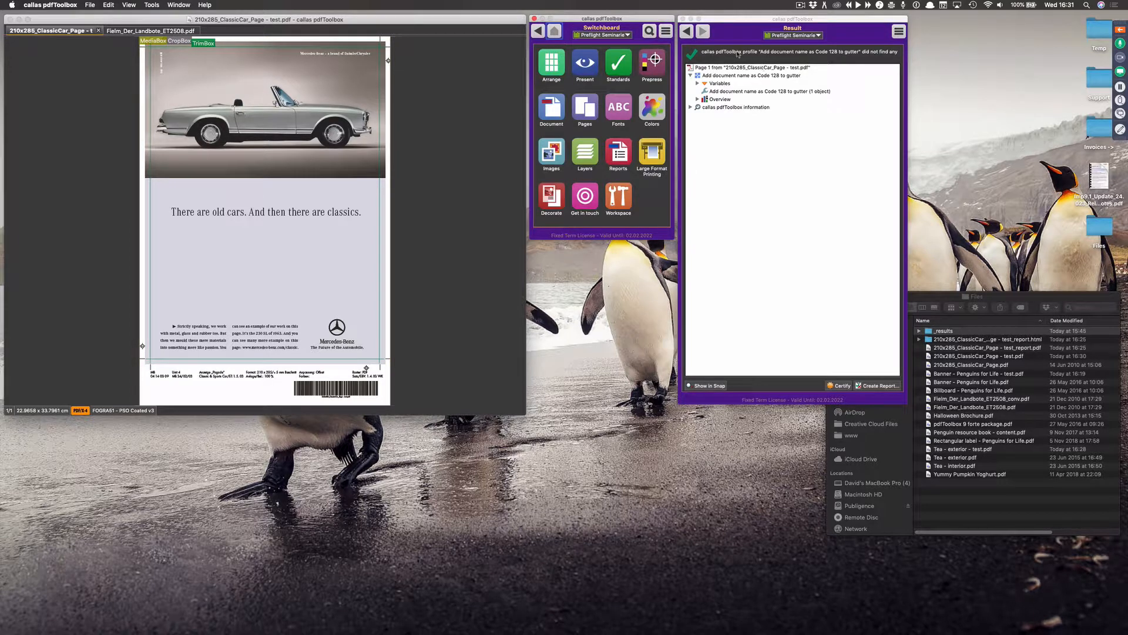
click(687, 32)
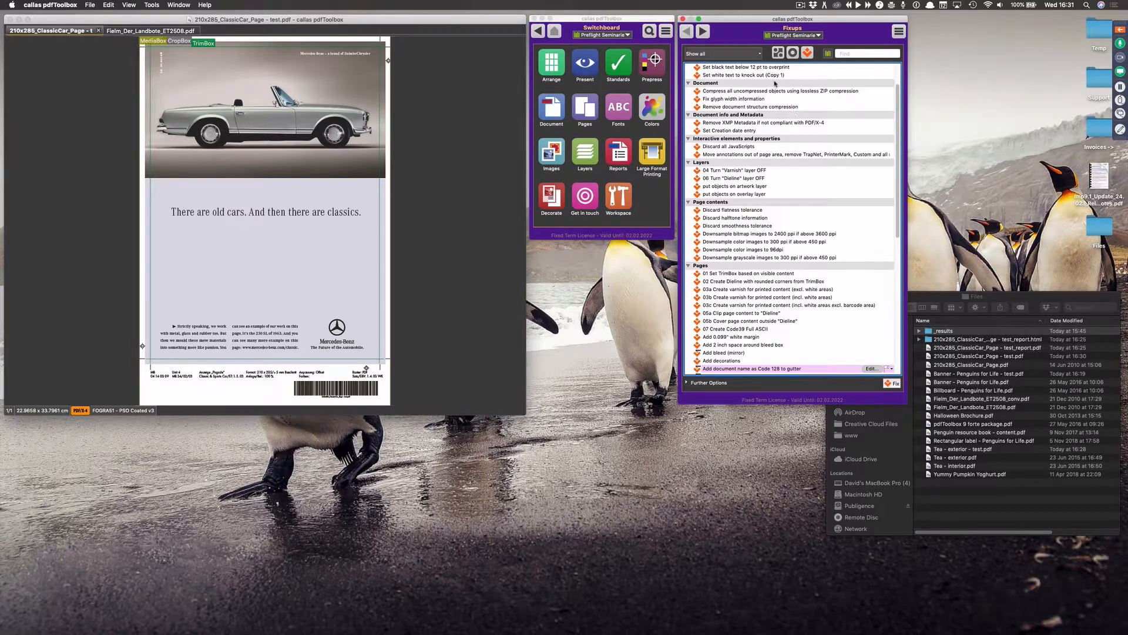
click(778, 57)
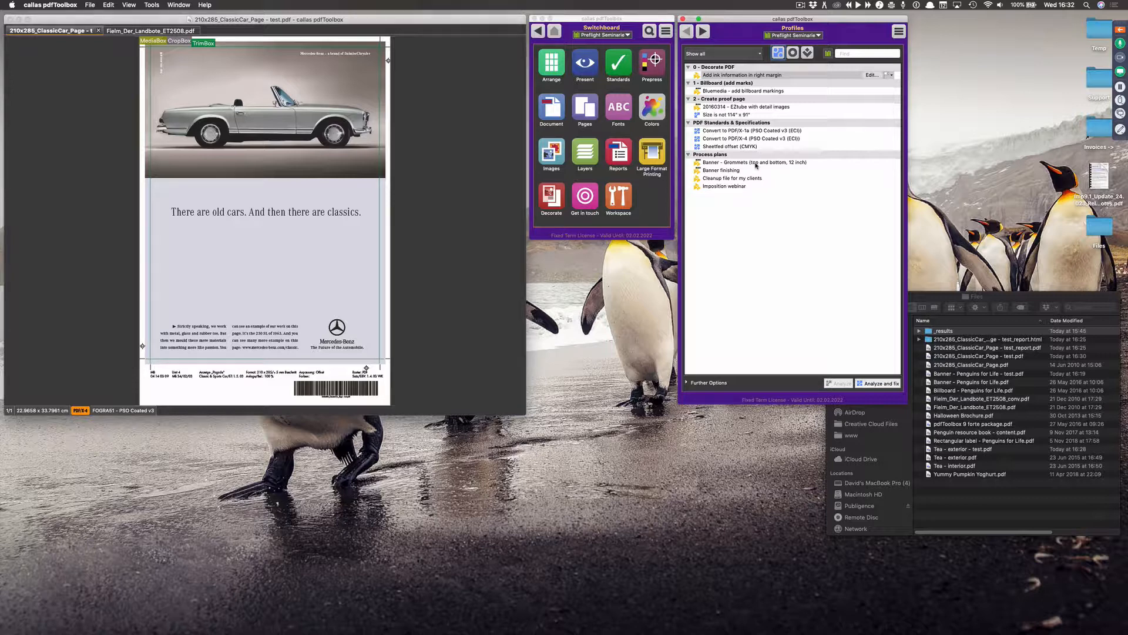
click(683, 19)
click(534, 18)
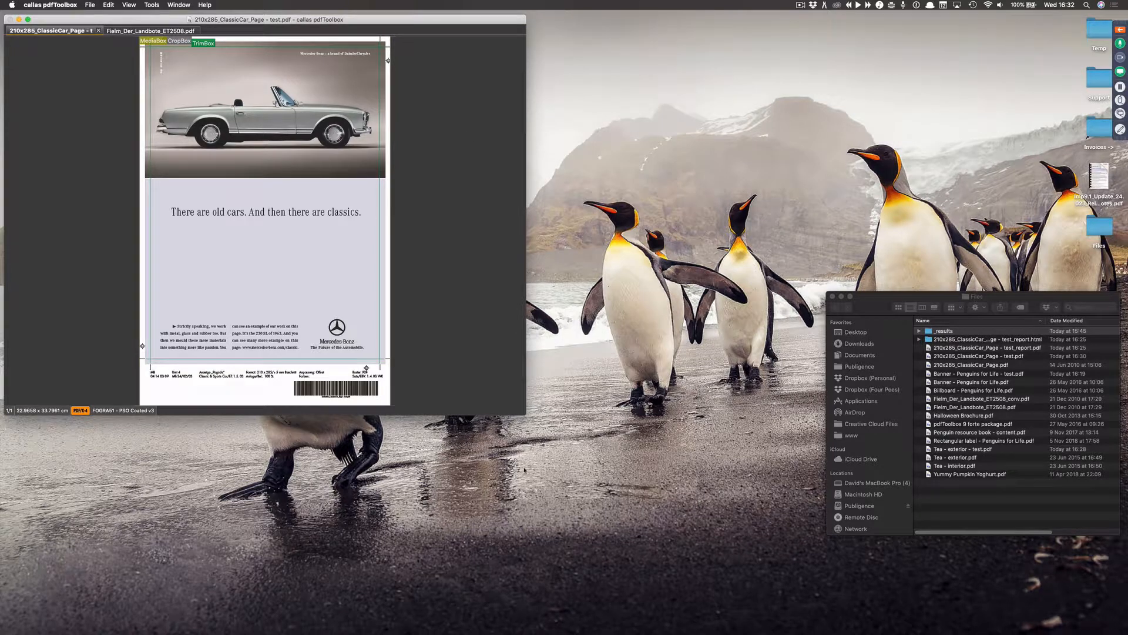
- Enlarge the document window and visualize the page's ink coverage with the 300% threshold in Highlighting view
drag(524, 416, 758, 581)
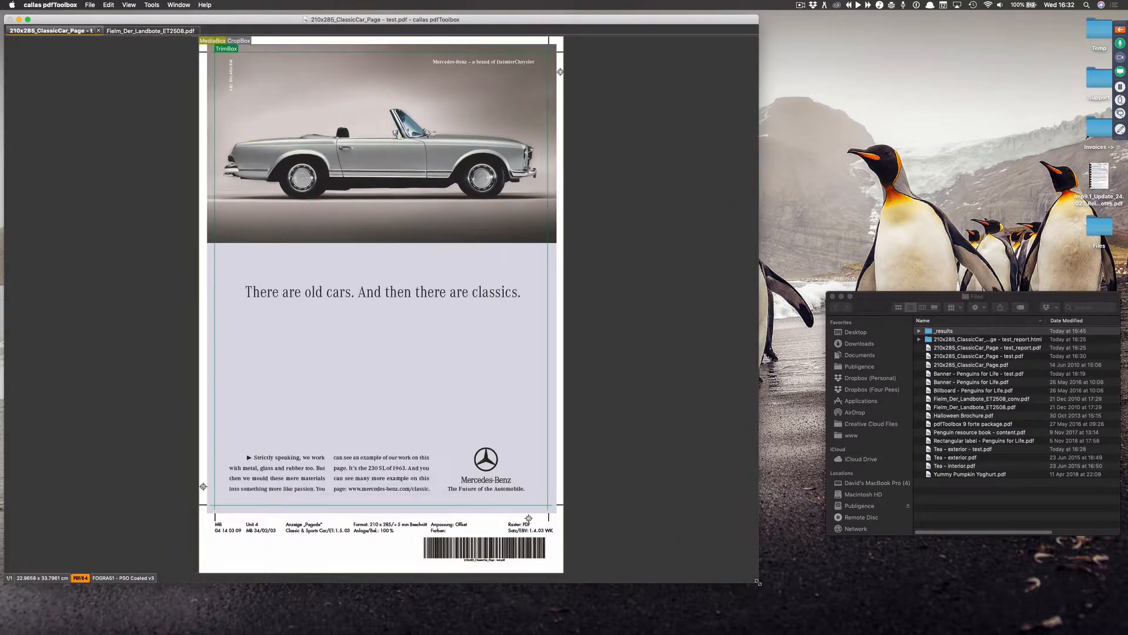
click(131, 5)
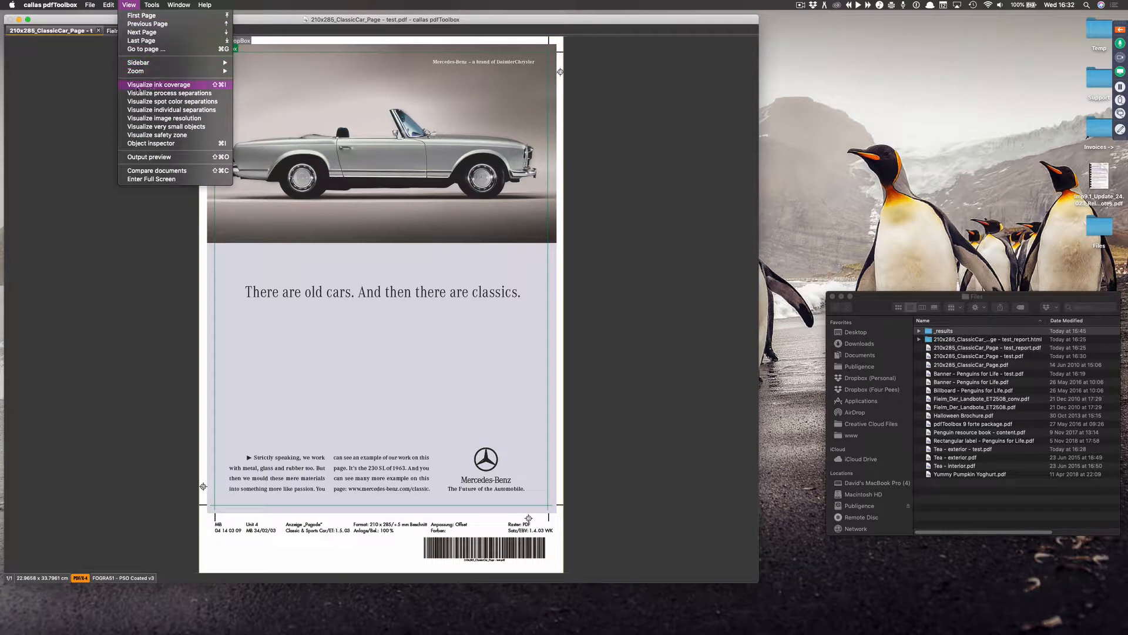
click(203, 87)
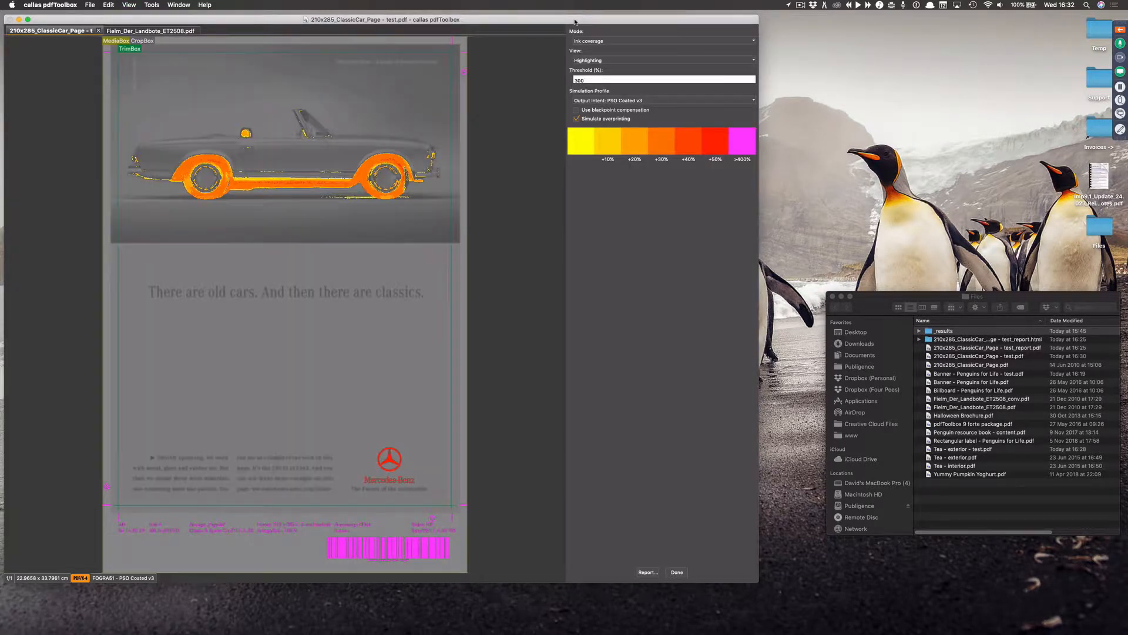
drag(575, 21, 740, 22)
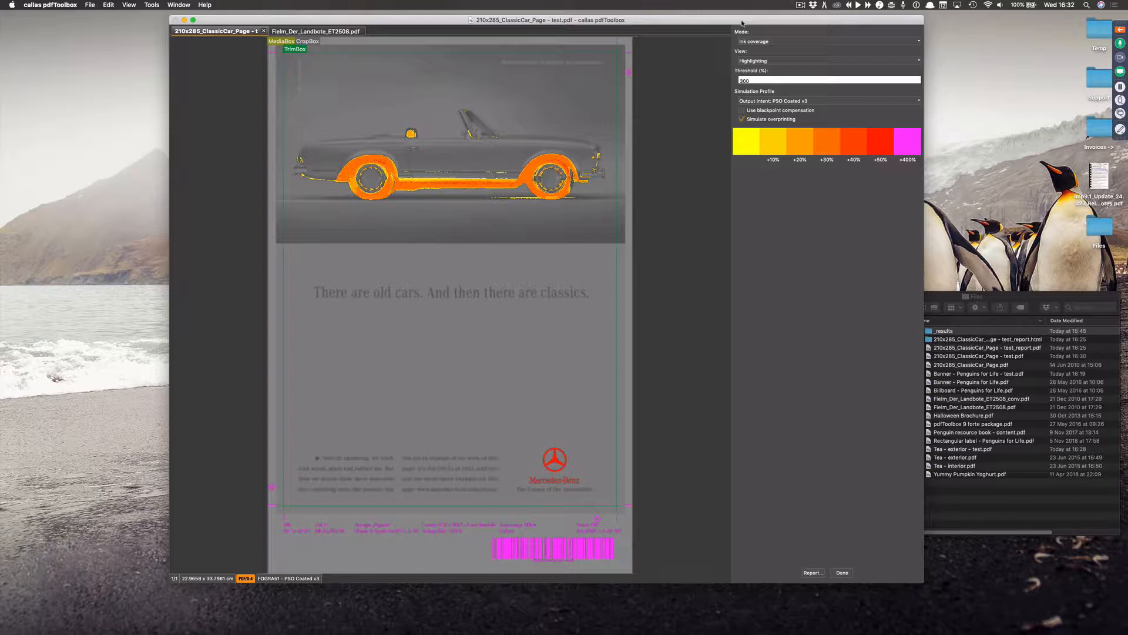
double_click(755, 79)
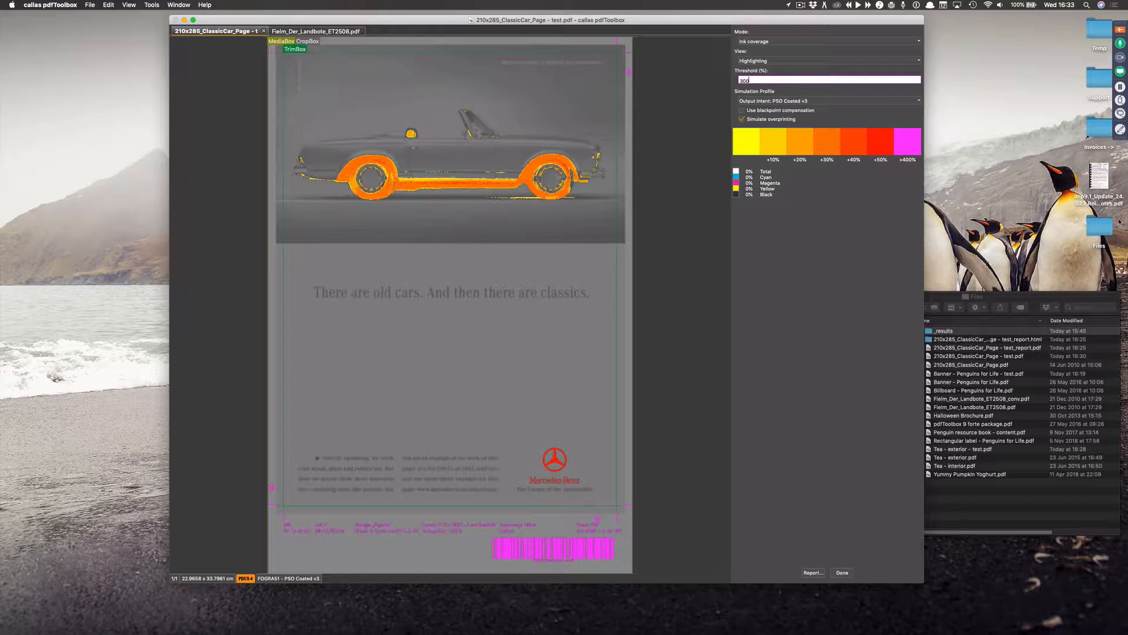
click(1120, 30)
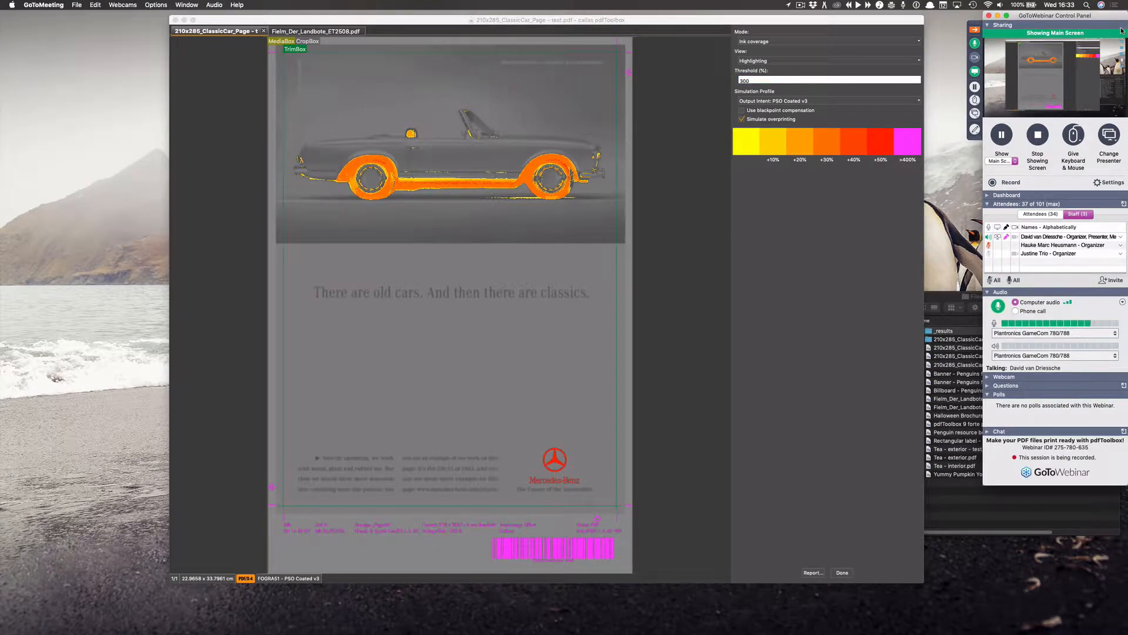
click(975, 29)
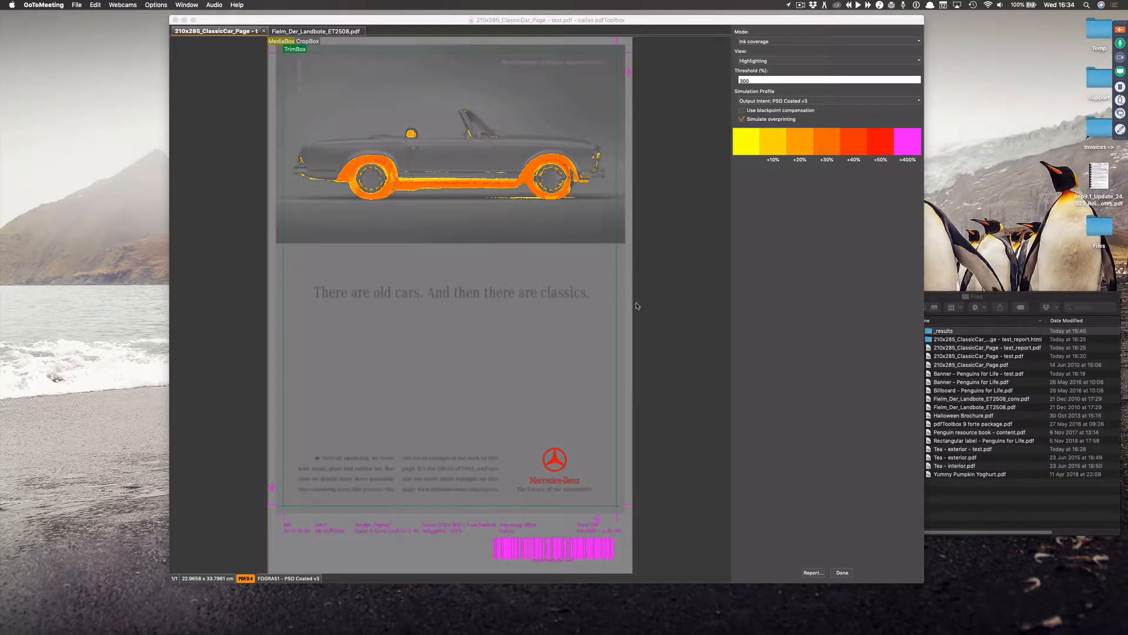
click(670, 282)
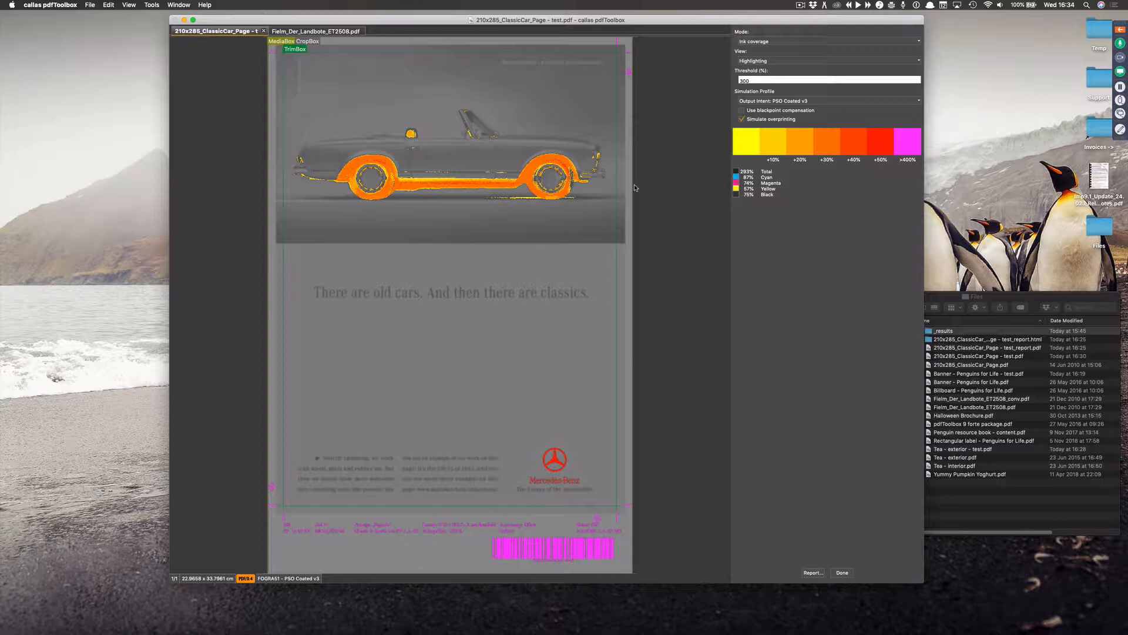
- Change the ink coverage view to Topographic and examine the ink amounts across the page
click(770, 61)
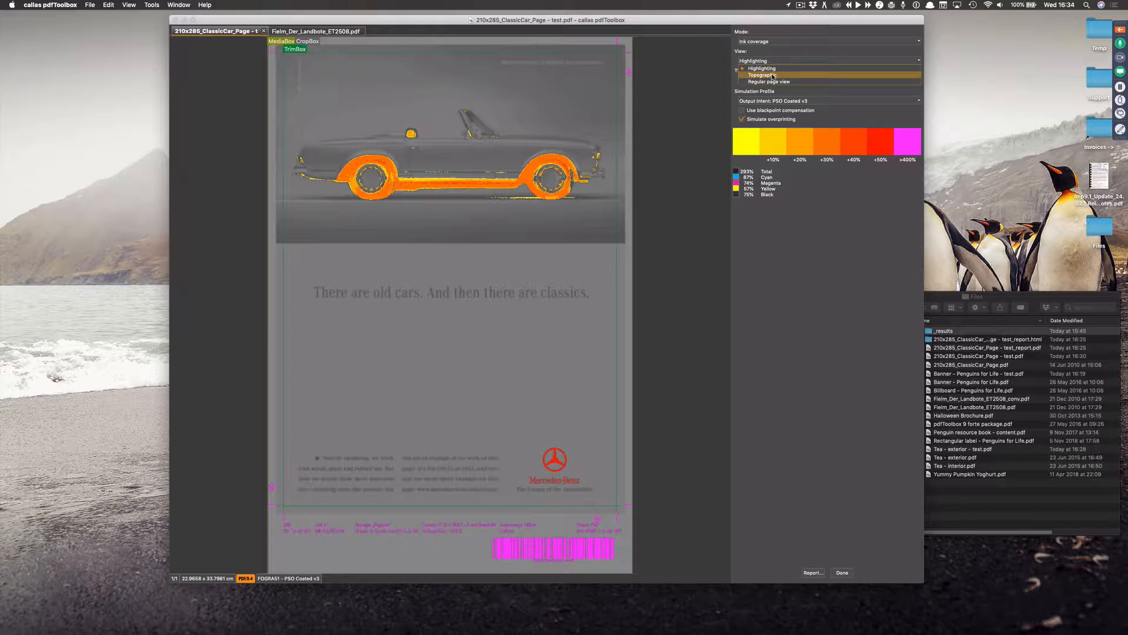
click(774, 75)
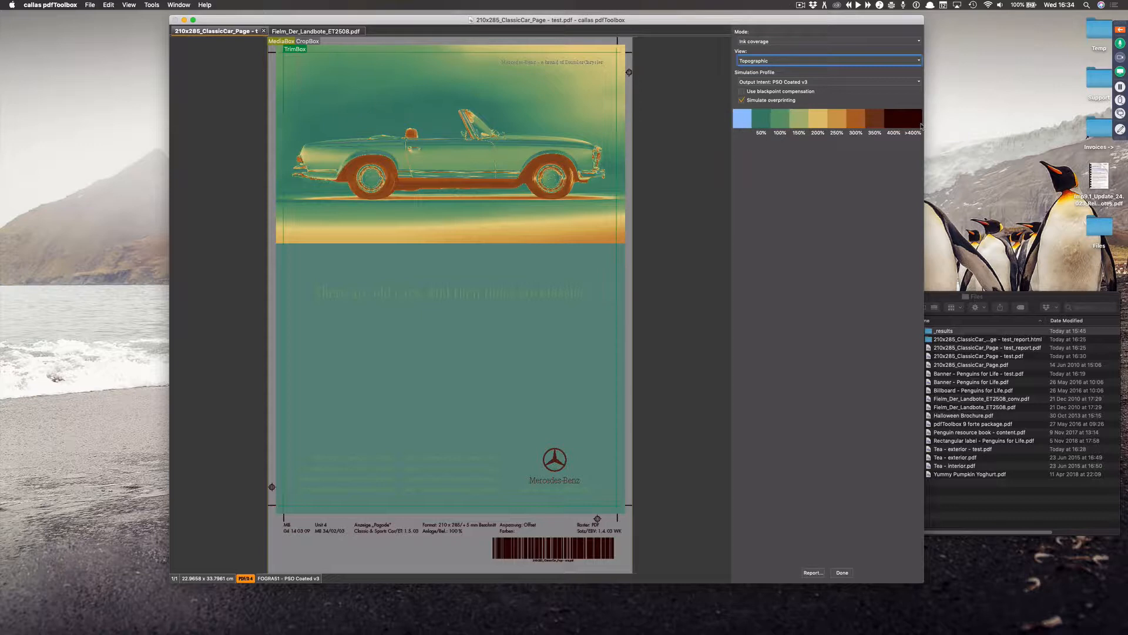
mouse_move(594, 490)
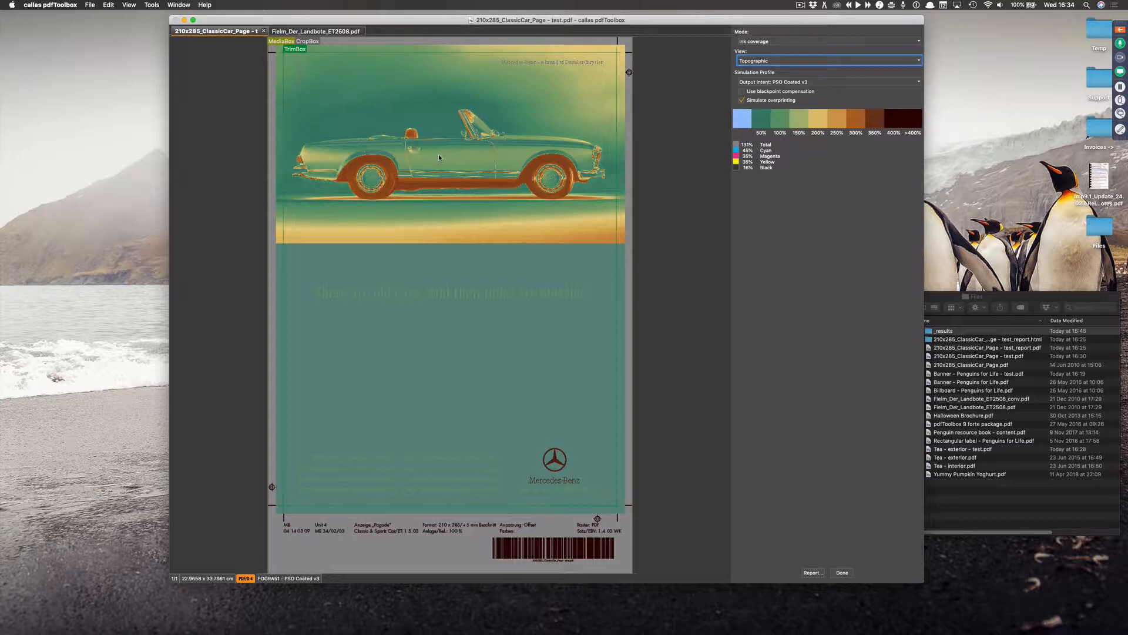
- Switch the visualization mode to Safety zone and show the Bleed area view of the page
click(775, 41)
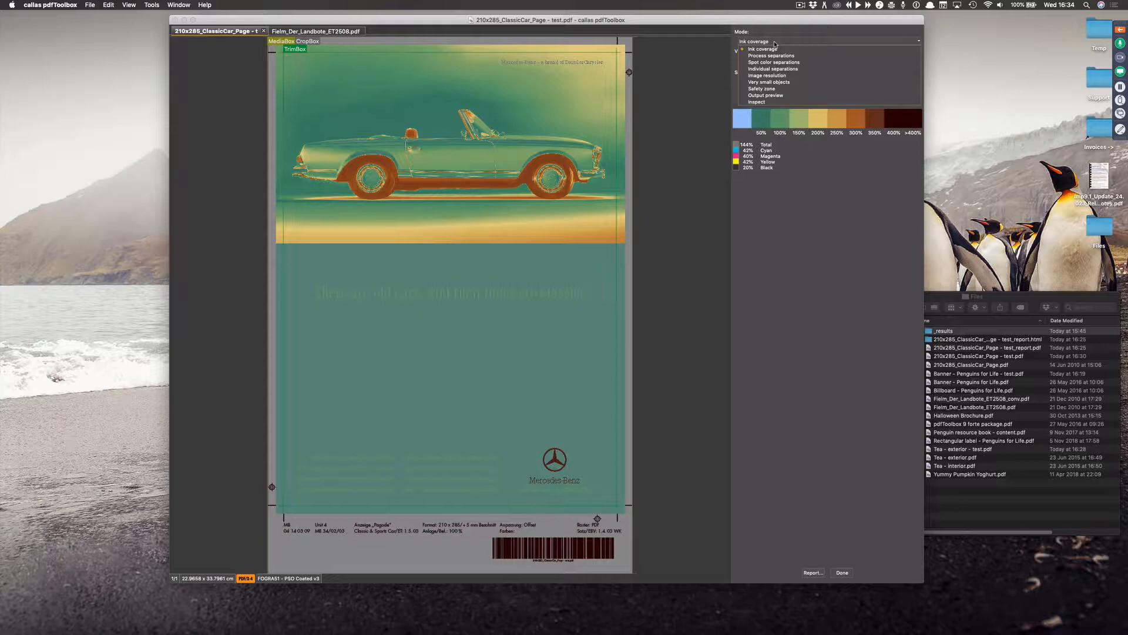
click(776, 89)
click(762, 64)
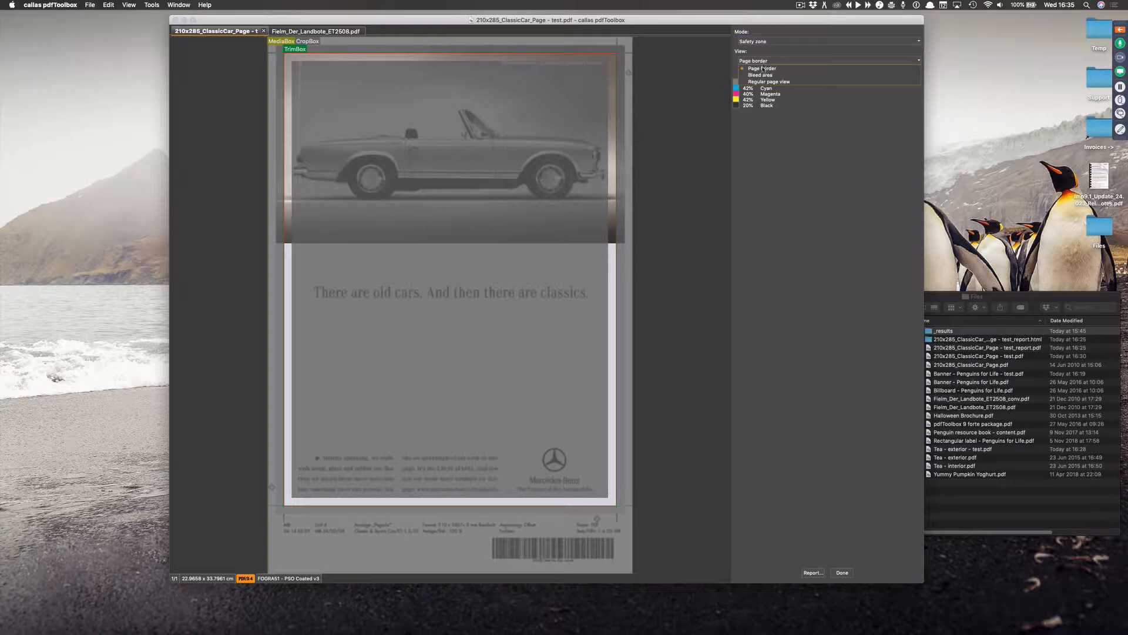
click(764, 75)
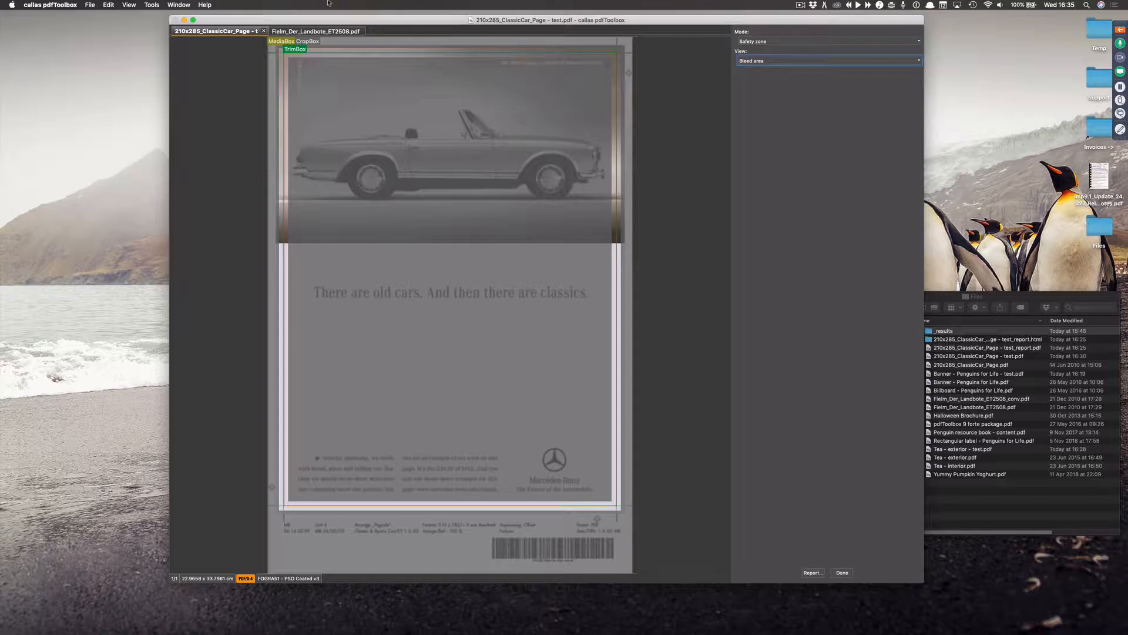
- Open the Large Format Printing action Add bleed, choose the method Repeat last pixel as image (edges and corners), and close the Switchboard without executing
click(151, 5)
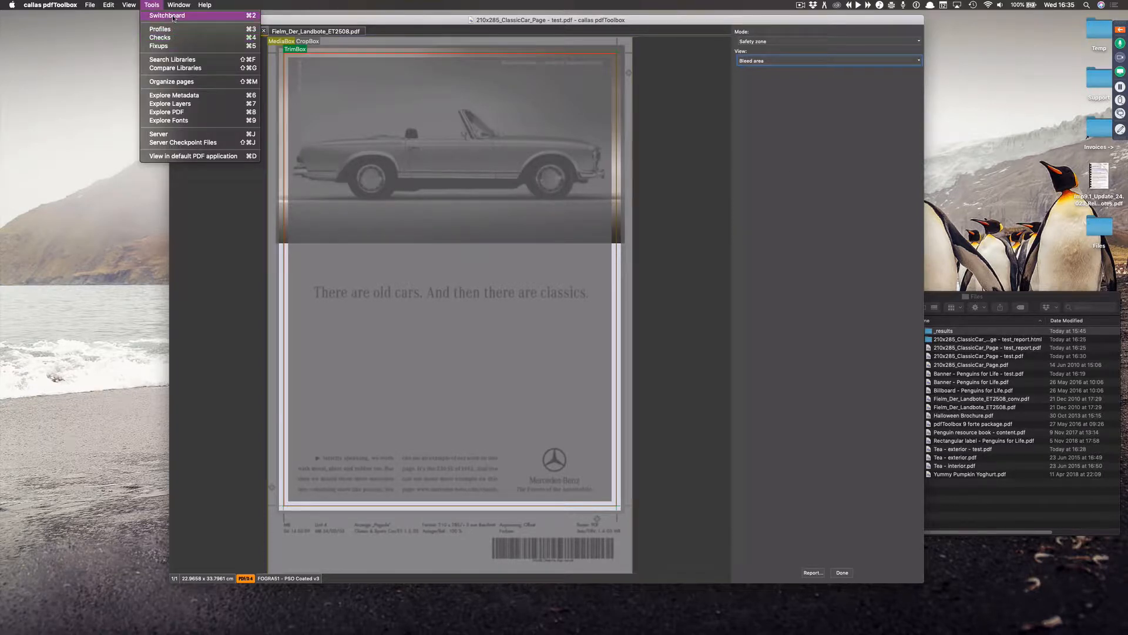
click(164, 16)
click(643, 159)
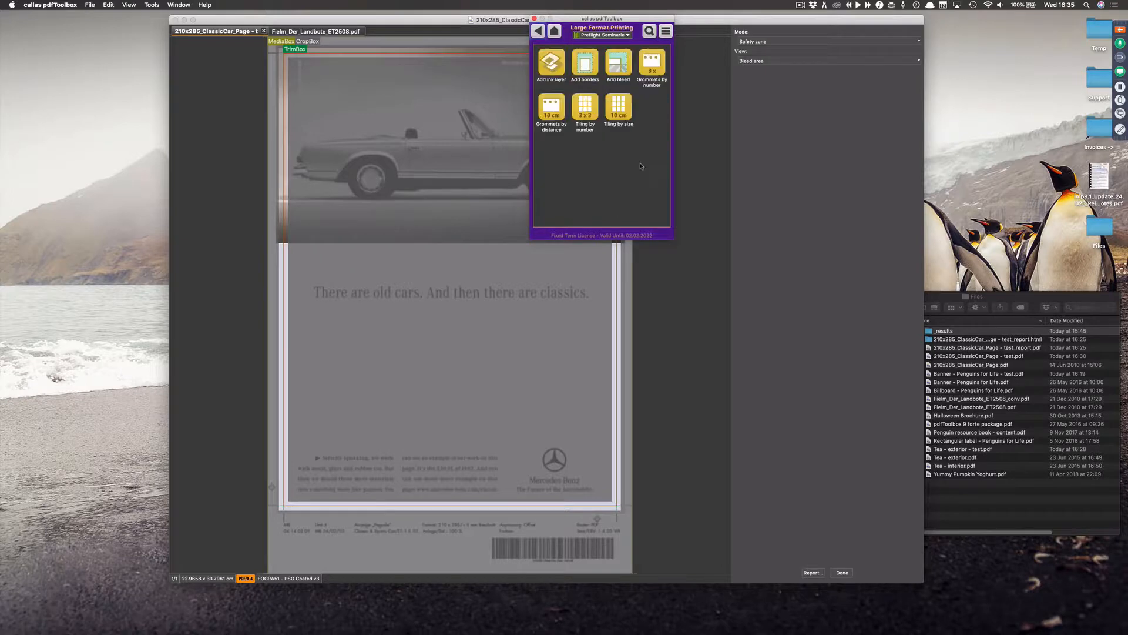
click(618, 75)
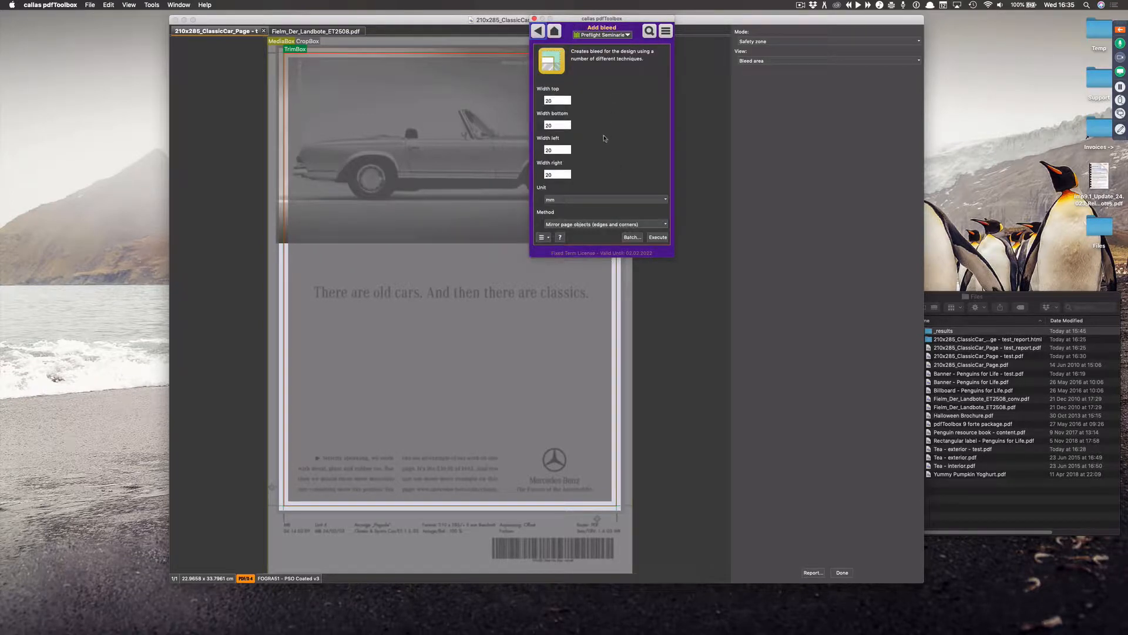
click(586, 225)
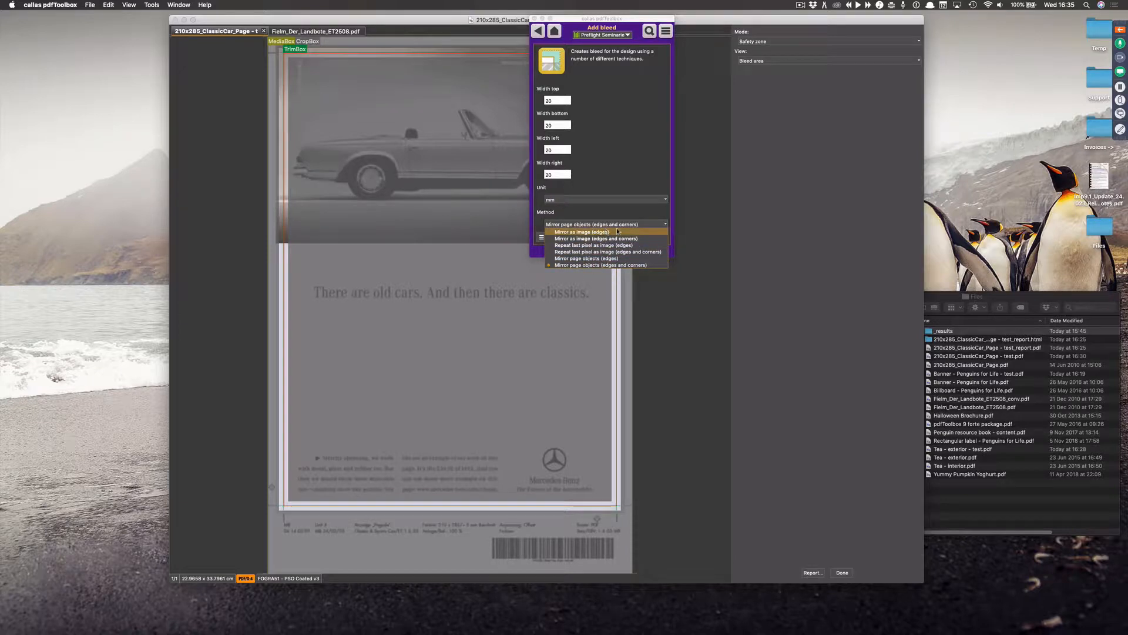
click(597, 251)
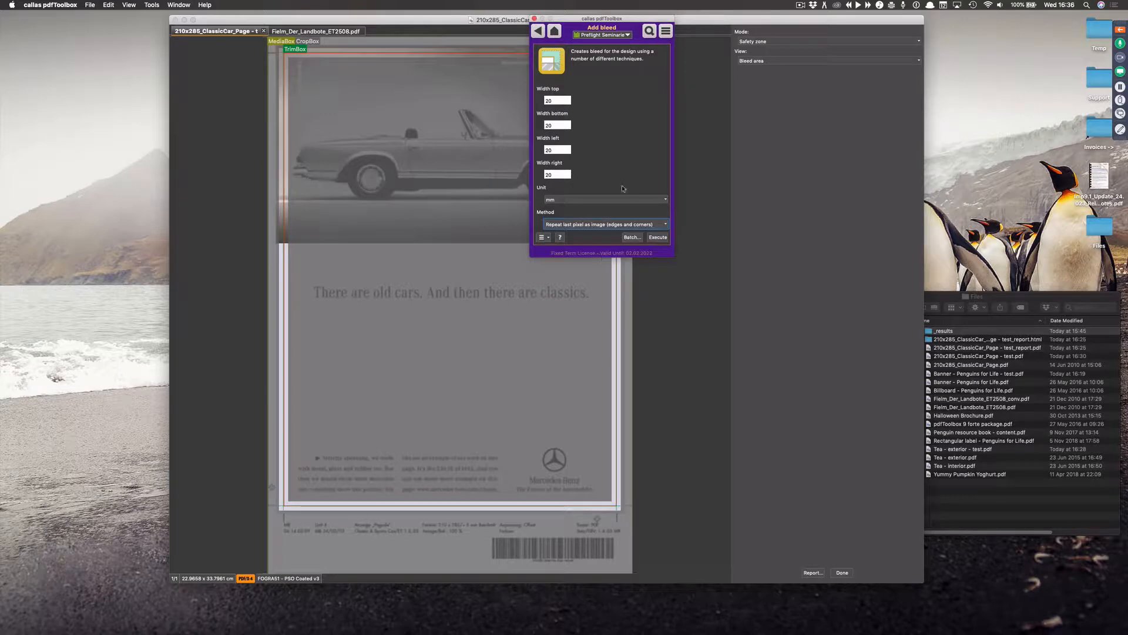
drag(583, 28, 769, 162)
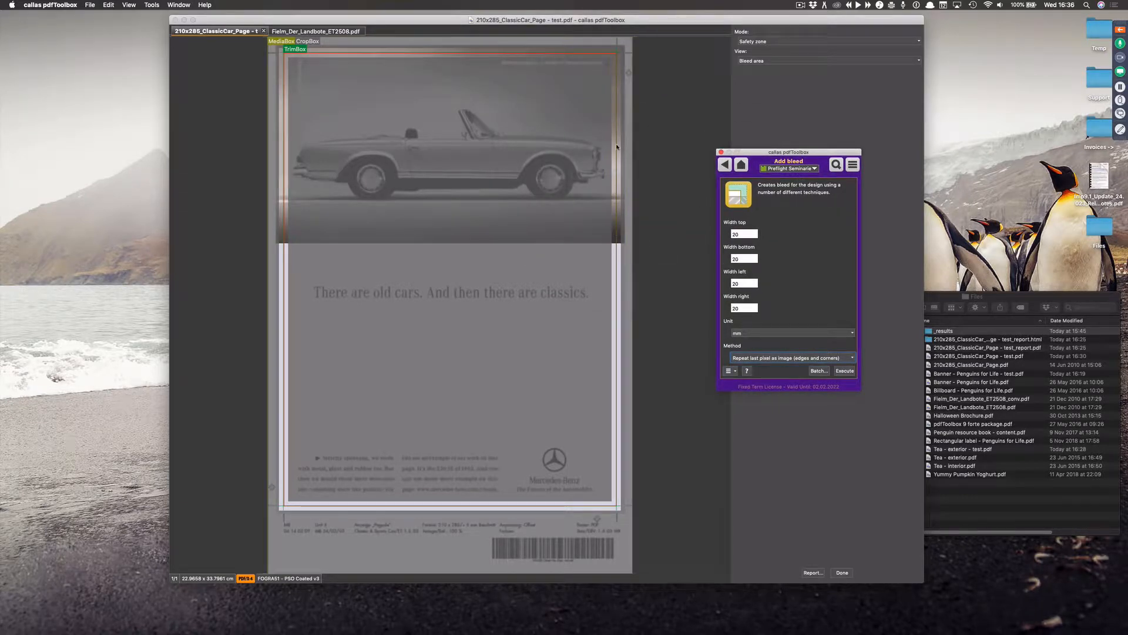
click(721, 153)
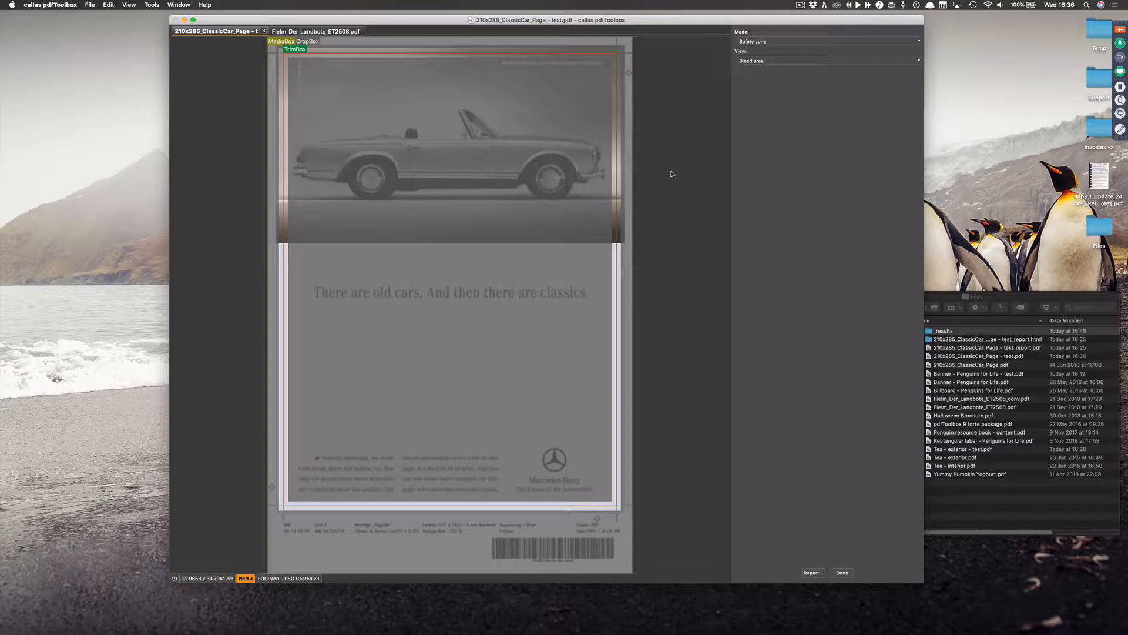
- Leave the safety zone visualization and close both open documents
click(833, 572)
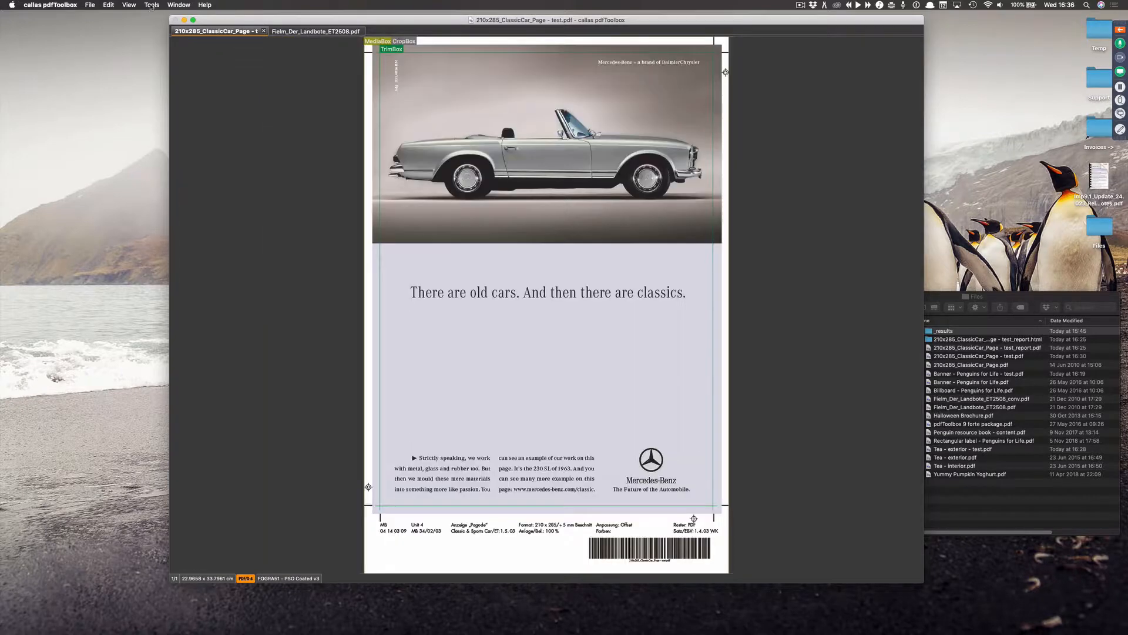
click(152, 4)
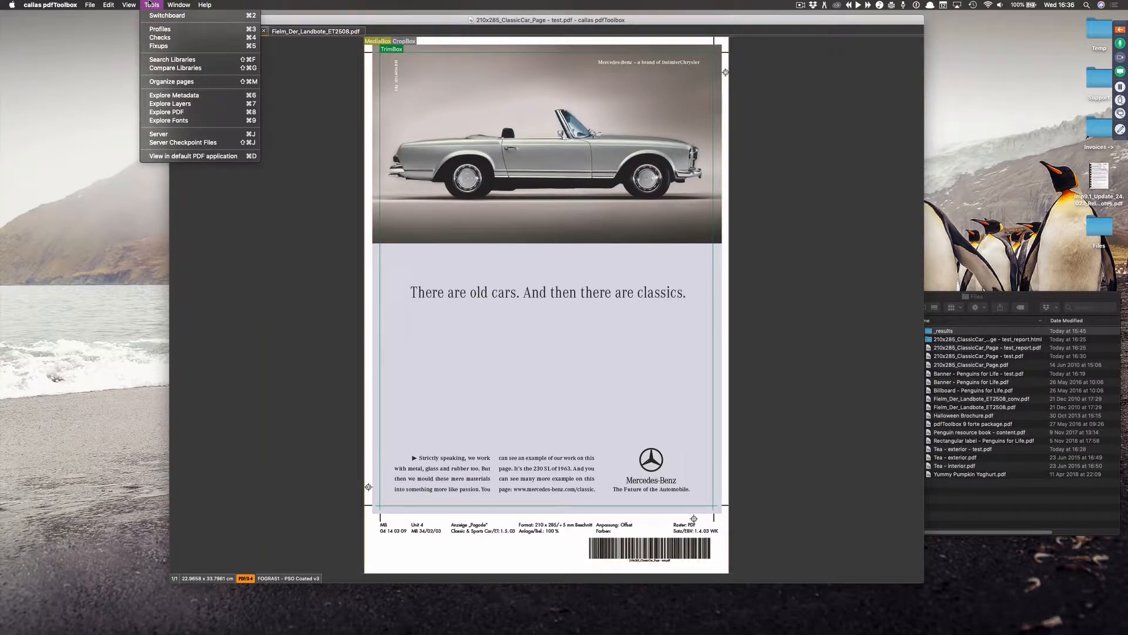
click(151, 4)
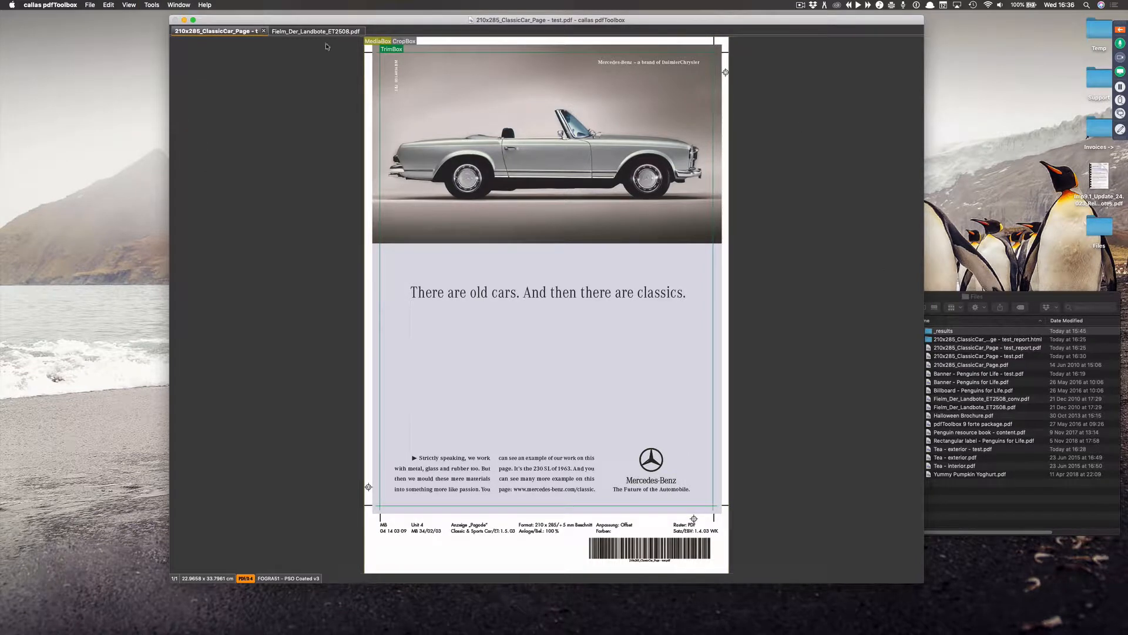
click(264, 31)
click(264, 31)
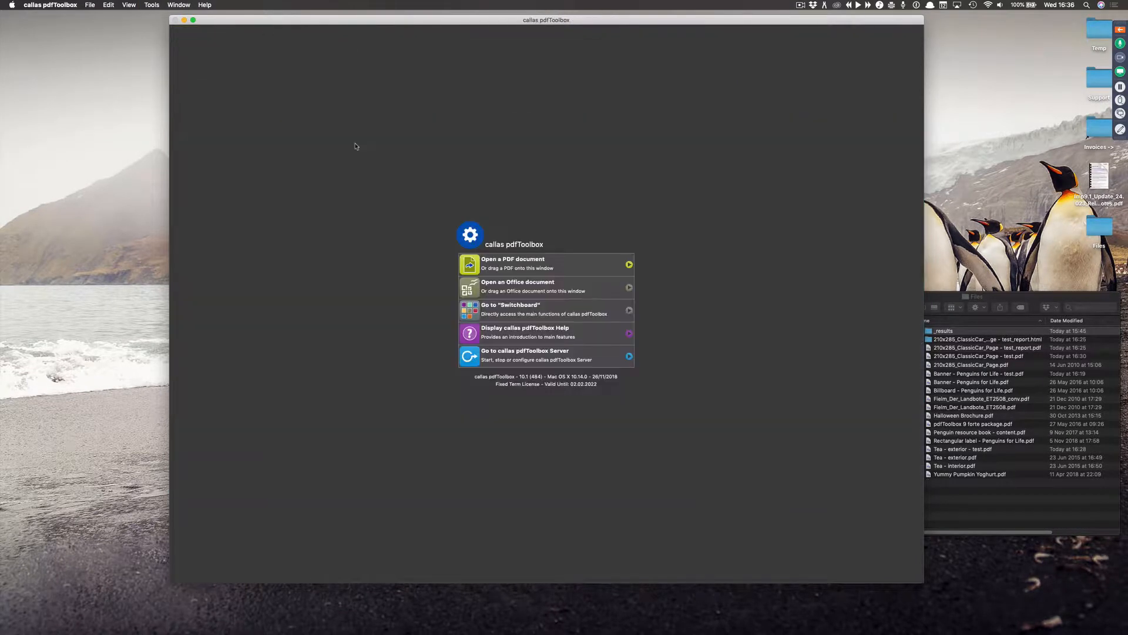
- Open Fielm_Der_Landbote_ET2508_conv.pdf and Fielm_Der_Landbote_ET2508.pdf together and alternate between them to compare their text by eye
click(1013, 500)
drag(1037, 401, 510, 115)
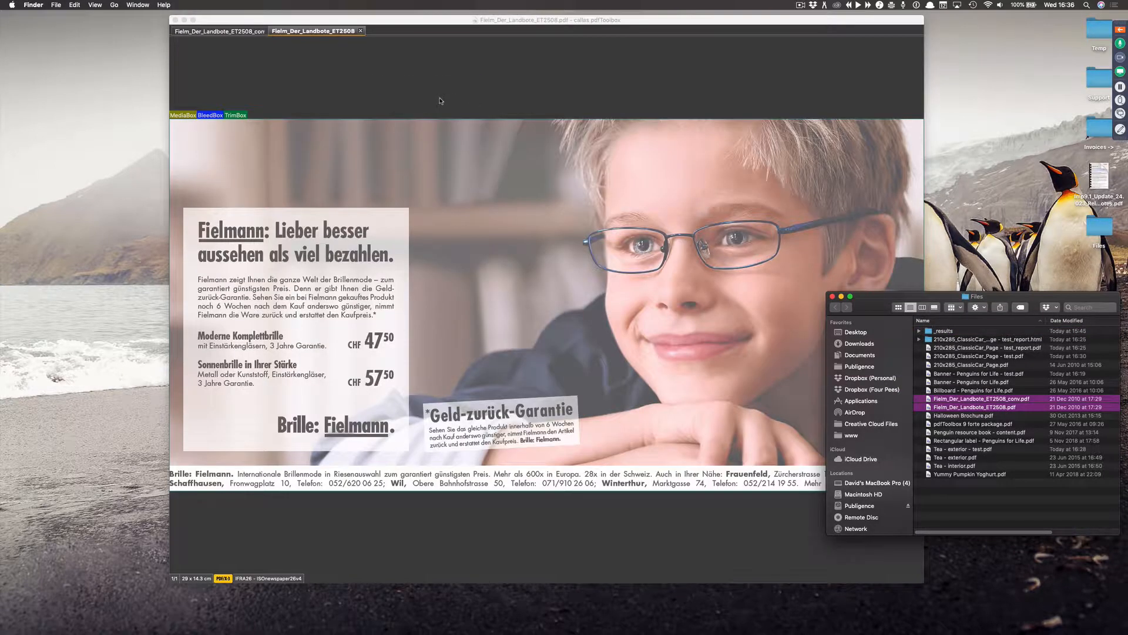
click(246, 31)
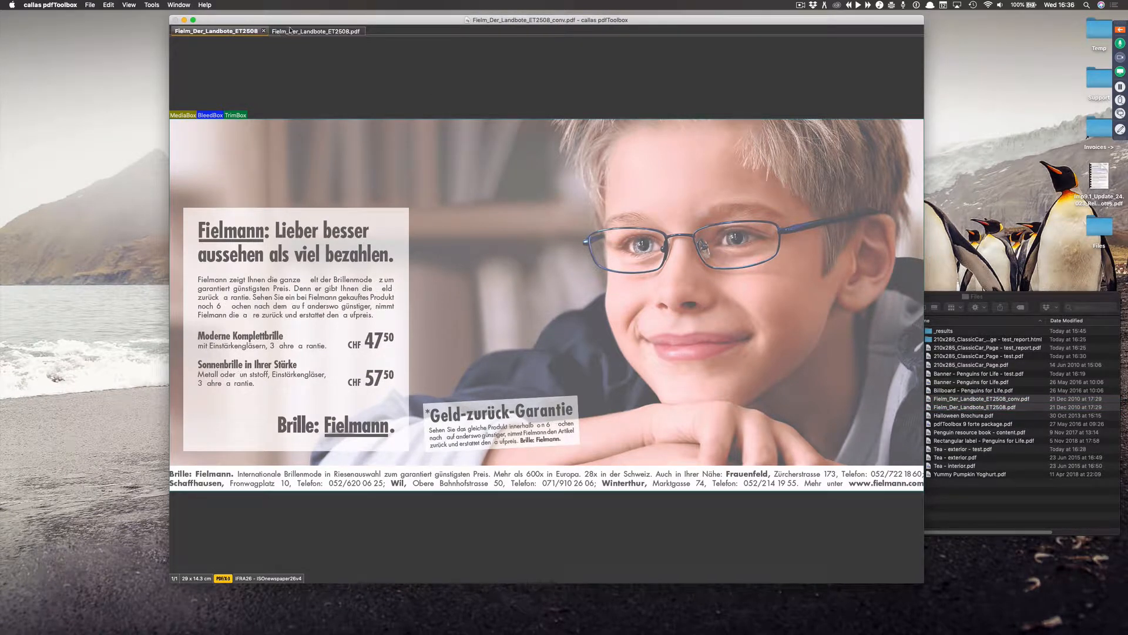
click(290, 31)
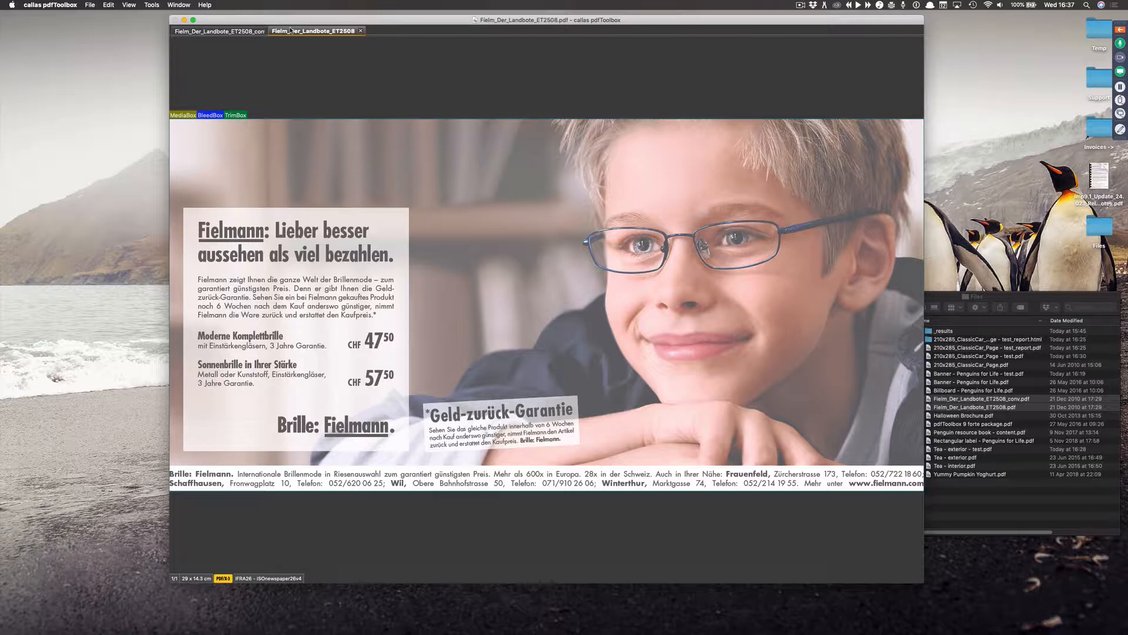
click(248, 34)
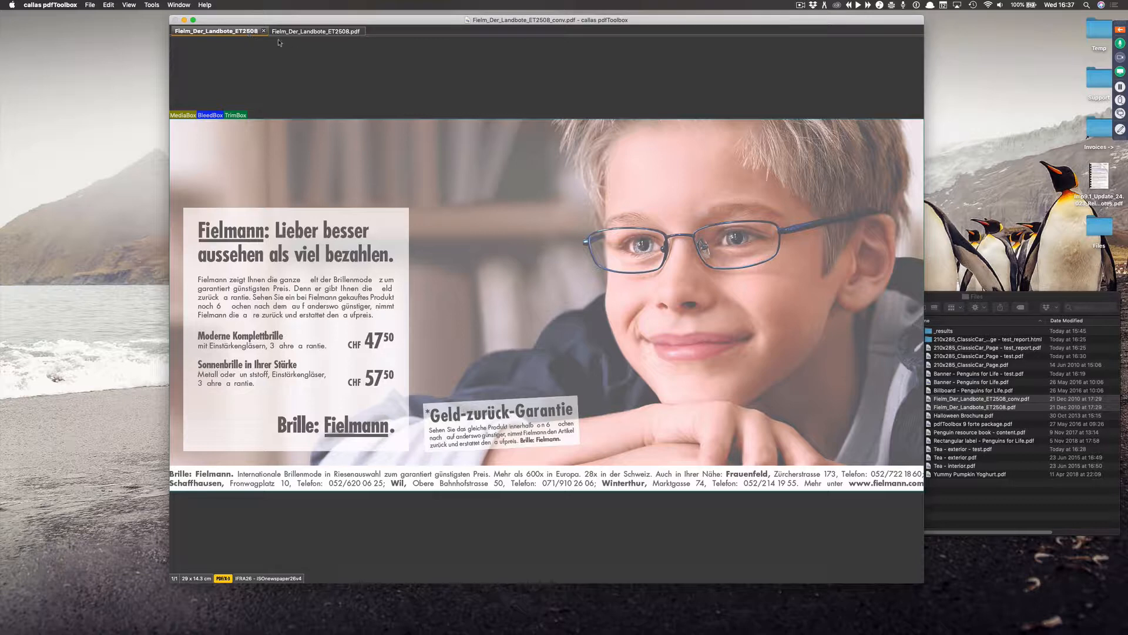
click(315, 31)
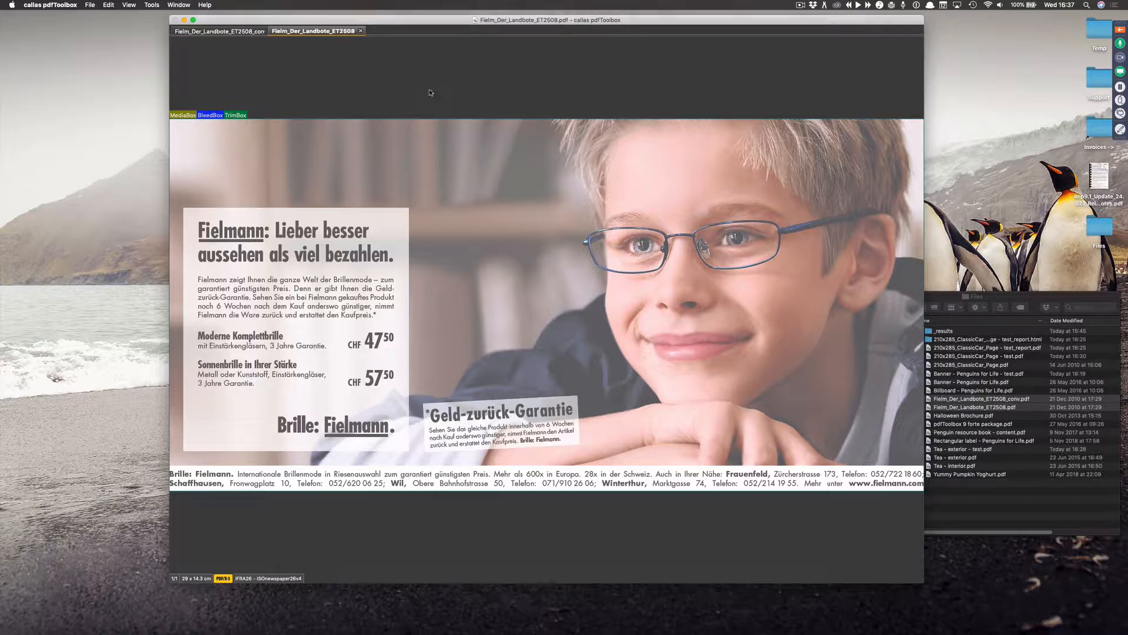
- Compare Fielm_Der_Landbote_ET2508.pdf against its _conv version and examine the highlighted differences in the body text with the loupe
click(148, 4)
mouse_move(134, 5)
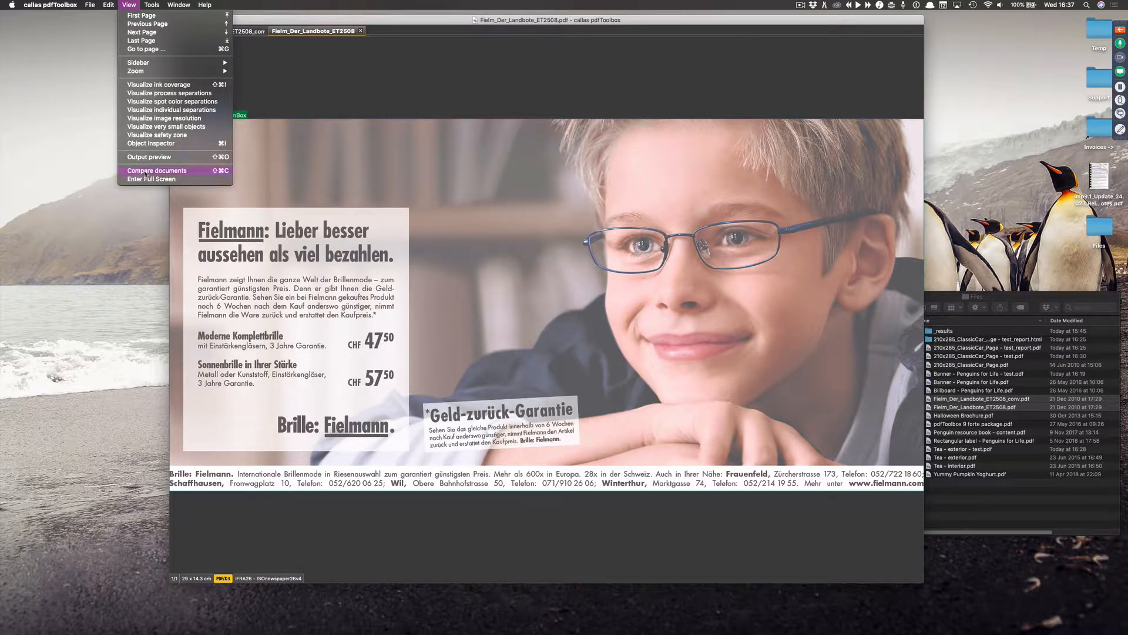
click(198, 172)
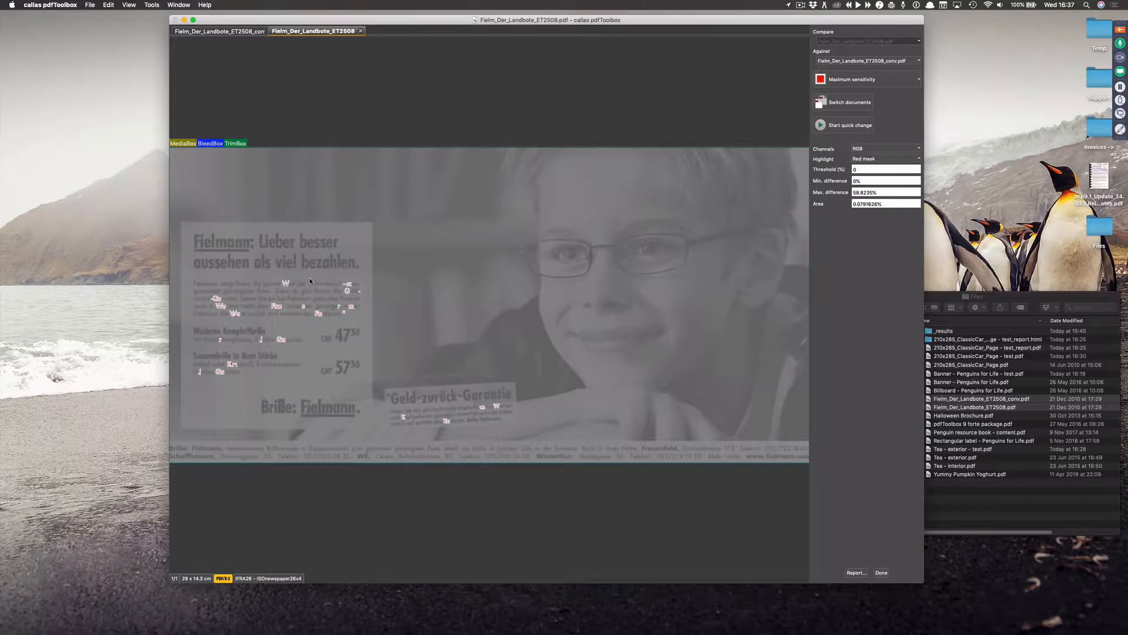
drag(310, 279, 382, 333)
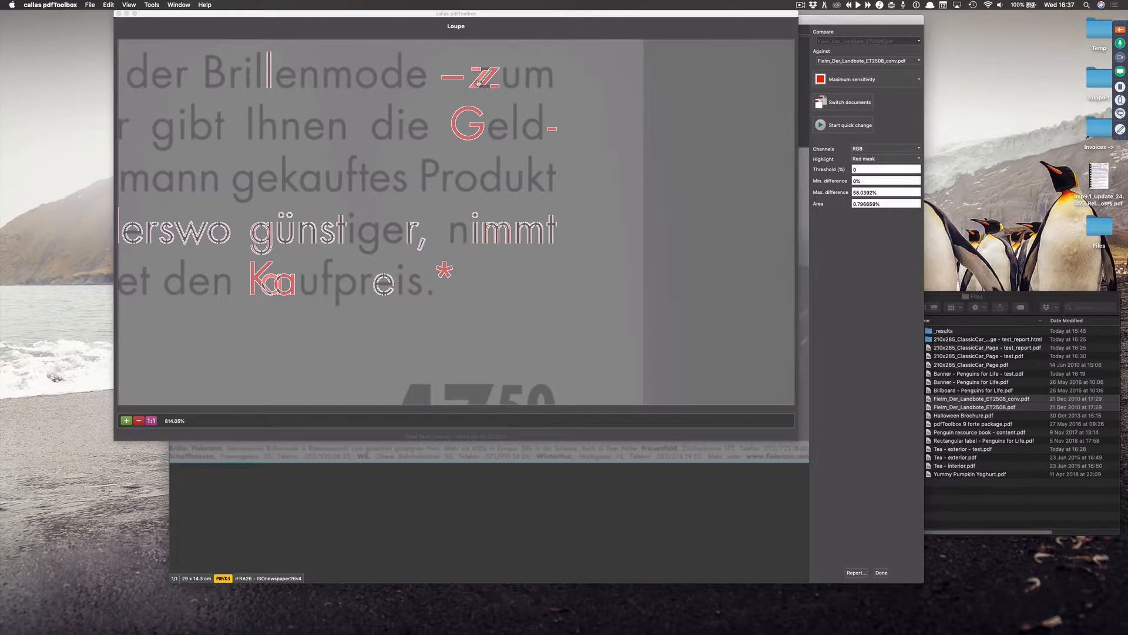
click(119, 13)
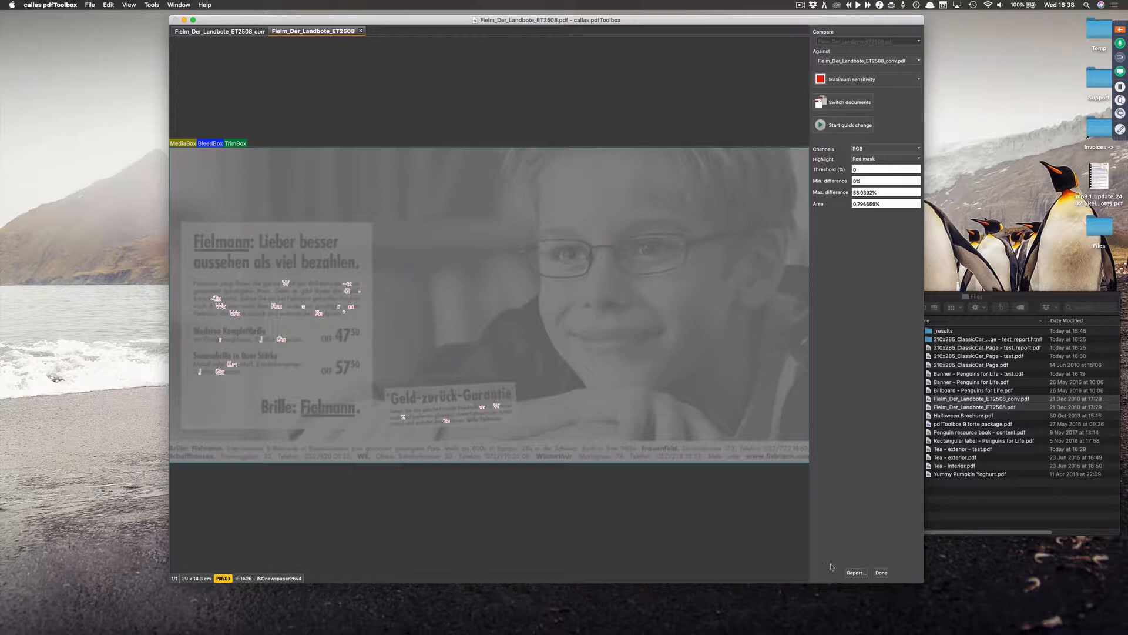
- End the document comparison and close both Fielm_Der_Landbote files
click(881, 572)
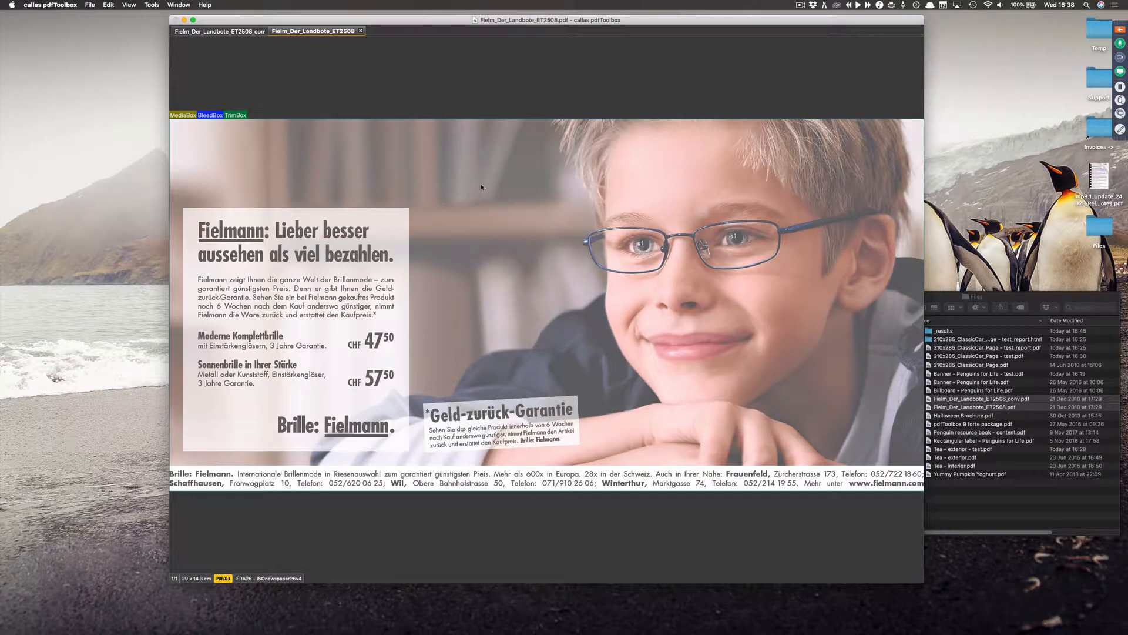
click(361, 31)
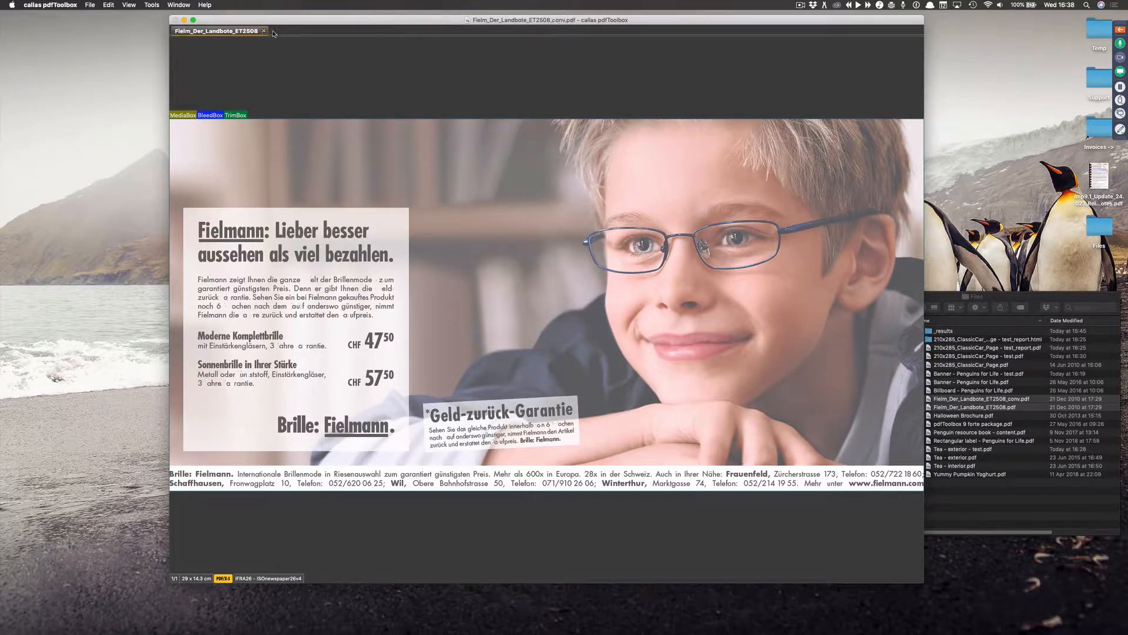
click(264, 31)
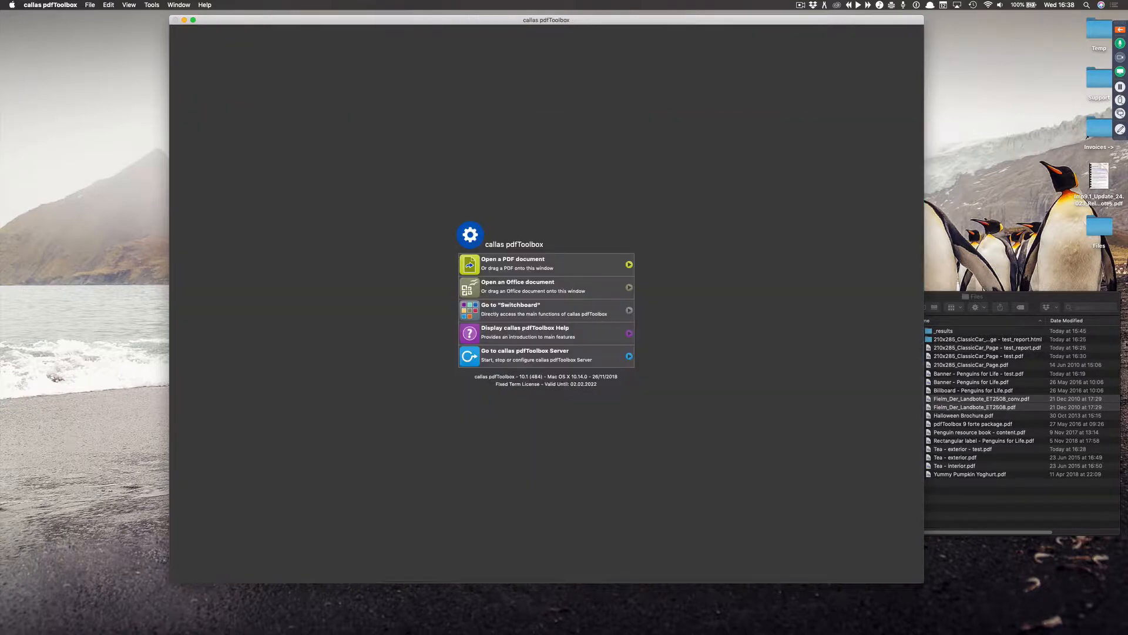
- Open 210x285_ClassicCar_Page.pdf and start the Object inspector on it
click(1030, 487)
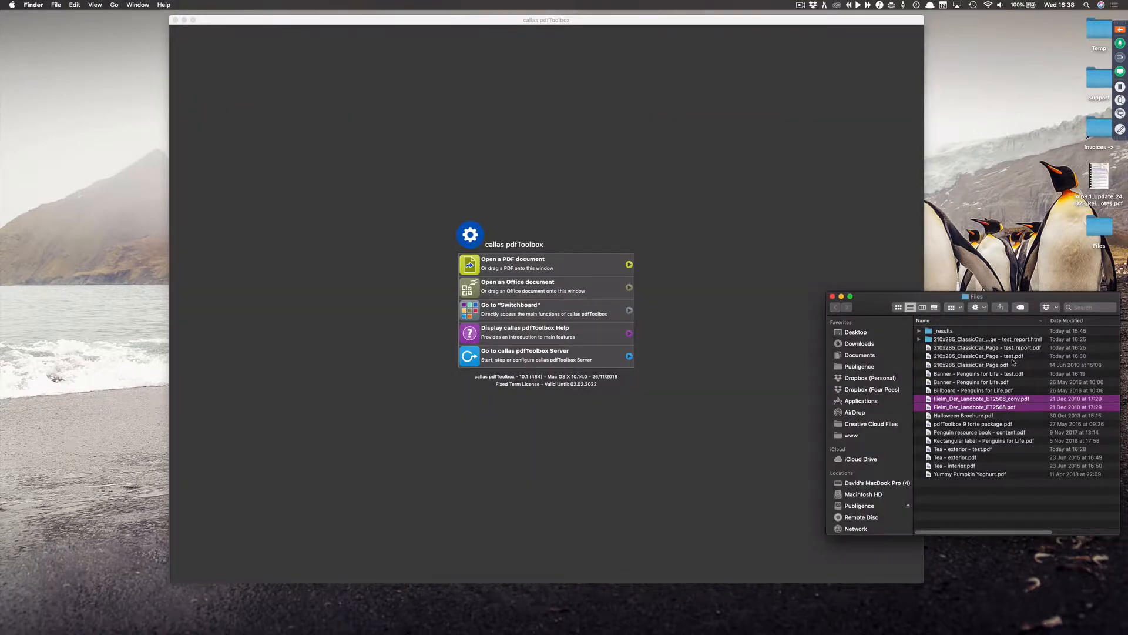
drag(998, 369, 595, 151)
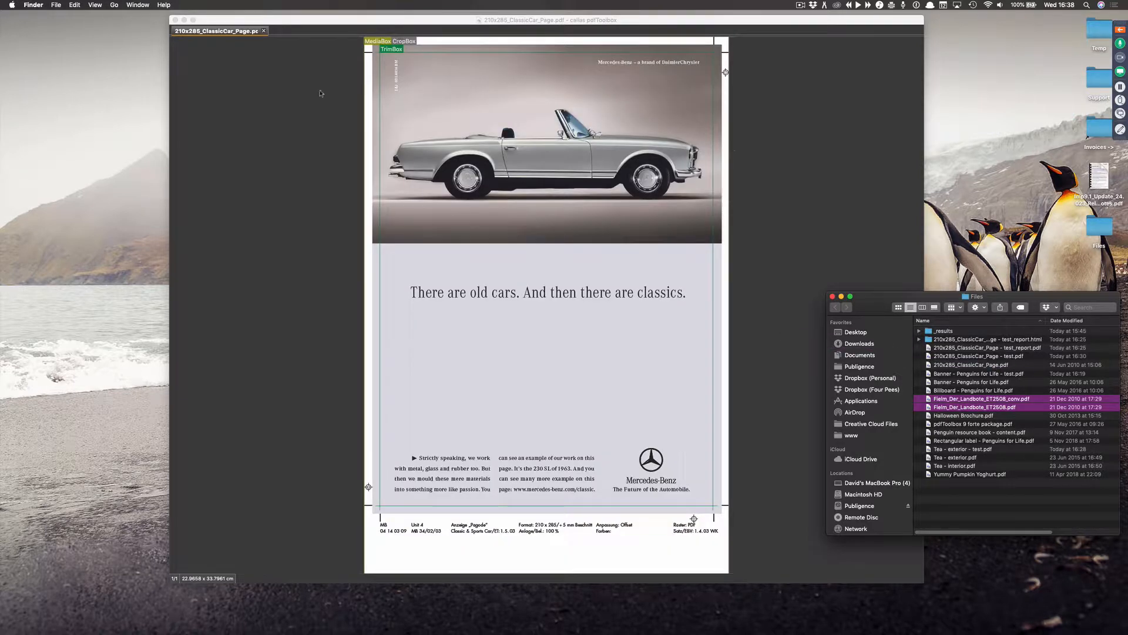
click(203, 48)
click(123, 4)
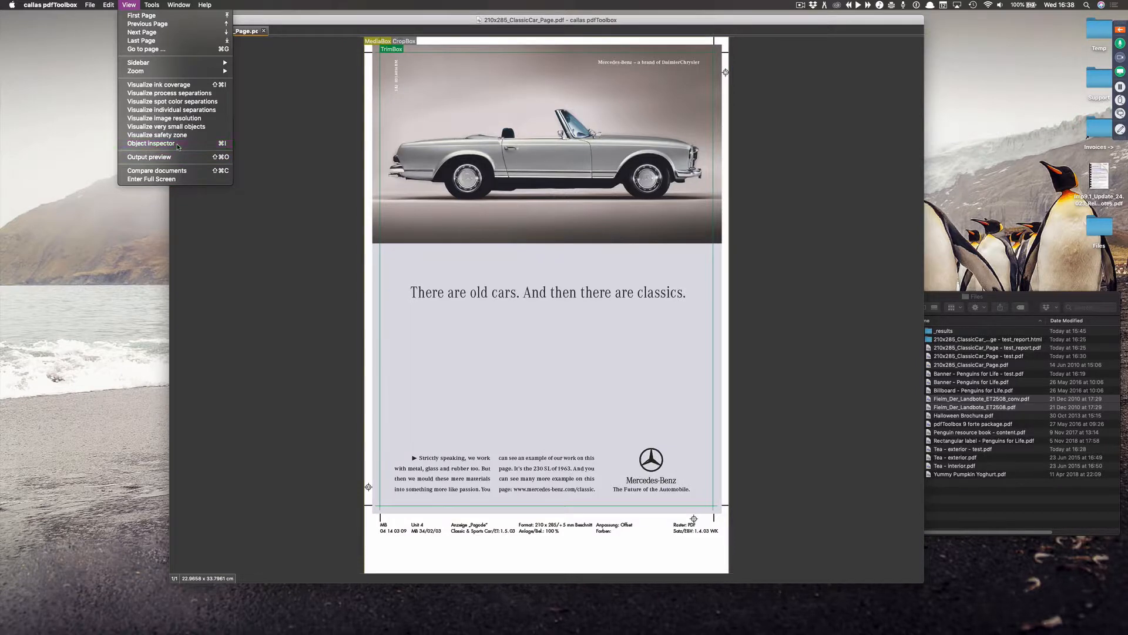
click(177, 144)
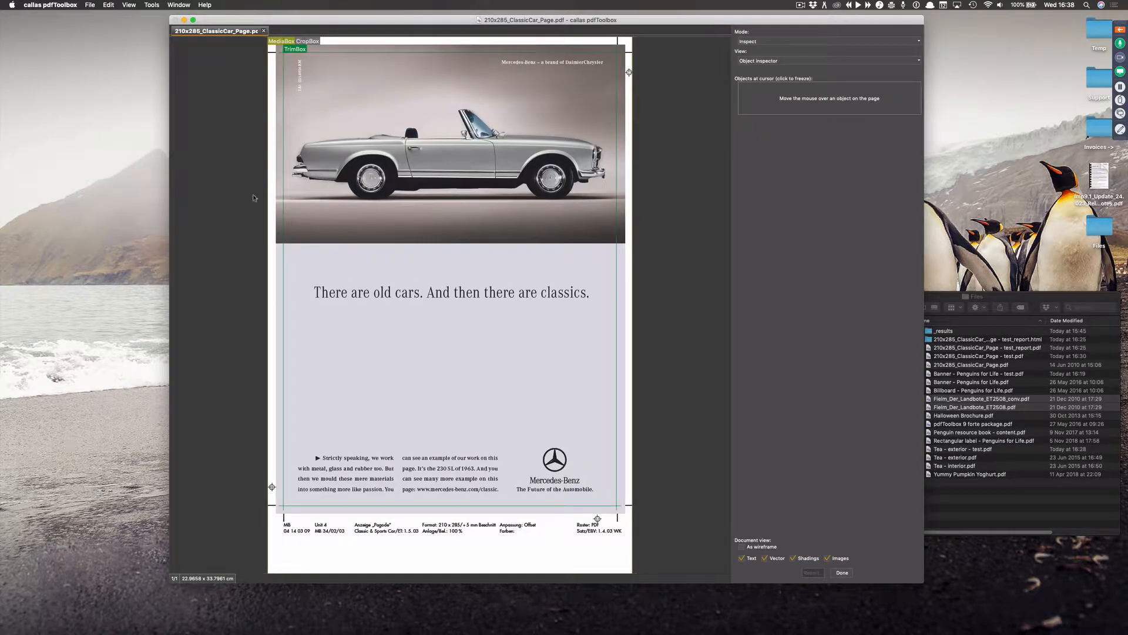
- Inspect the properties of the car image, and briefly display the page as wireframe before restoring the normal view
click(598, 209)
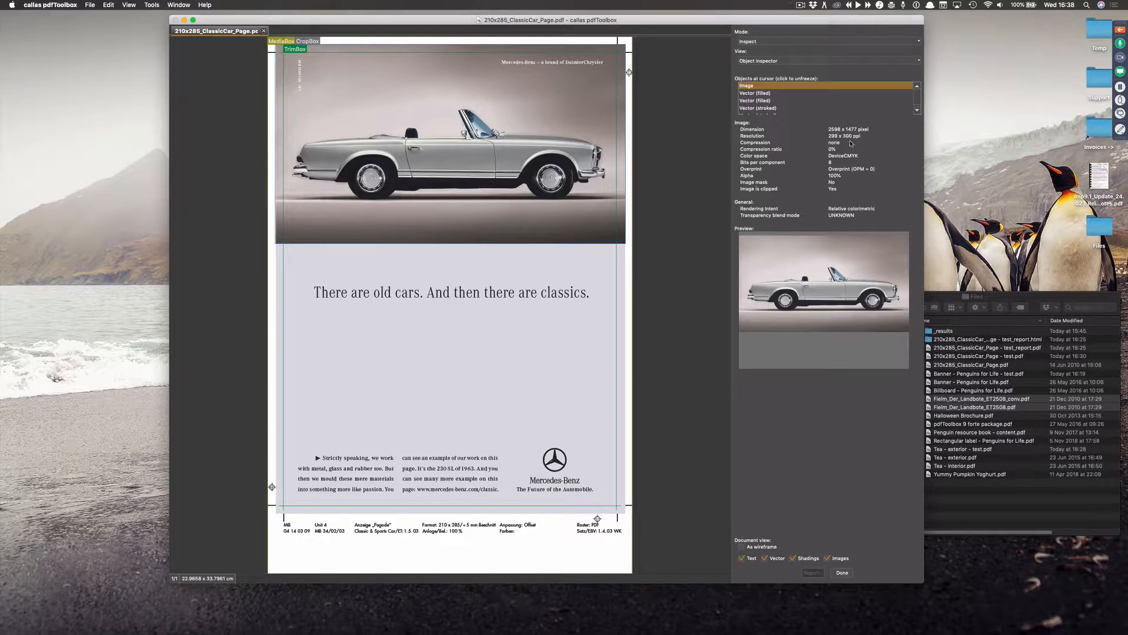
click(741, 547)
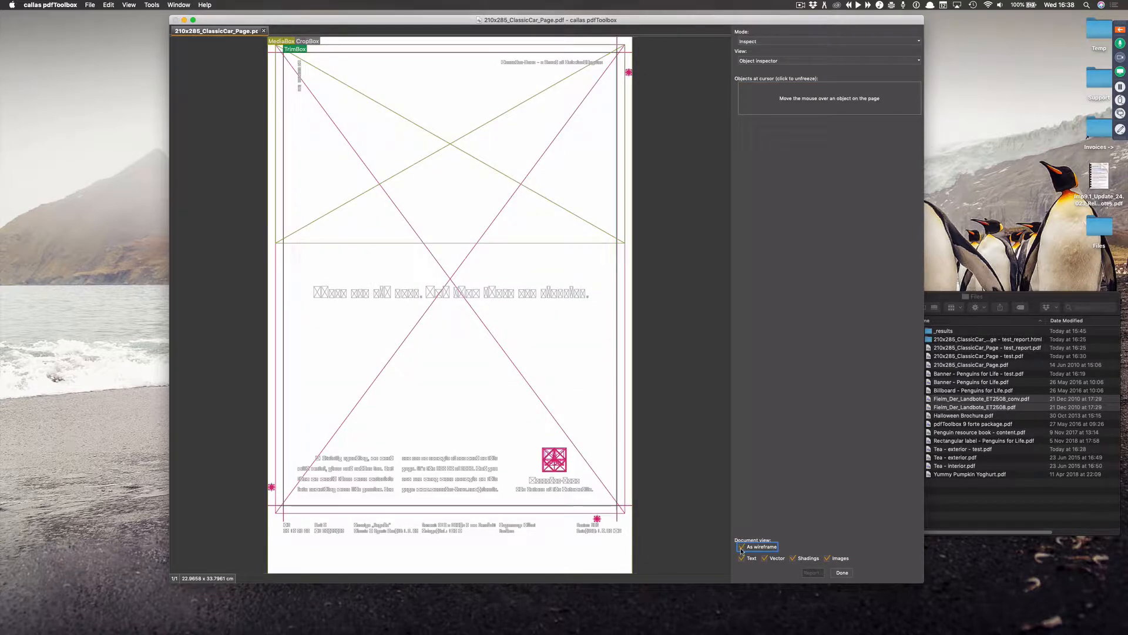
click(742, 549)
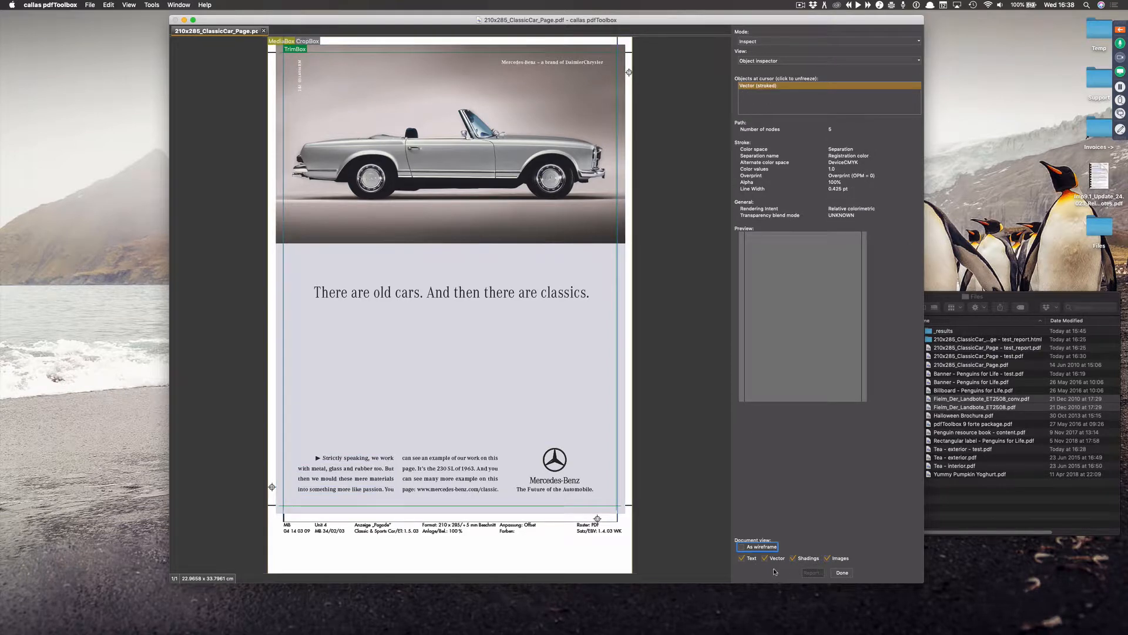
- Hide and restore the page's text and vector objects in turn, and leave the Object inspector
click(742, 559)
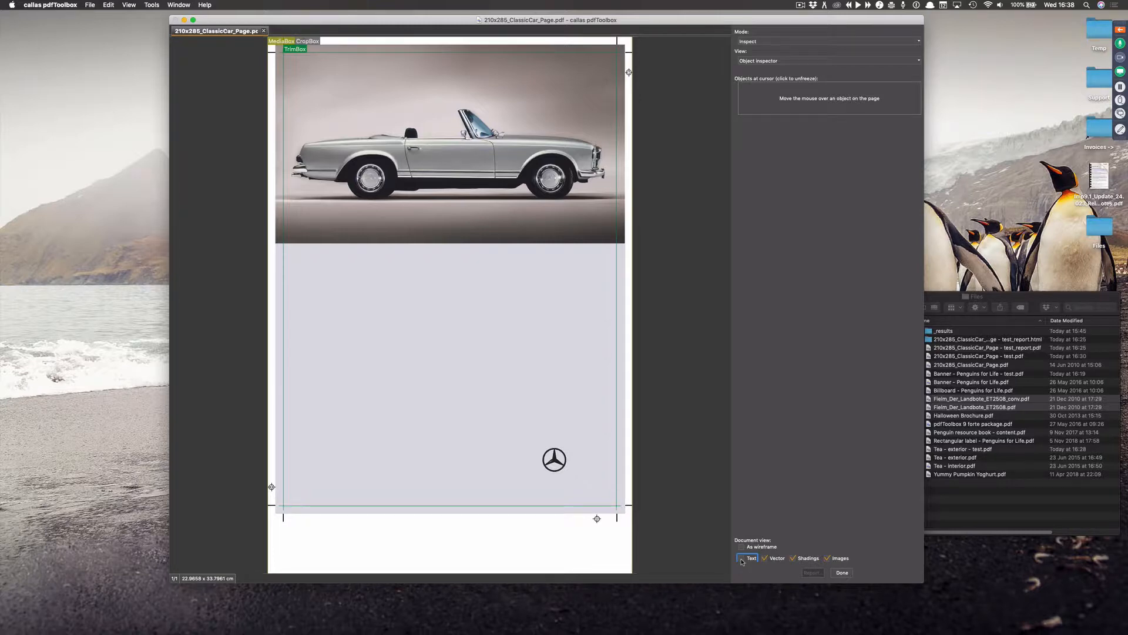
click(742, 559)
click(765, 559)
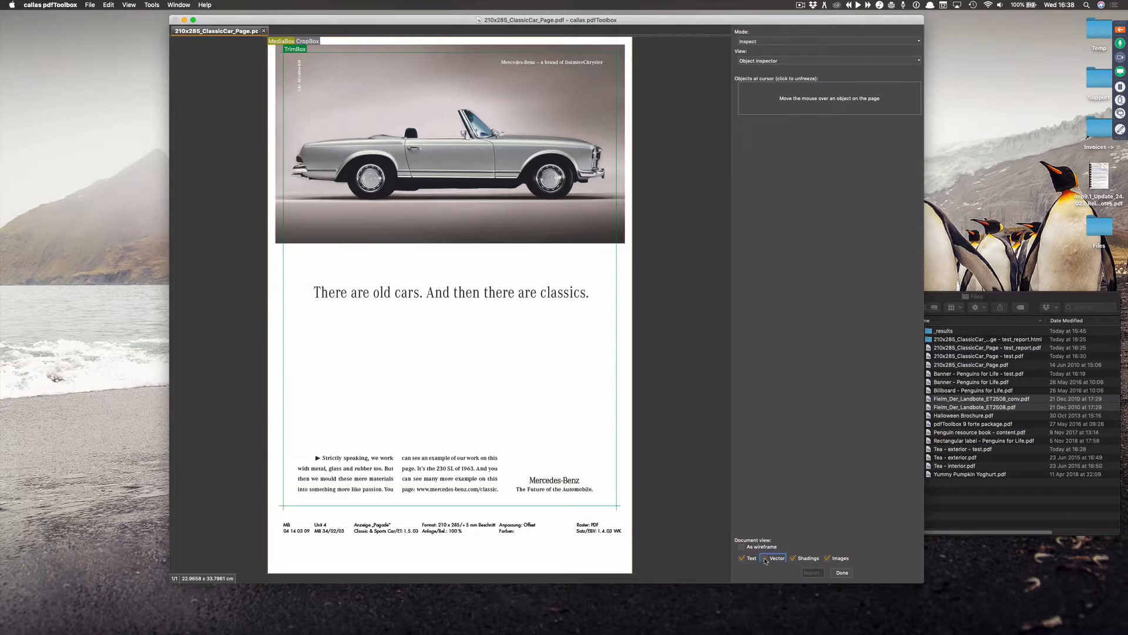
click(765, 559)
click(742, 559)
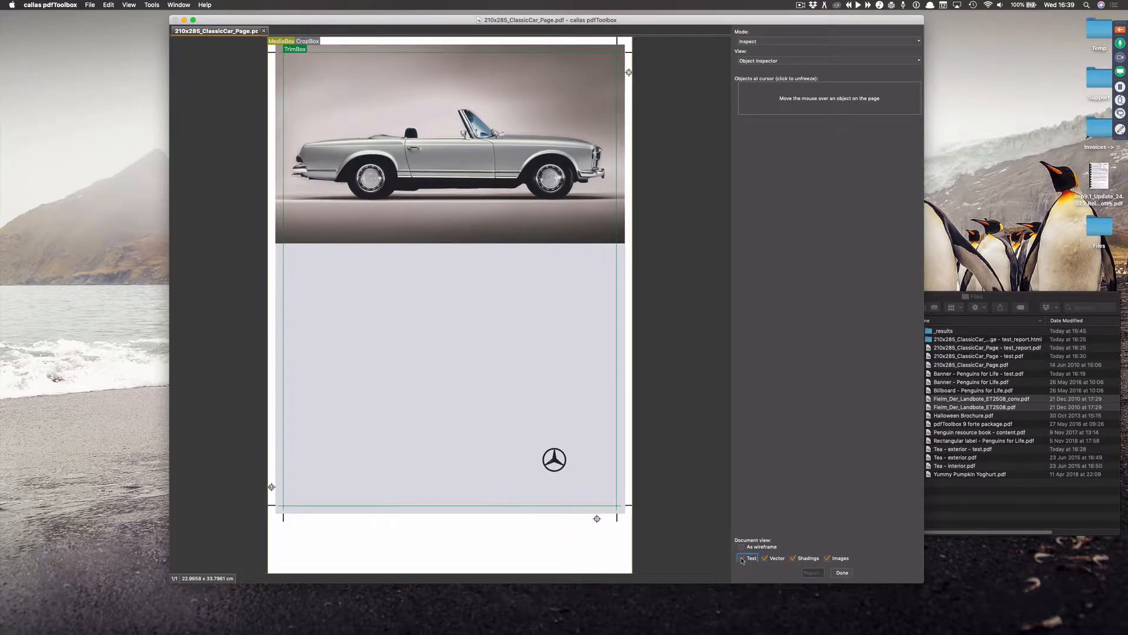
click(741, 559)
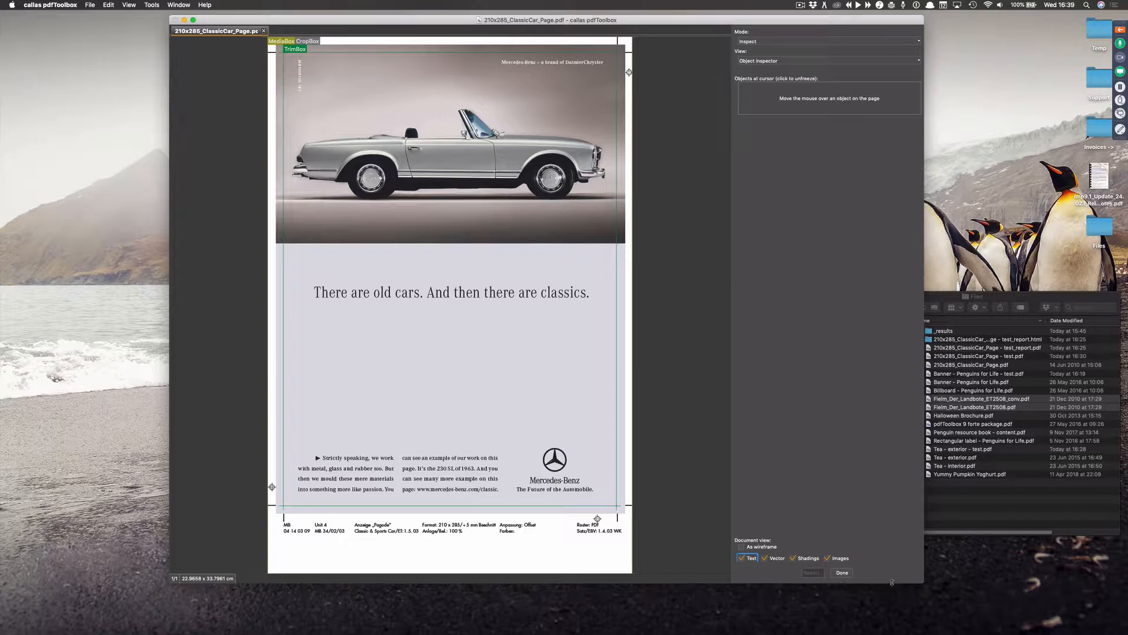
click(845, 574)
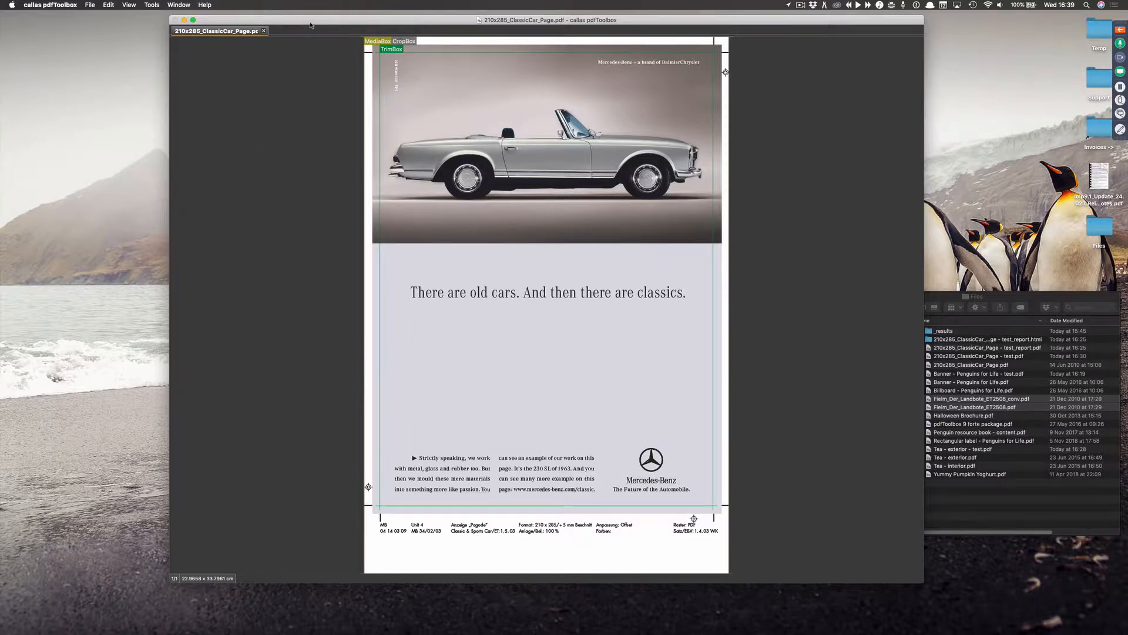
- View the Booklet action in the Switchboard's Arrange group, and close the Switchboard again
drag(312, 21, 204, 17)
click(164, 5)
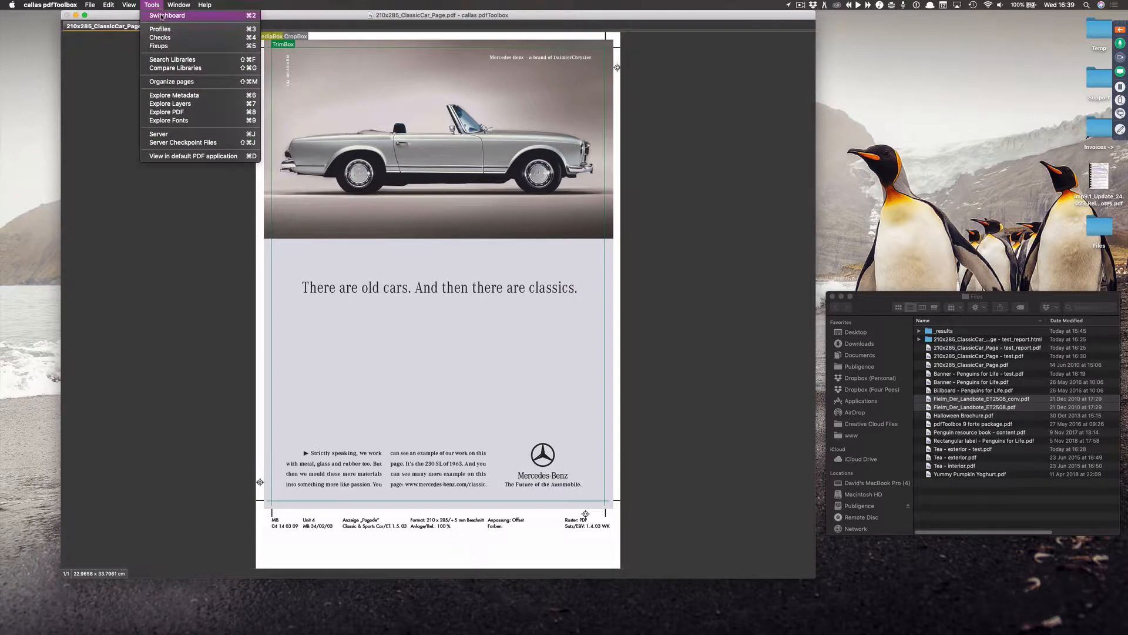
click(163, 18)
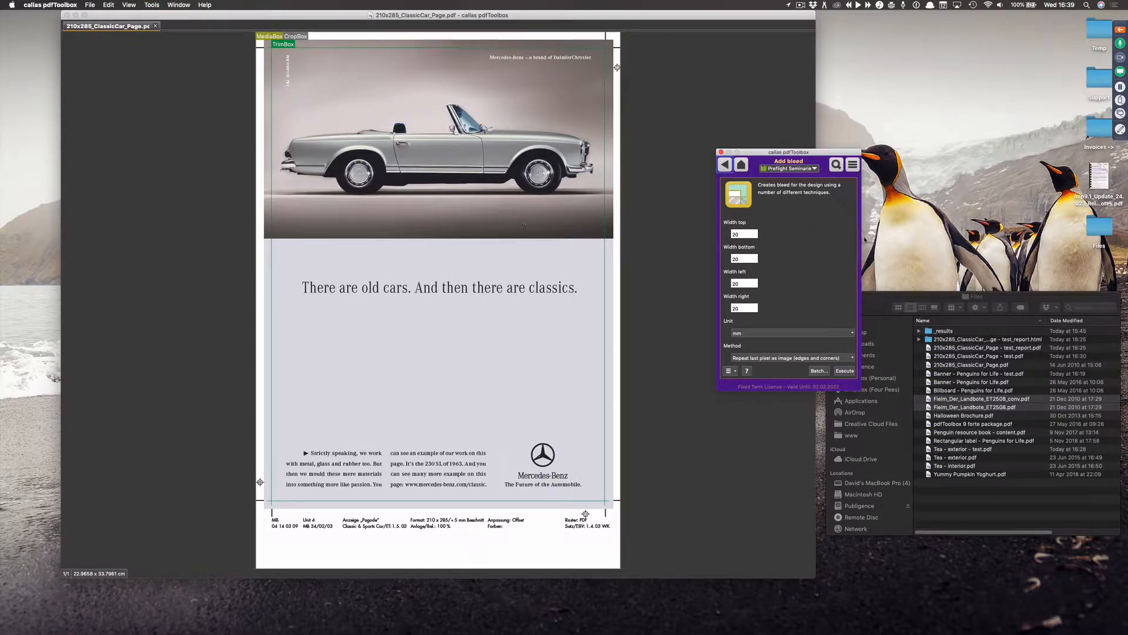
click(743, 167)
drag(764, 152, 478, 67)
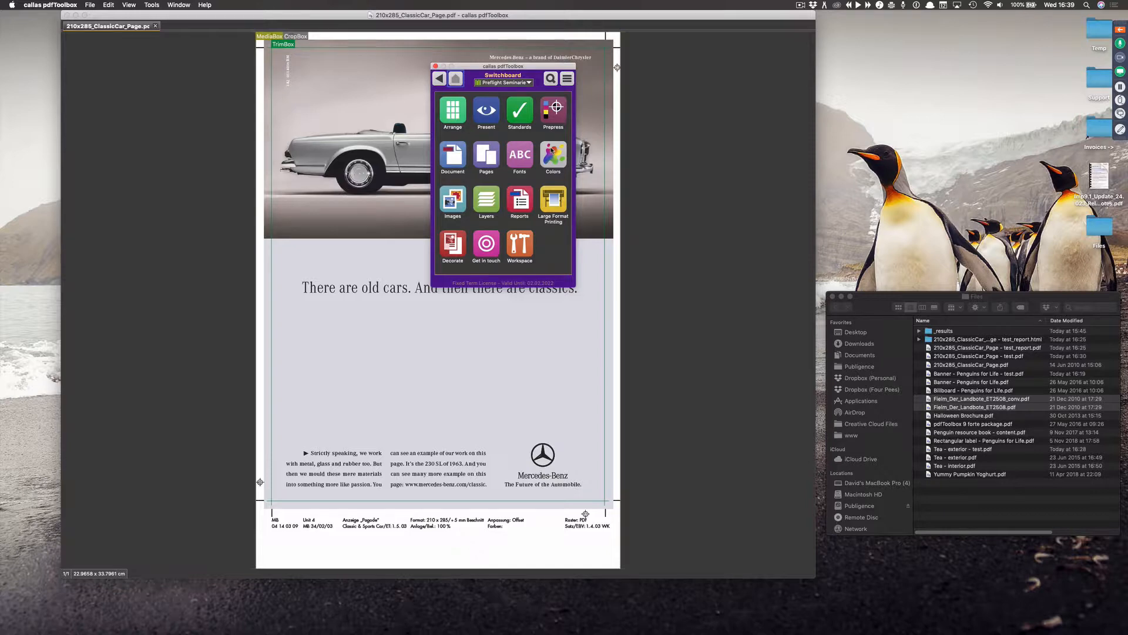
click(453, 116)
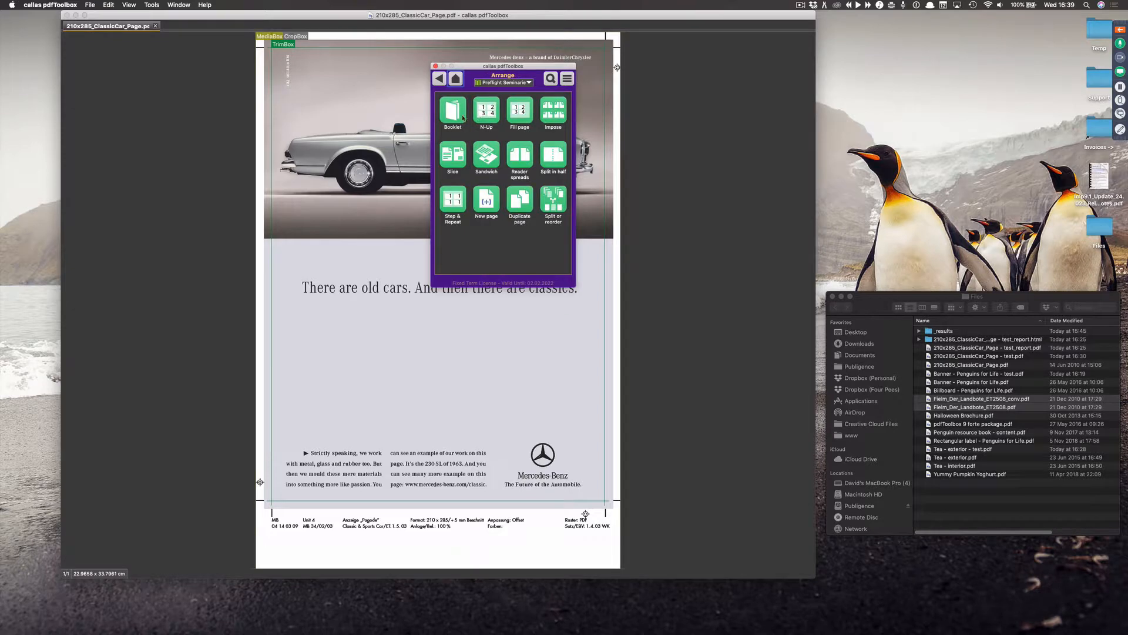
click(454, 111)
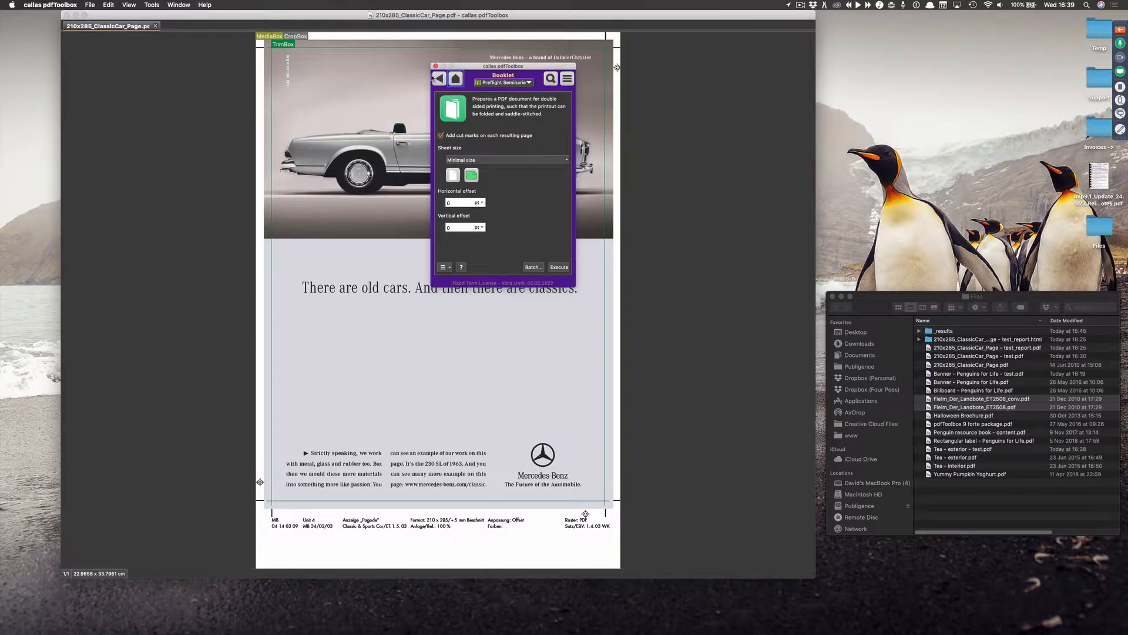
click(456, 78)
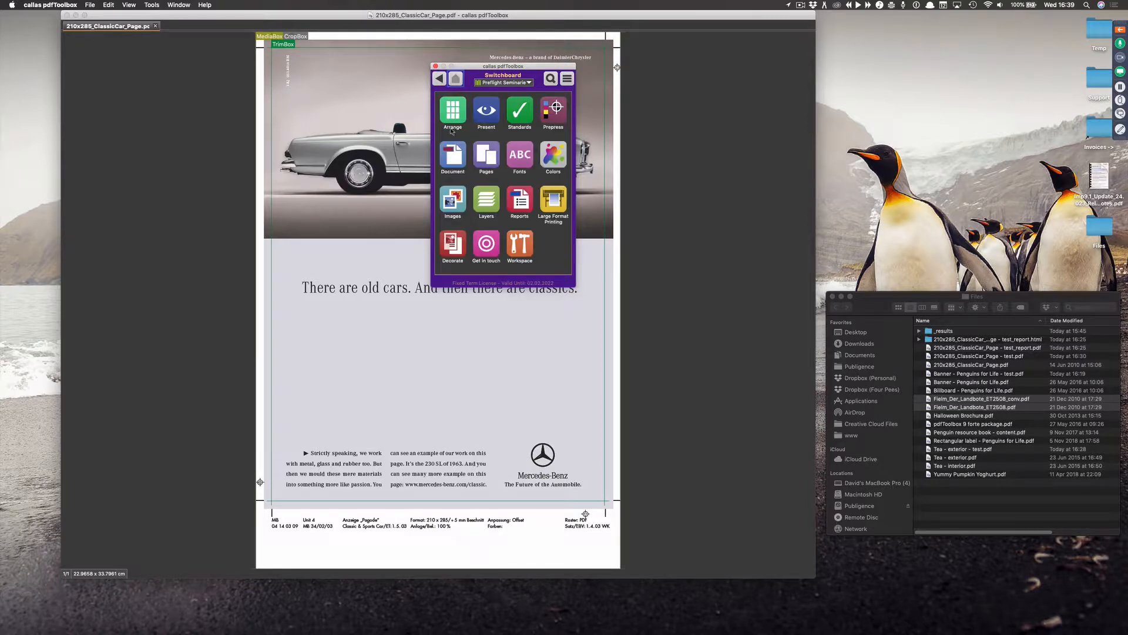
click(436, 66)
- Open the Profiles window over the page and look through the checks and fixups before returning to the profiles
click(177, 5)
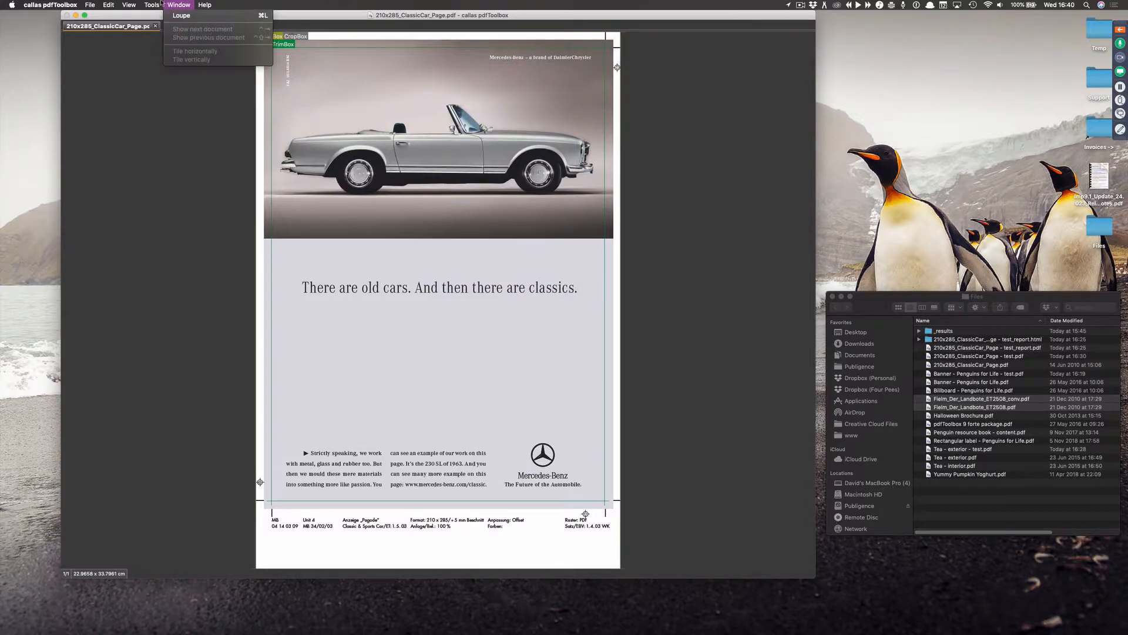
click(192, 57)
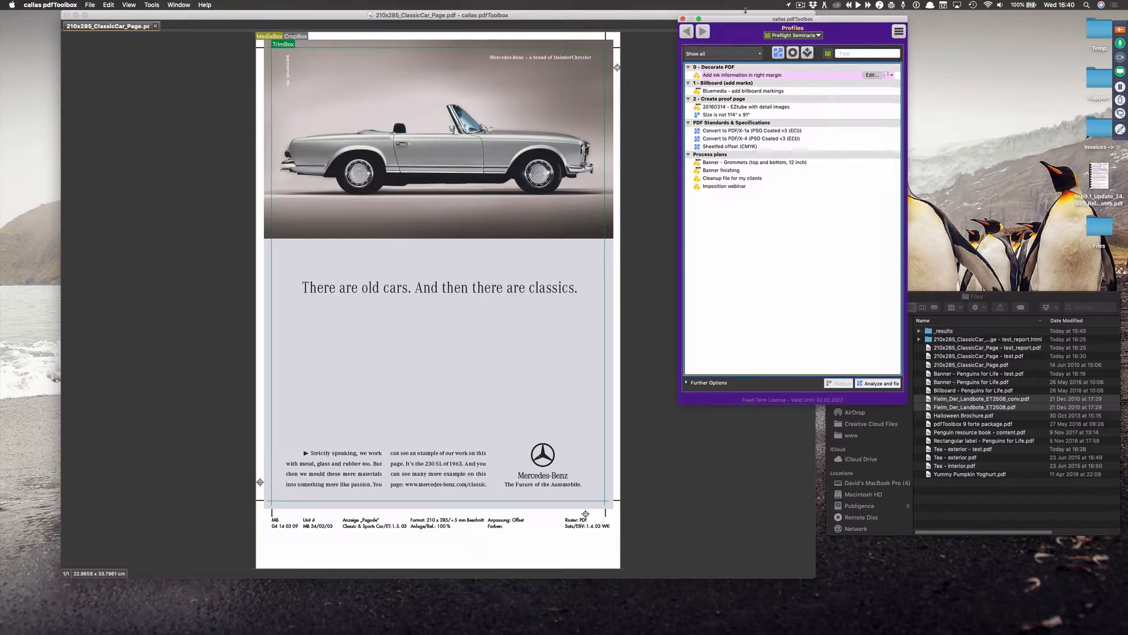
drag(747, 19, 475, 61)
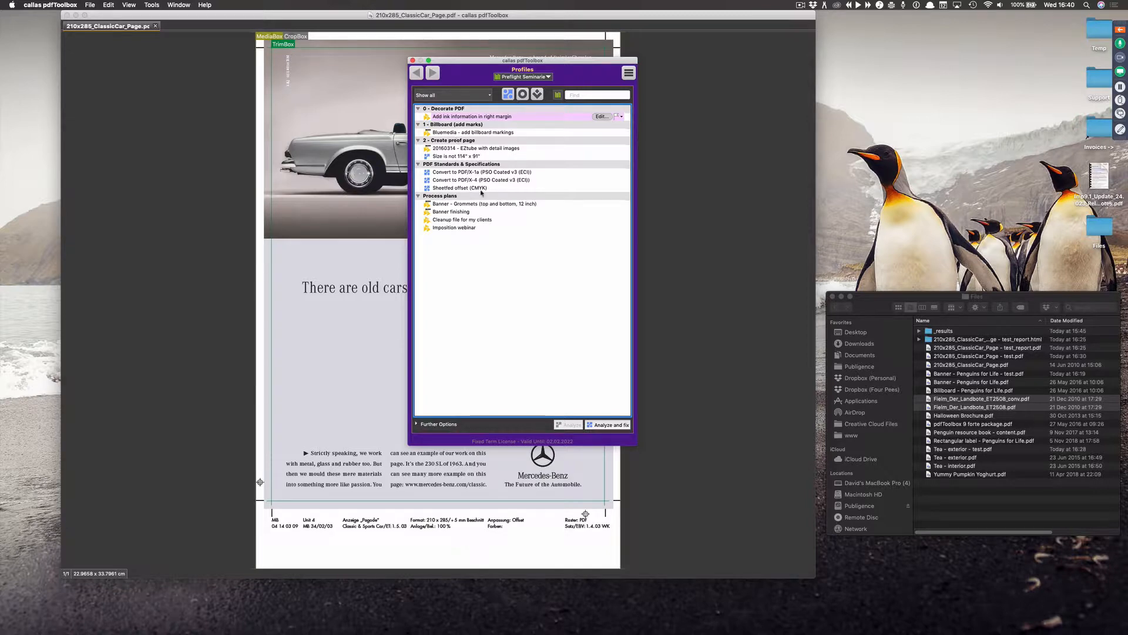
click(522, 95)
click(538, 95)
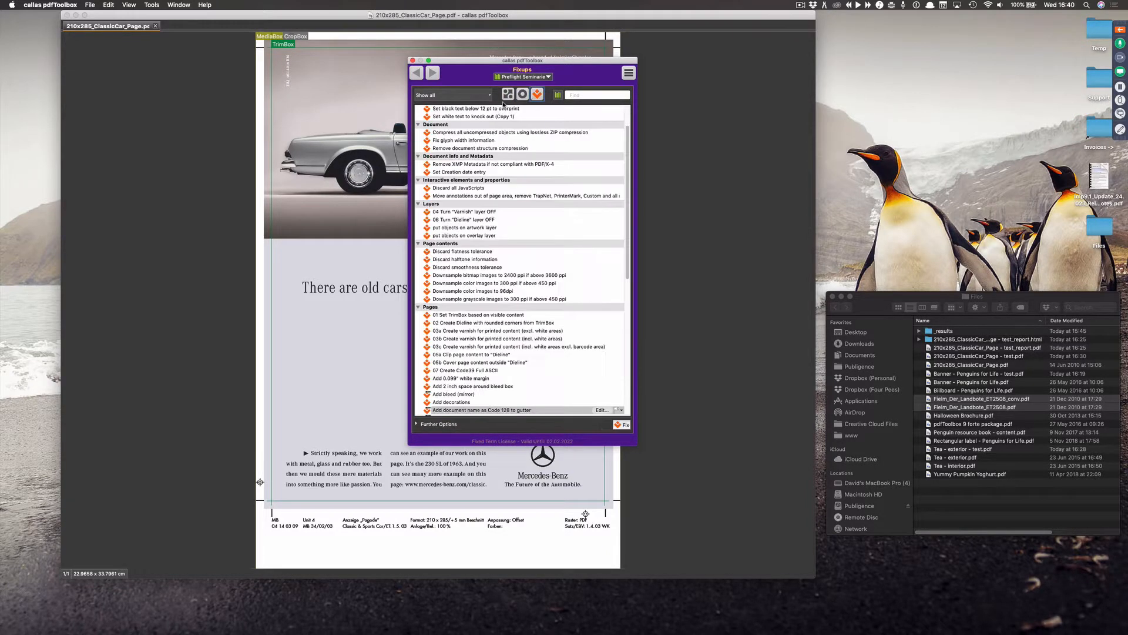
click(508, 95)
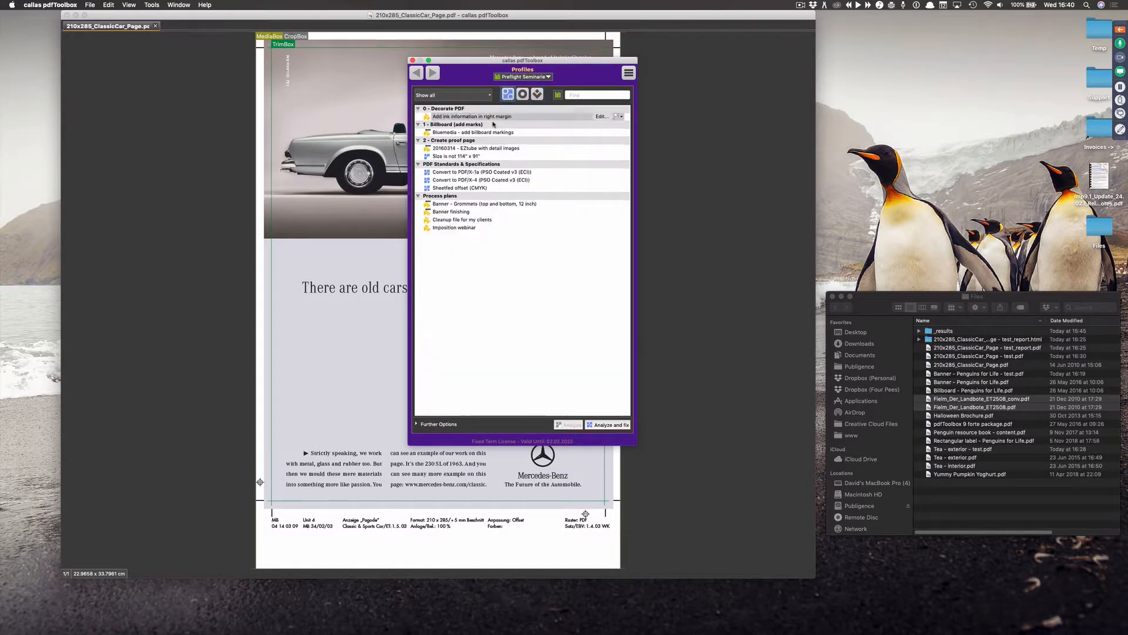
- Browse the Prepress, Color and Transparency and PDF Standards libraries, viewing the Convert to PDF/X-5n (7C Indigo TAC370 (ColorLogic)) profile and the process plans in PDF Standards
click(550, 77)
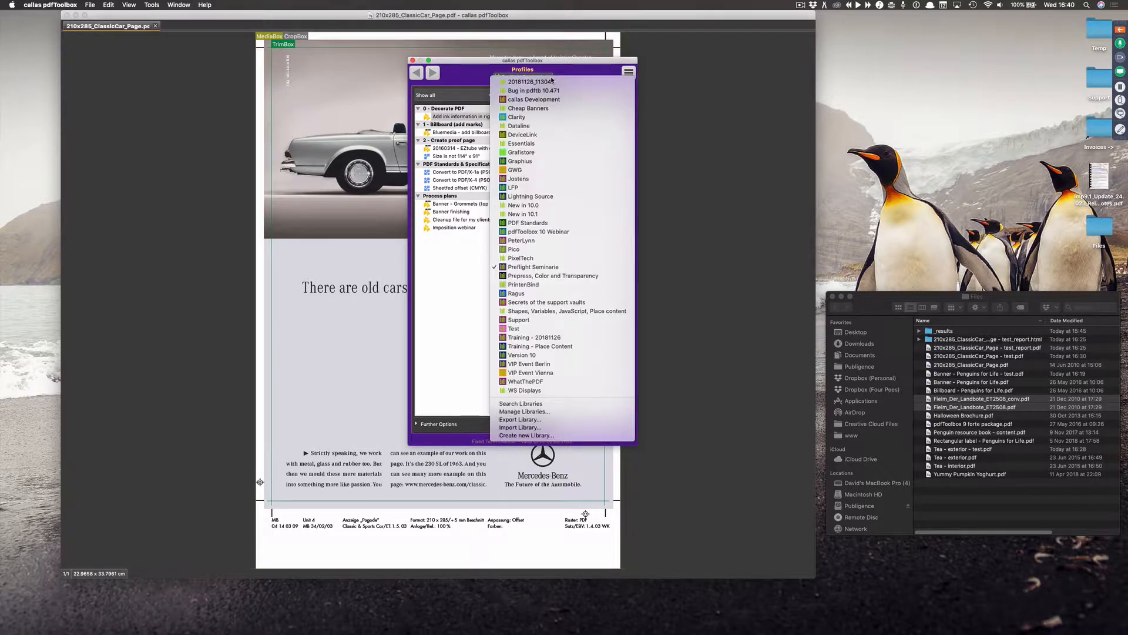
click(561, 276)
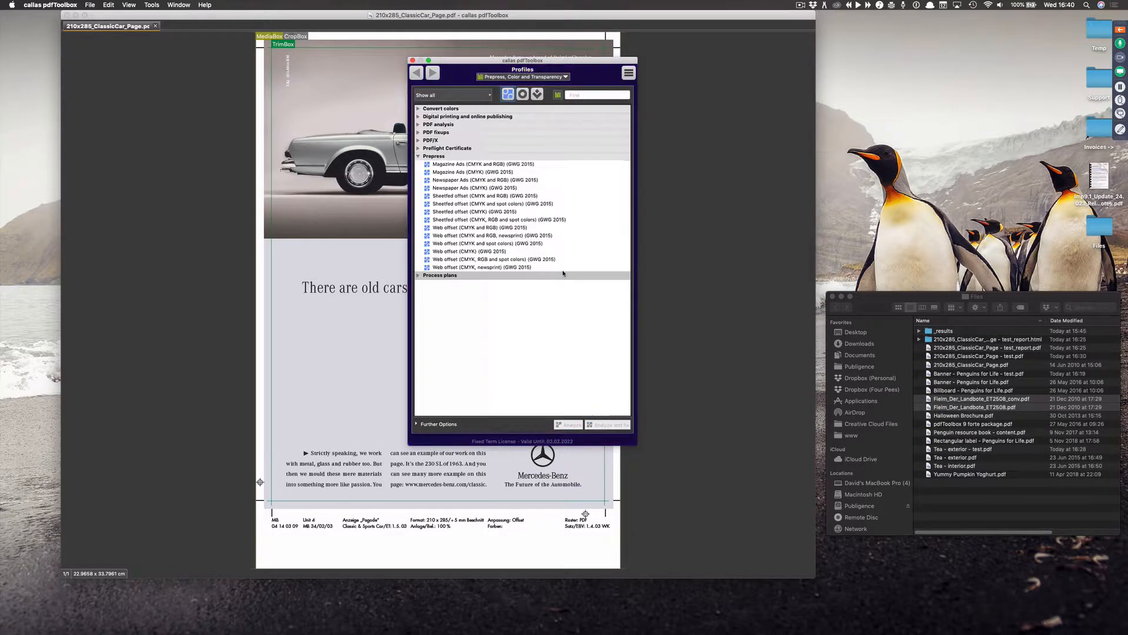
click(495, 78)
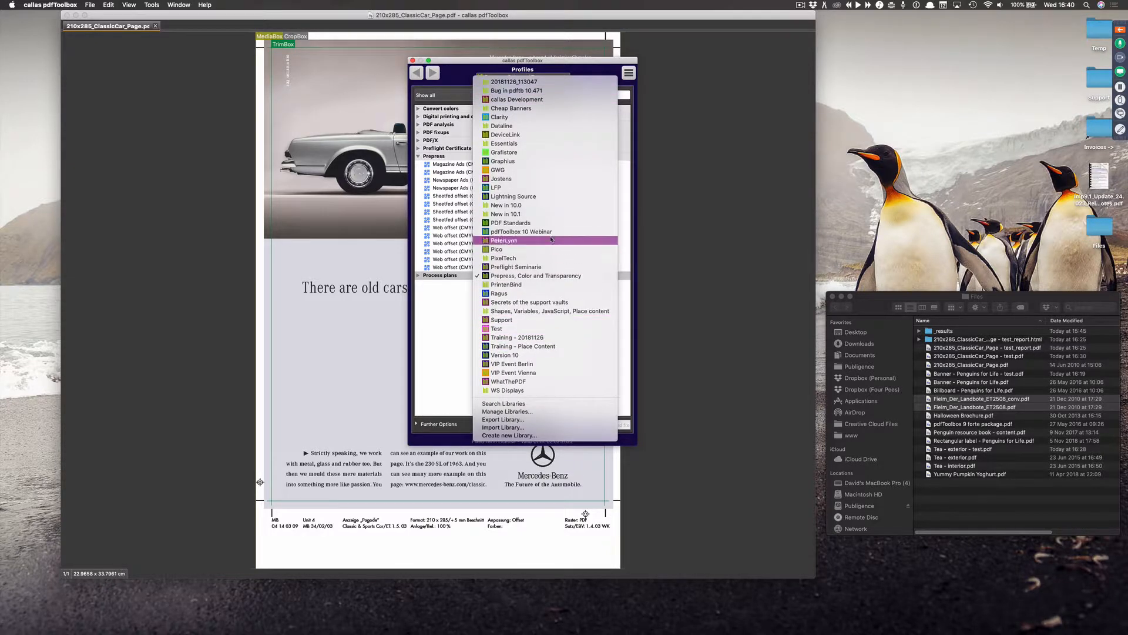
click(529, 223)
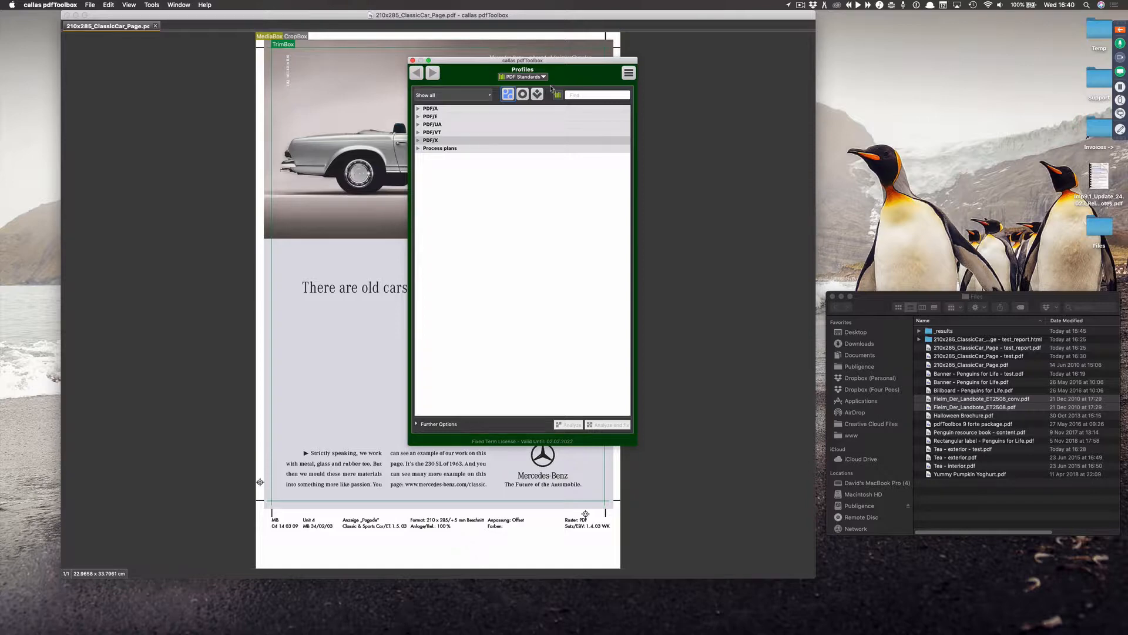
click(431, 140)
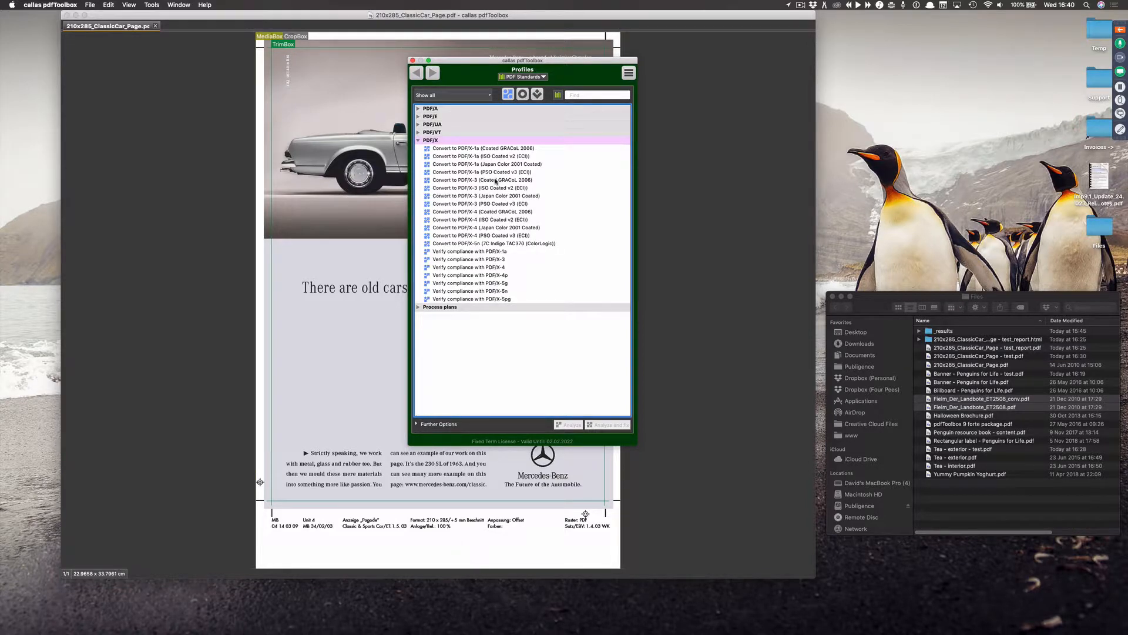
click(503, 244)
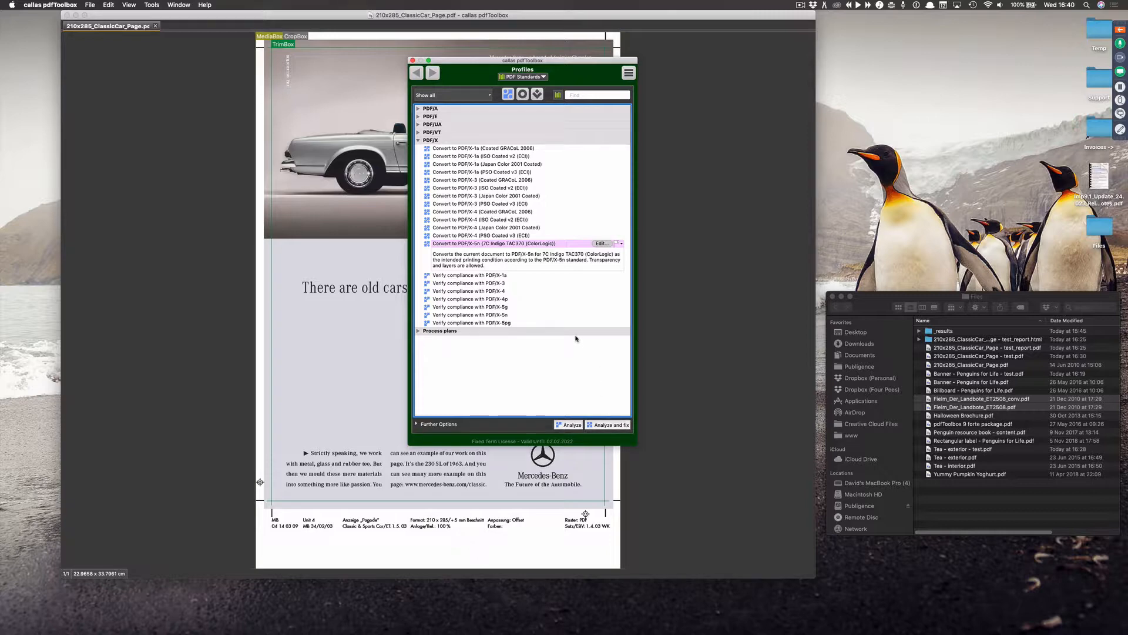
click(482, 331)
- Switch the library back to Prepress, Color and Transparency and expand its process plans
click(543, 77)
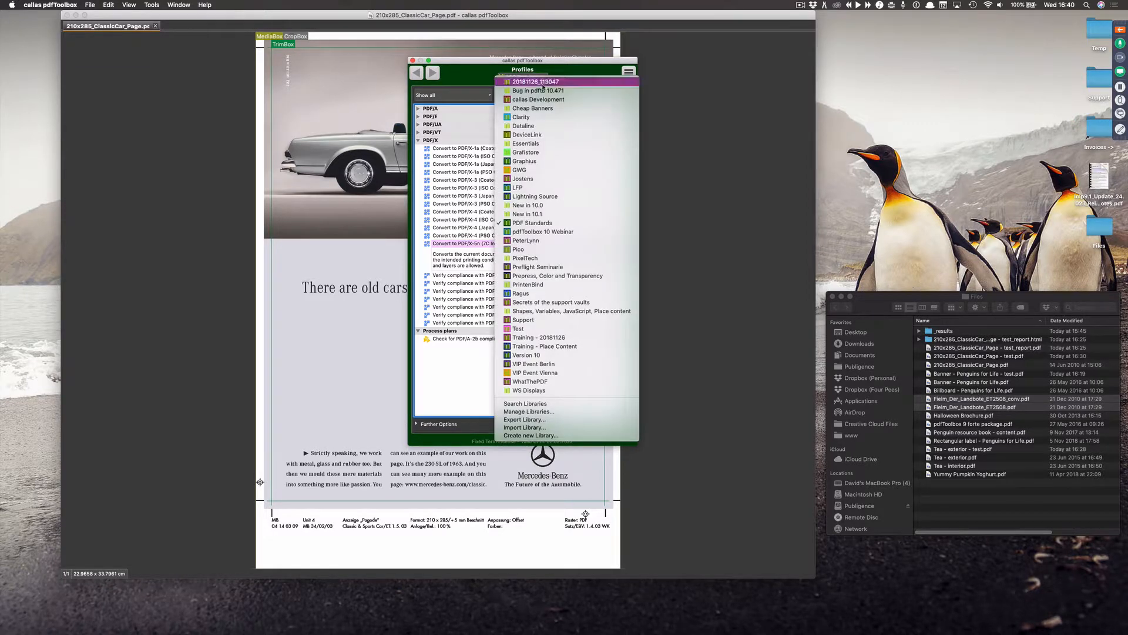
click(550, 277)
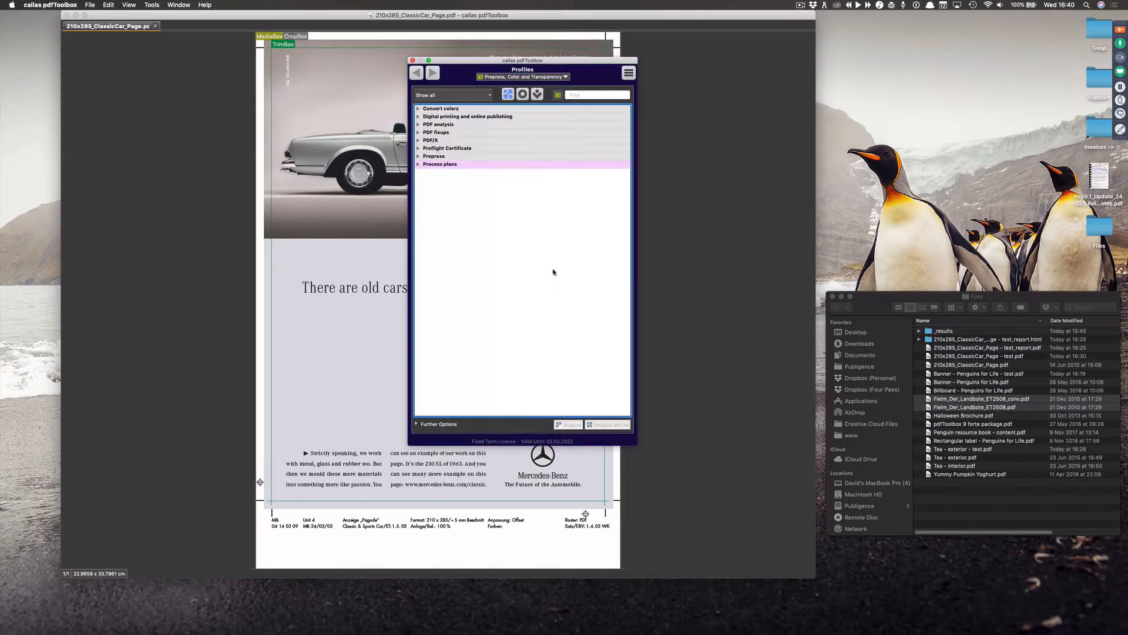
click(419, 165)
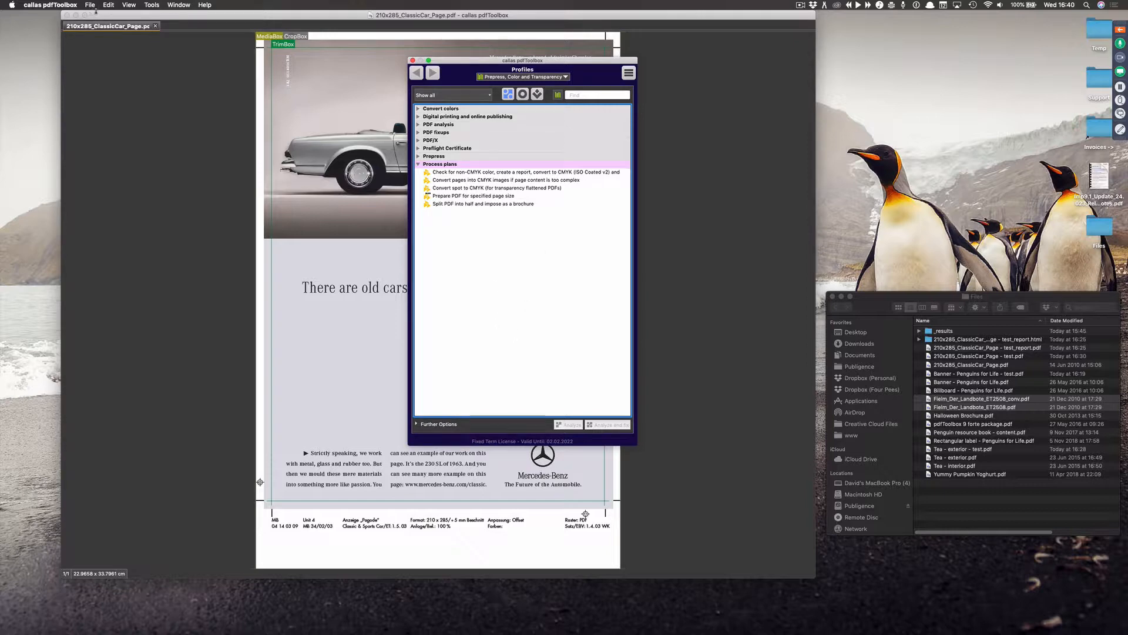
click(130, 5)
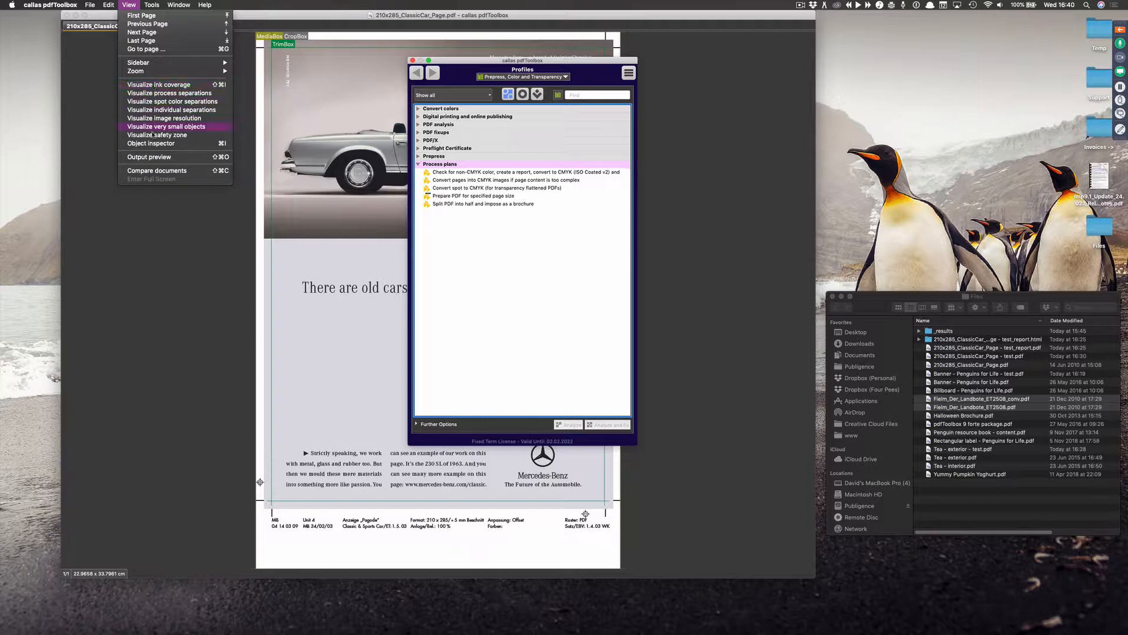
mouse_move(152, 3)
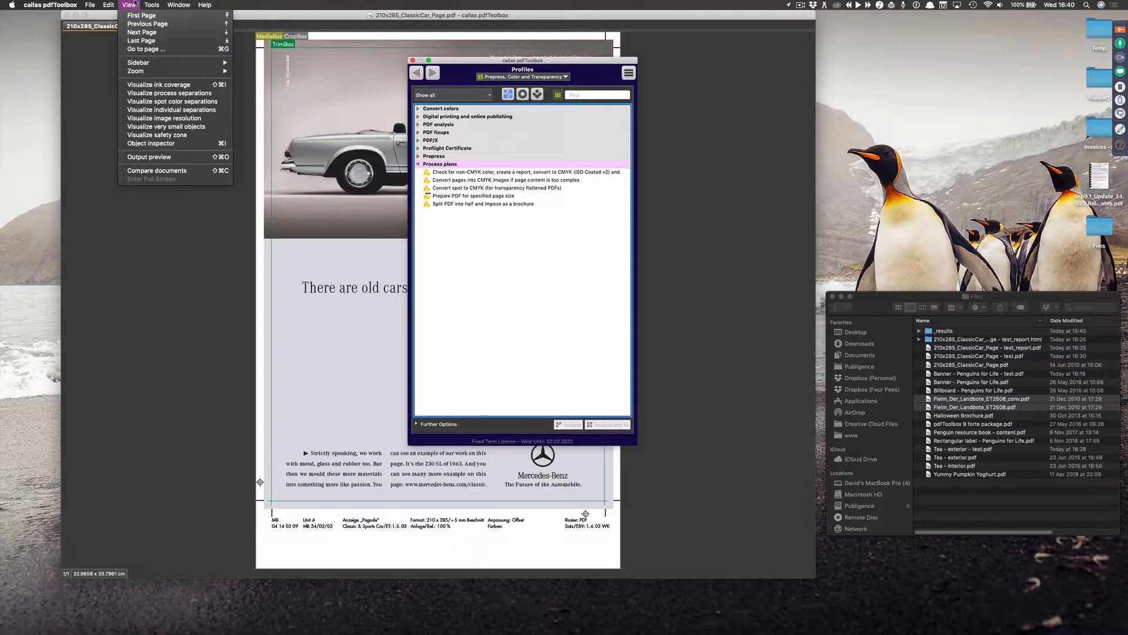
click(168, 29)
- Switch to the GoToWebinar Control Panel and read the second question submitted to the webinar in full
click(1121, 31)
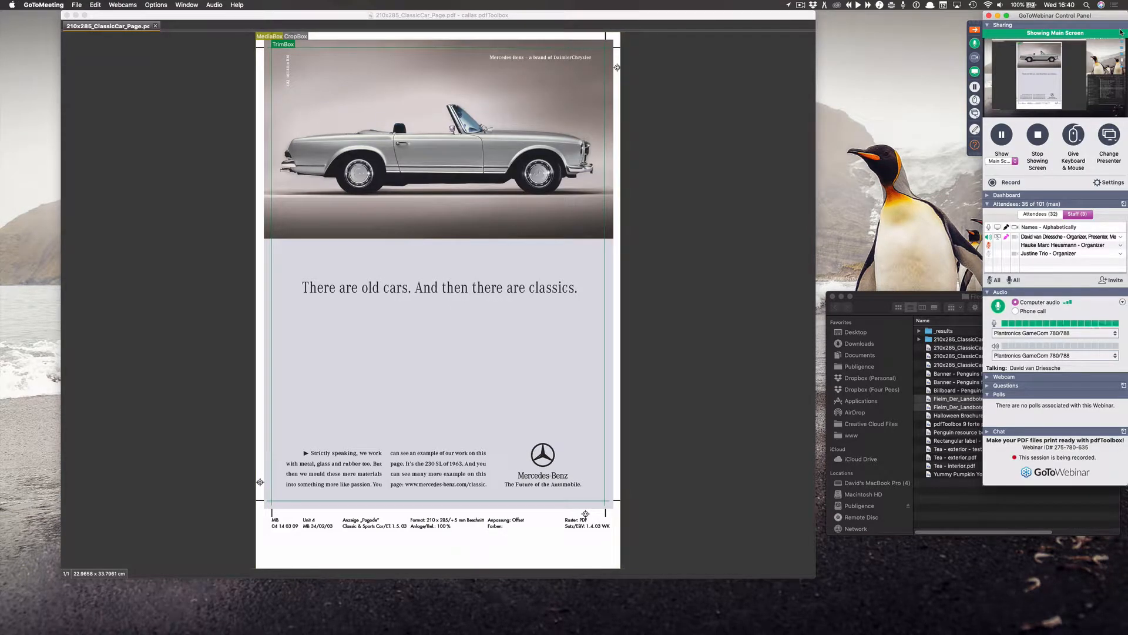
click(989, 388)
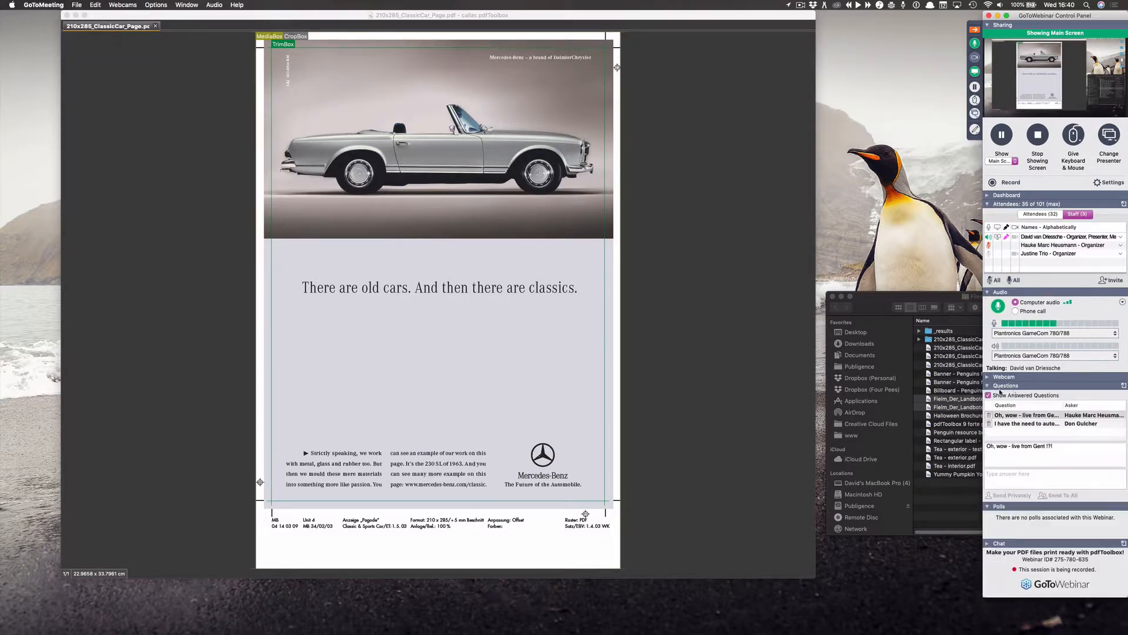
click(1057, 423)
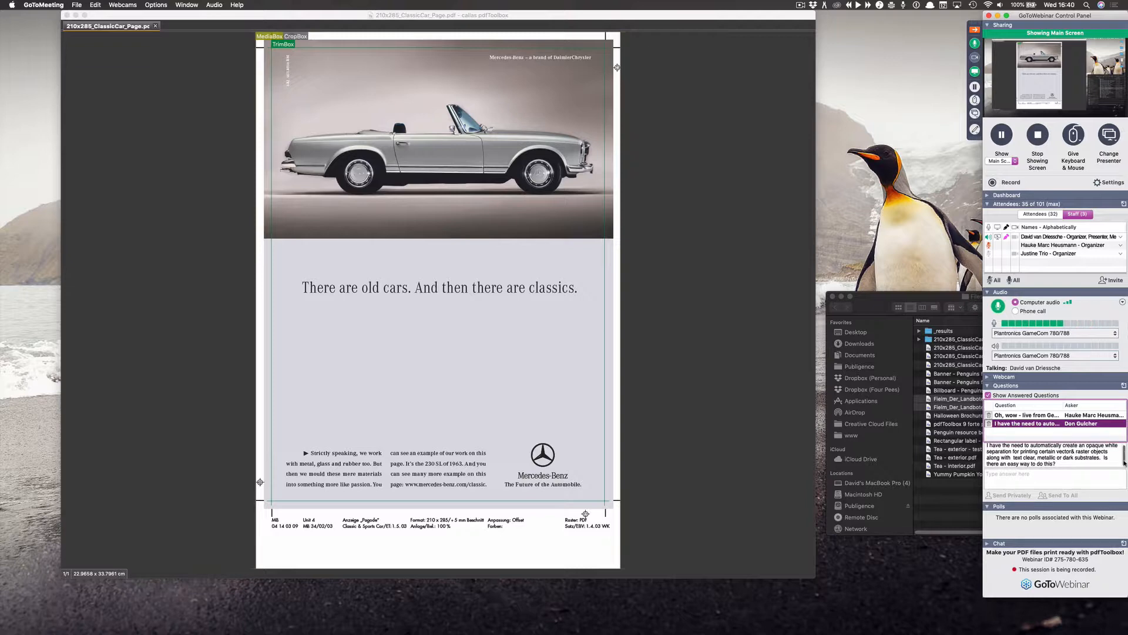
drag(1125, 459, 1125, 453)
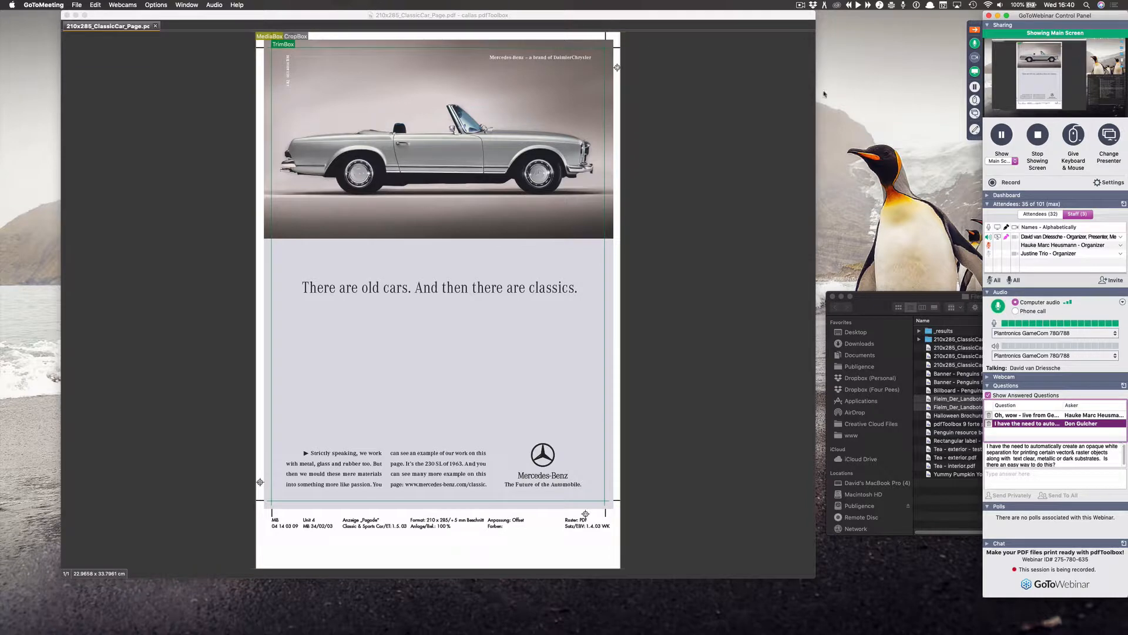
- Return to pdfToolbox and close 210x285_ClassicCar_Page.pdf together with the Profiles window
click(129, 134)
click(155, 26)
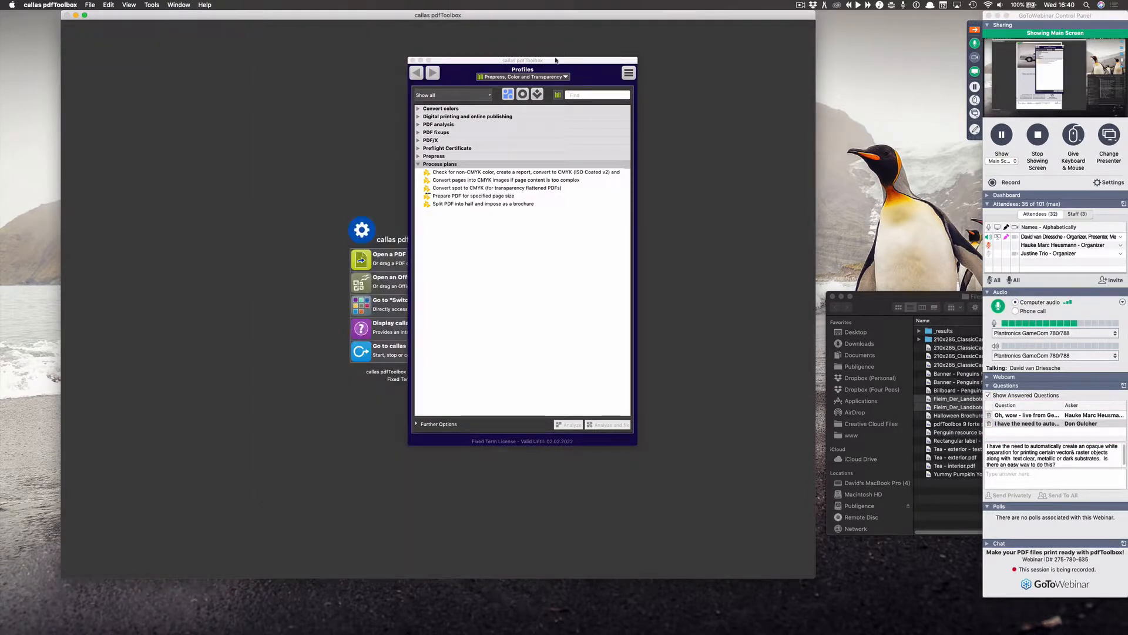
click(413, 61)
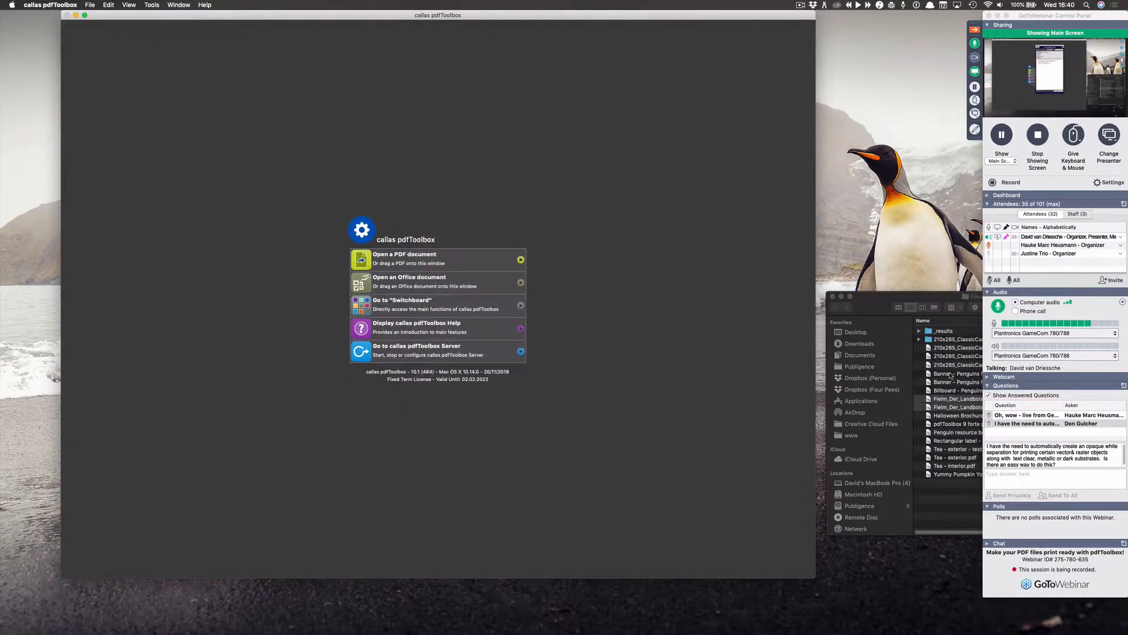
- Open Rectangular label - Penguins for Life.pdf from the Files folder in pdfToolbox
click(956, 510)
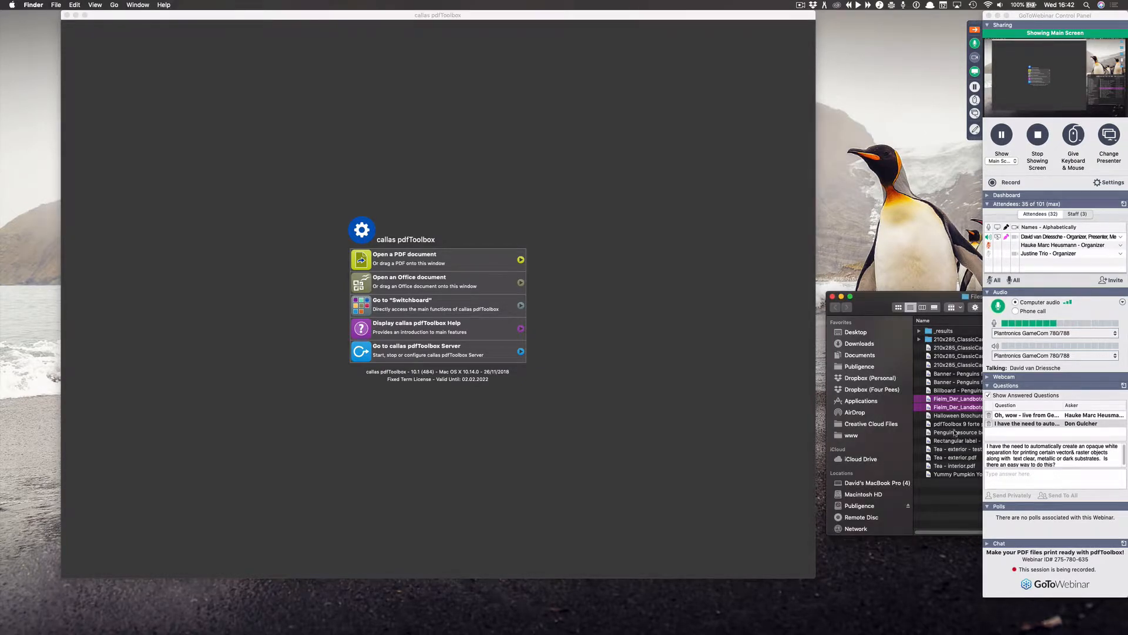
drag(958, 305, 913, 293)
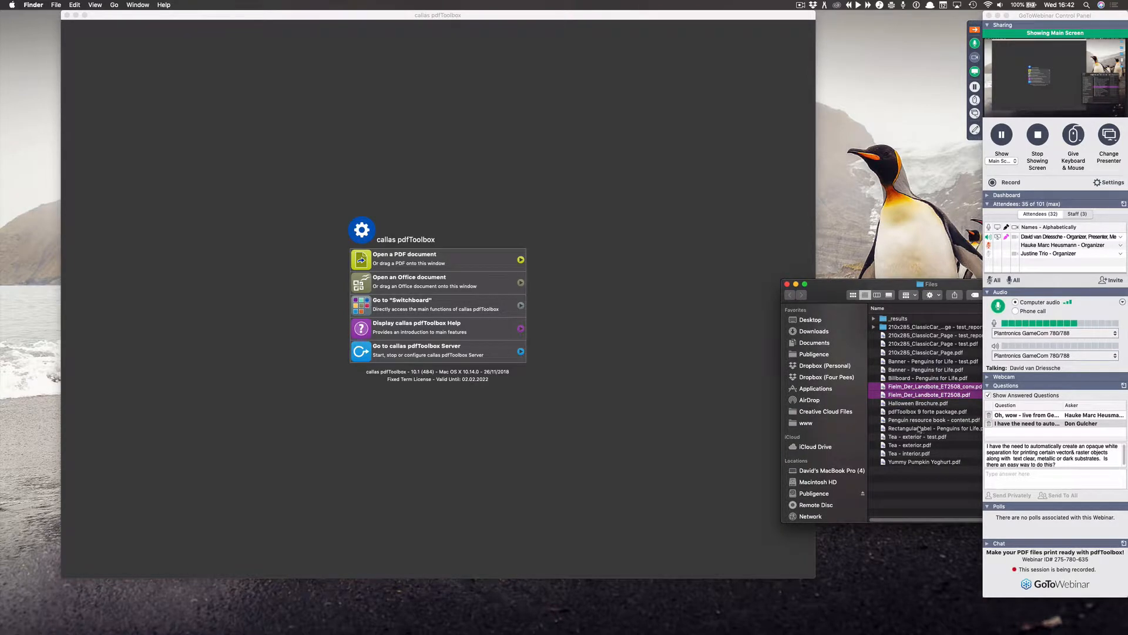
drag(919, 428, 599, 154)
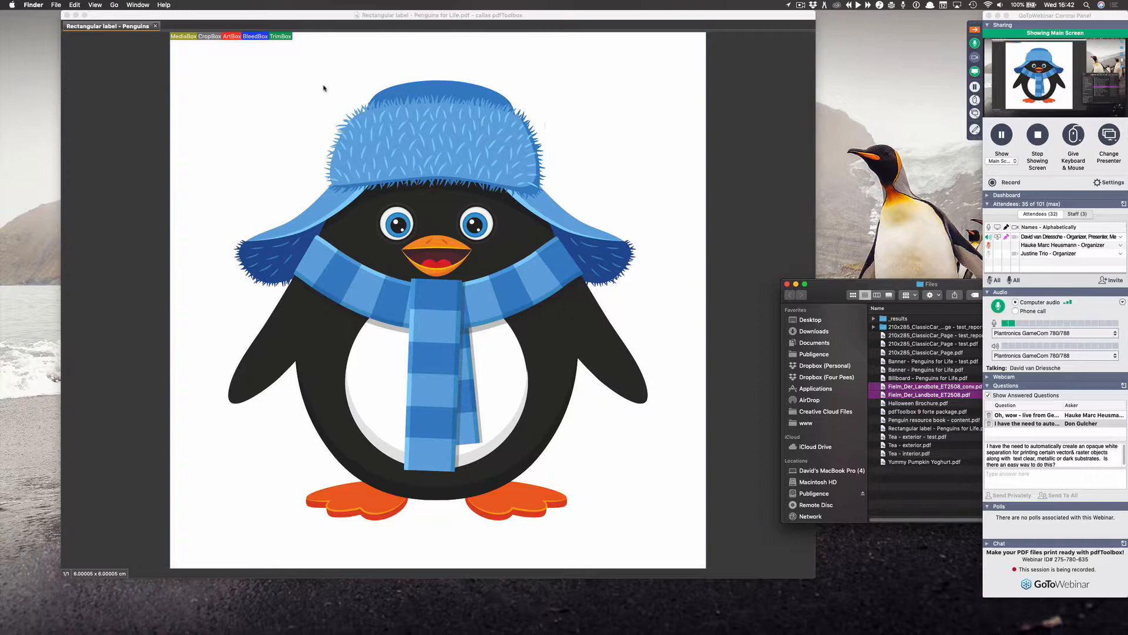
- Open the Add ink layer action from the Switchboard's Large Format Printing group, with its window moved clear of the penguin's face
click(209, 52)
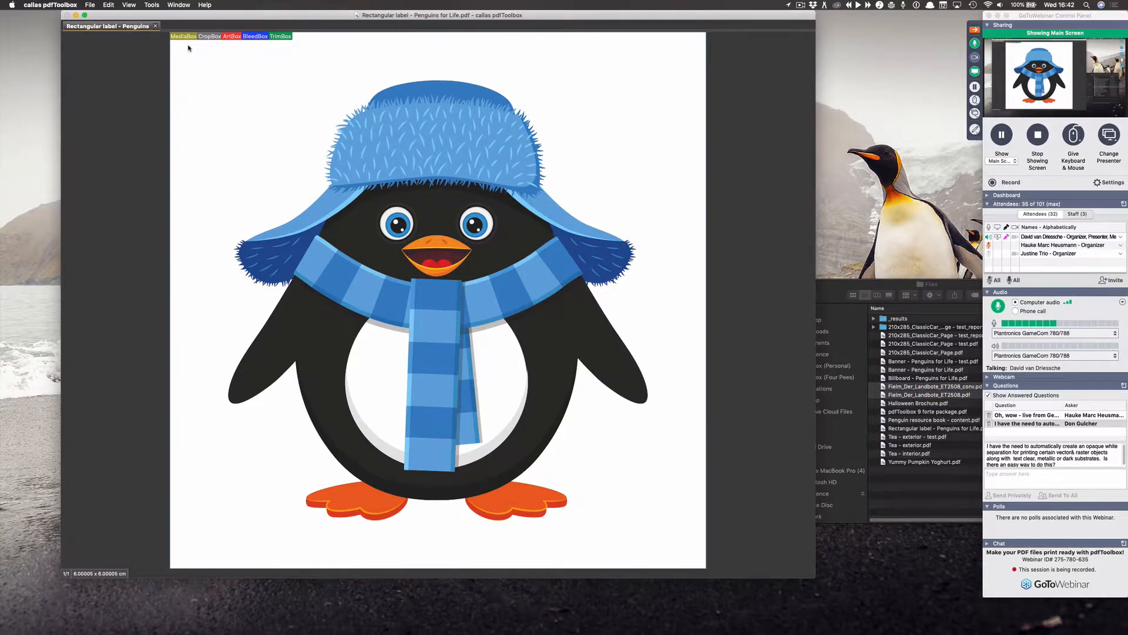
click(156, 5)
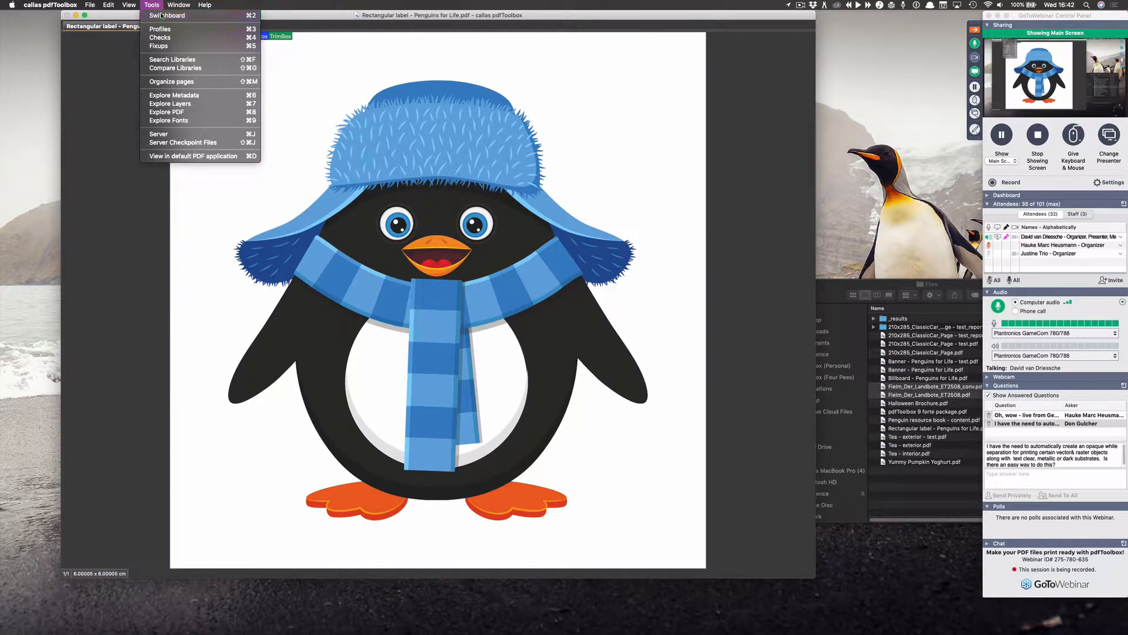
click(163, 15)
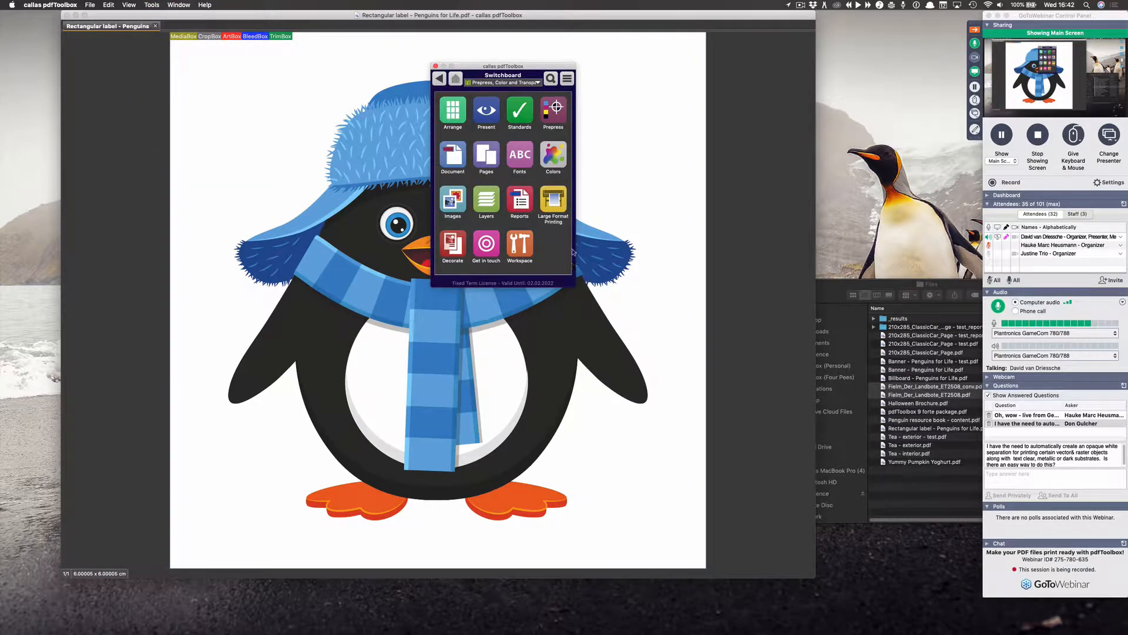
click(553, 200)
mouse_move(540, 67)
mouse_down()
mouse_move(684, 78)
mouse_move(652, 70)
mouse_move(656, 23)
mouse_up()
click(595, 120)
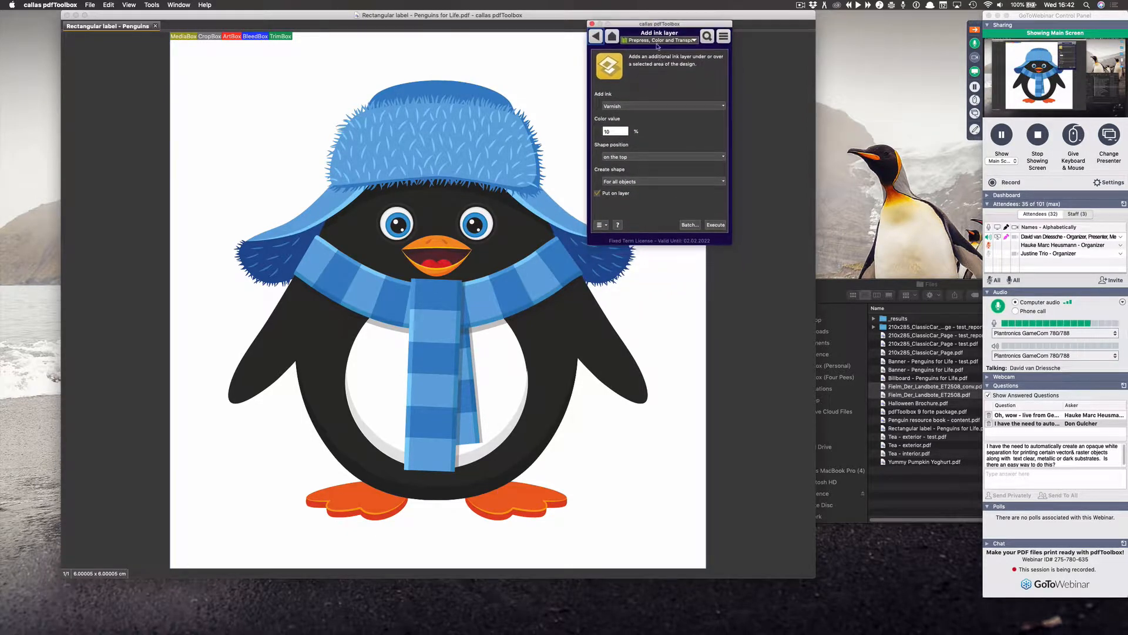
- Configure the ink layer with White ink, the shape position at the bottom, and the shape created for all objects
click(651, 105)
click(650, 114)
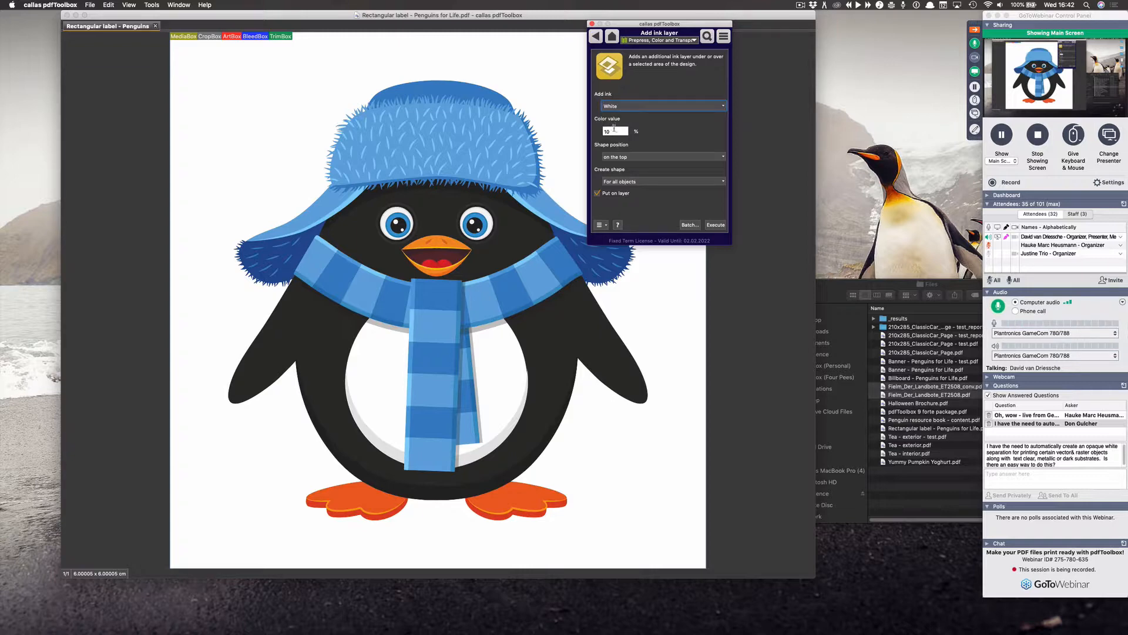
click(628, 157)
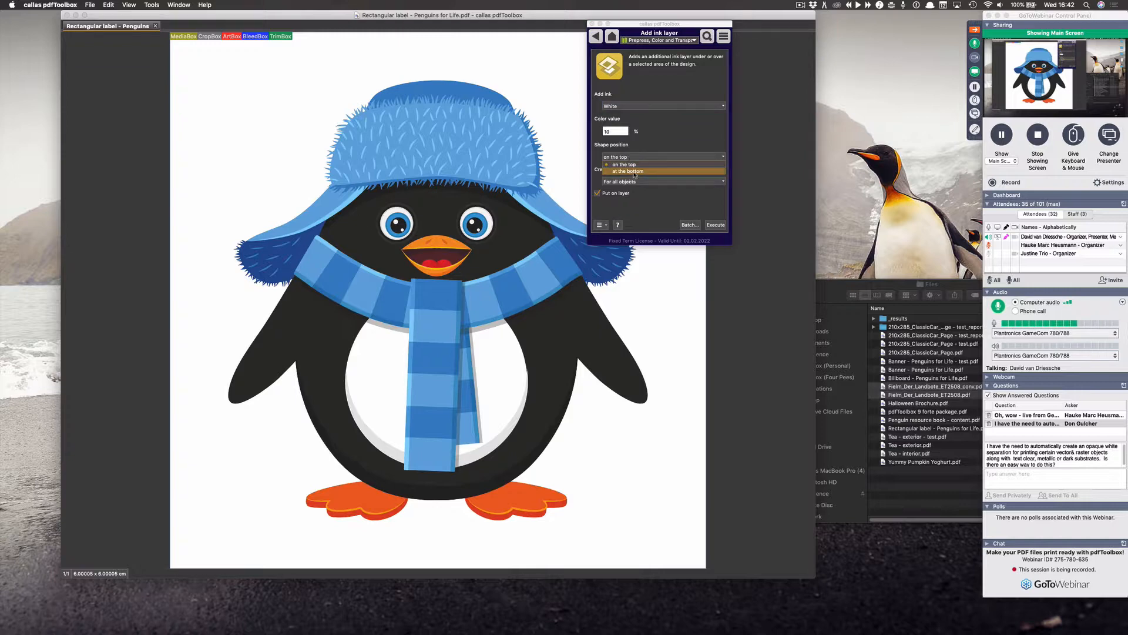
click(633, 172)
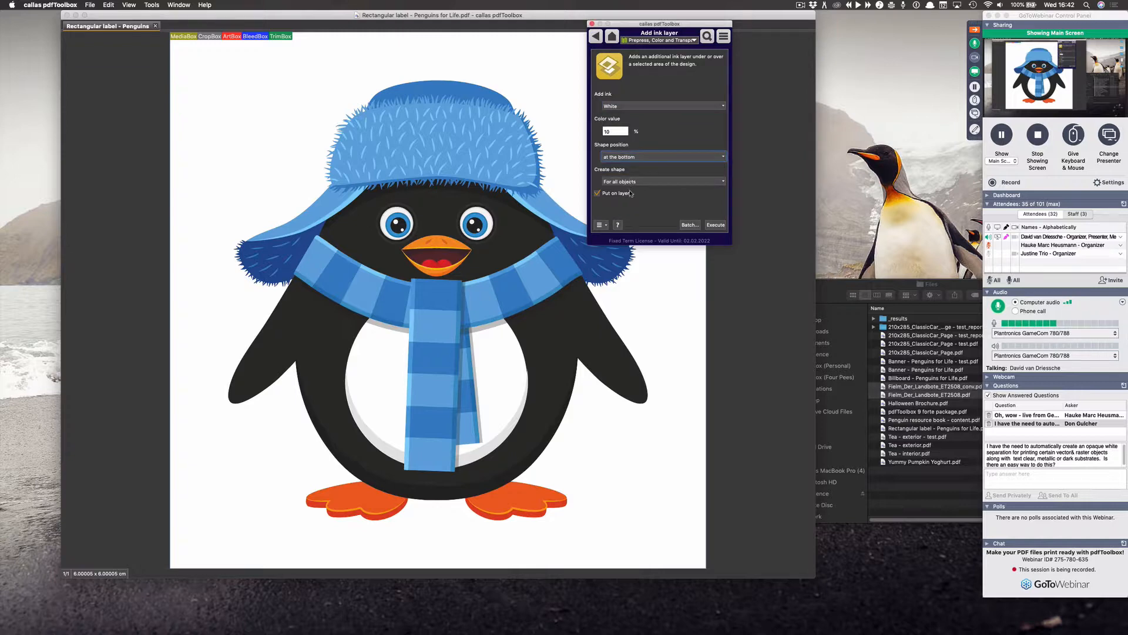
click(642, 181)
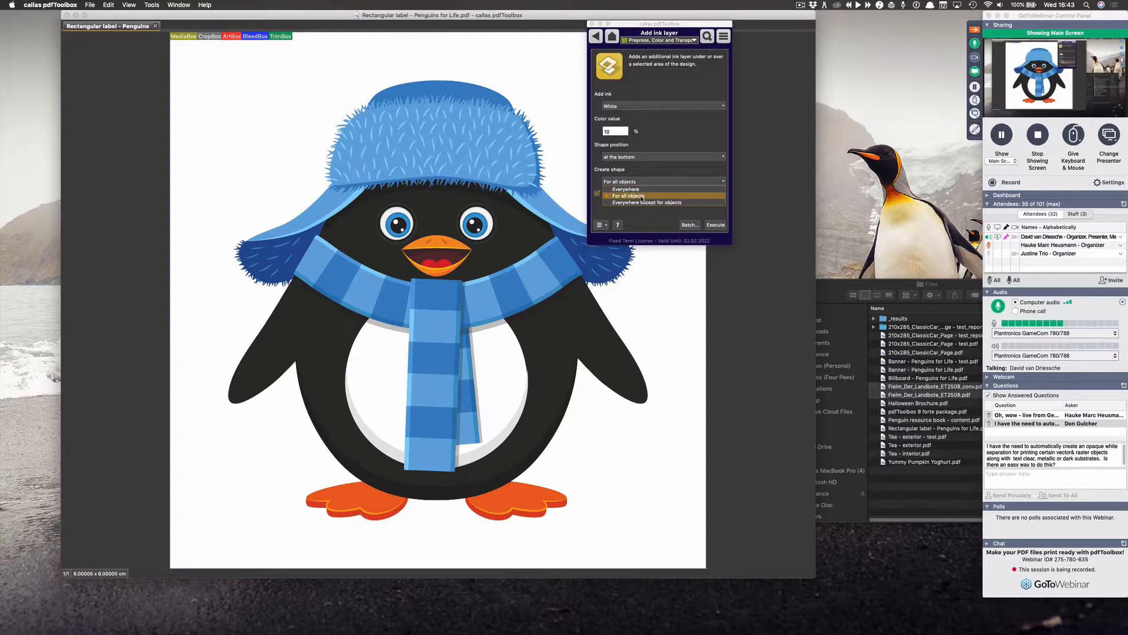
click(642, 199)
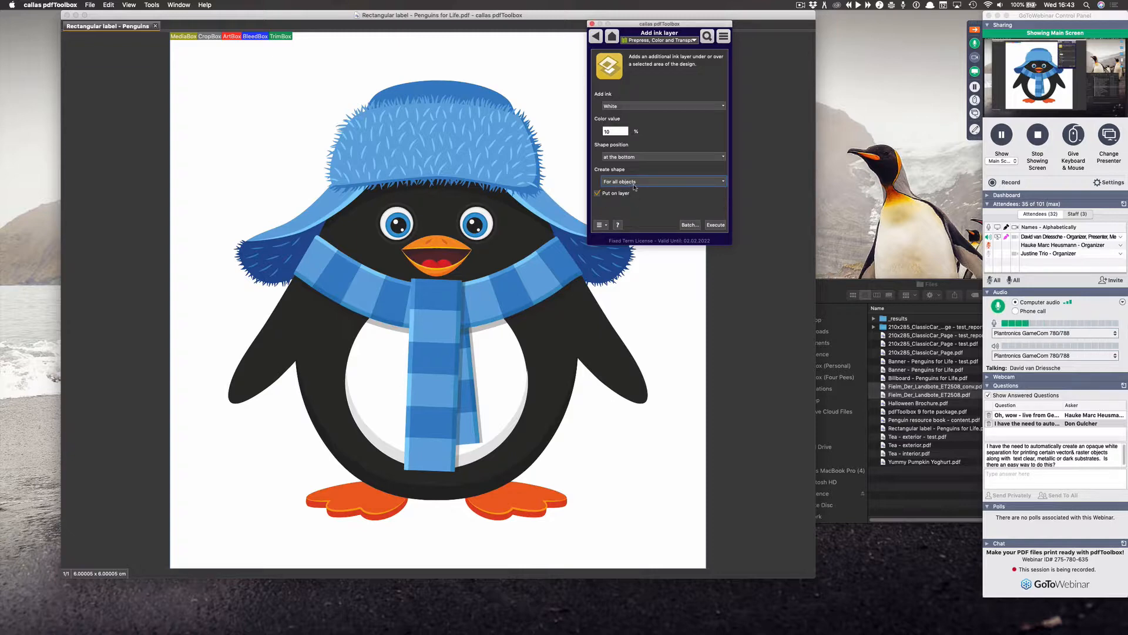
- Run Add ink layer, saving the result as Rectangular label - Penguins for Life - test.pdf, and move the action window clear of the page
click(715, 225)
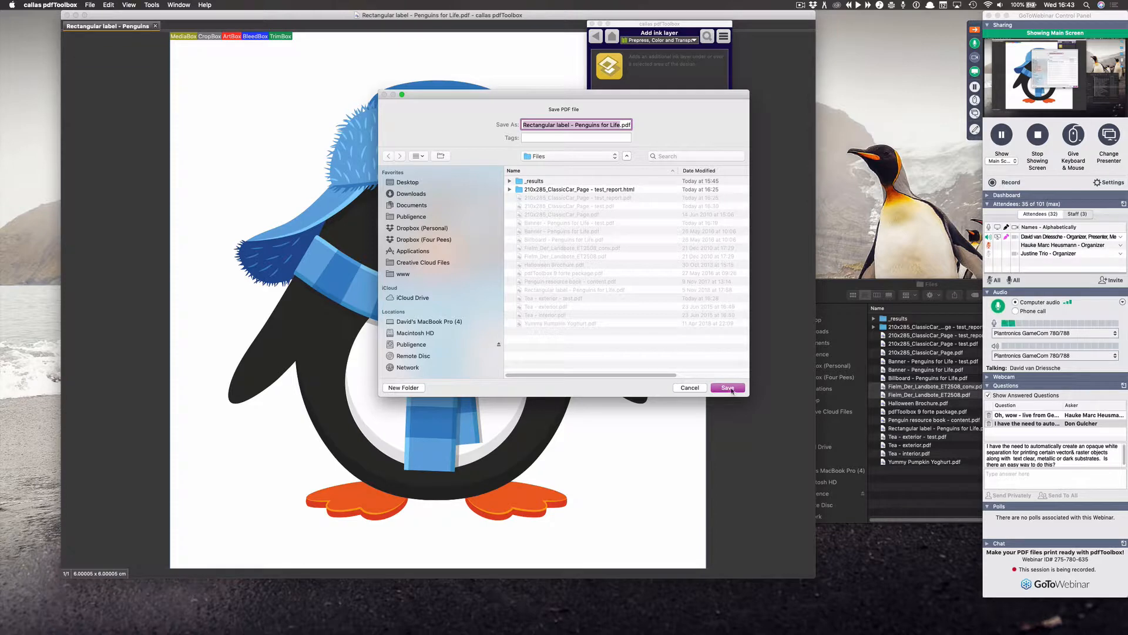
key(Right)
text(test)
key(Return)
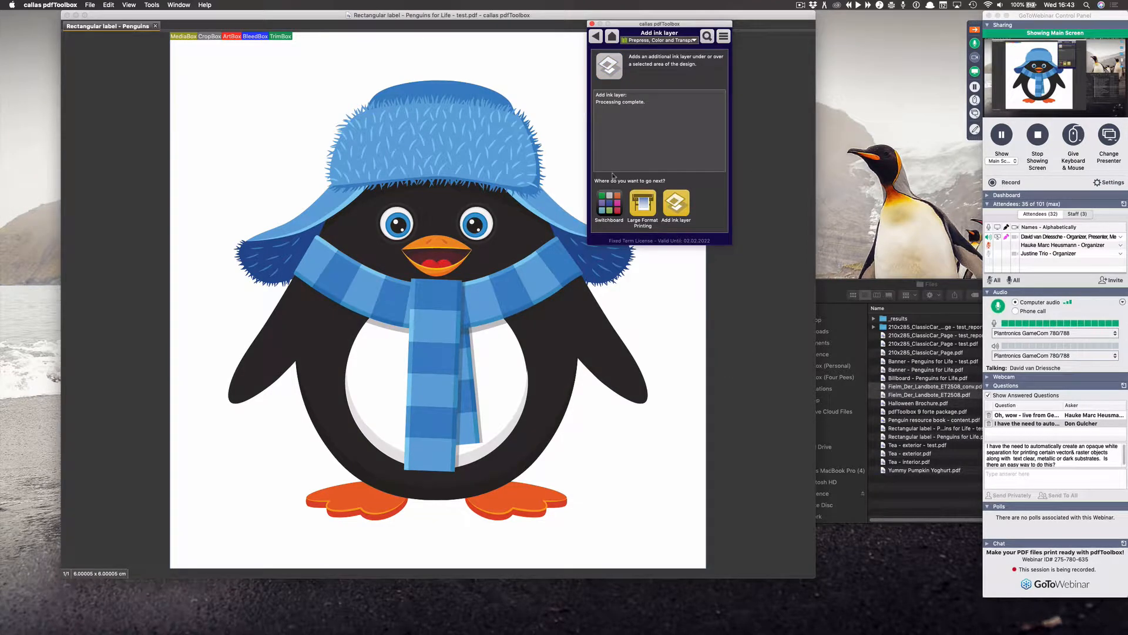
drag(617, 25, 855, 46)
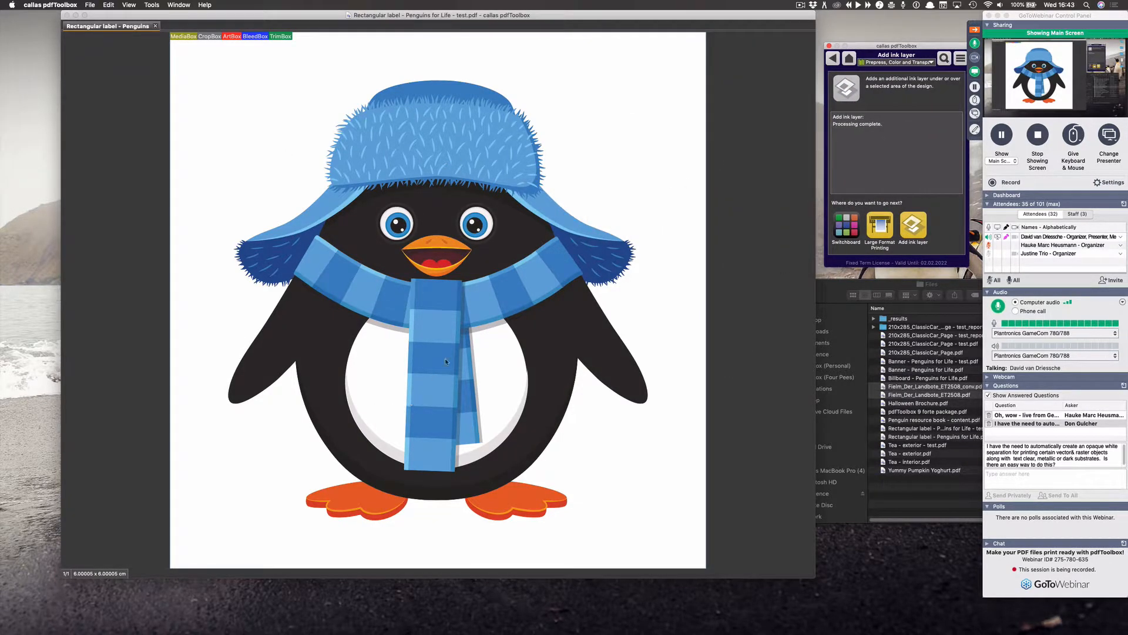
- Visualize the individual separations of the test PDF, viewing the White separation and the Black separation
click(153, 4)
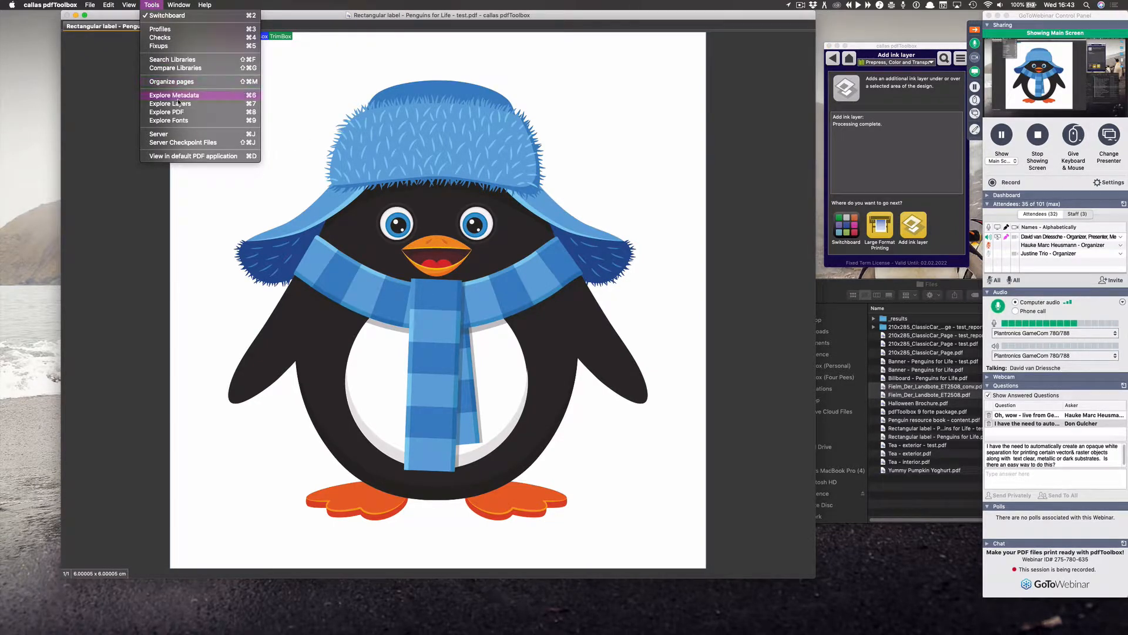
mouse_move(128, 4)
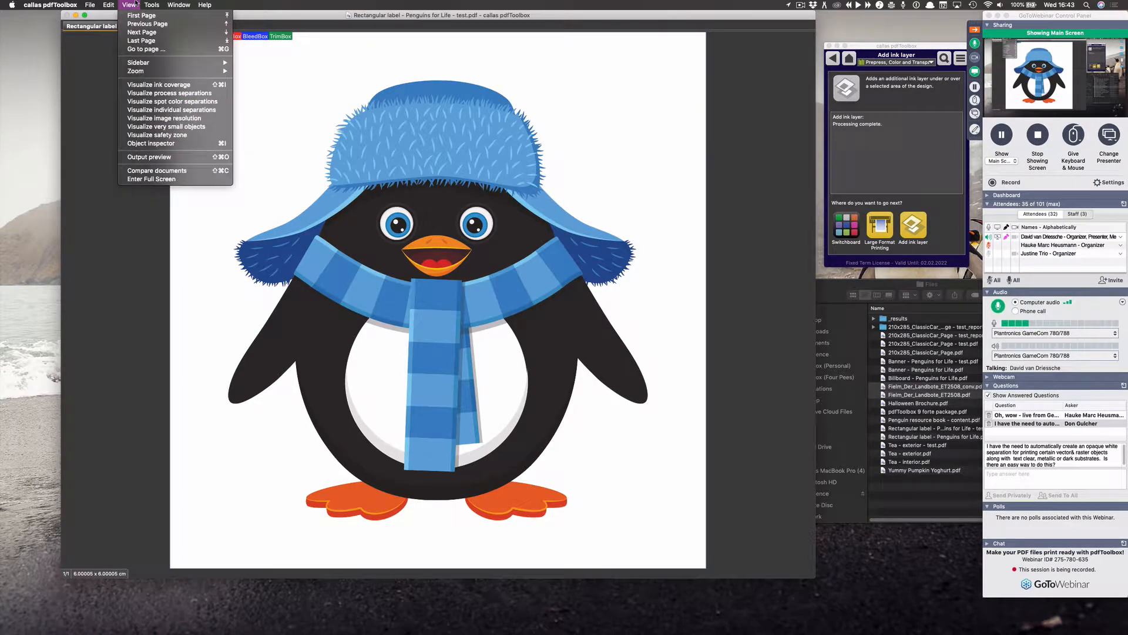
click(159, 110)
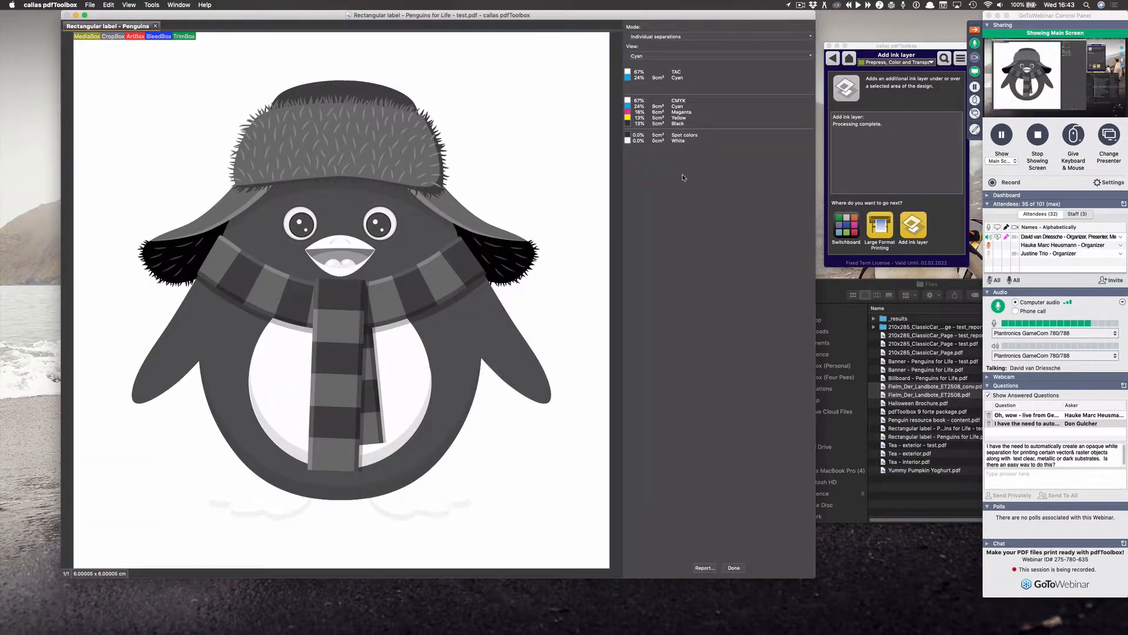
click(681, 57)
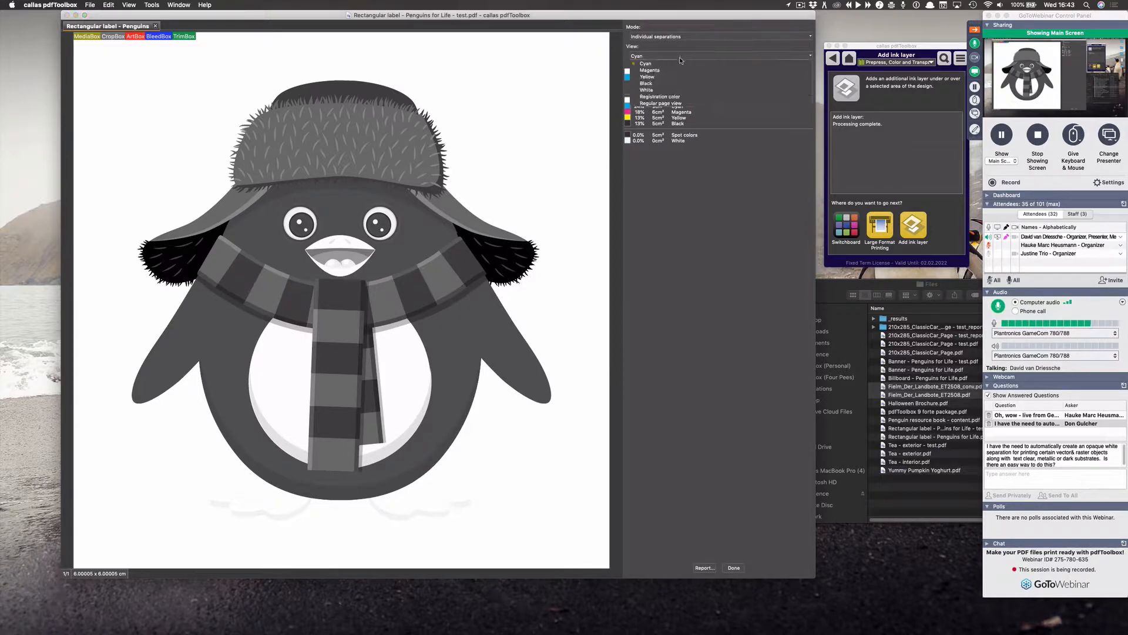
click(679, 91)
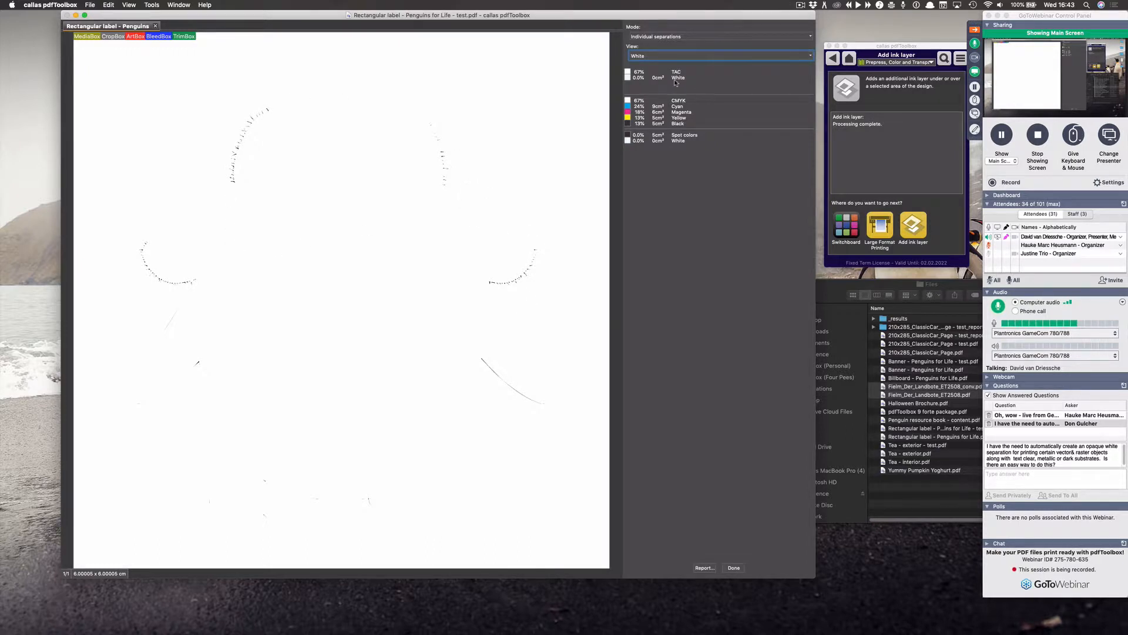
click(658, 58)
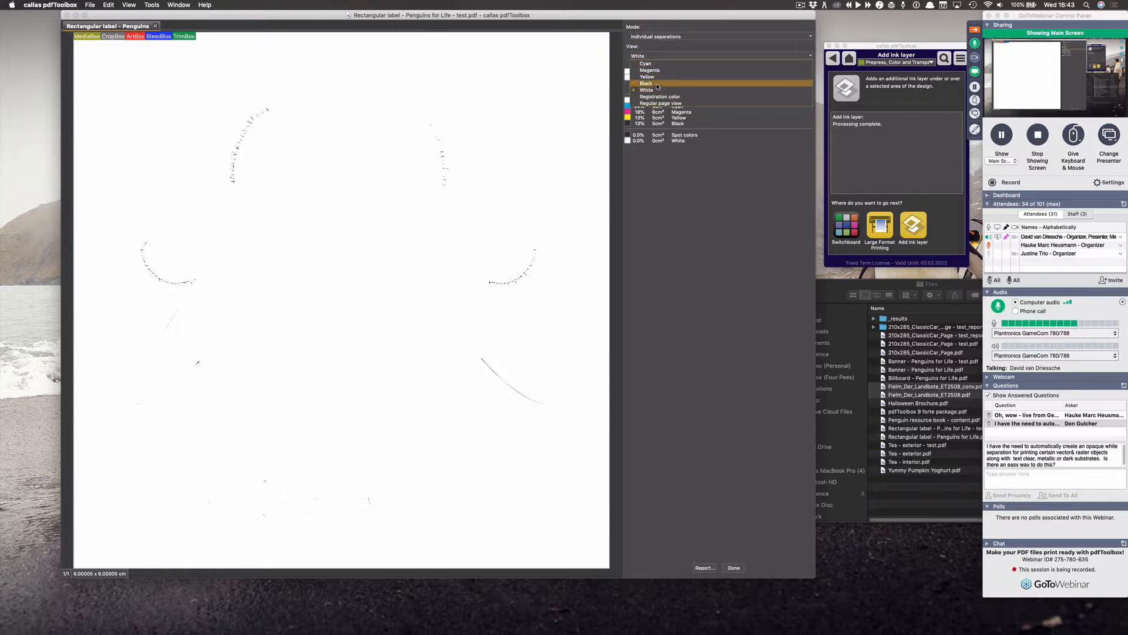
click(657, 84)
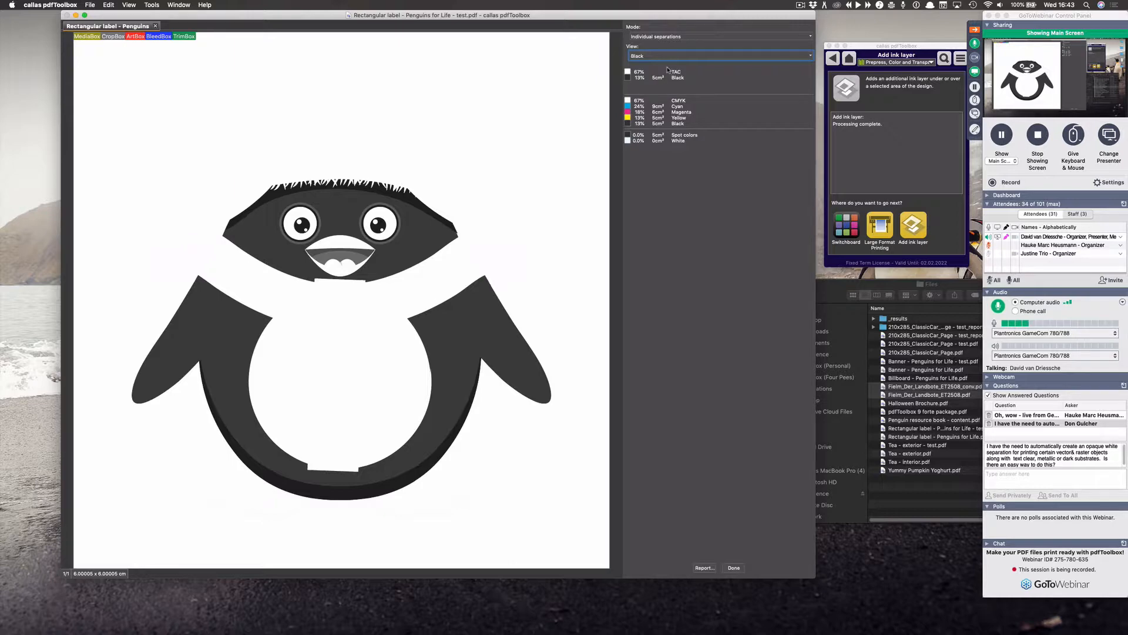
- Replace the open test PDF with the original Rectangular label - Penguins for Life.pdf from the Files folder, and leave the separations view
click(155, 25)
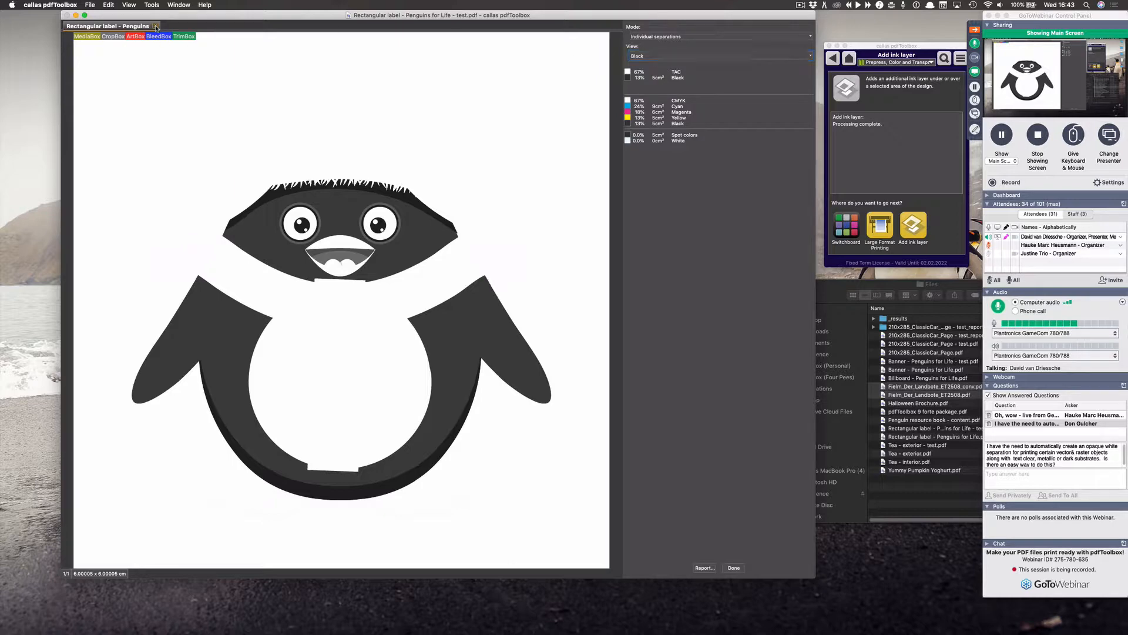
key(super+Tab)
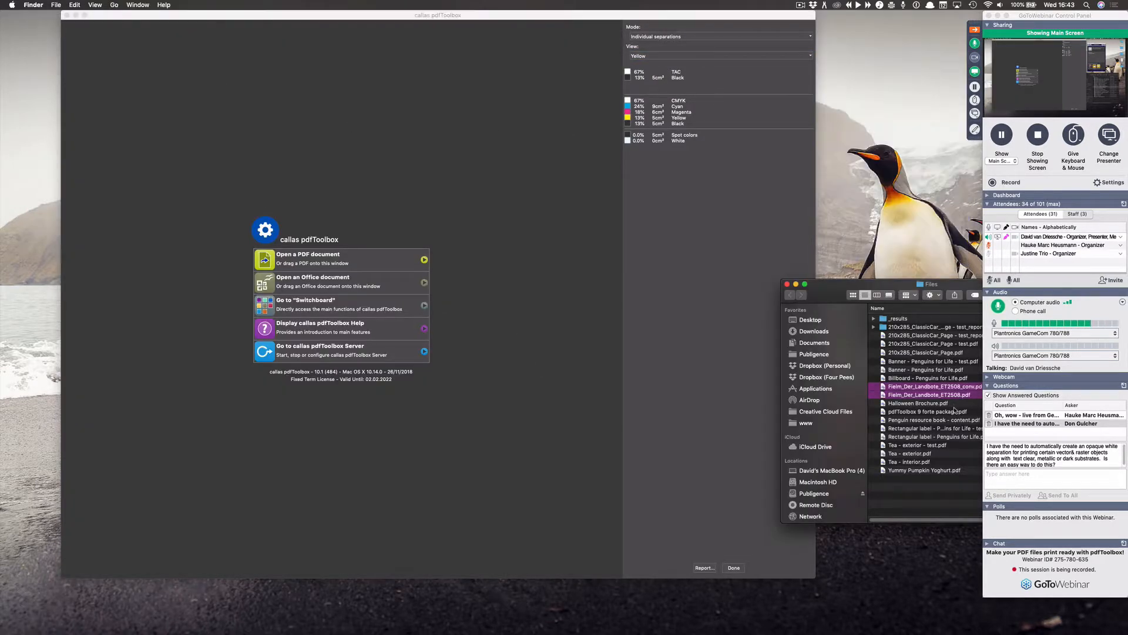
click(929, 379)
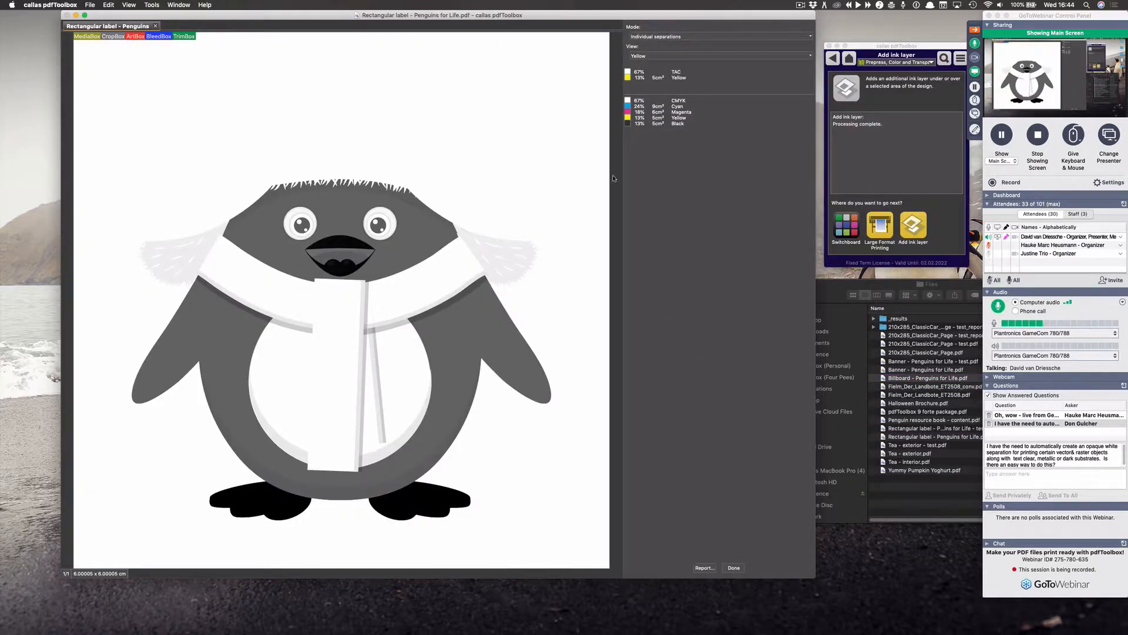
click(740, 569)
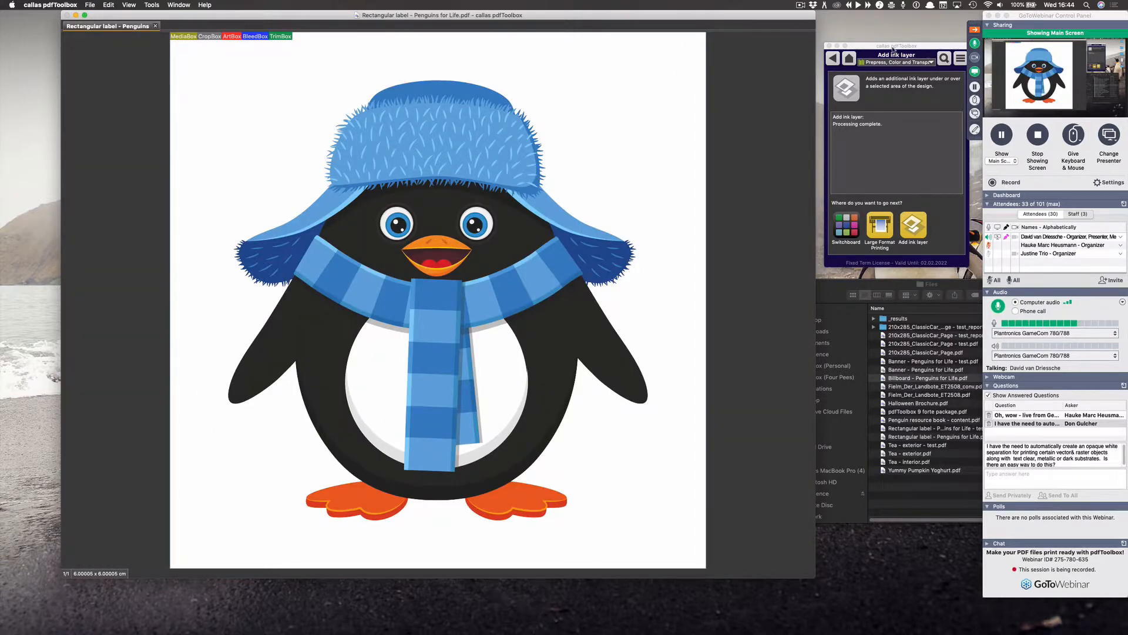
- Open the Fixups window with the Preflight Seminarie library and filter its fixups by "varn"
click(154, 6)
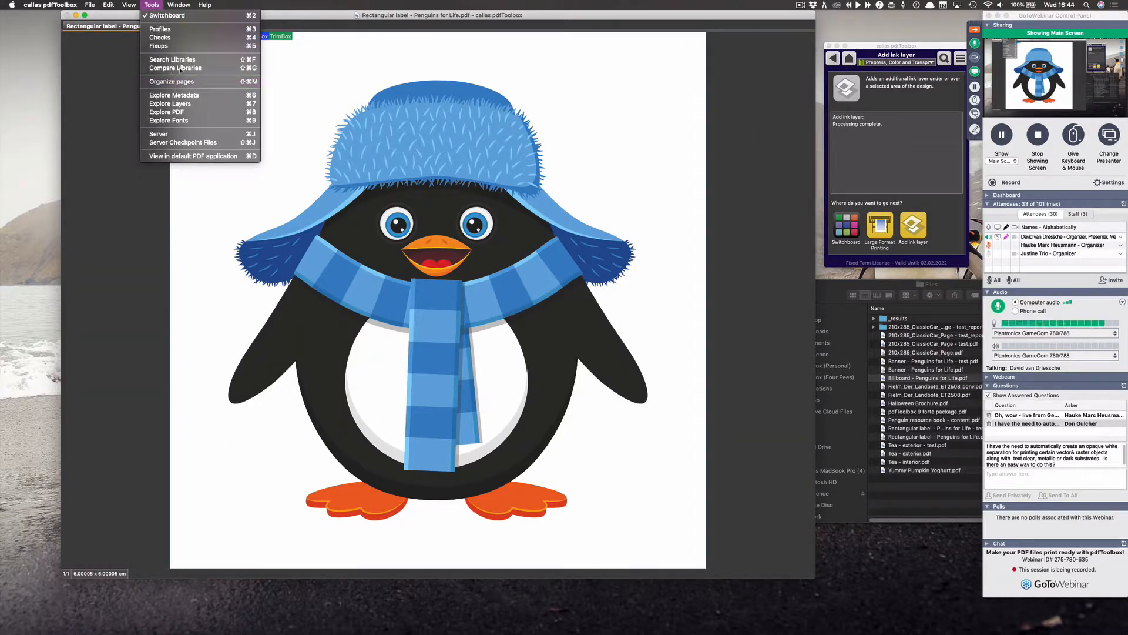
click(161, 46)
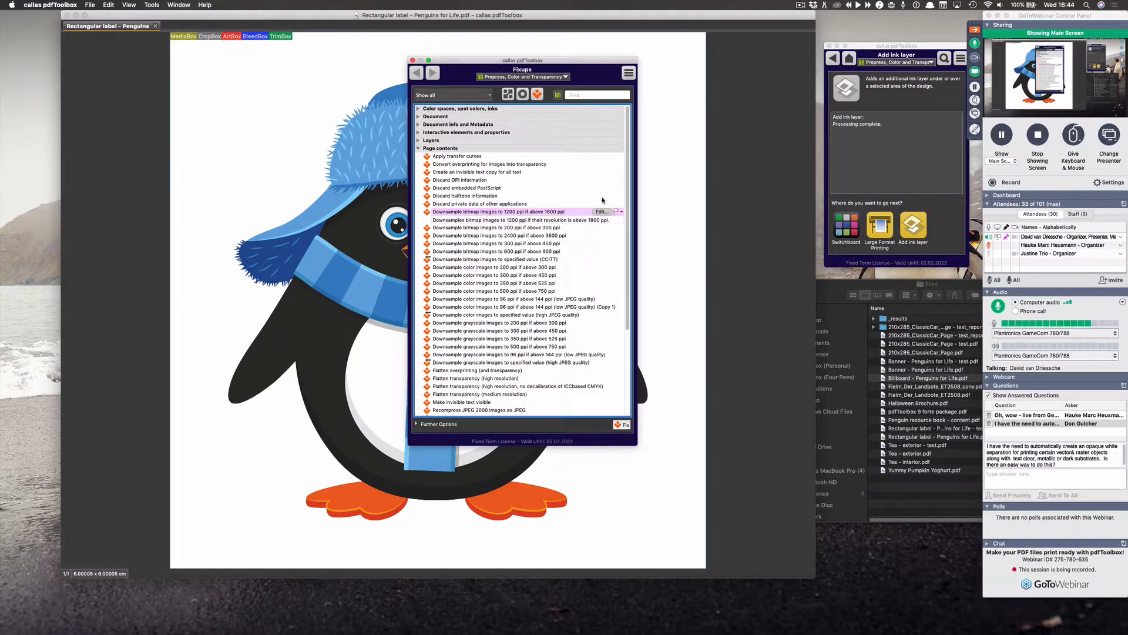
click(523, 76)
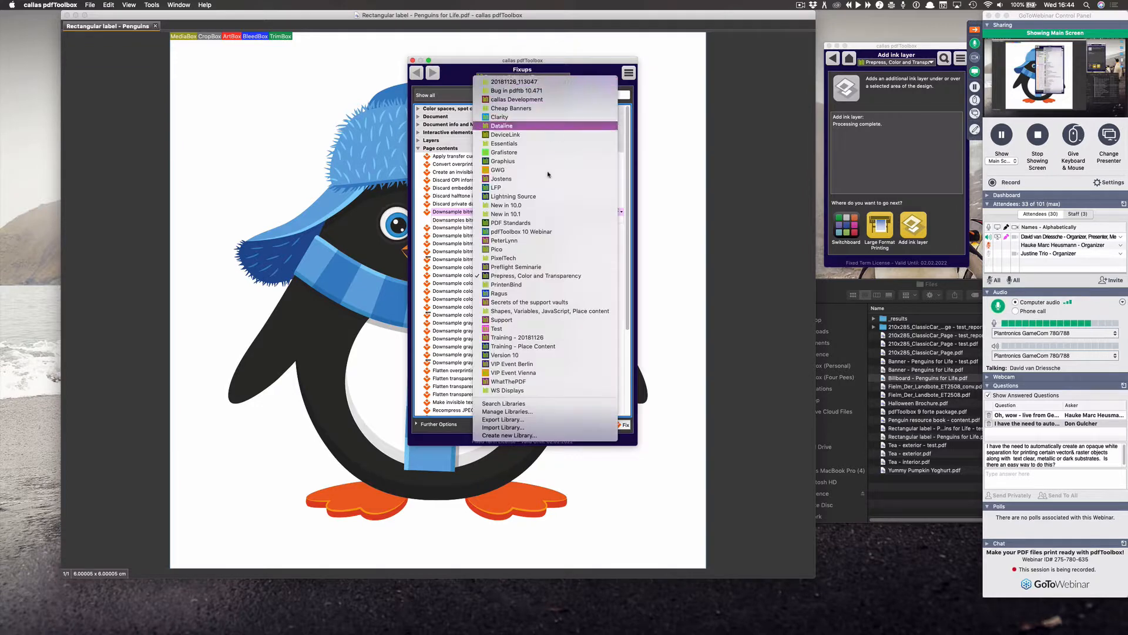
click(529, 267)
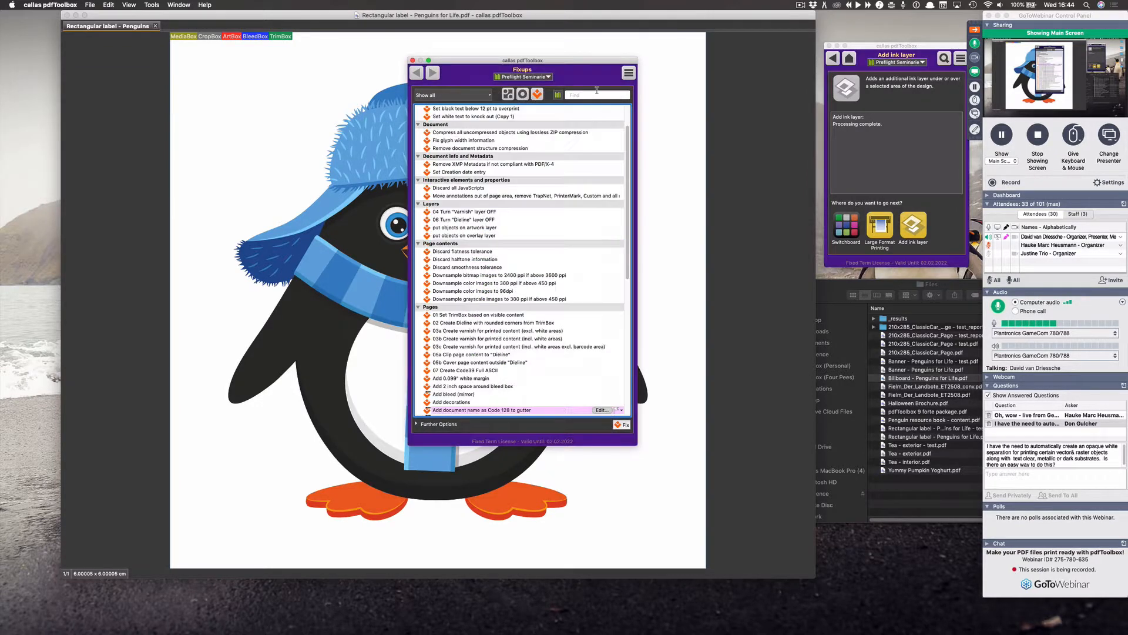
text(varn)
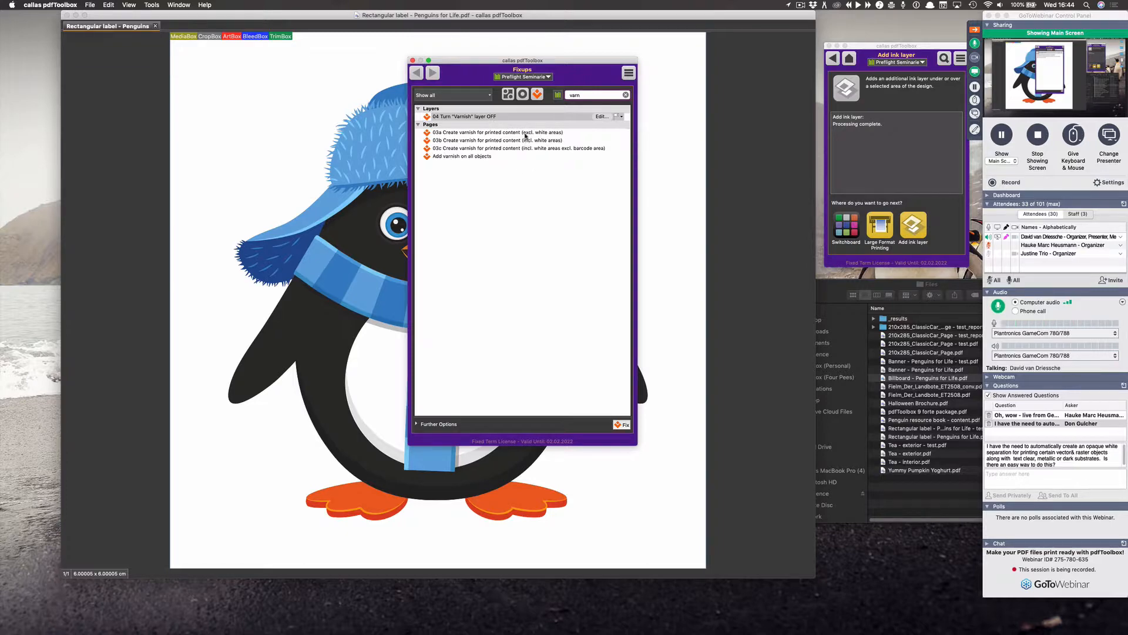
- Open the "Add varnish on all objects" fixup for editing and test it on the penguin label
click(496, 156)
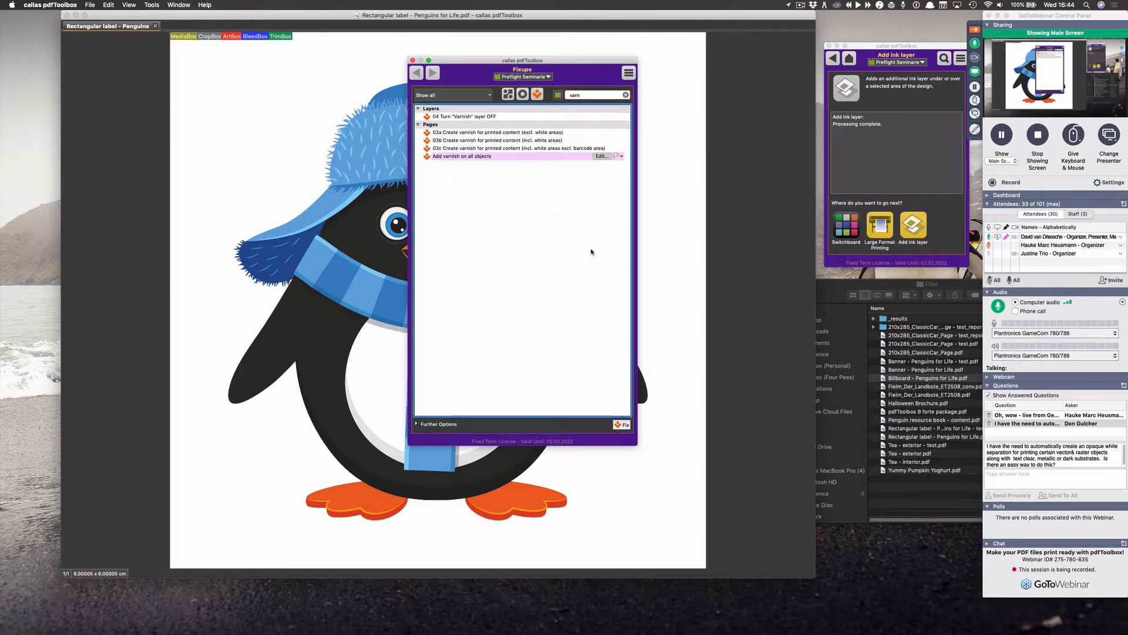
click(601, 156)
click(737, 488)
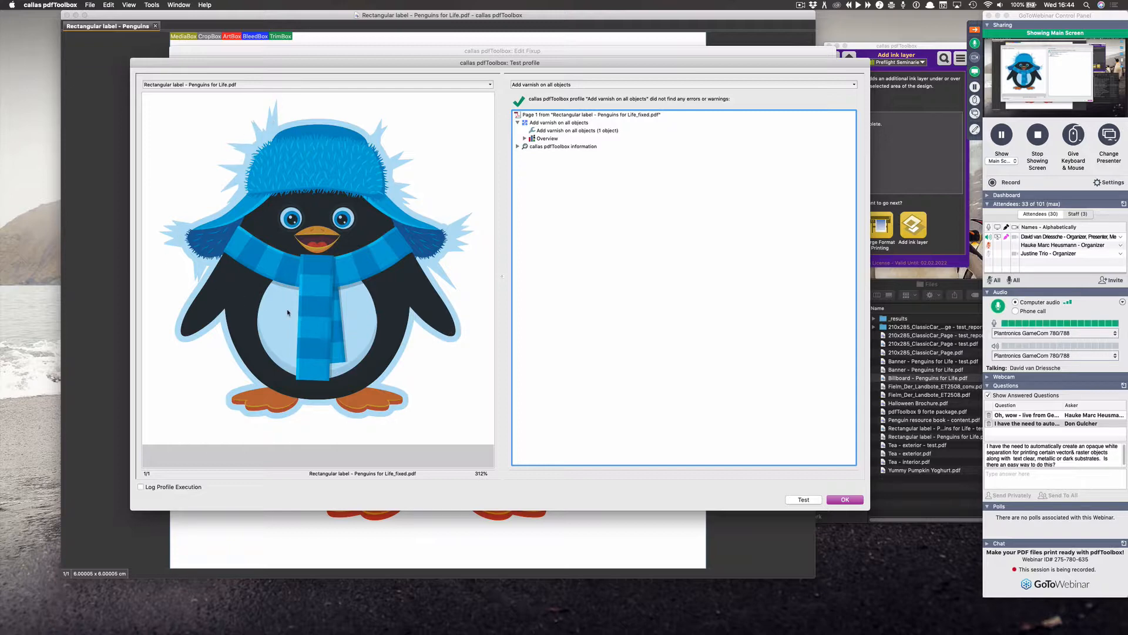
click(831, 500)
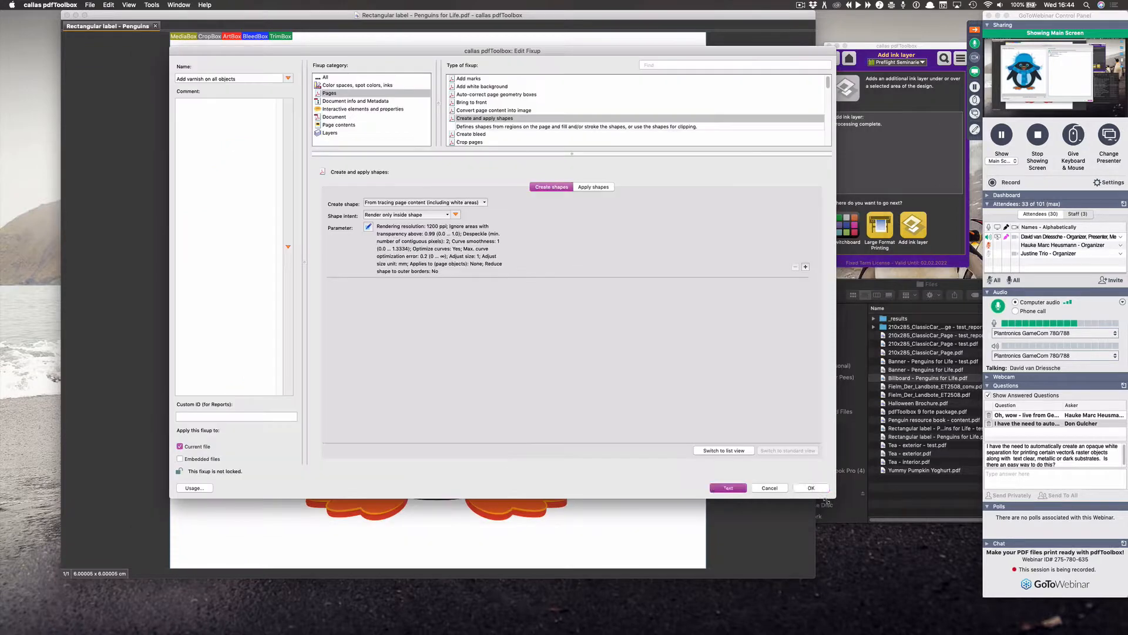
- Review the fixup's parameters for creating shapes and for applying shapes, including the spot color and layer settings
click(369, 227)
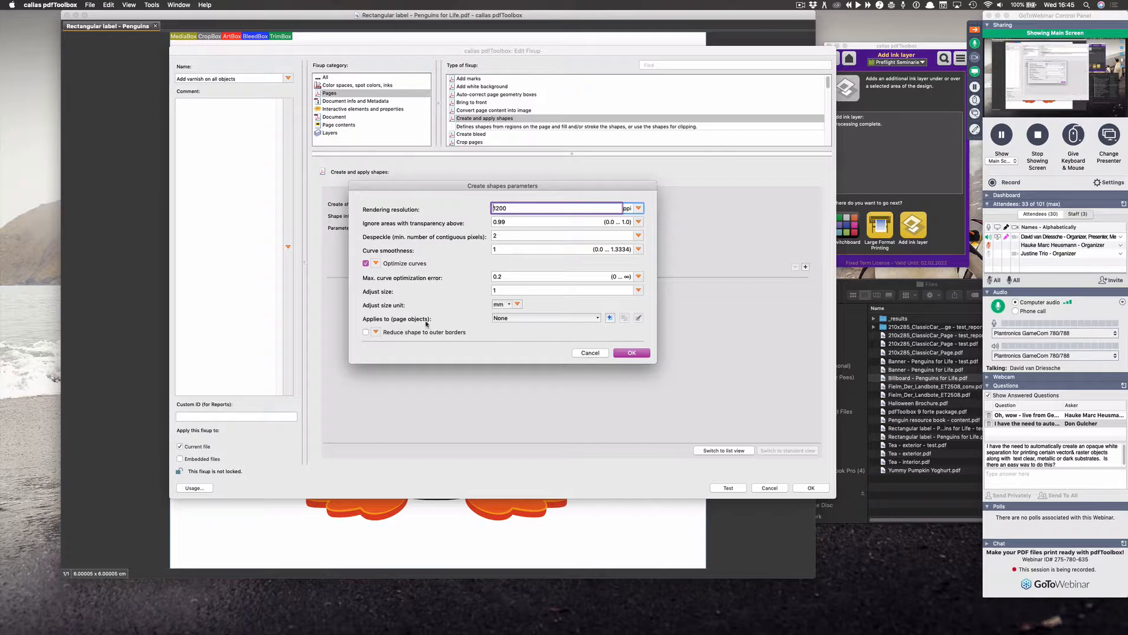
click(591, 352)
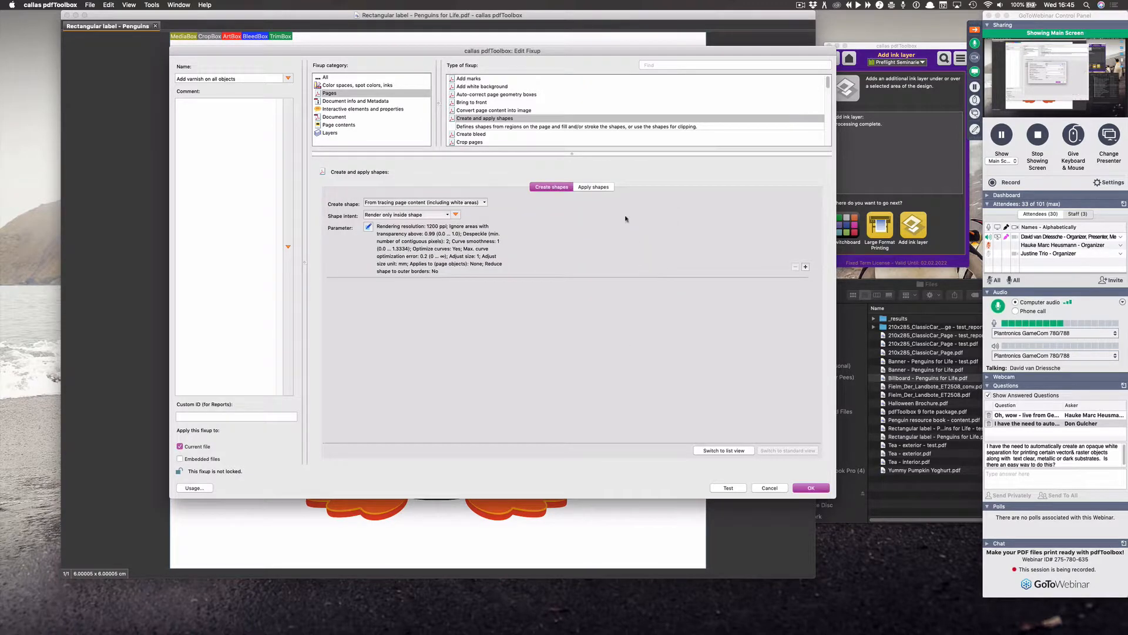
click(593, 187)
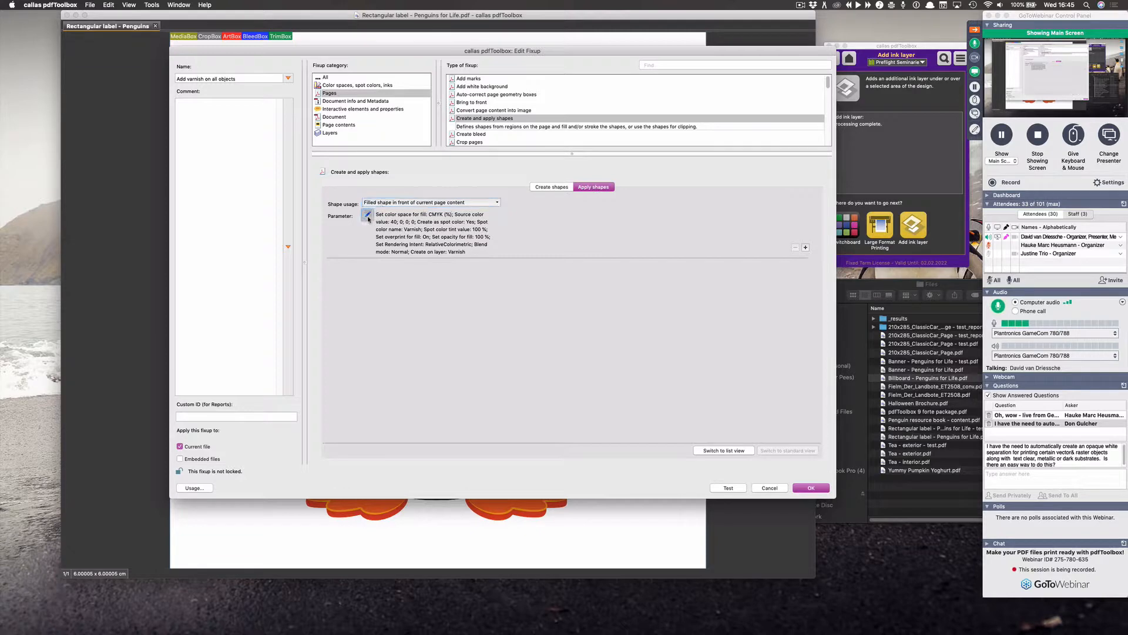
click(367, 215)
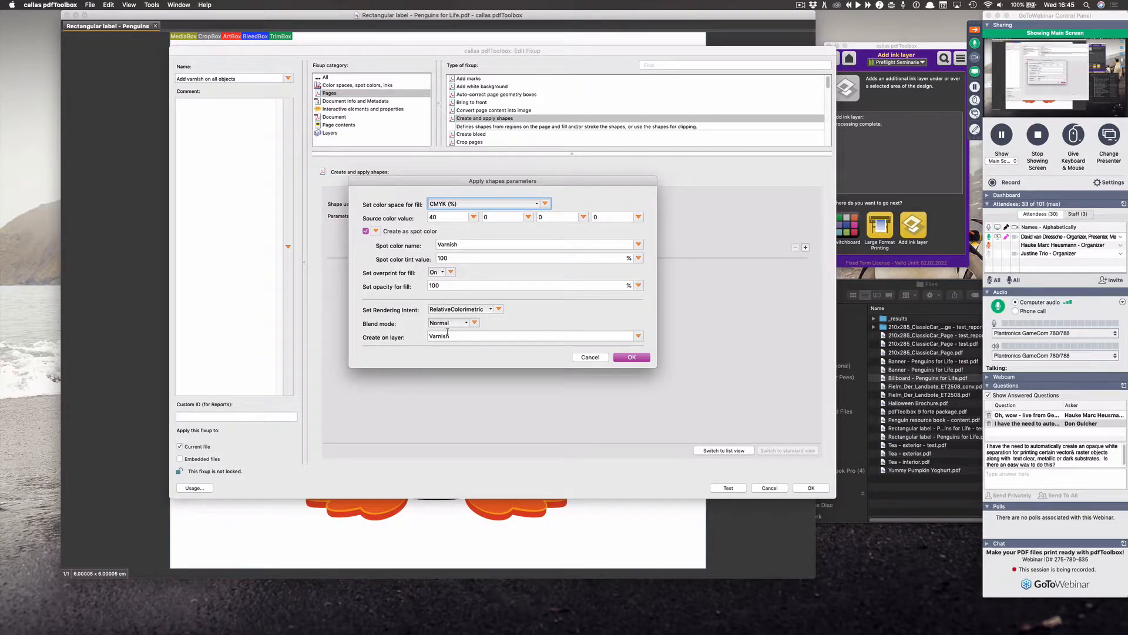
click(626, 357)
click(551, 187)
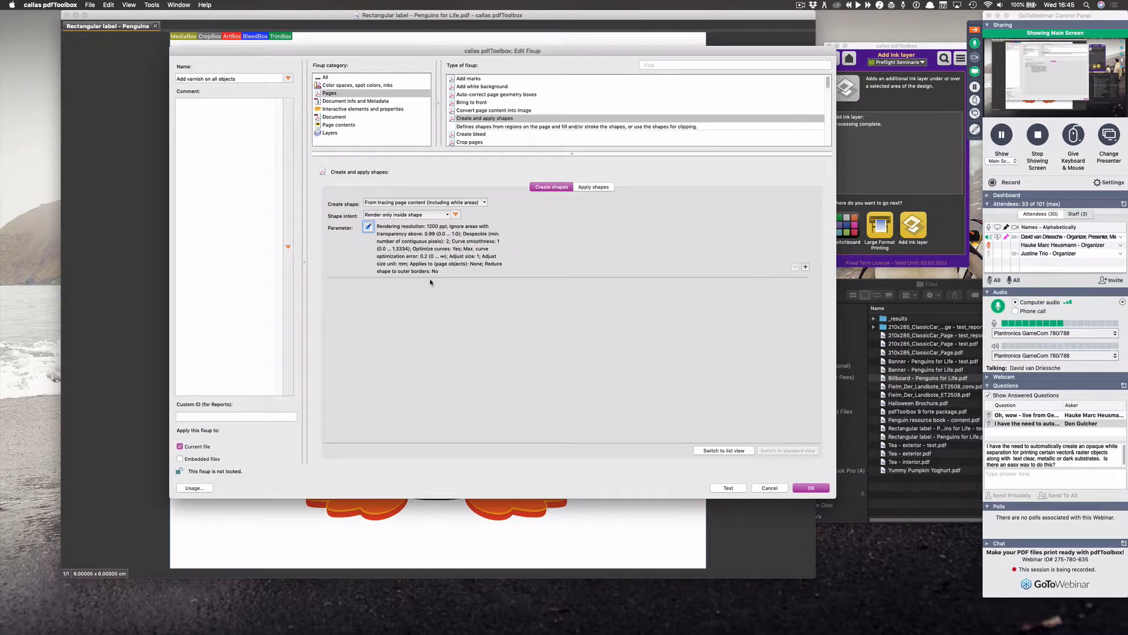
- Examine the Adjust size setting in the Create shapes parameters and test the varnish fixup on the label again
click(368, 226)
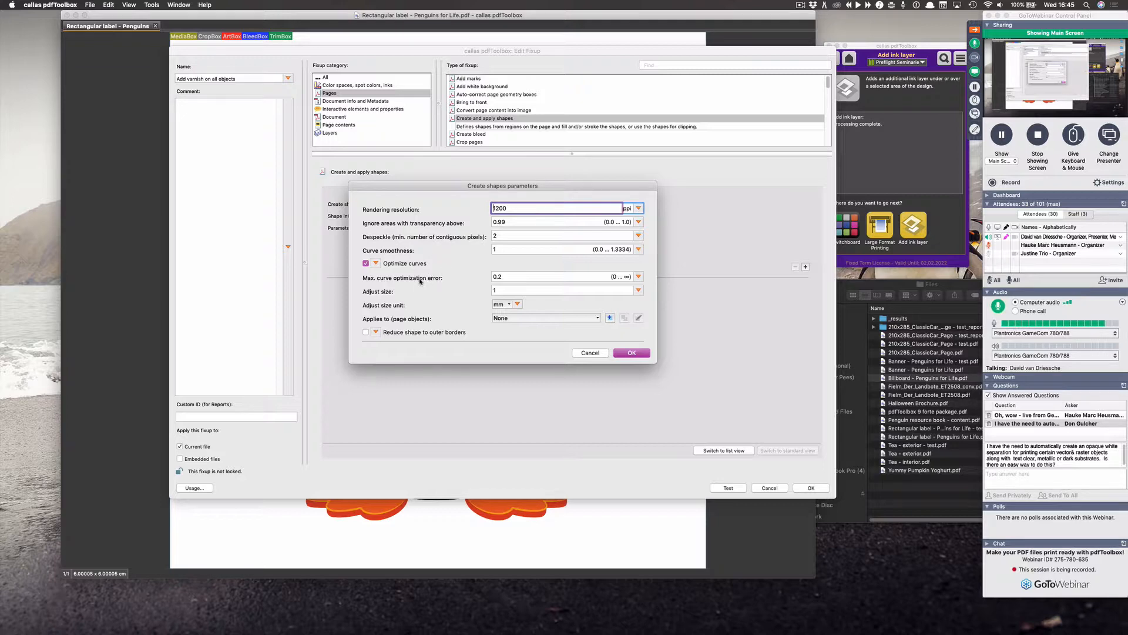
click(505, 290)
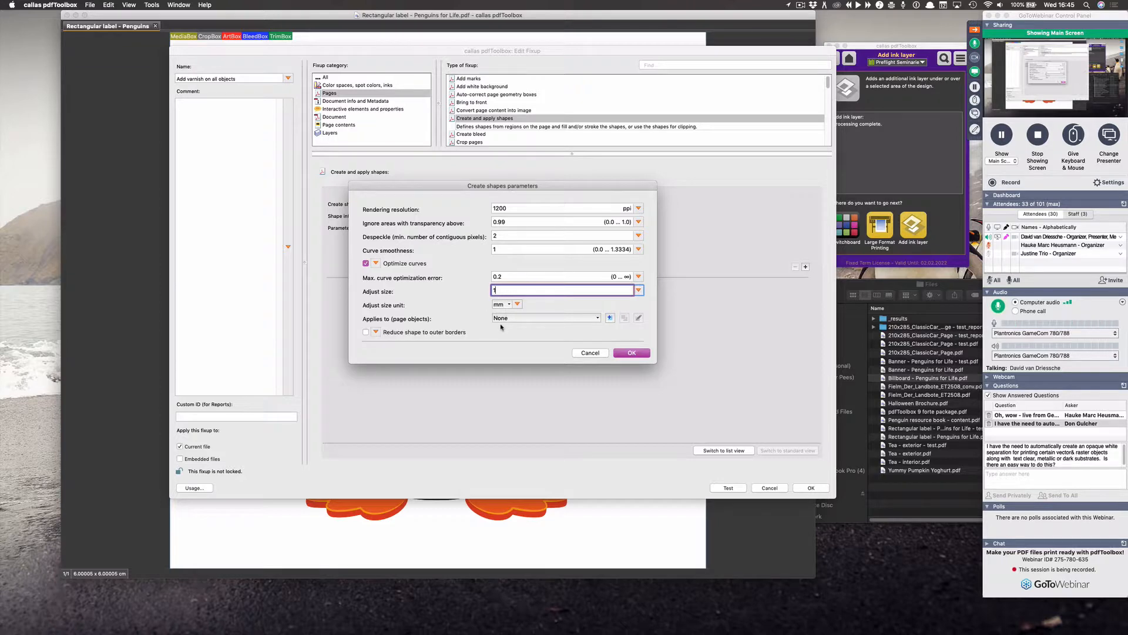
click(638, 352)
click(736, 489)
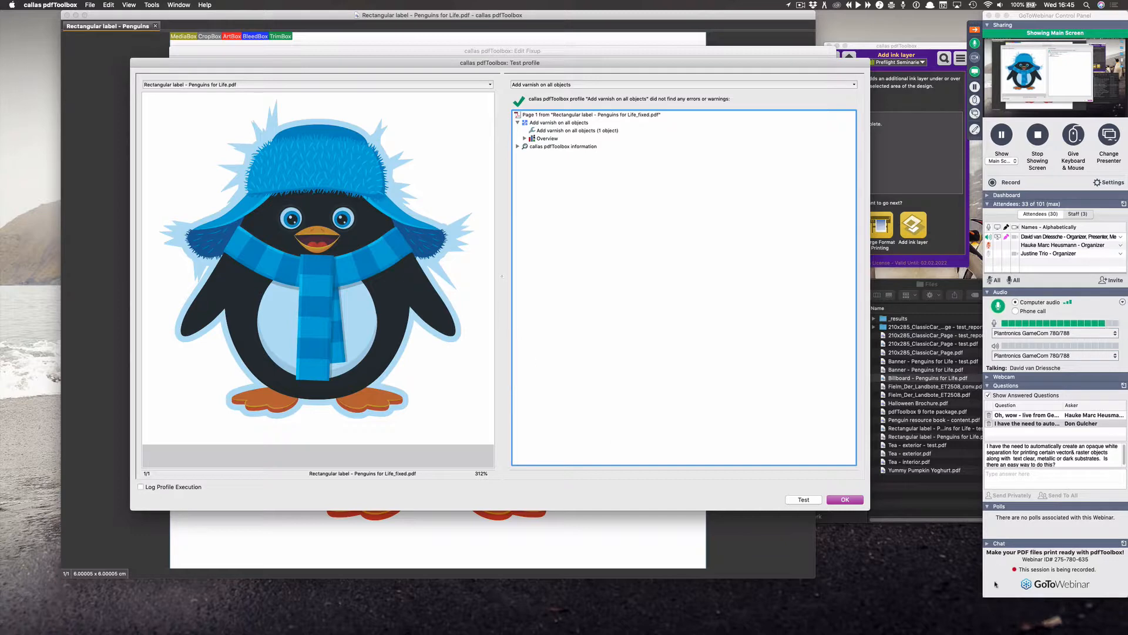
- Close the varnish fixup's test results and leave the fixup editor without saving
key(Return)
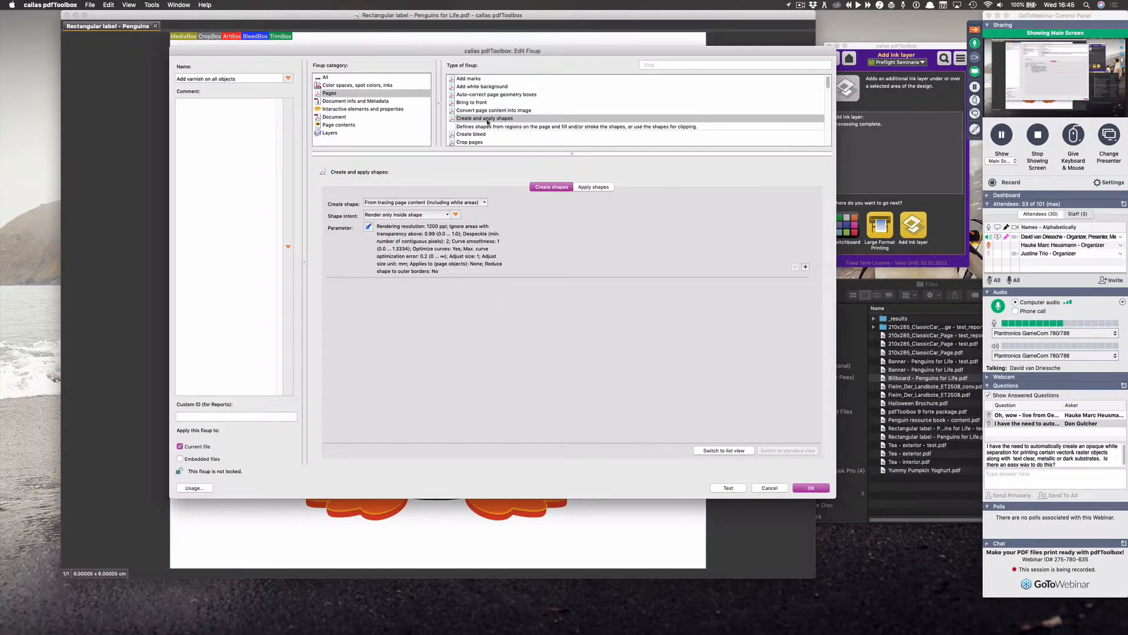
click(528, 121)
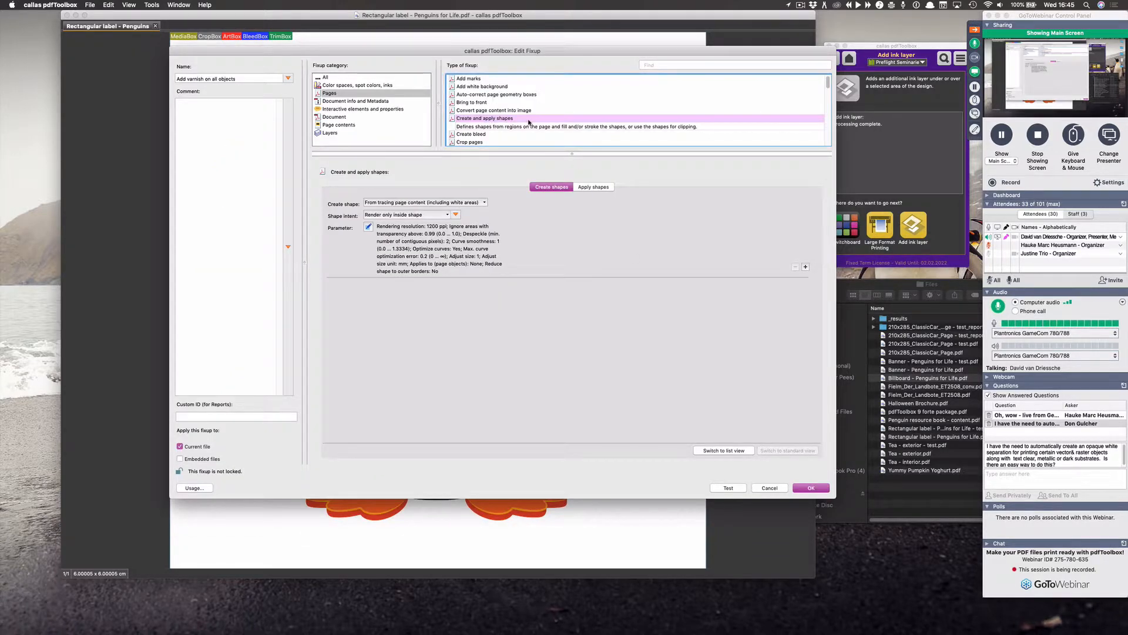
click(1039, 424)
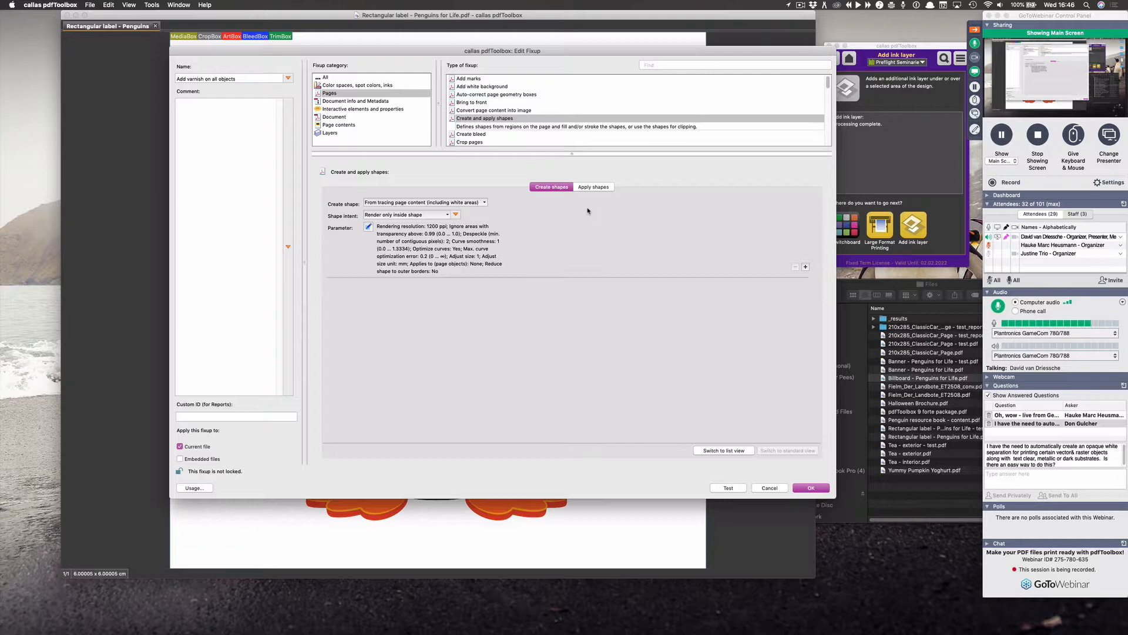
click(779, 490)
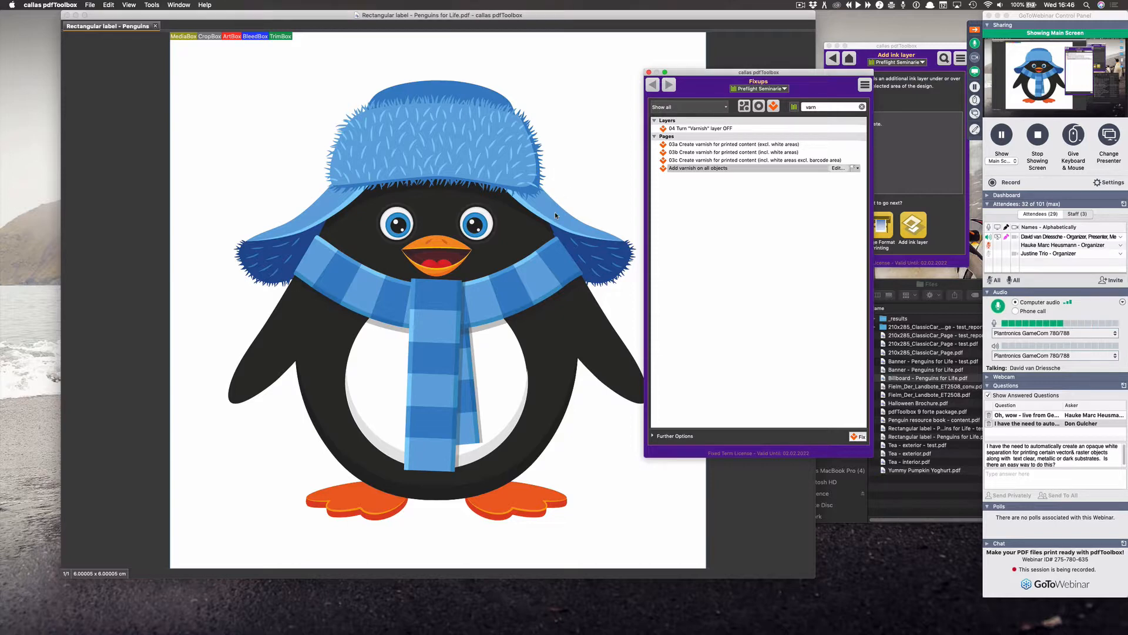
- Review the step sequence of the "20160314 - EZtube with detail images" process plan in the Profiles library and close it without changes
click(744, 106)
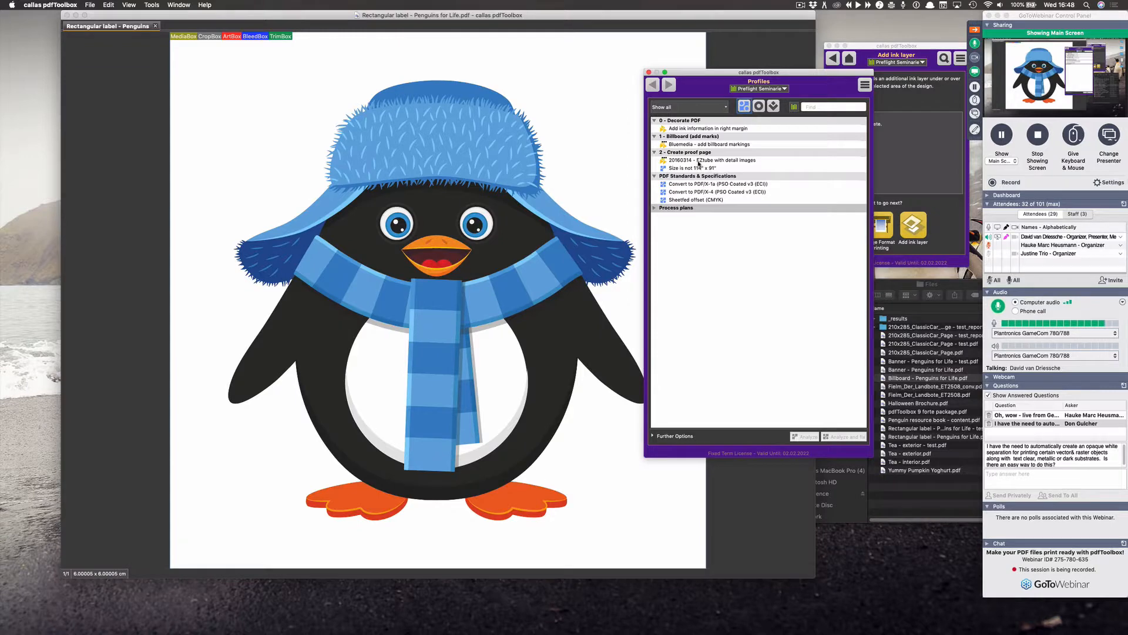
click(836, 160)
click(838, 160)
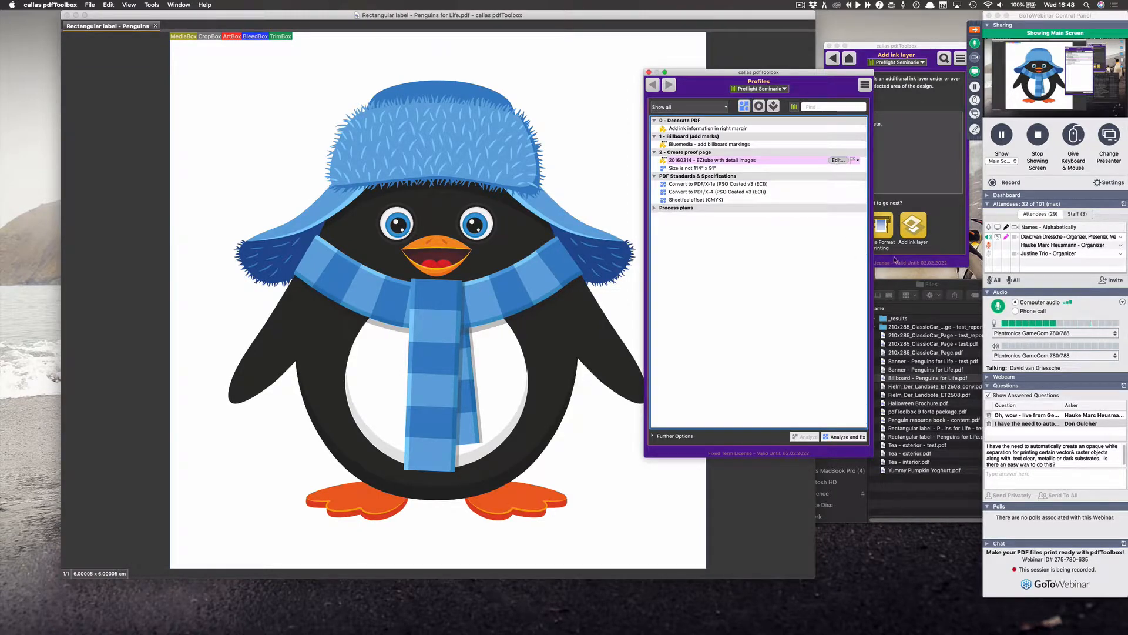
scroll(605, 141, down, 5)
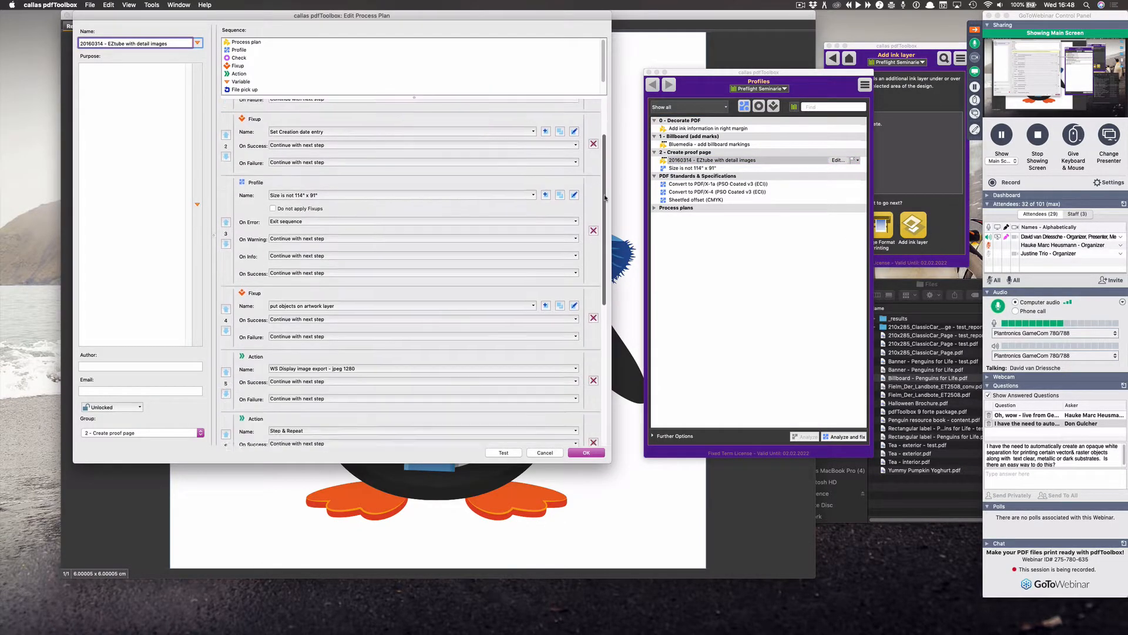
scroll(593, 170, up, 5)
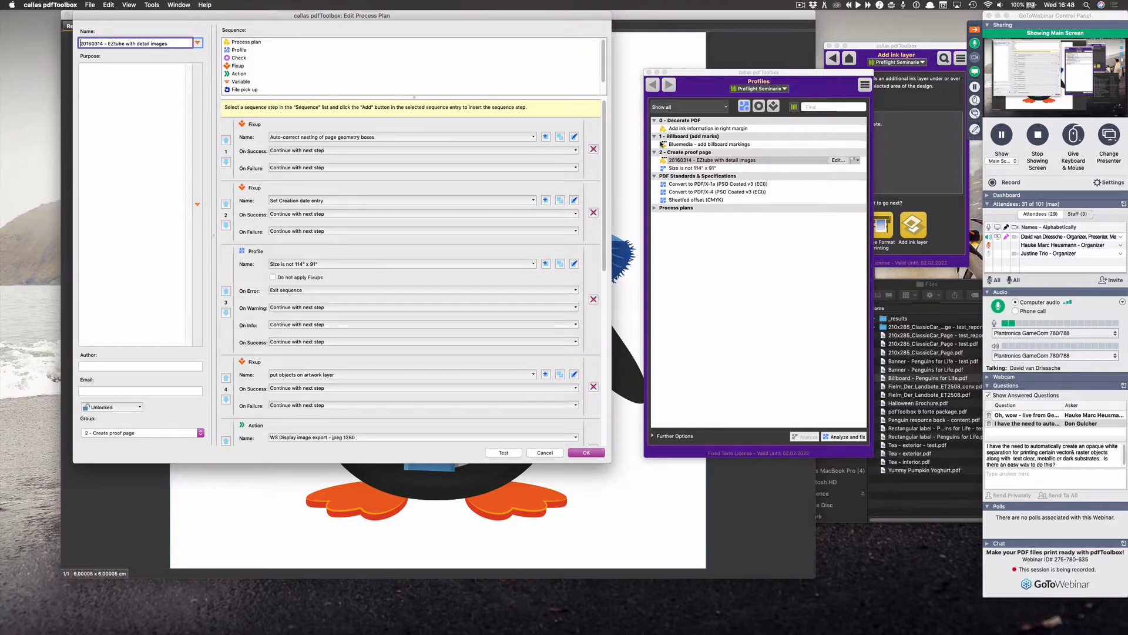
click(545, 455)
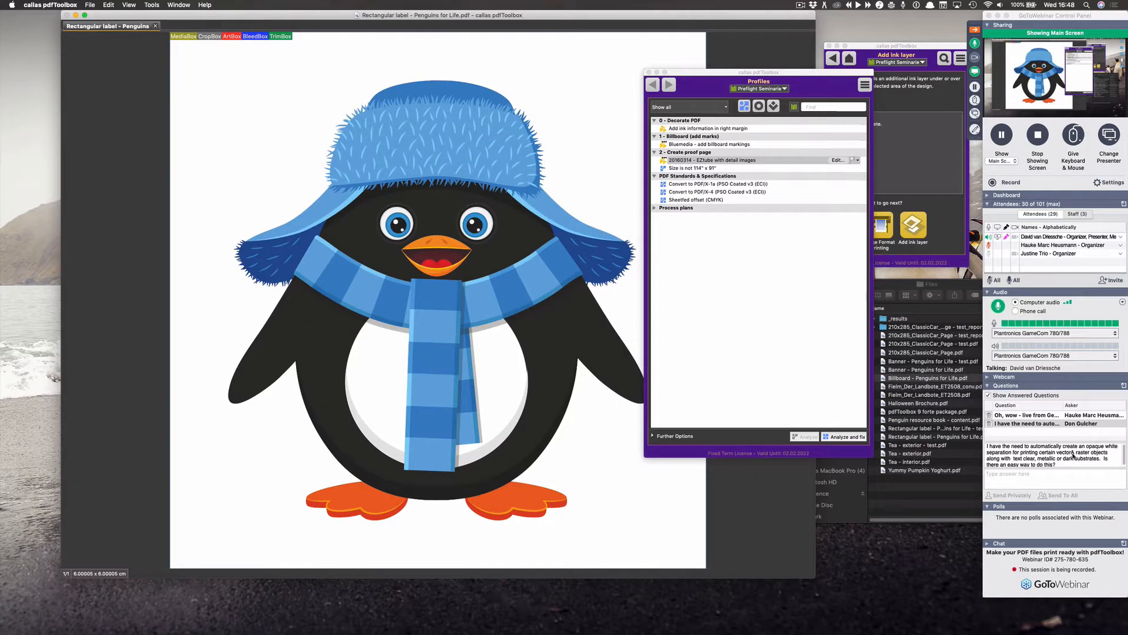
- Check the webinar's attendee questions and switch to Safari with the callas software website, repositioning its window
click(1061, 433)
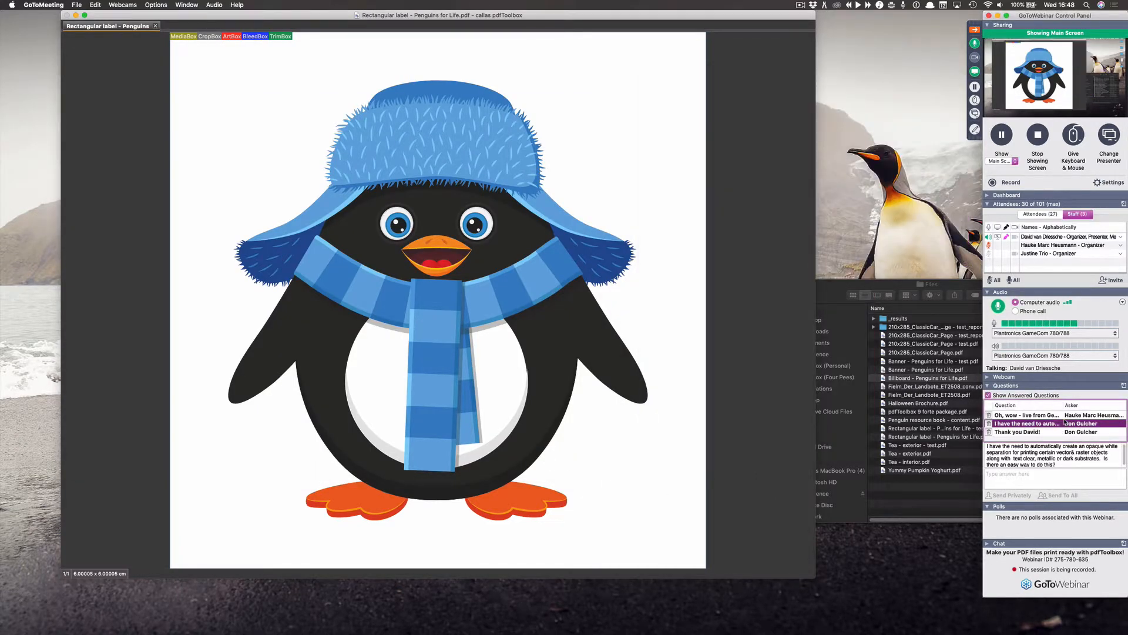
click(599, 212)
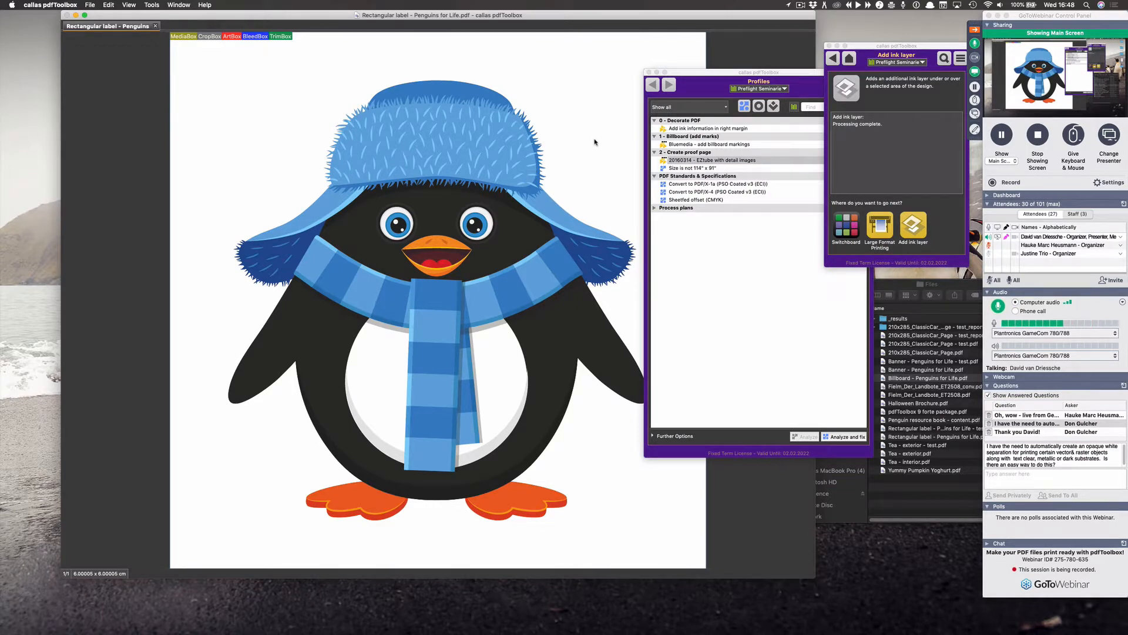
key(super+Tab)
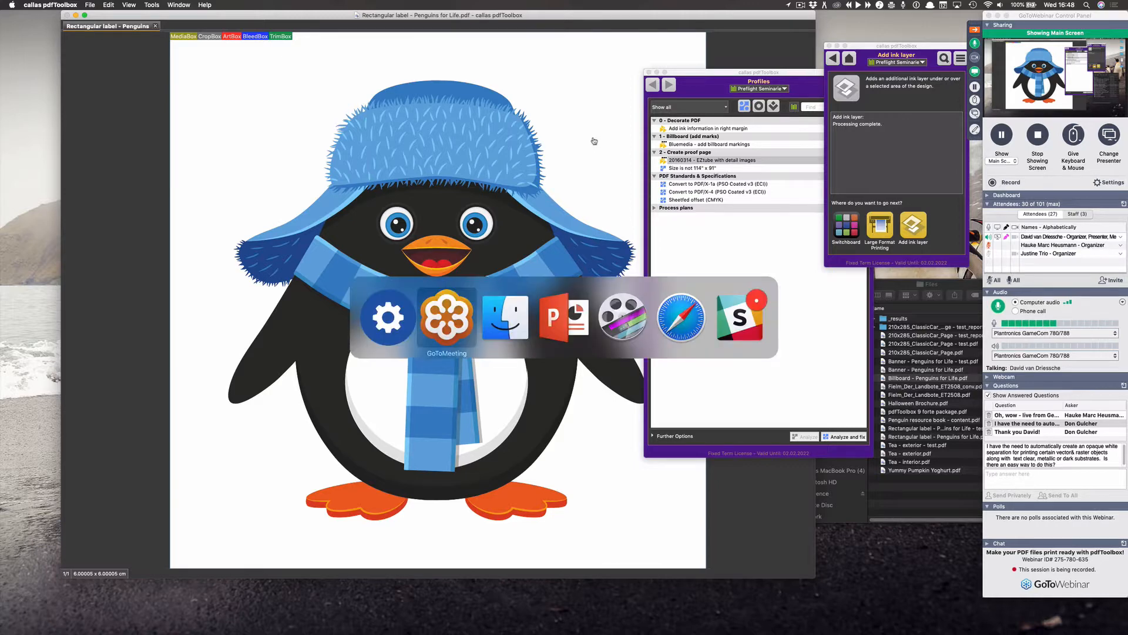
click(692, 320)
drag(616, 34, 765, 39)
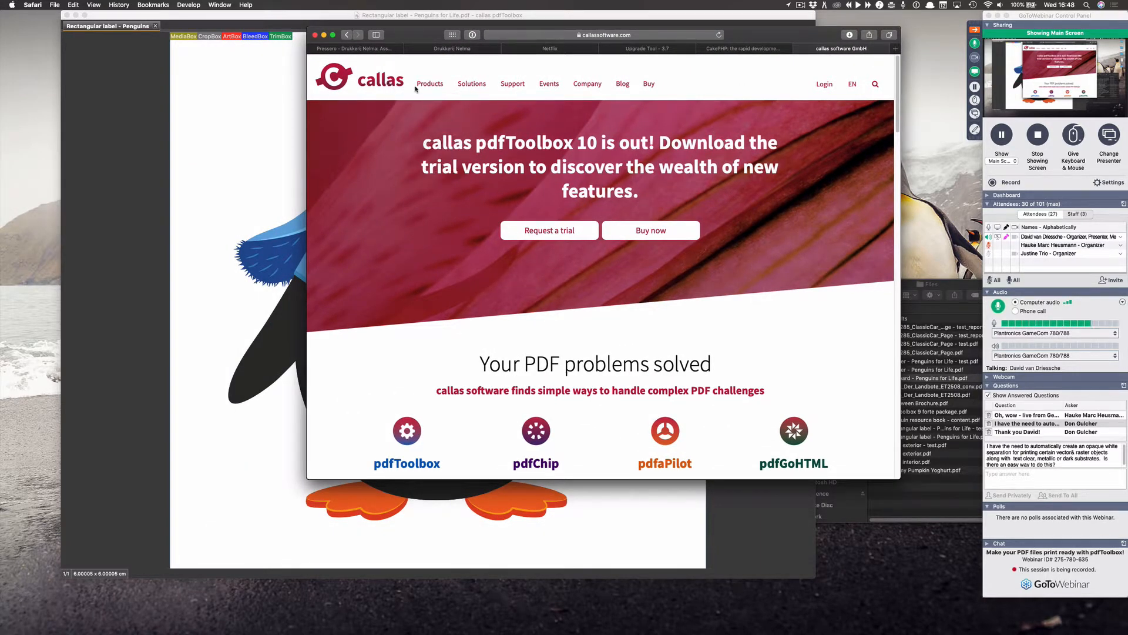
- Open the pdfToolbox product page on the callas website and review its Desktop product information and download options
mouse_move(428, 85)
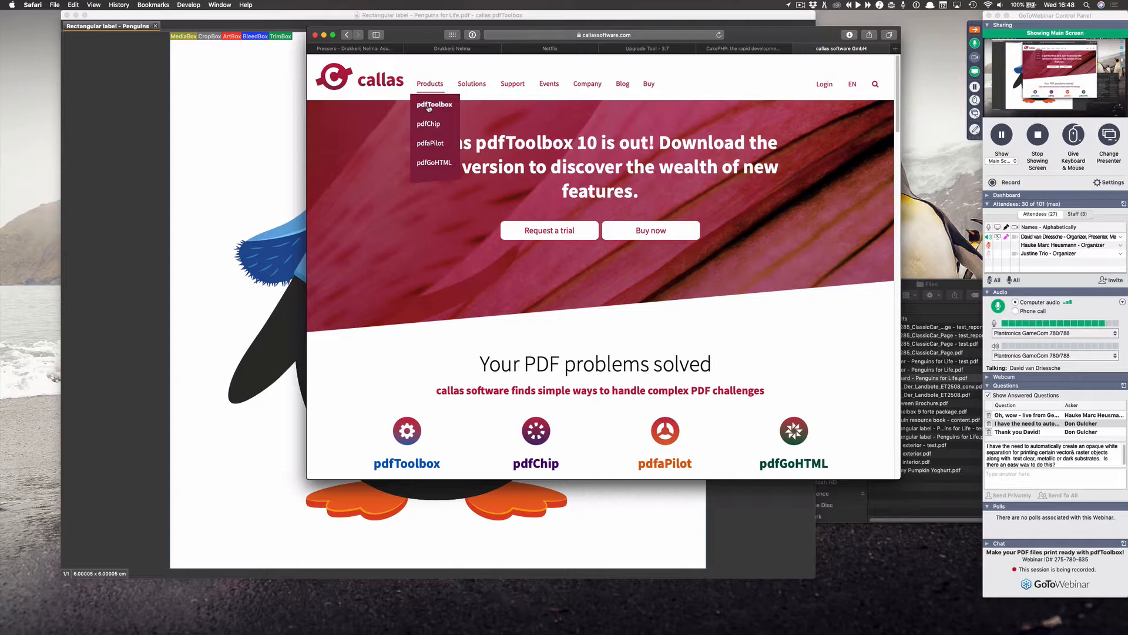
click(429, 108)
scroll(448, 294, down, 7)
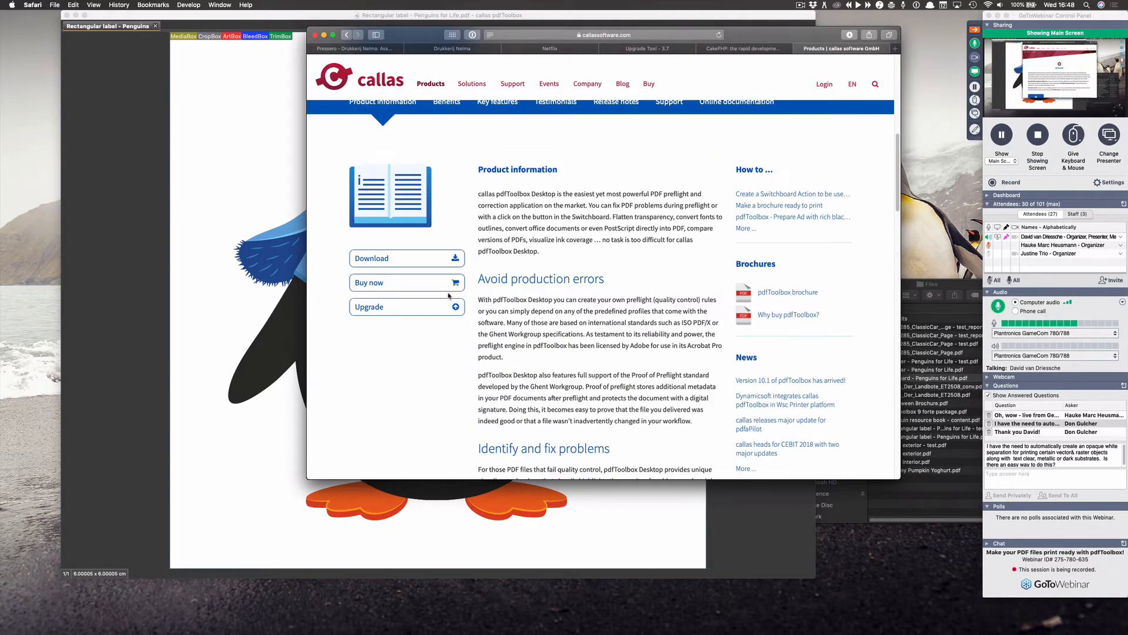
scroll(372, 152, up, 1)
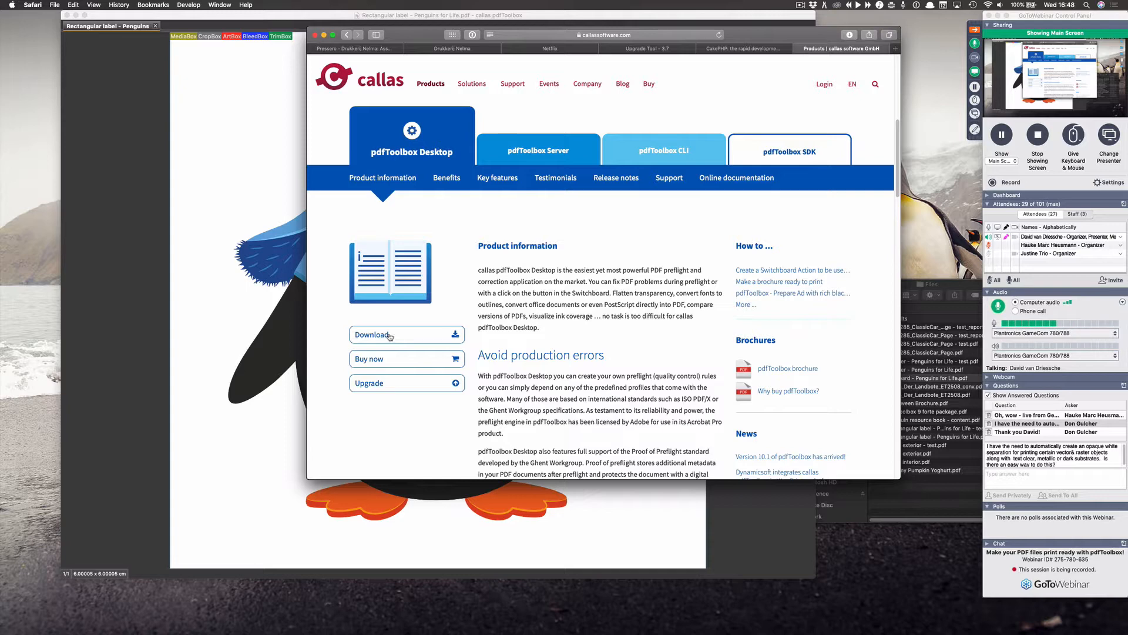
scroll(485, 347, up, 6)
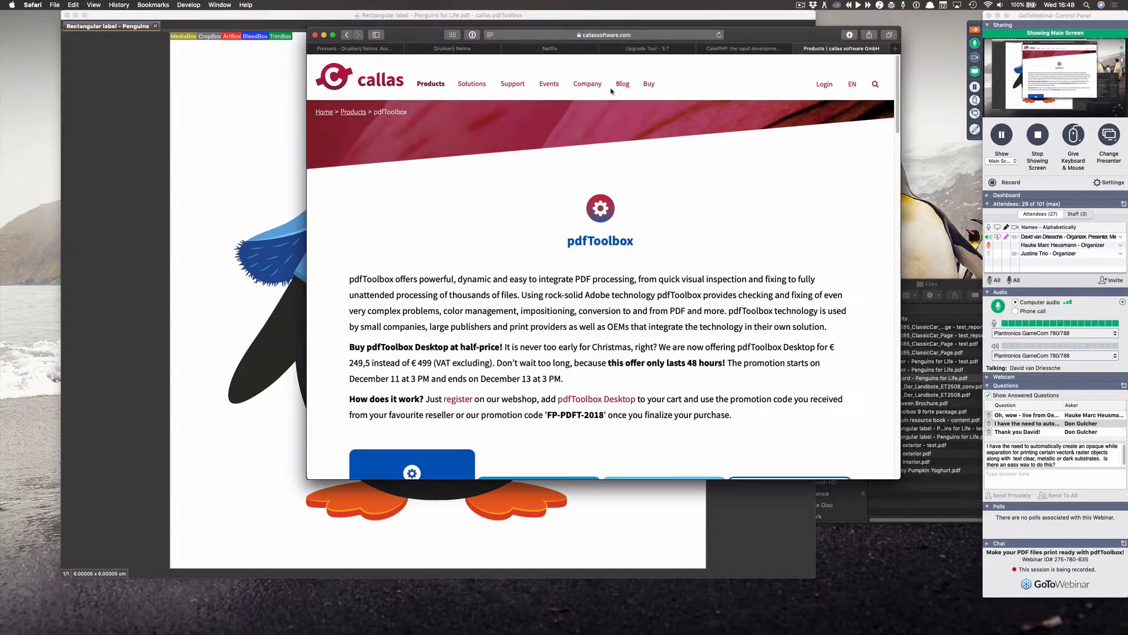
- Open the callas "Report a problem" support page and look over its request form
mouse_move(512, 85)
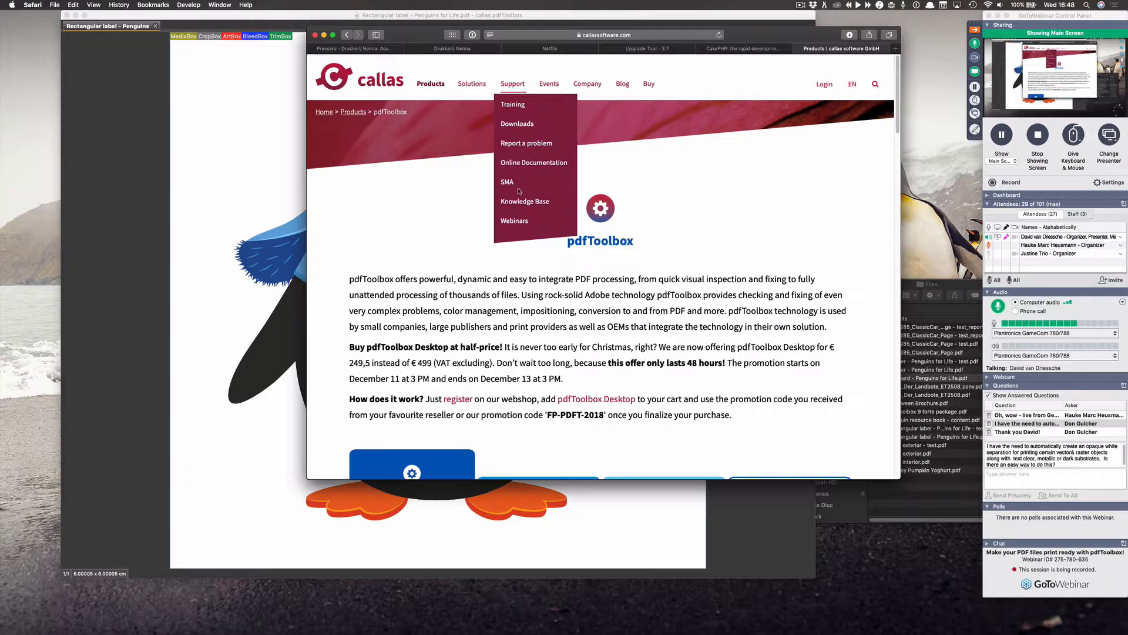
click(528, 144)
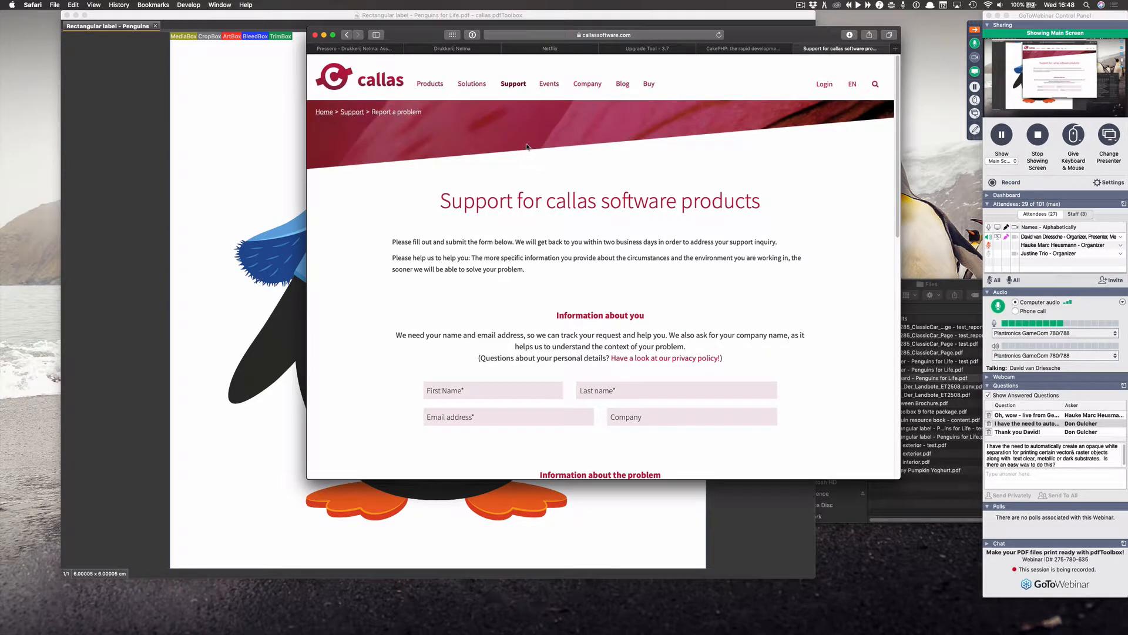
scroll(821, 269, down, 5)
scroll(821, 270, up, 5)
- Open the Webinars section of the callas support site and browse the list of recorded webinars
mouse_move(514, 87)
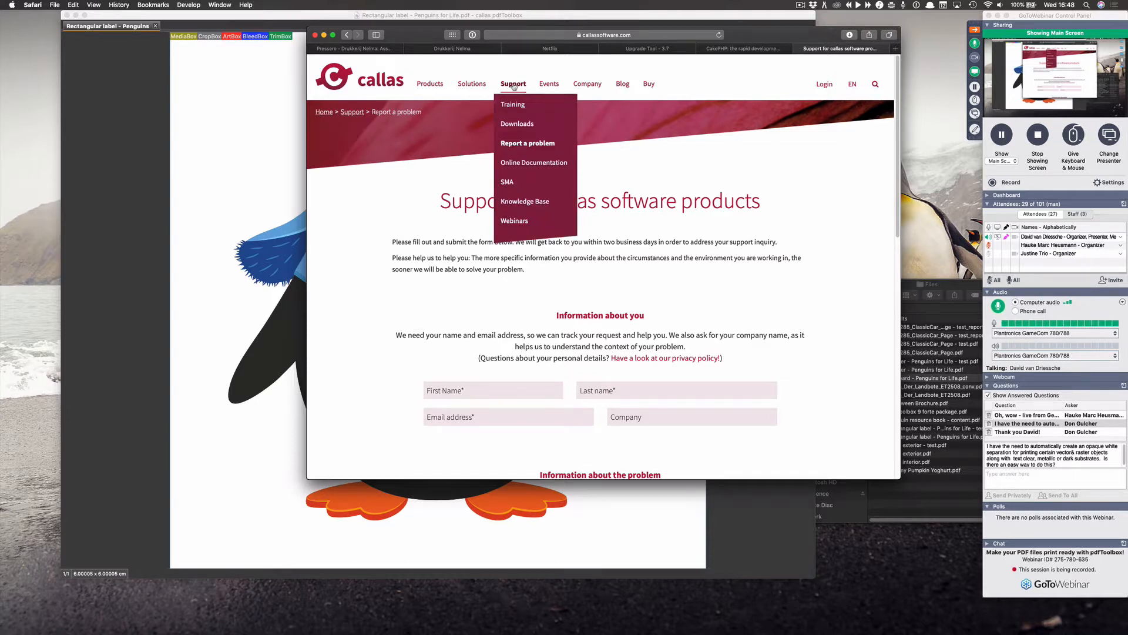
click(524, 222)
scroll(633, 212, down, 5)
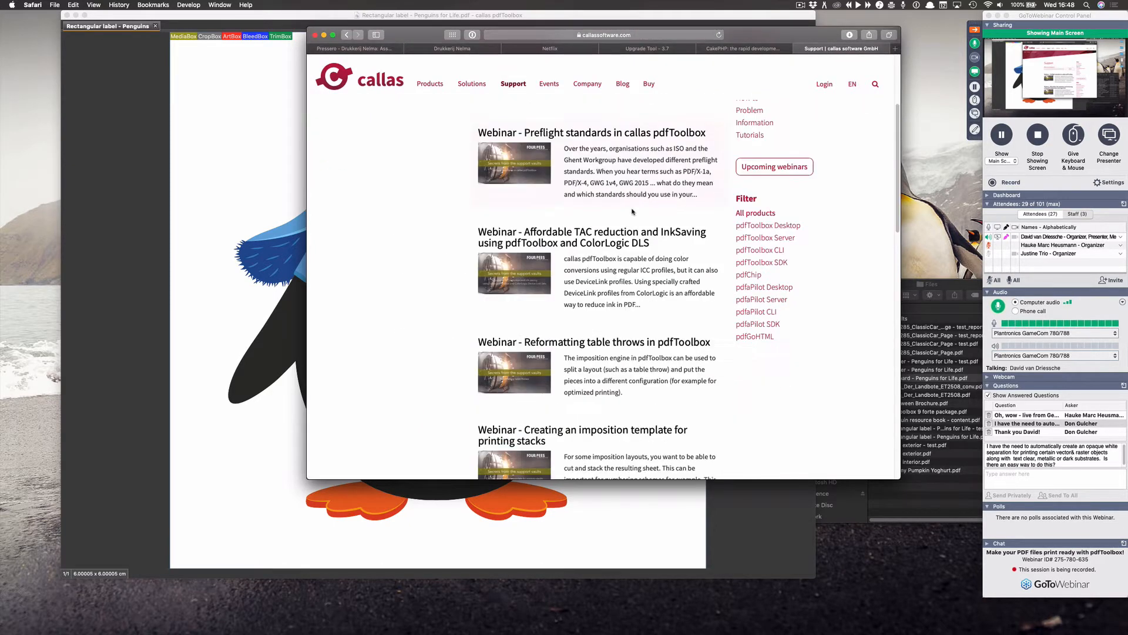
scroll(633, 212, down, 3)
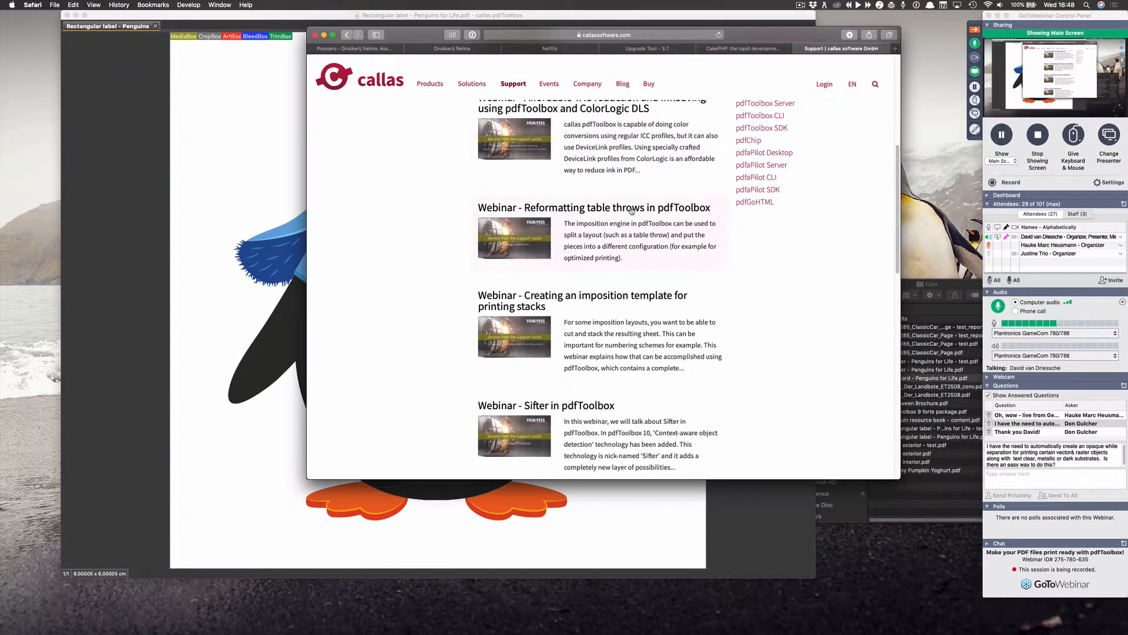
scroll(416, 195, down, 2)
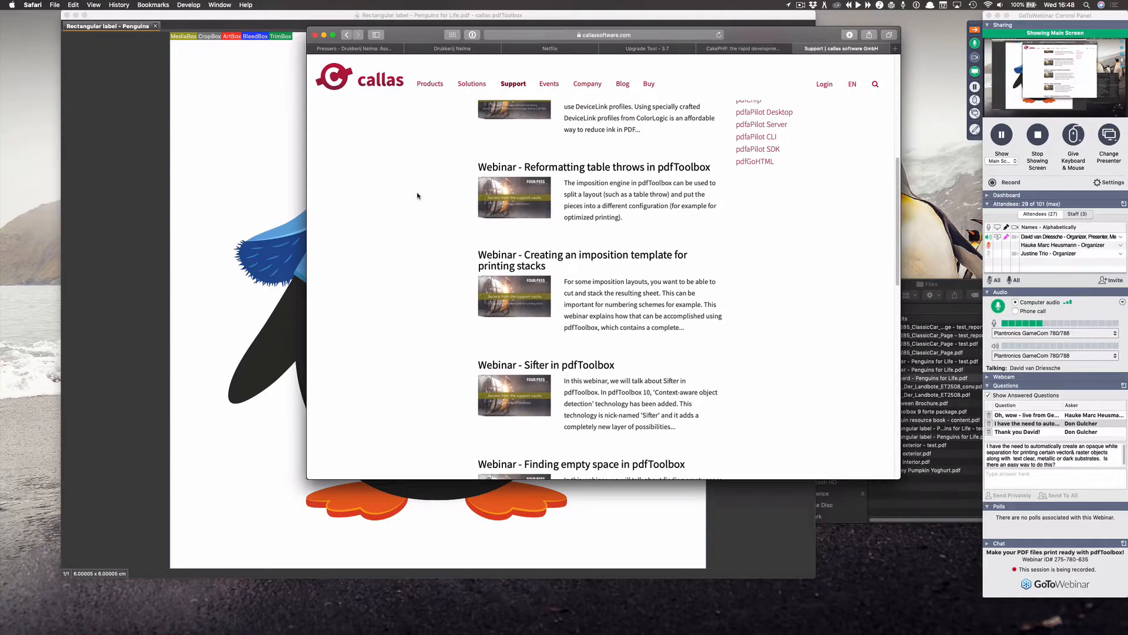
scroll(418, 196, down, 5)
scroll(417, 197, down, 5)
scroll(417, 196, down, 4)
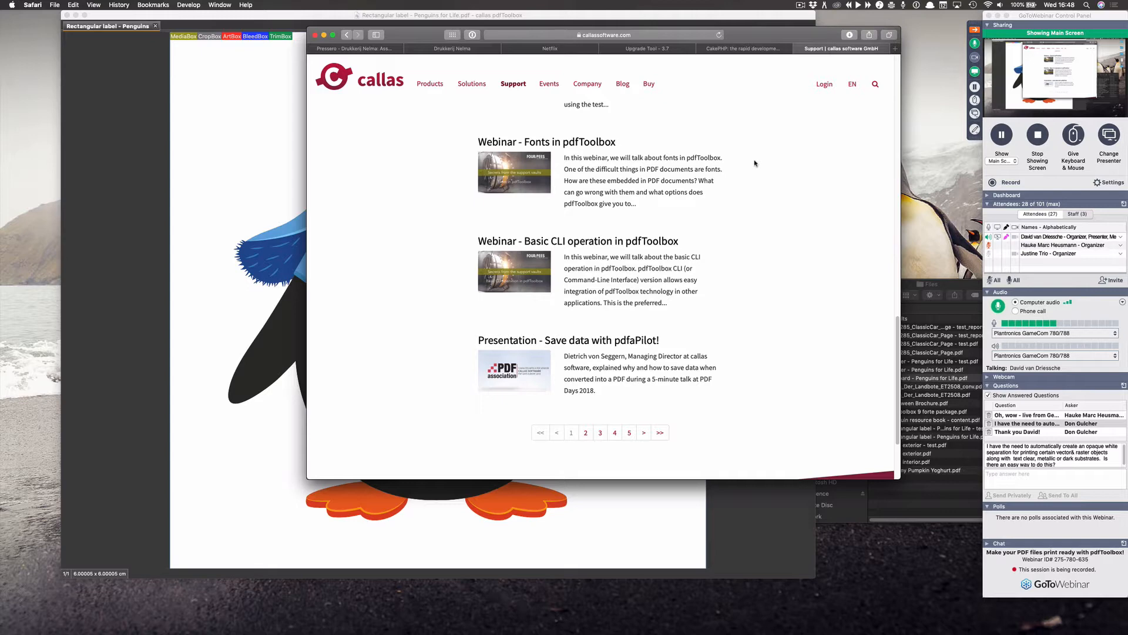
scroll(755, 162, up, 15)
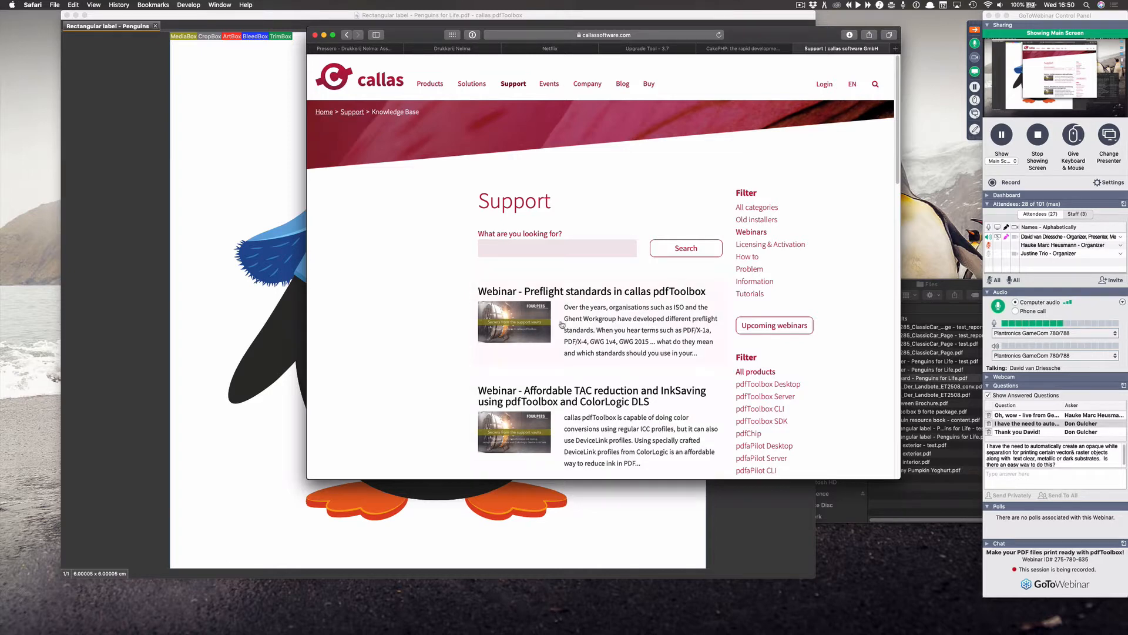
- Open the "Webinar - Preflight standards in callas pdfToolbox" article and view its description and video
click(586, 341)
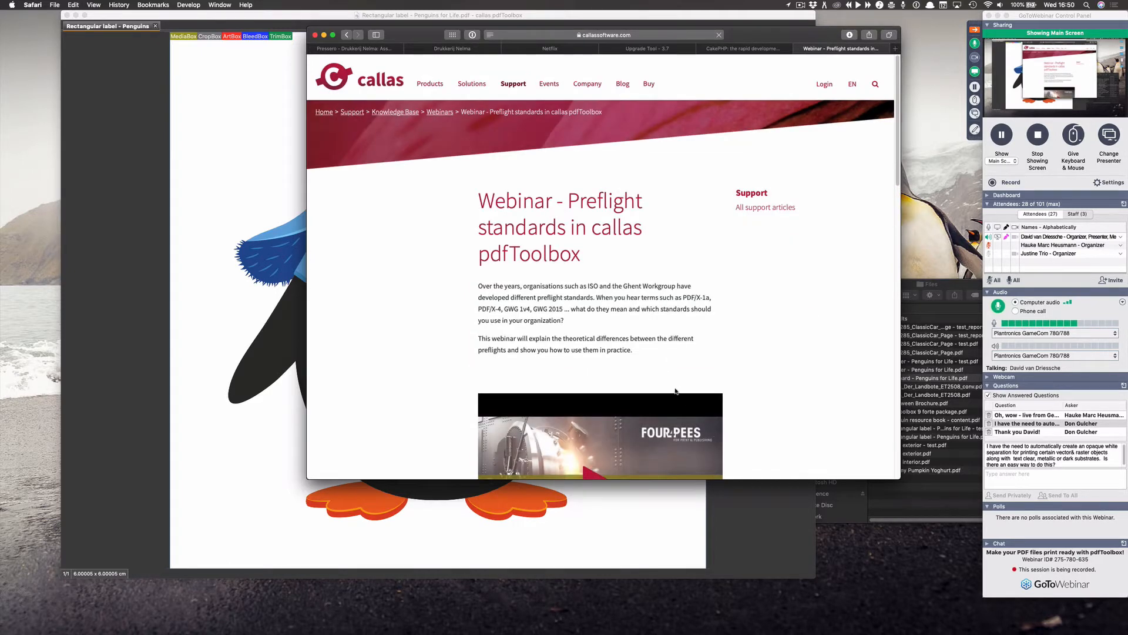
scroll(674, 391, down, 5)
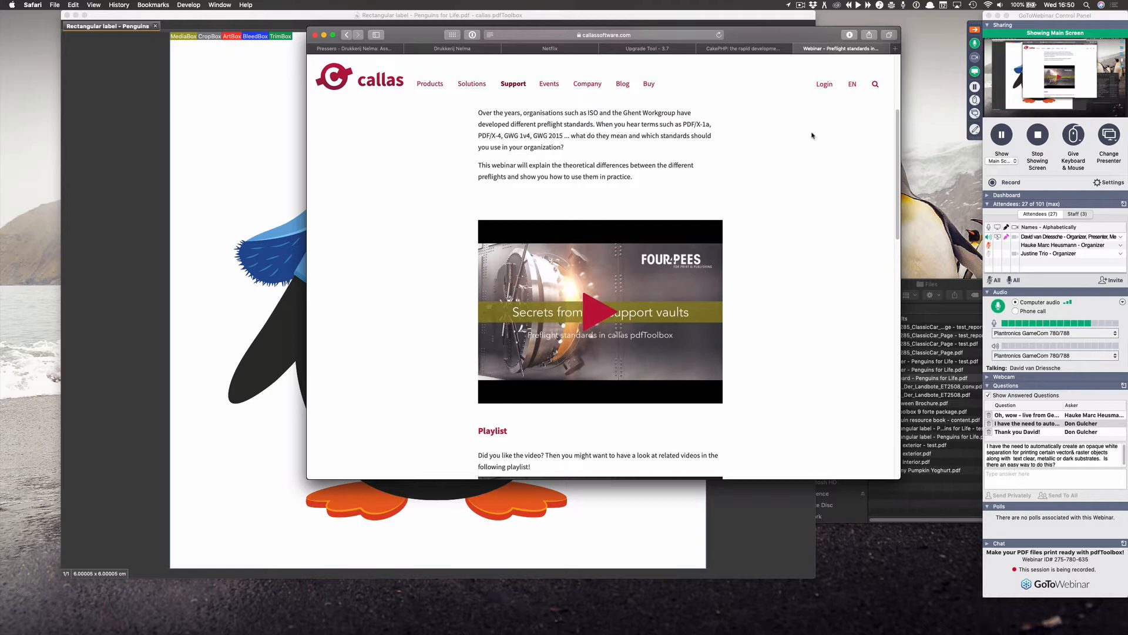
scroll(811, 136, up, 3)
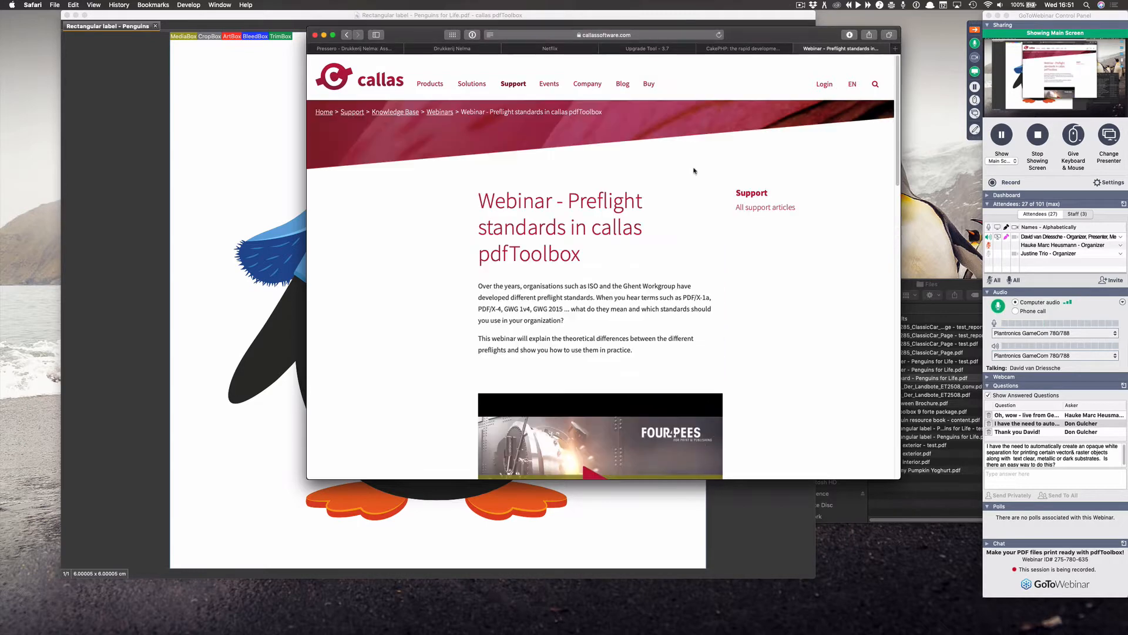